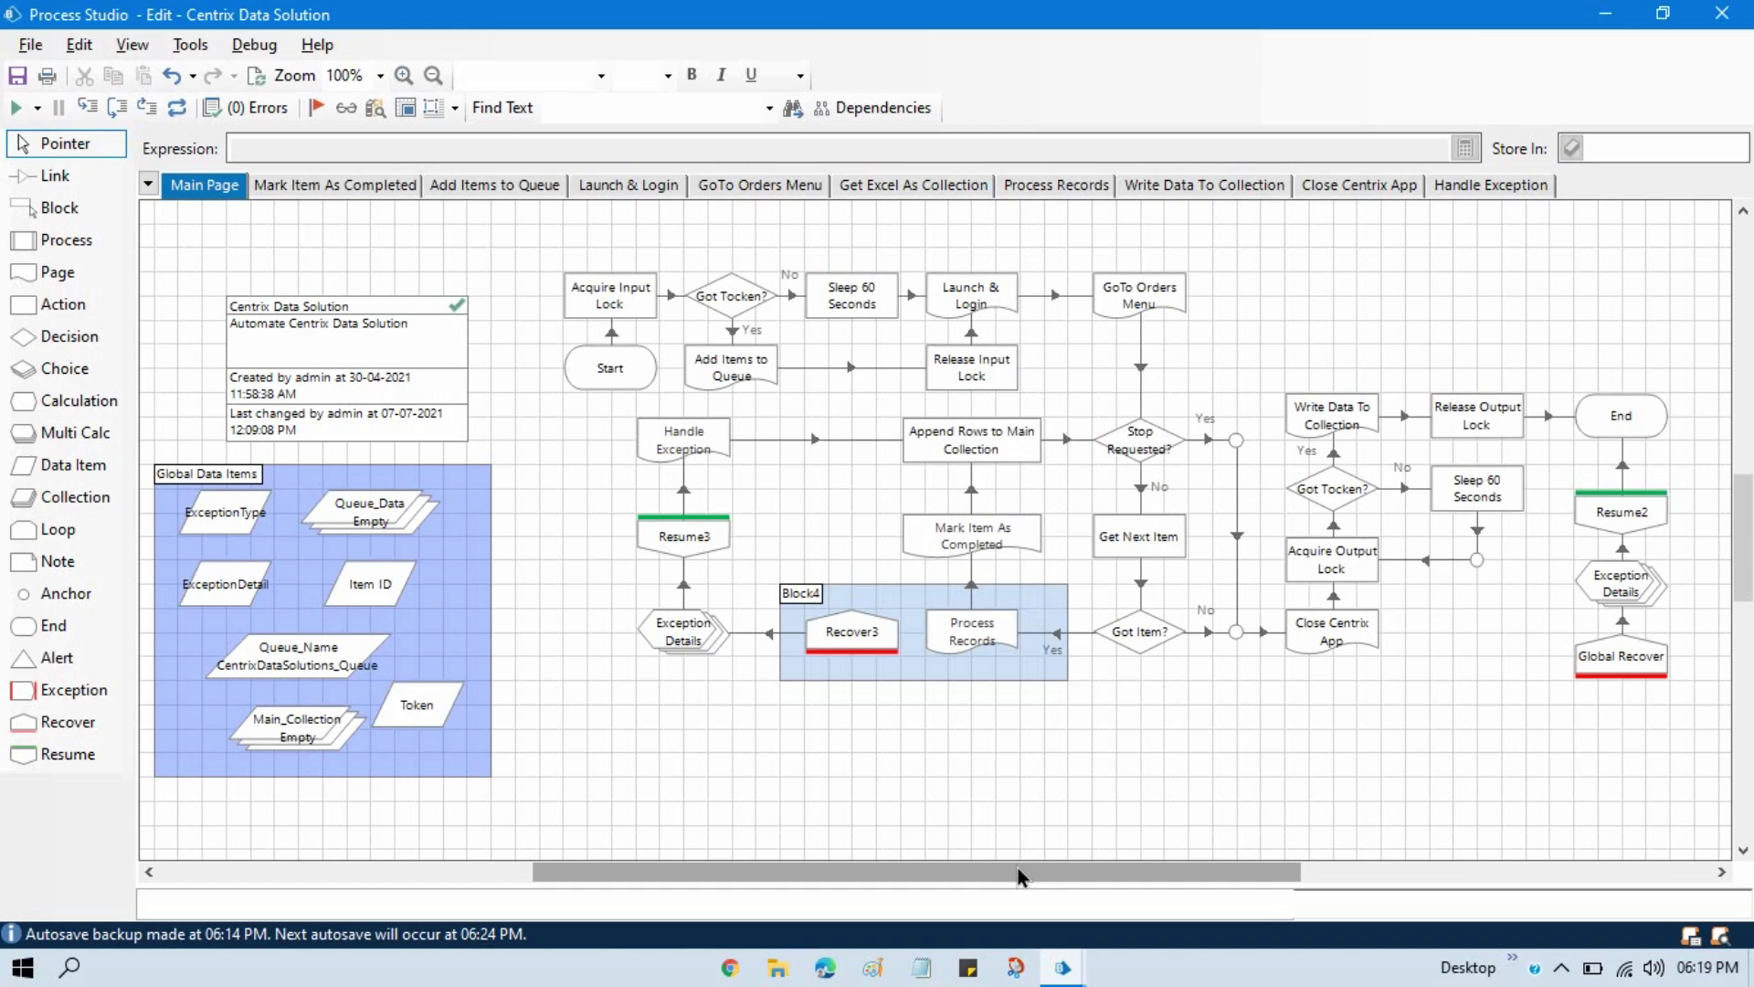
Step: Inspect the properties of the Queue_Name data item in the Global Data Items block, leaving them unchanged
{"action": "left_click_drag", "start_coordinate": [1021, 876], "coordinate": [1018, 875]}
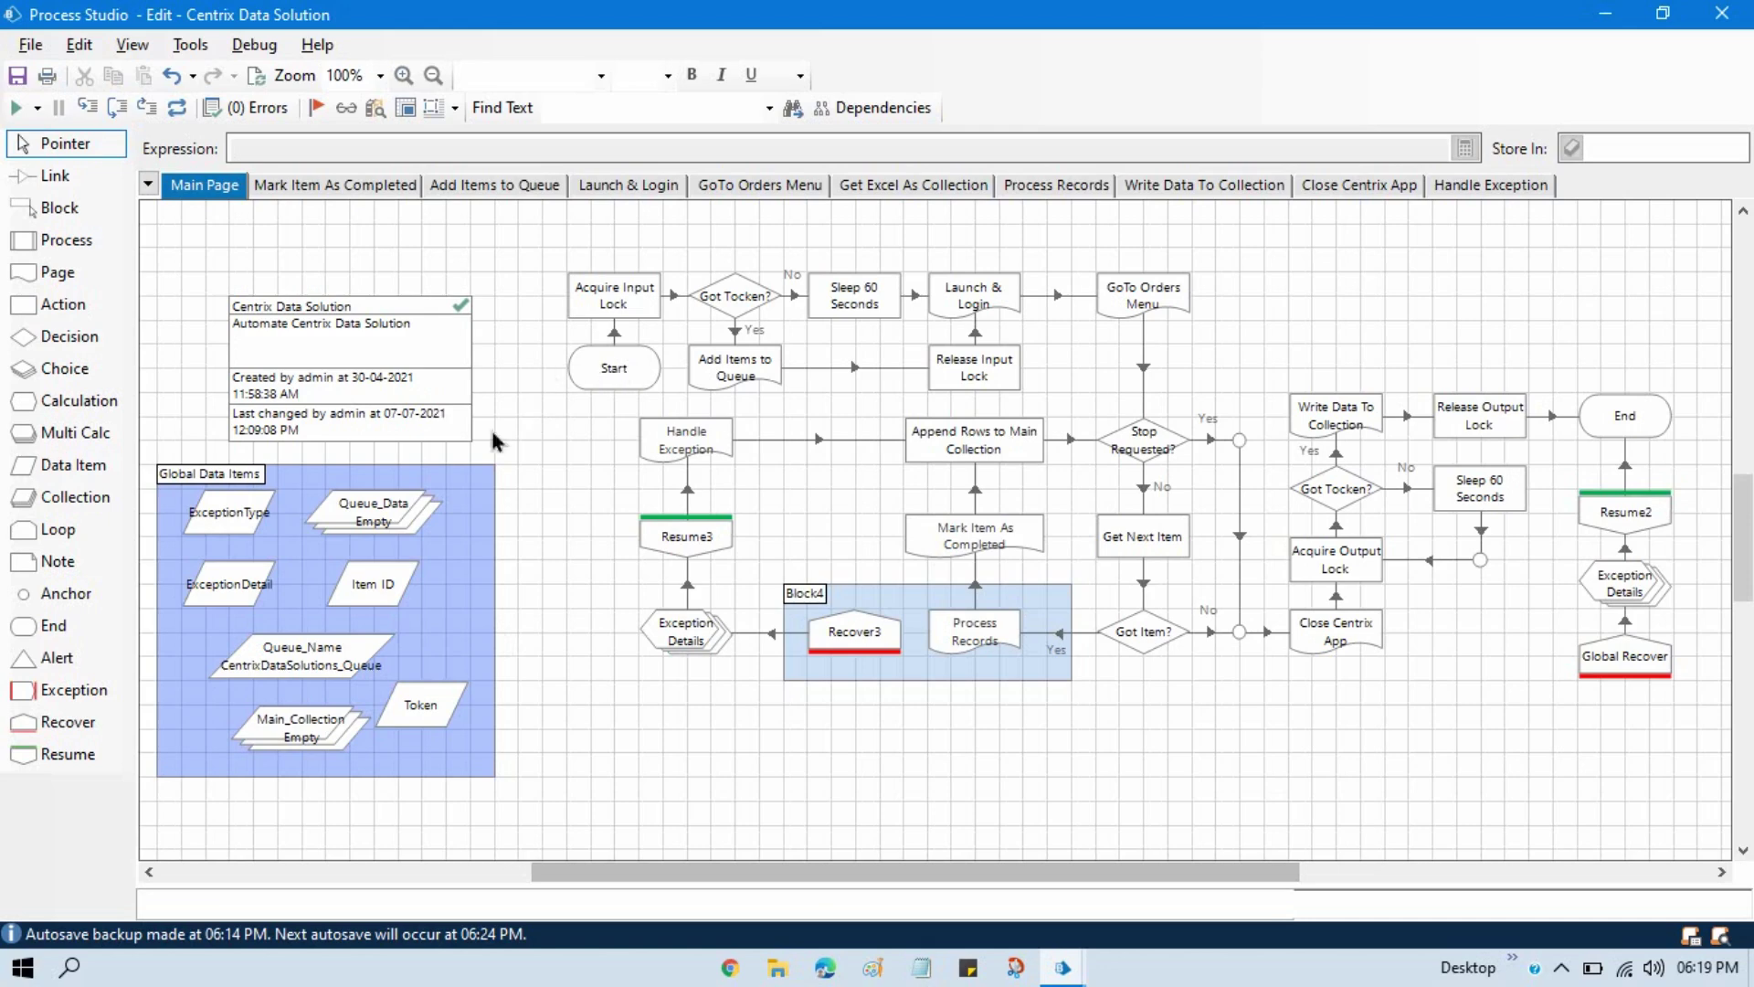
{"action": "left_click", "coordinate": [337, 673]}
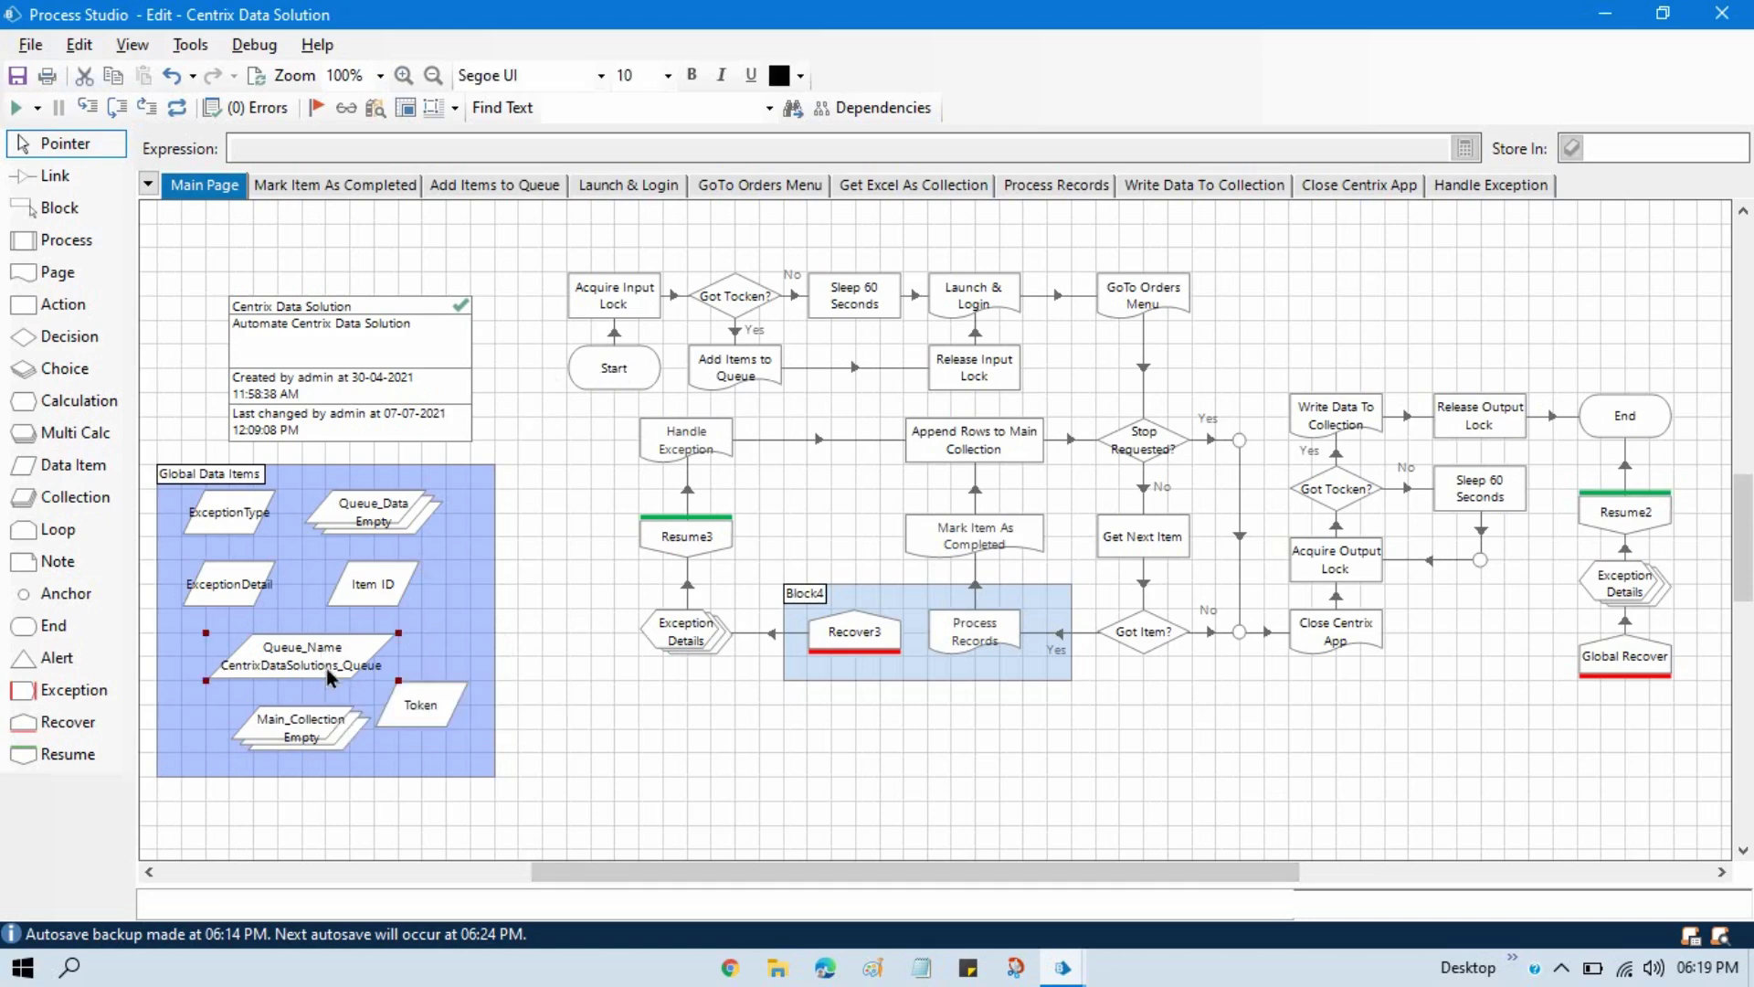
{"action": "double_click", "coordinate": [326, 667]}
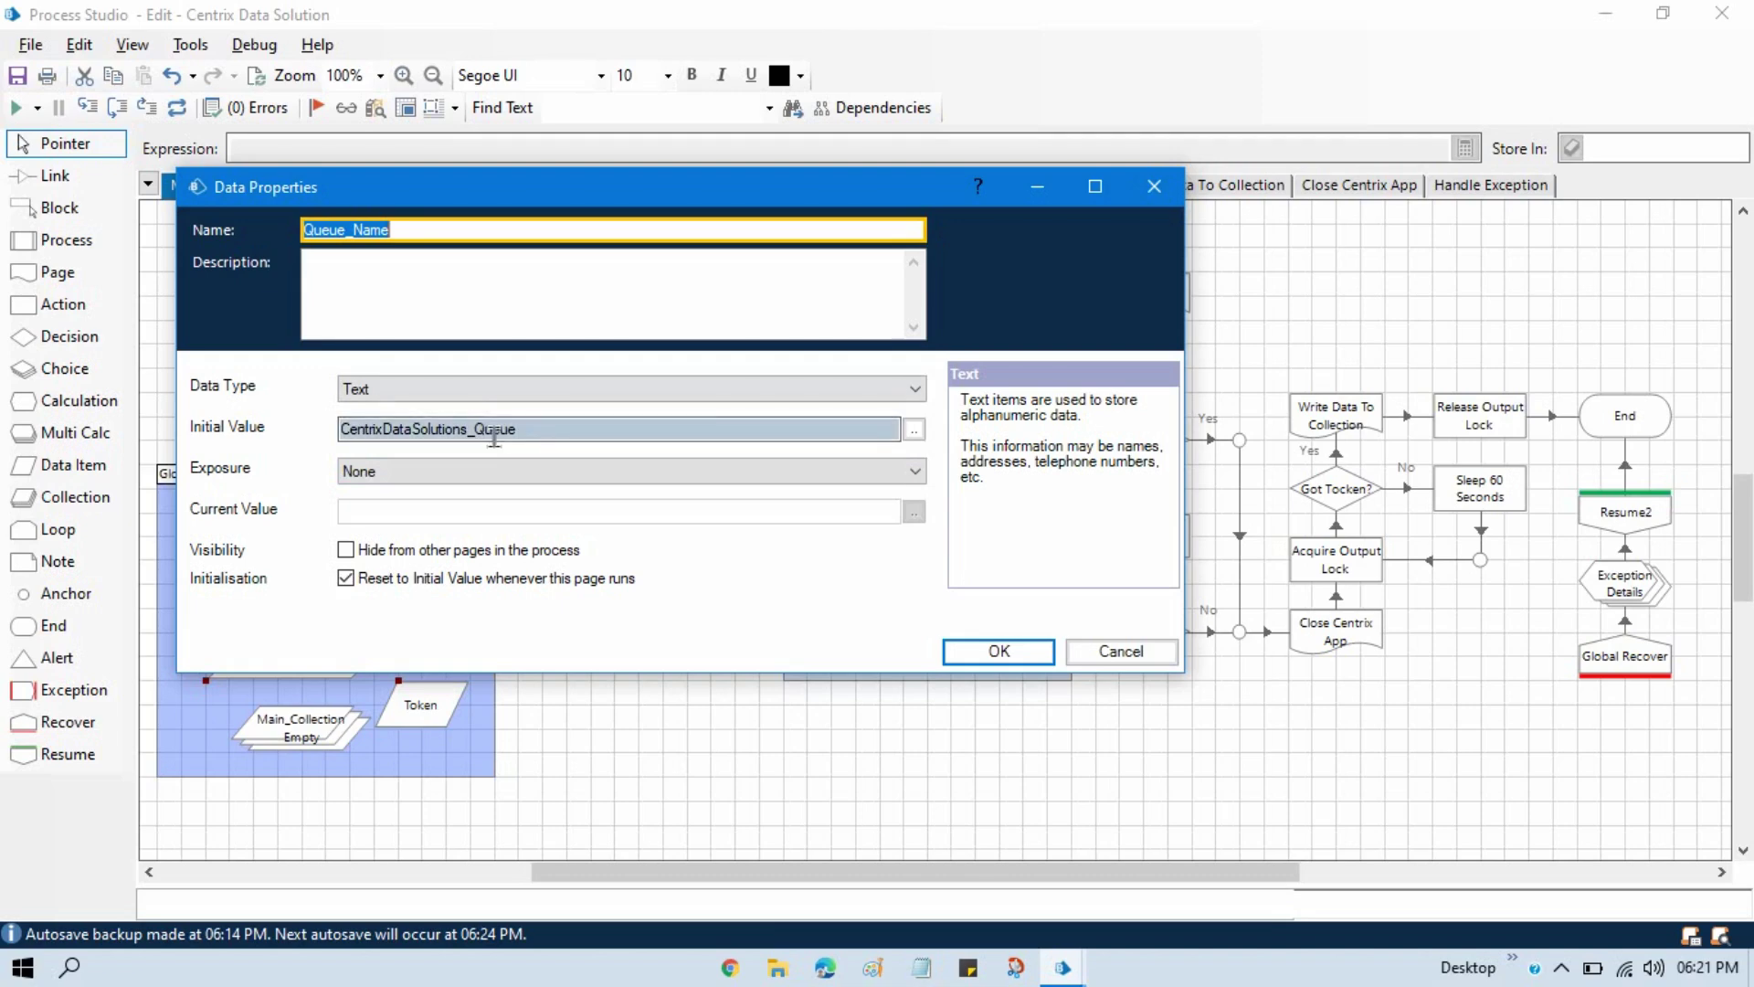
{"action": "left_click", "coordinate": [1155, 655]}
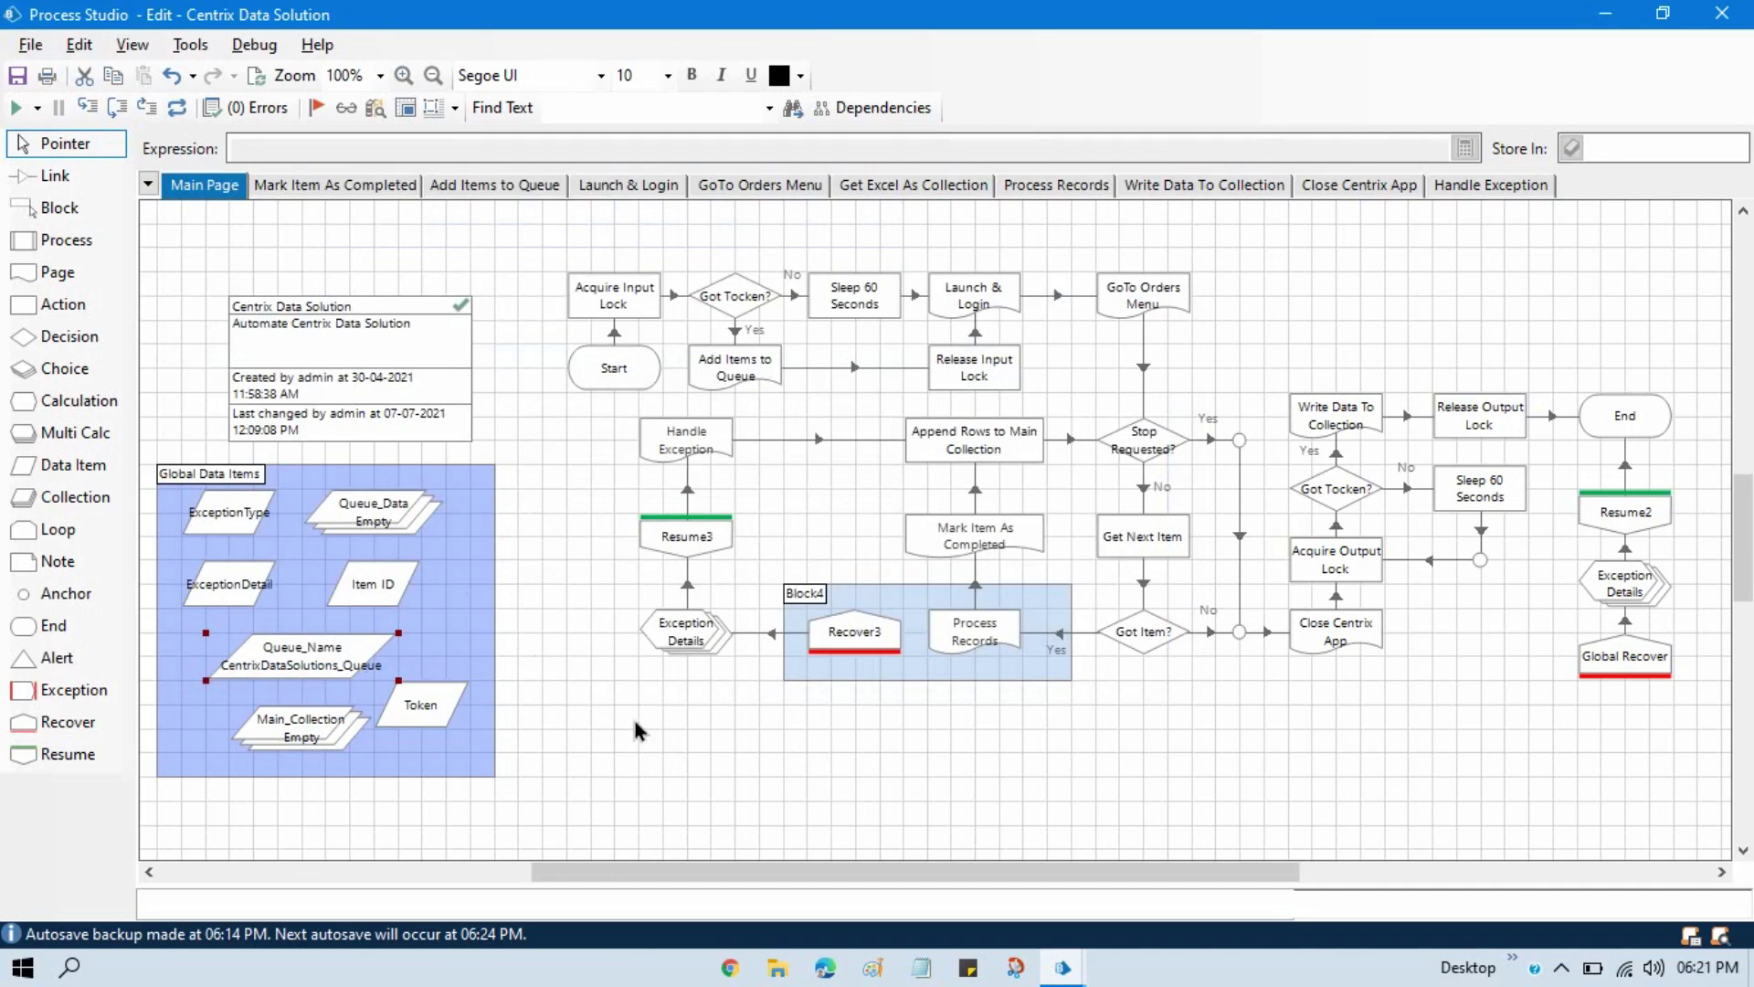
{"action": "left_click", "coordinate": [609, 750]}
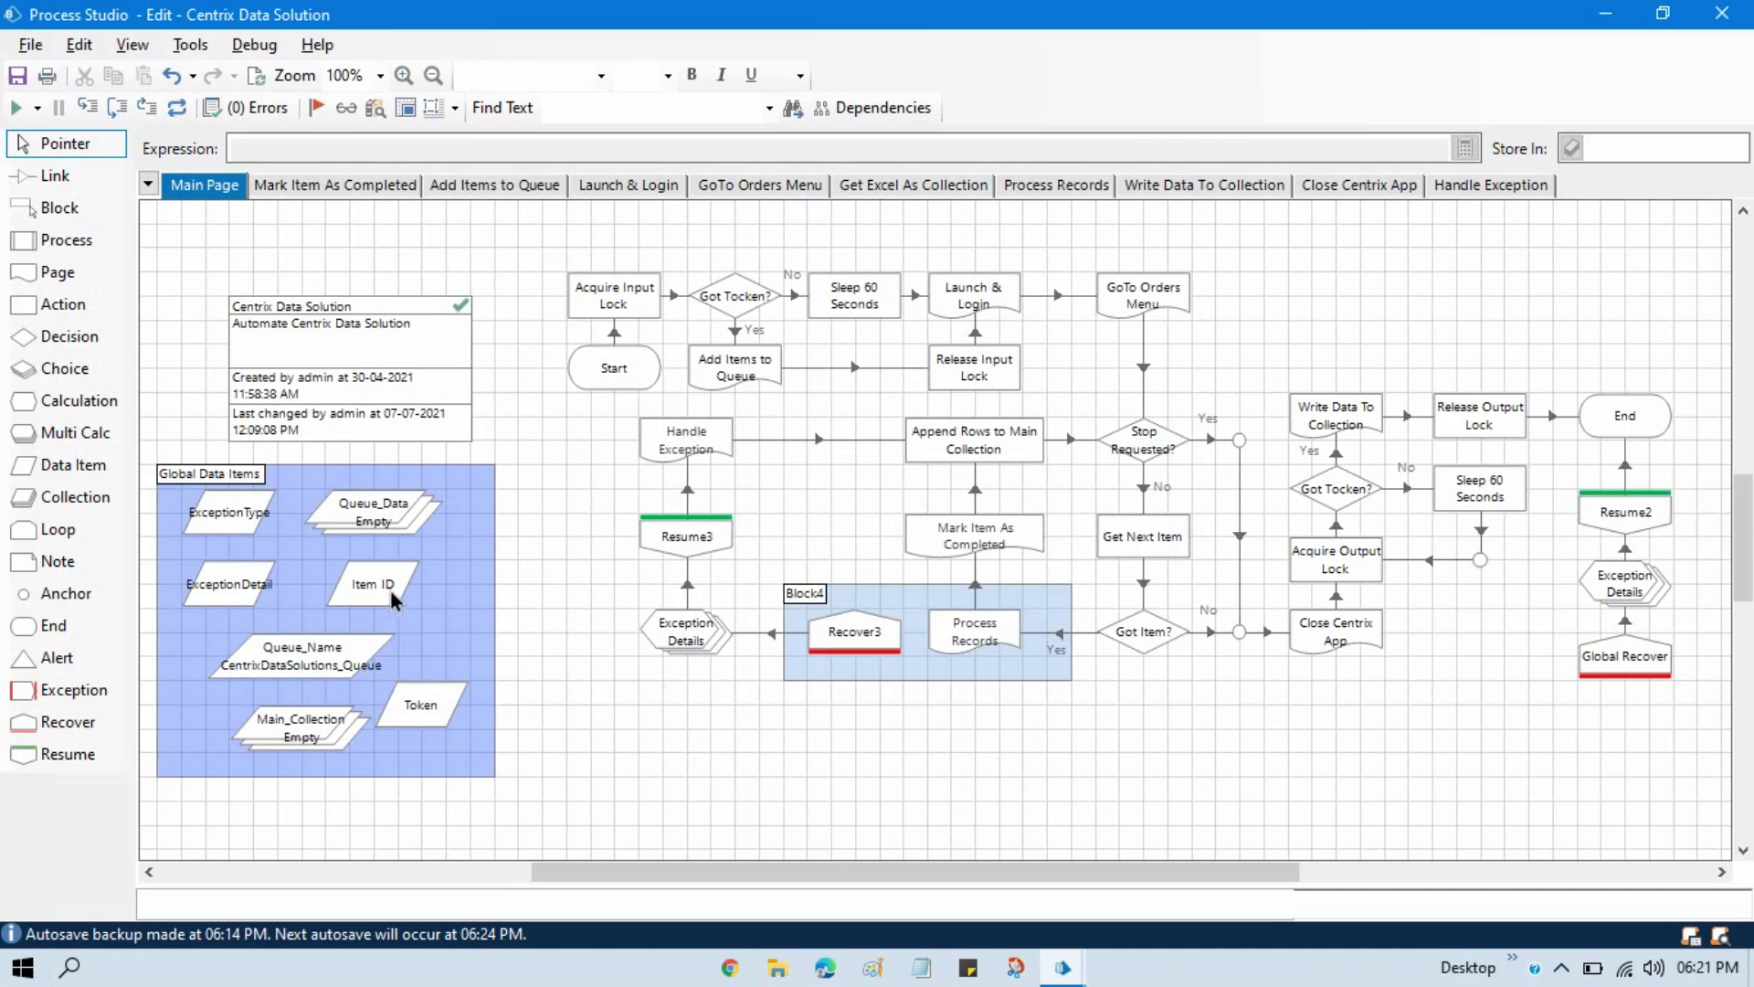
Step: Switch to the main Blue Prism window and add a new environment variable in the system settings for processes
{"action": "key", "text": "alt+Tab"}
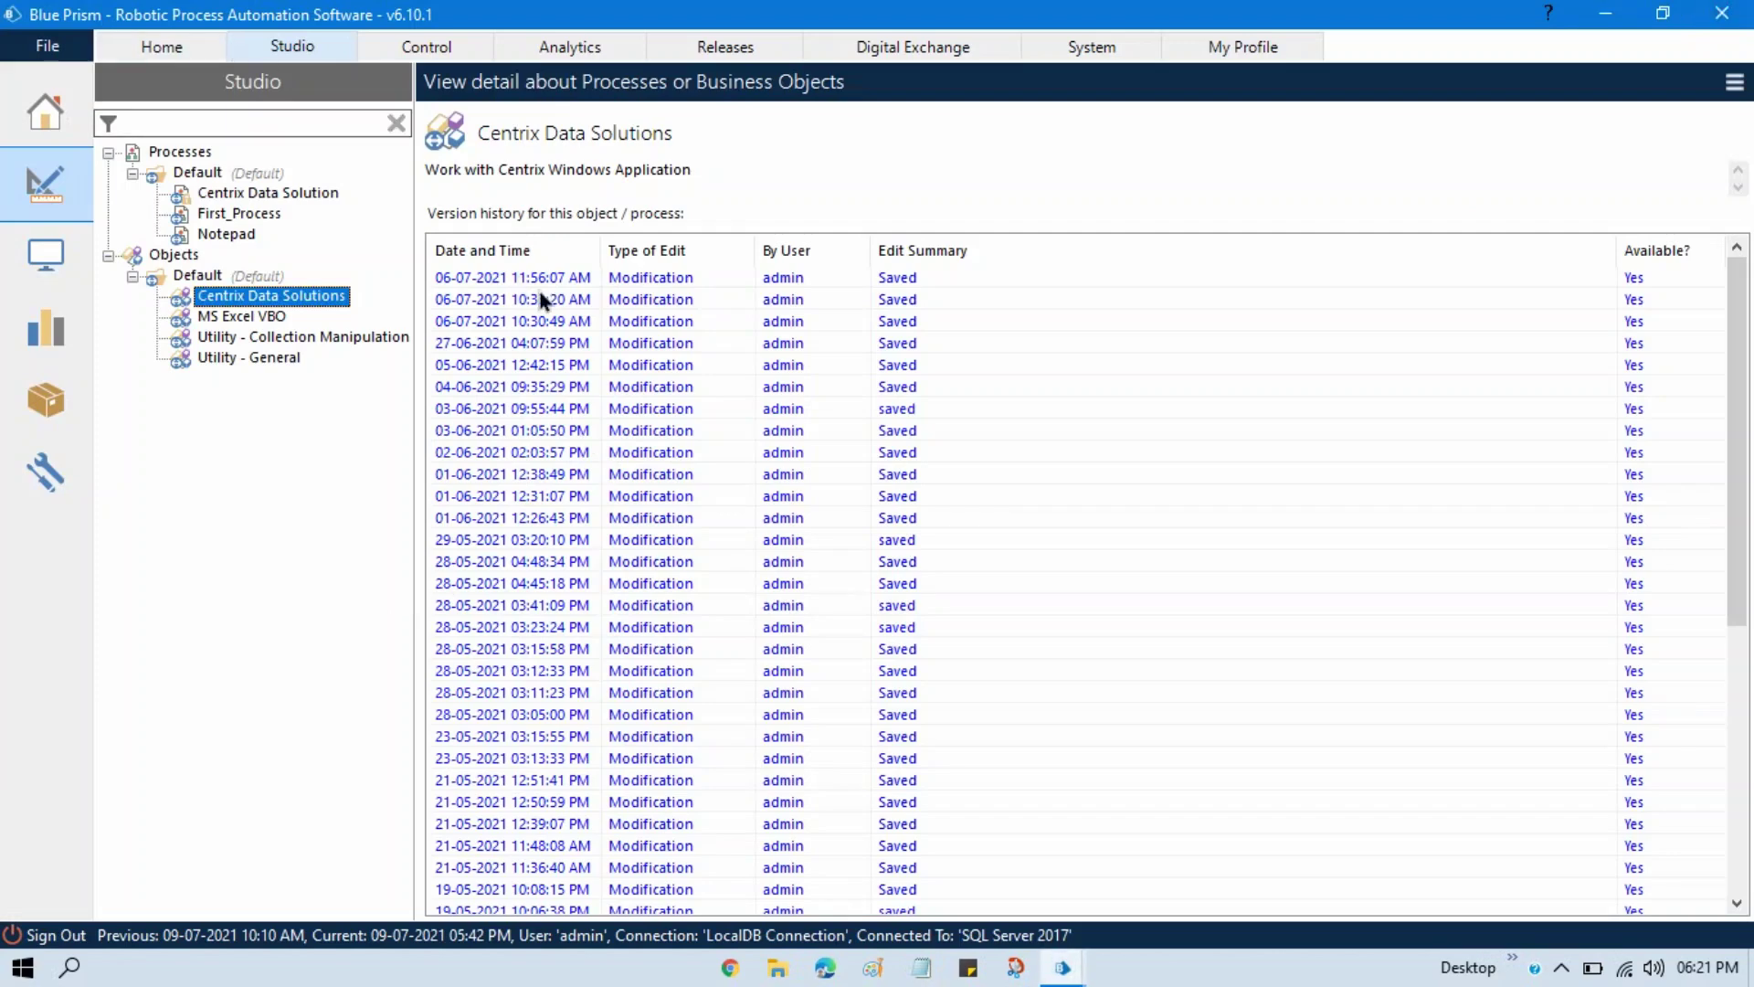
{"action": "left_click", "coordinate": [1104, 49]}
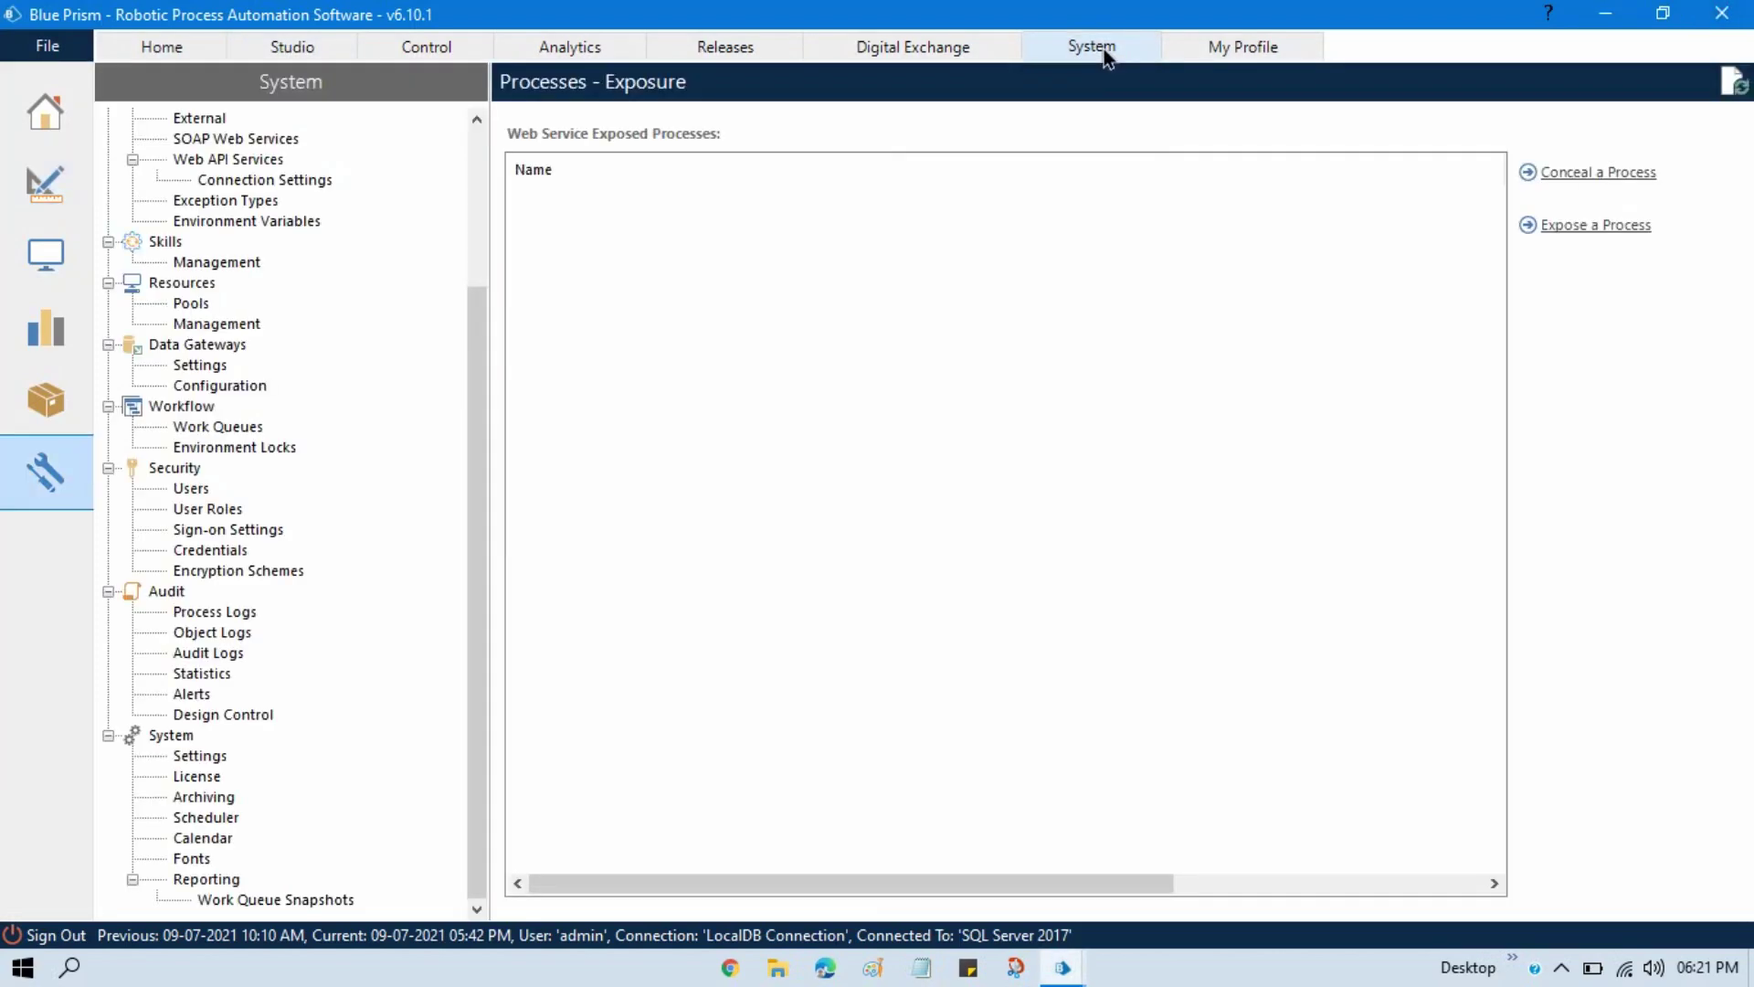
{"action": "left_click_drag", "start_coordinate": [481, 364], "coordinate": [504, 137]}
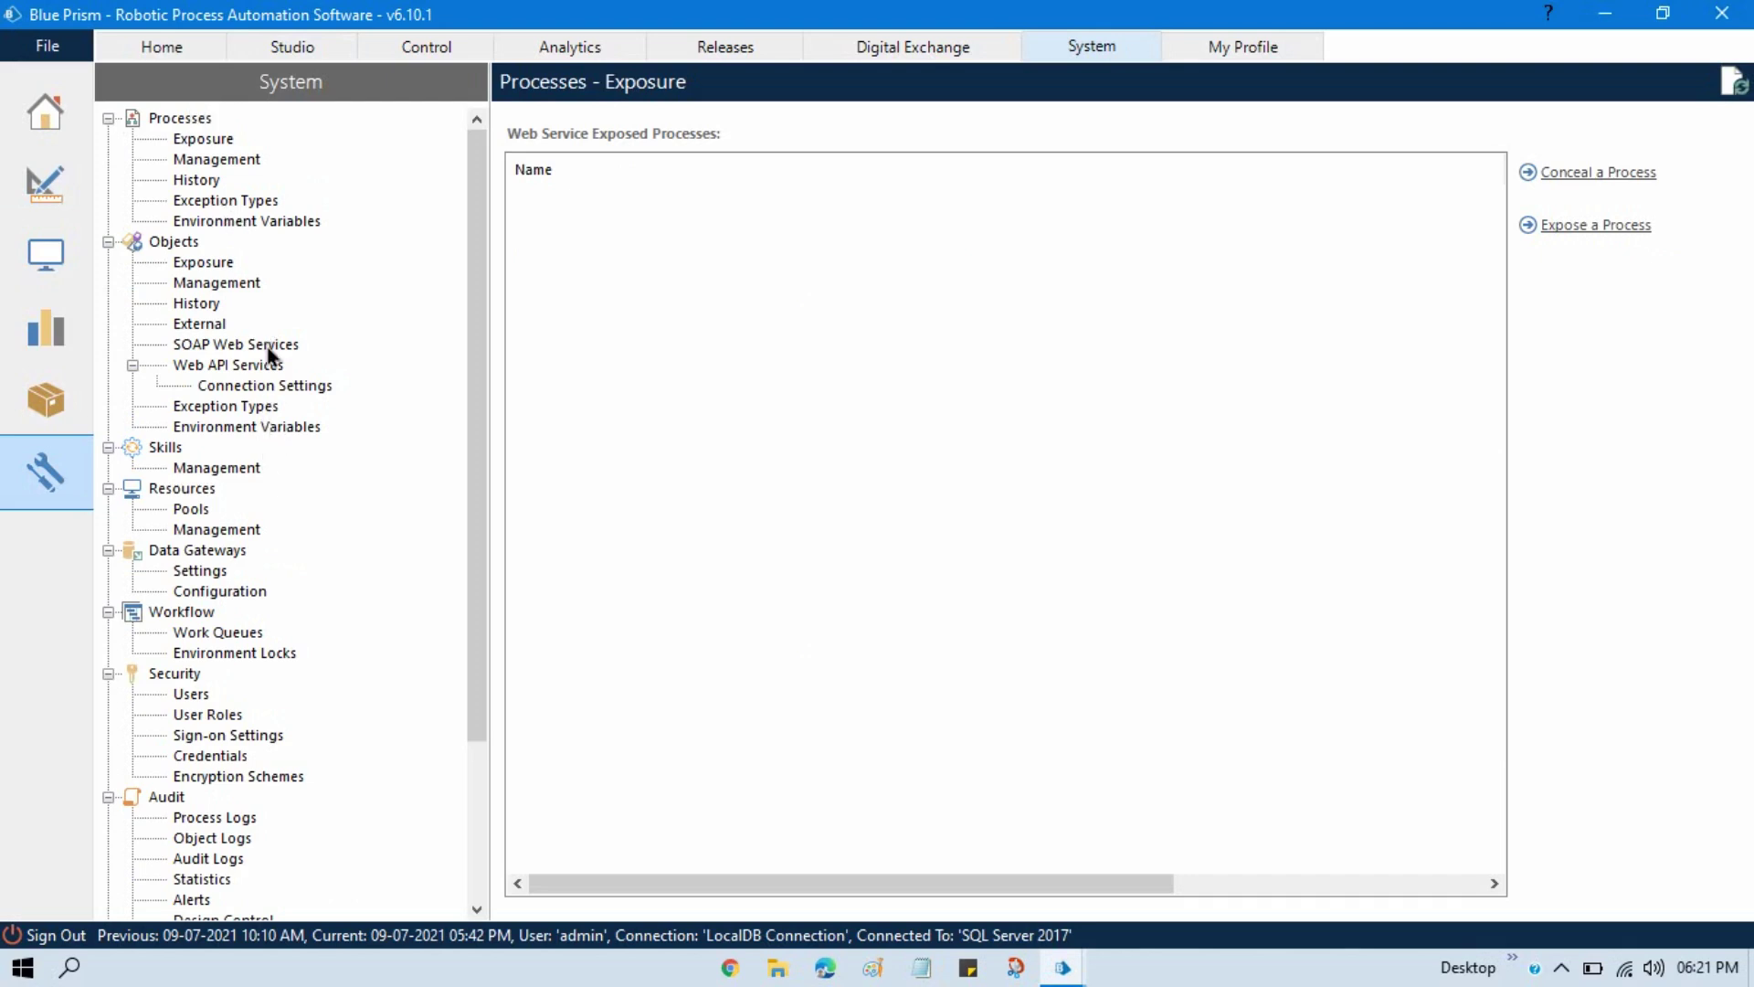
{"action": "left_click", "coordinate": [273, 222]}
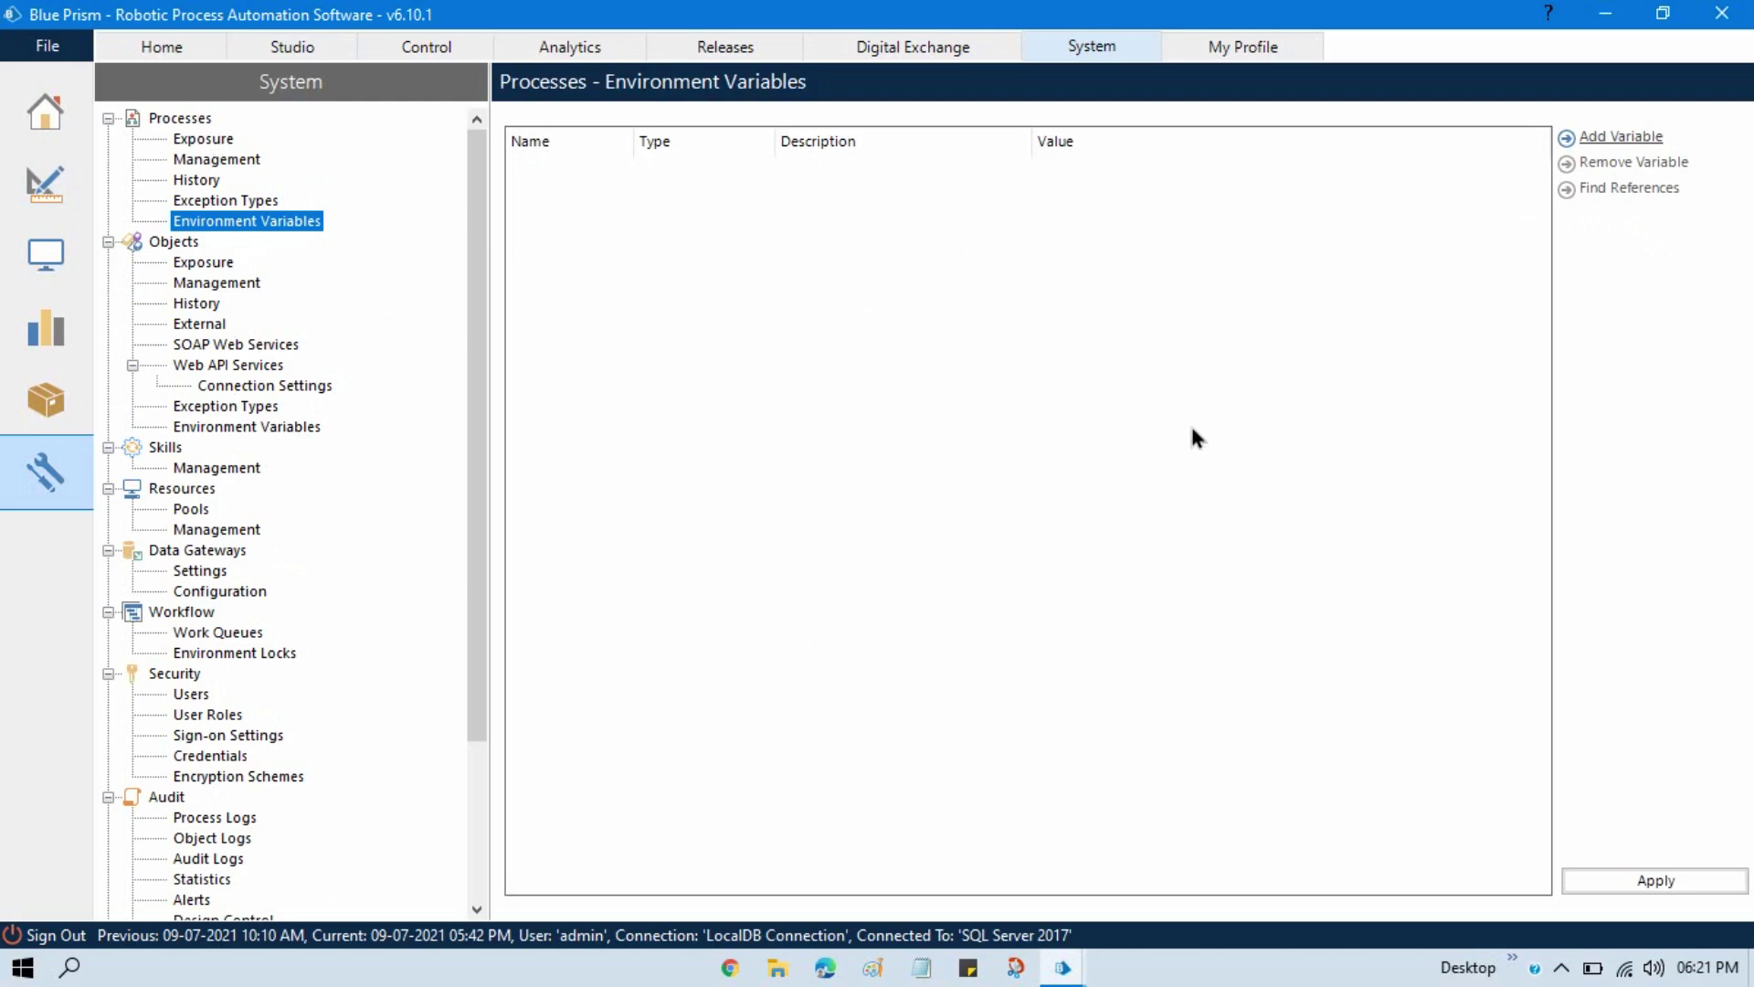
{"action": "left_click", "coordinate": [1636, 143]}
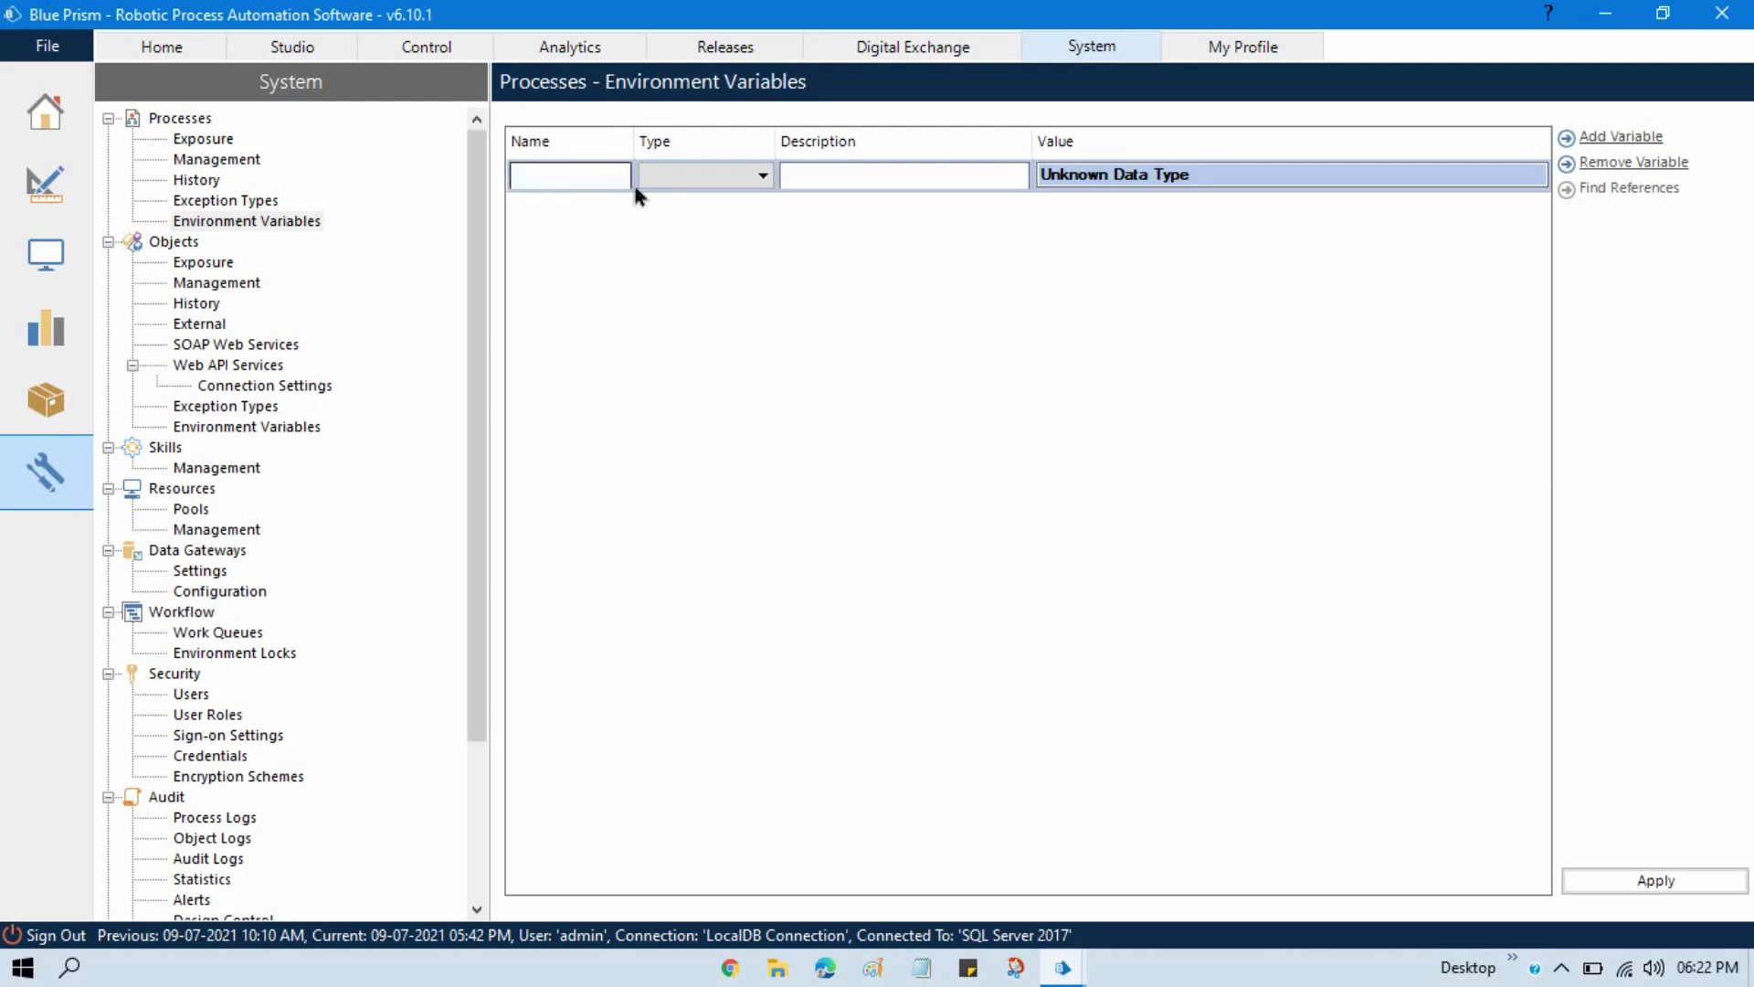
Step: Name the new environment variable ENV_CentrixDataSolutions_Queue
{"action": "left_click", "coordinate": [603, 175]}
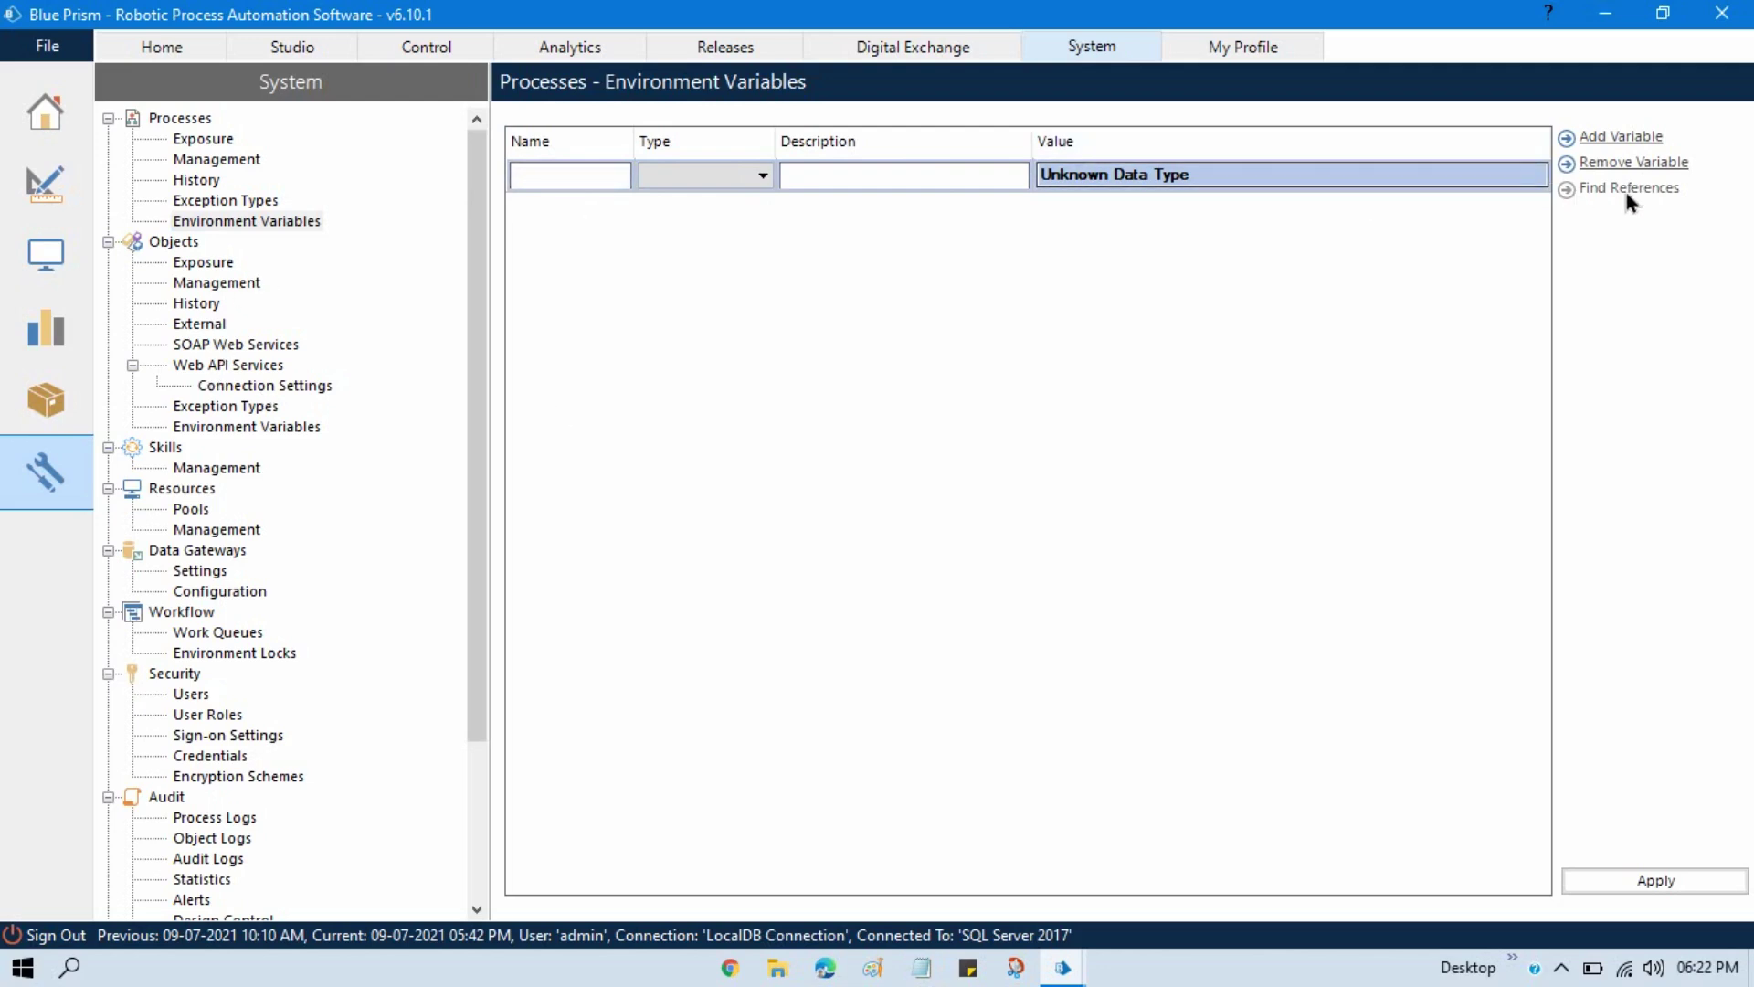
{"action": "left_click", "coordinate": [560, 179]}
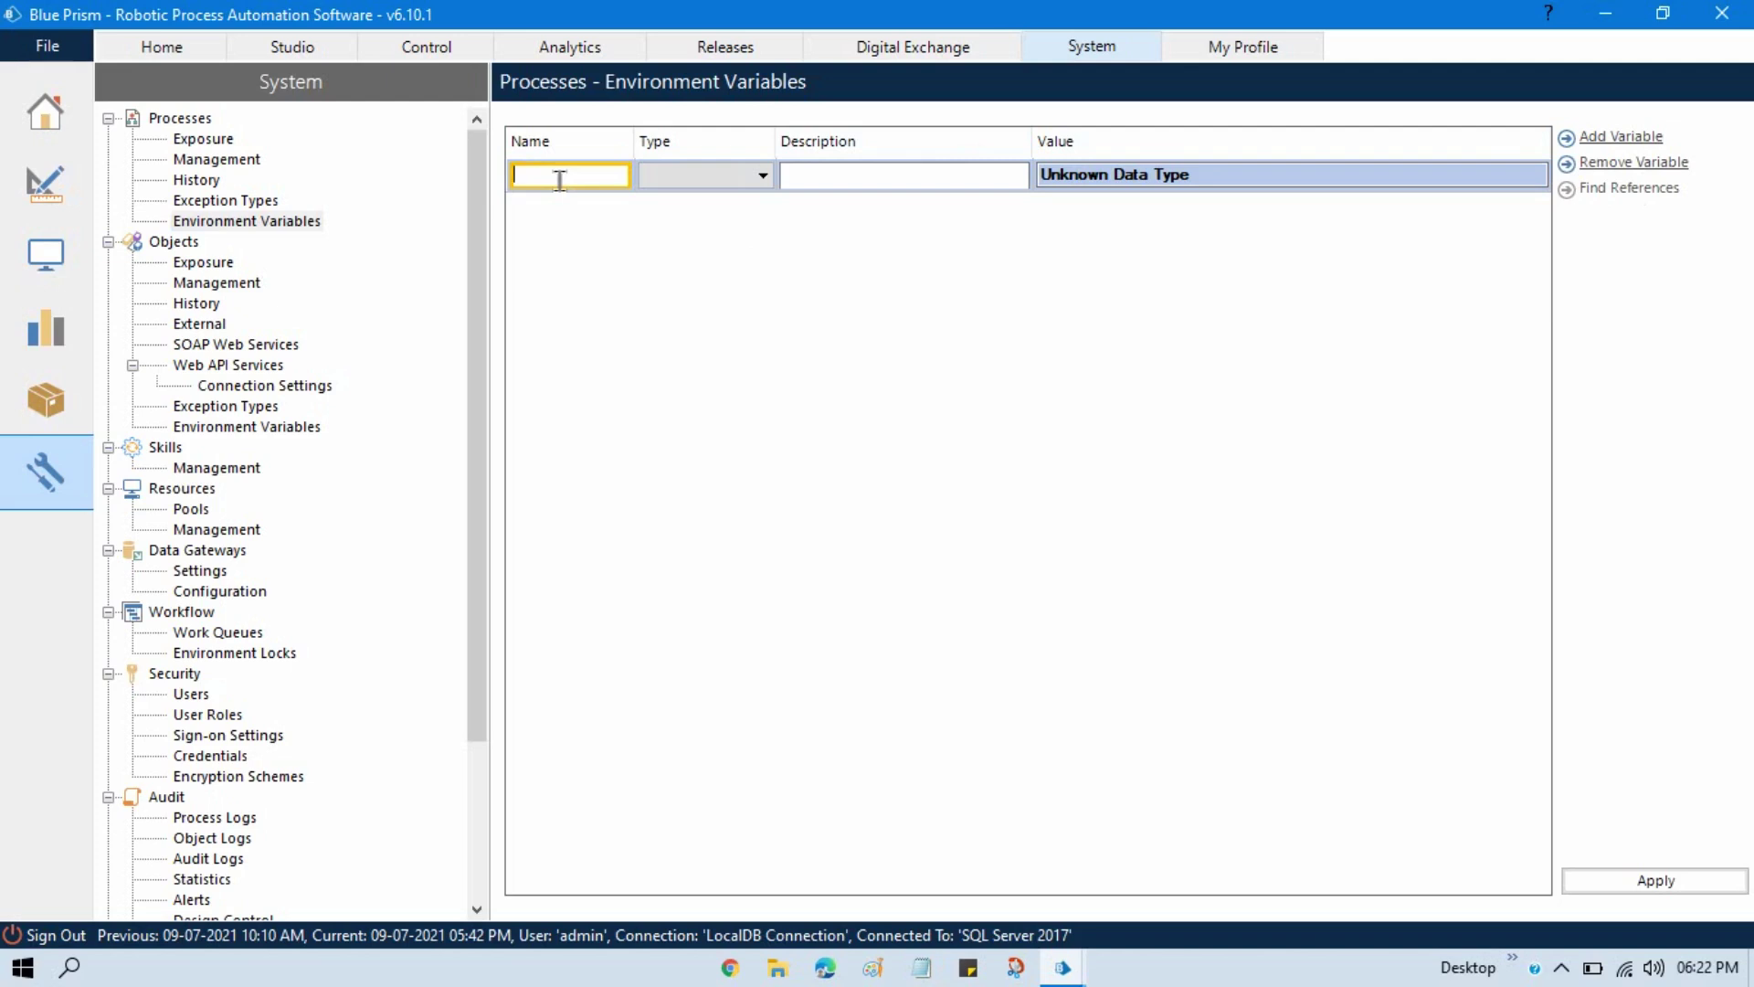
{"action": "type", "text": "Centri"}
{"action": "type", "text": "xDataSolut"}
{"action": "type", "text": "io"}
{"action": "type", "text": "ns_Queue"}
{"action": "key", "text": "Home"}
{"action": "type", "text": "ENV_"}
{"action": "key", "text": "End"}
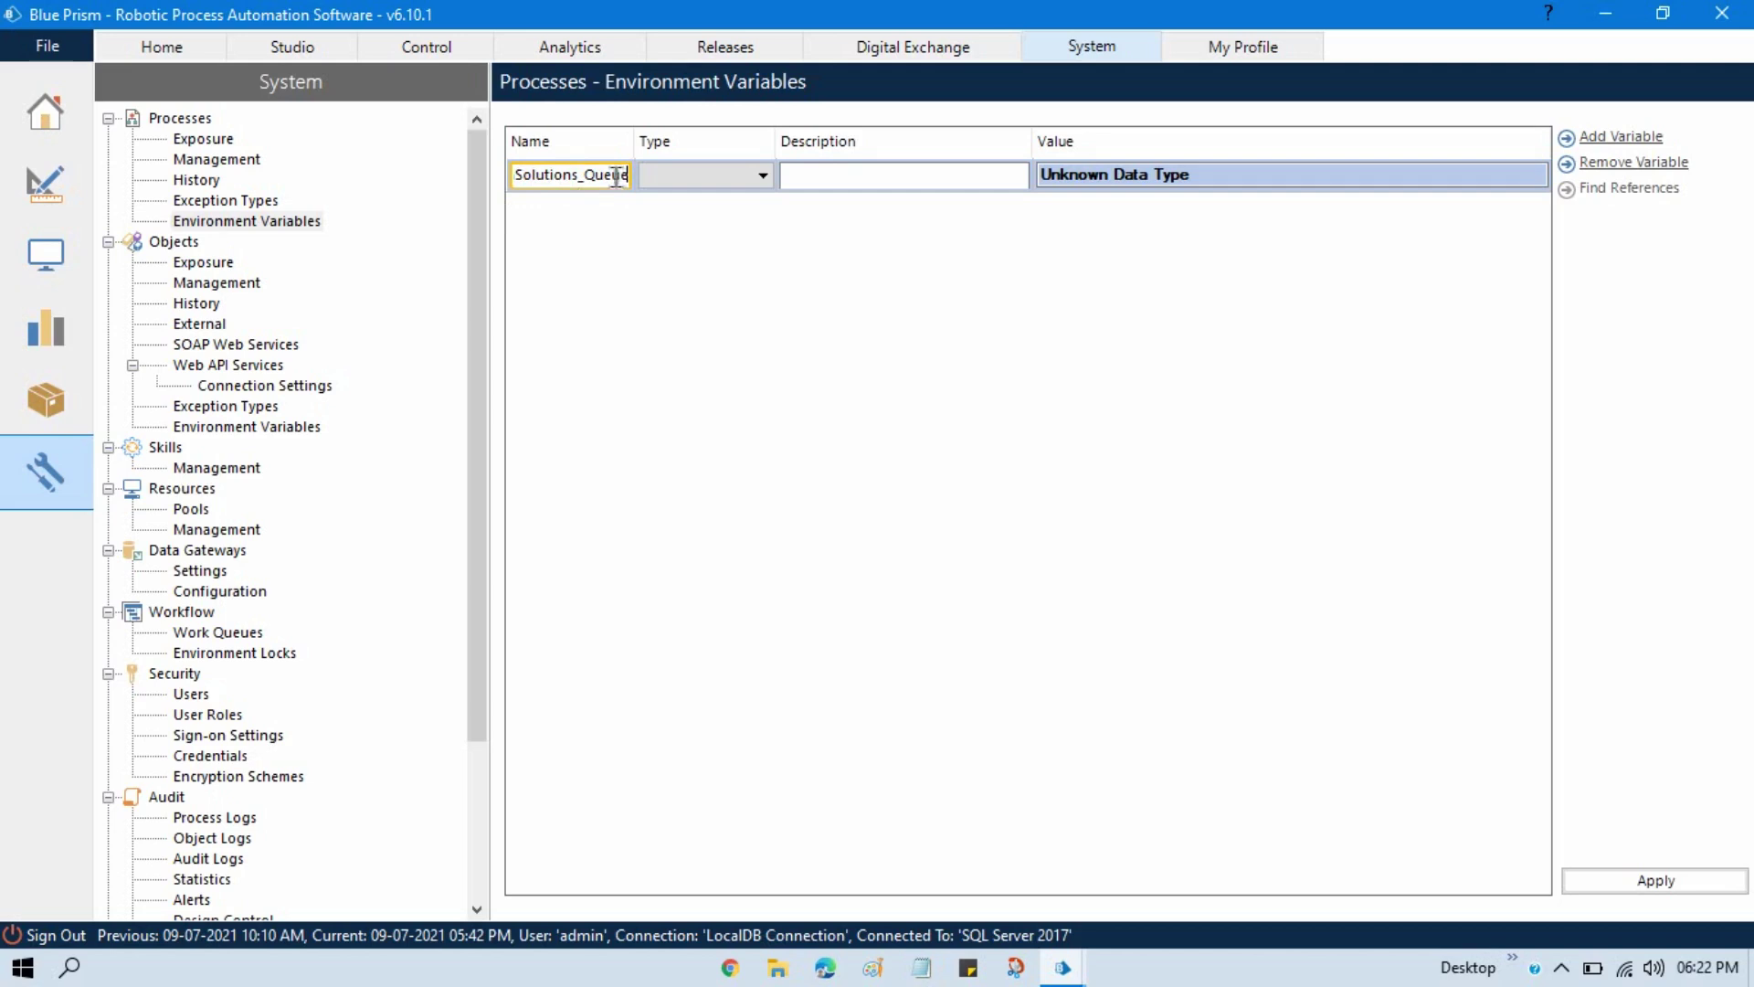
{"action": "key", "text": "Return"}
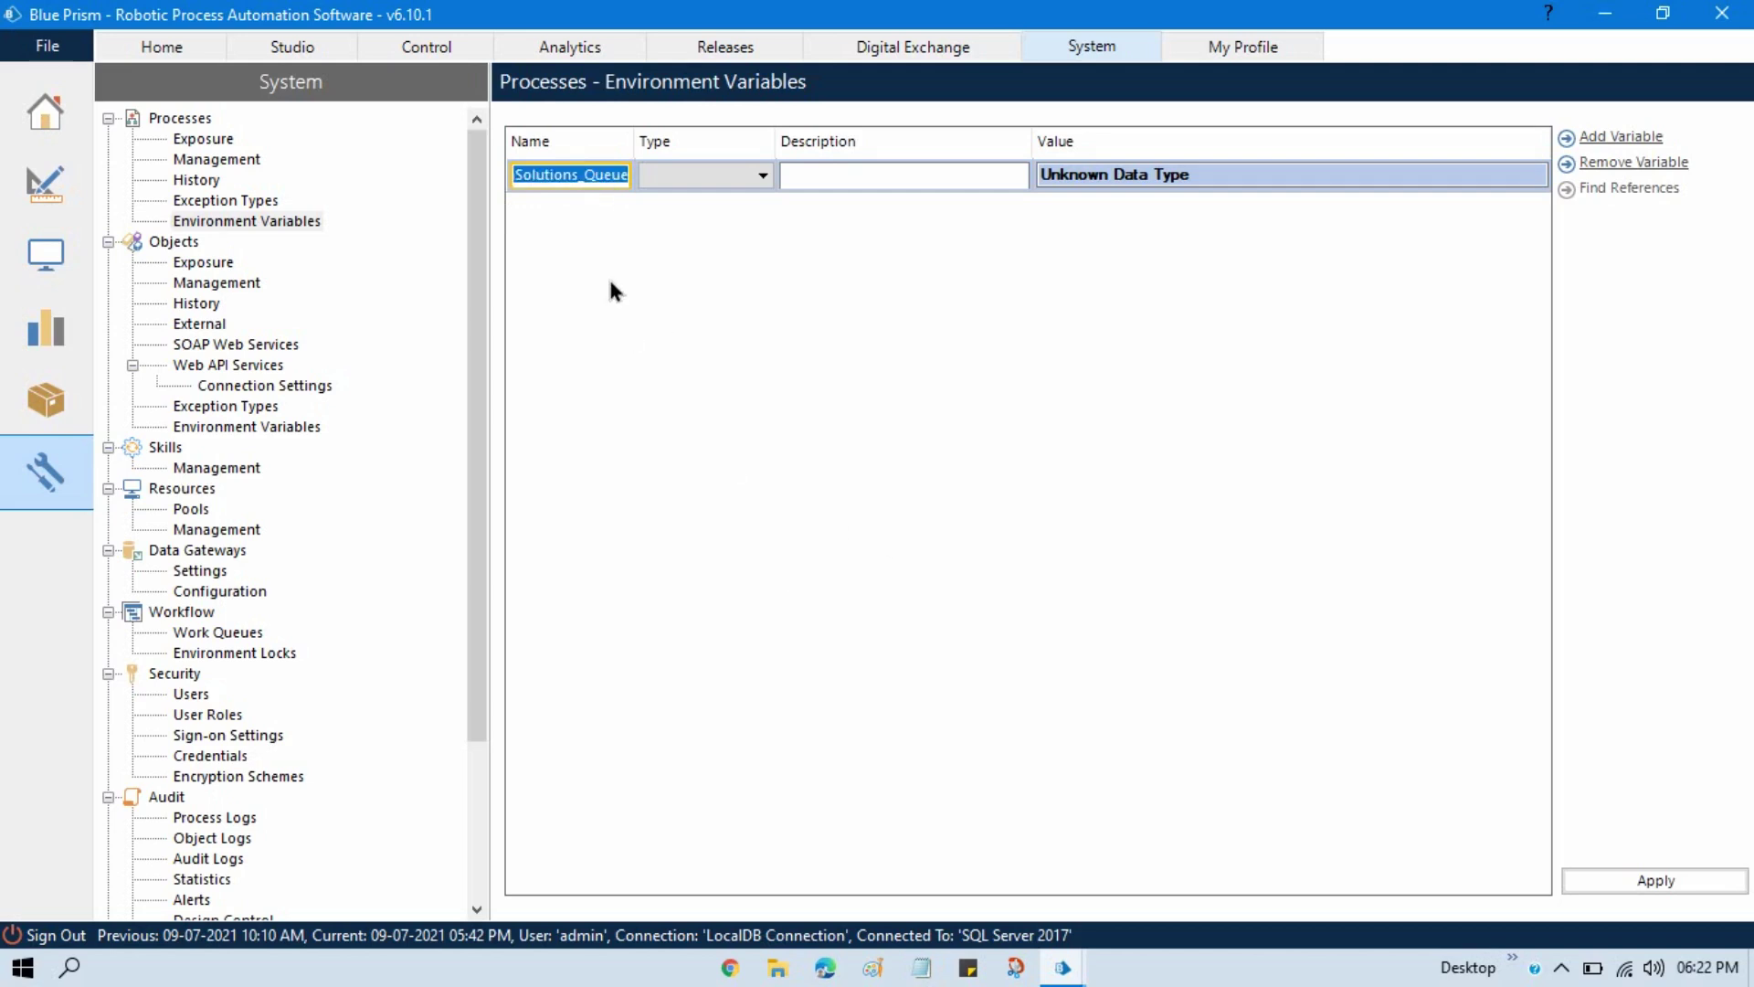
Step: Set the new environment variable's data type to Text
{"action": "left_click", "coordinate": [731, 175]}
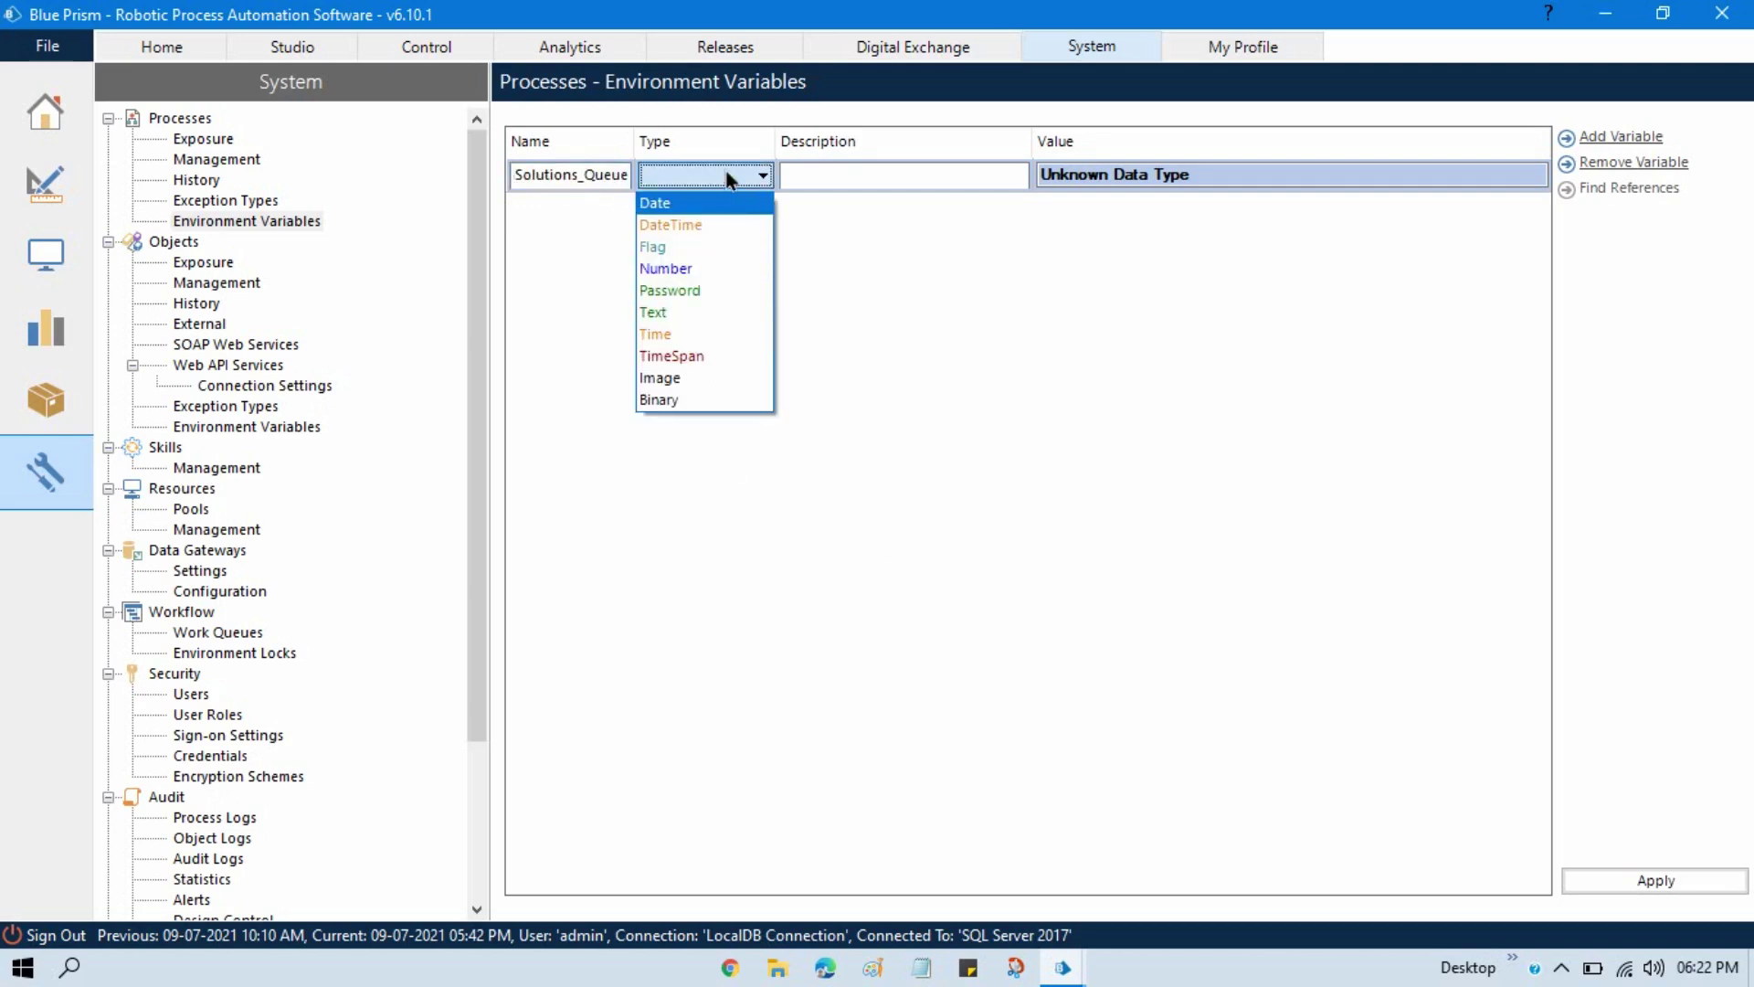
{"action": "left_click", "coordinate": [693, 311]}
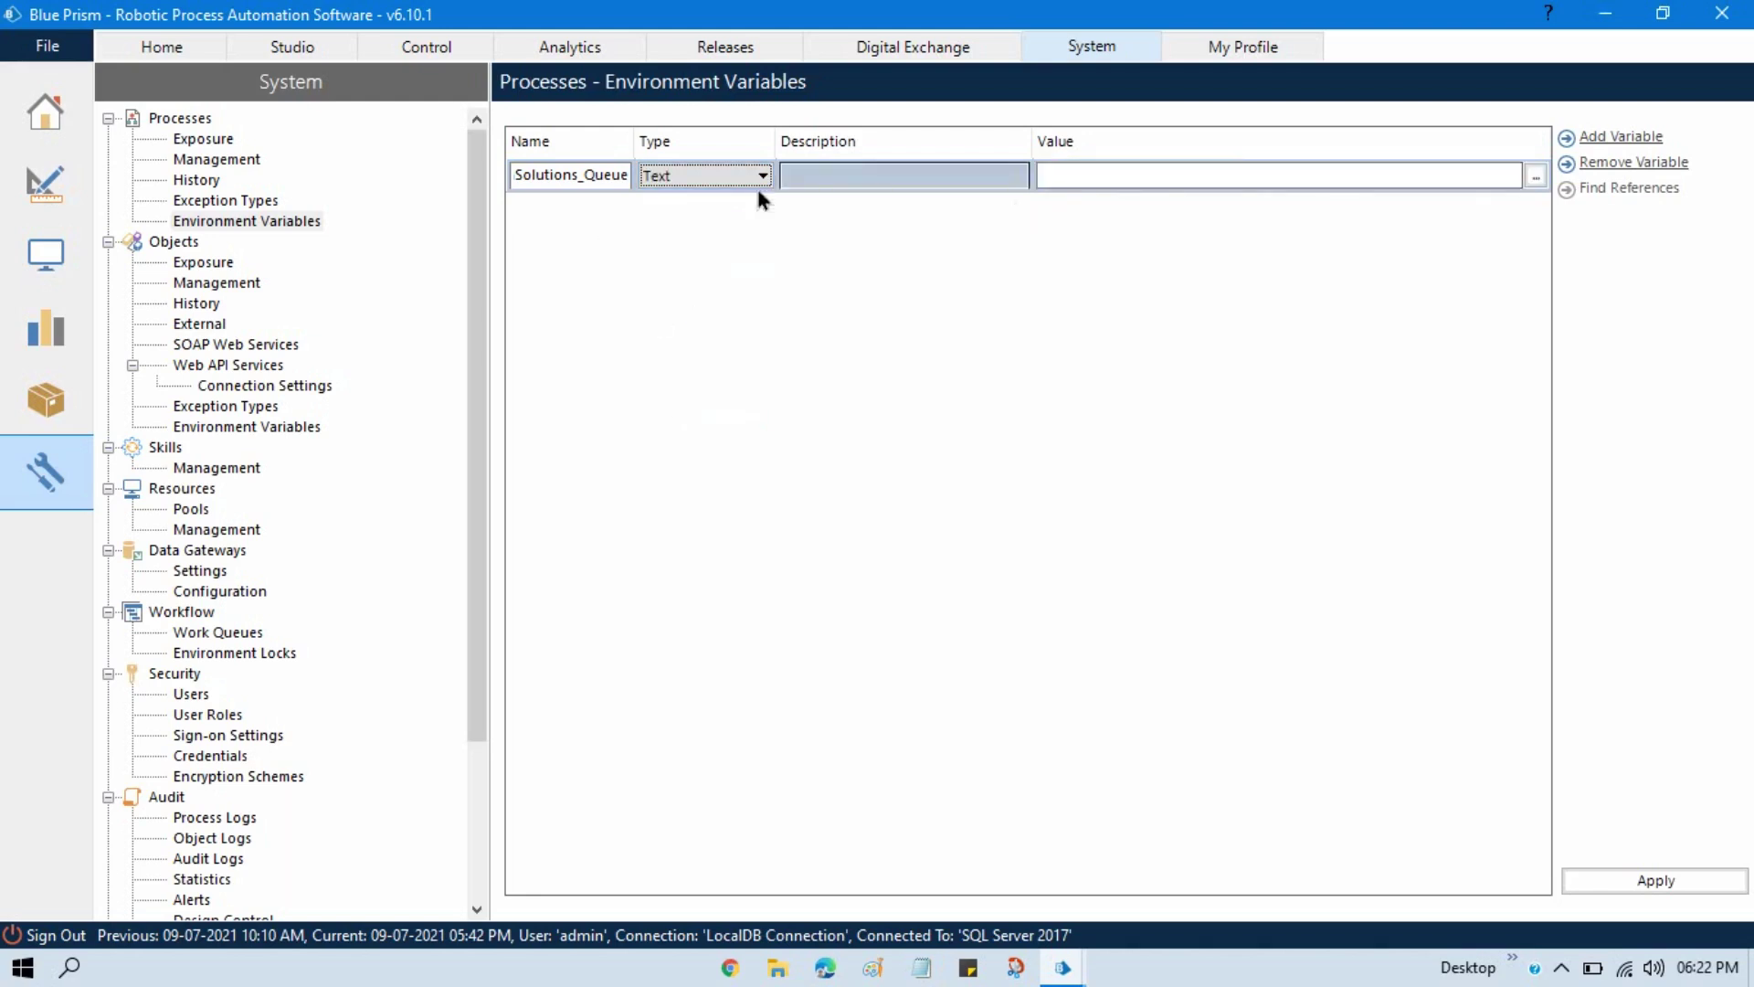
{"action": "left_click", "coordinate": [595, 175]}
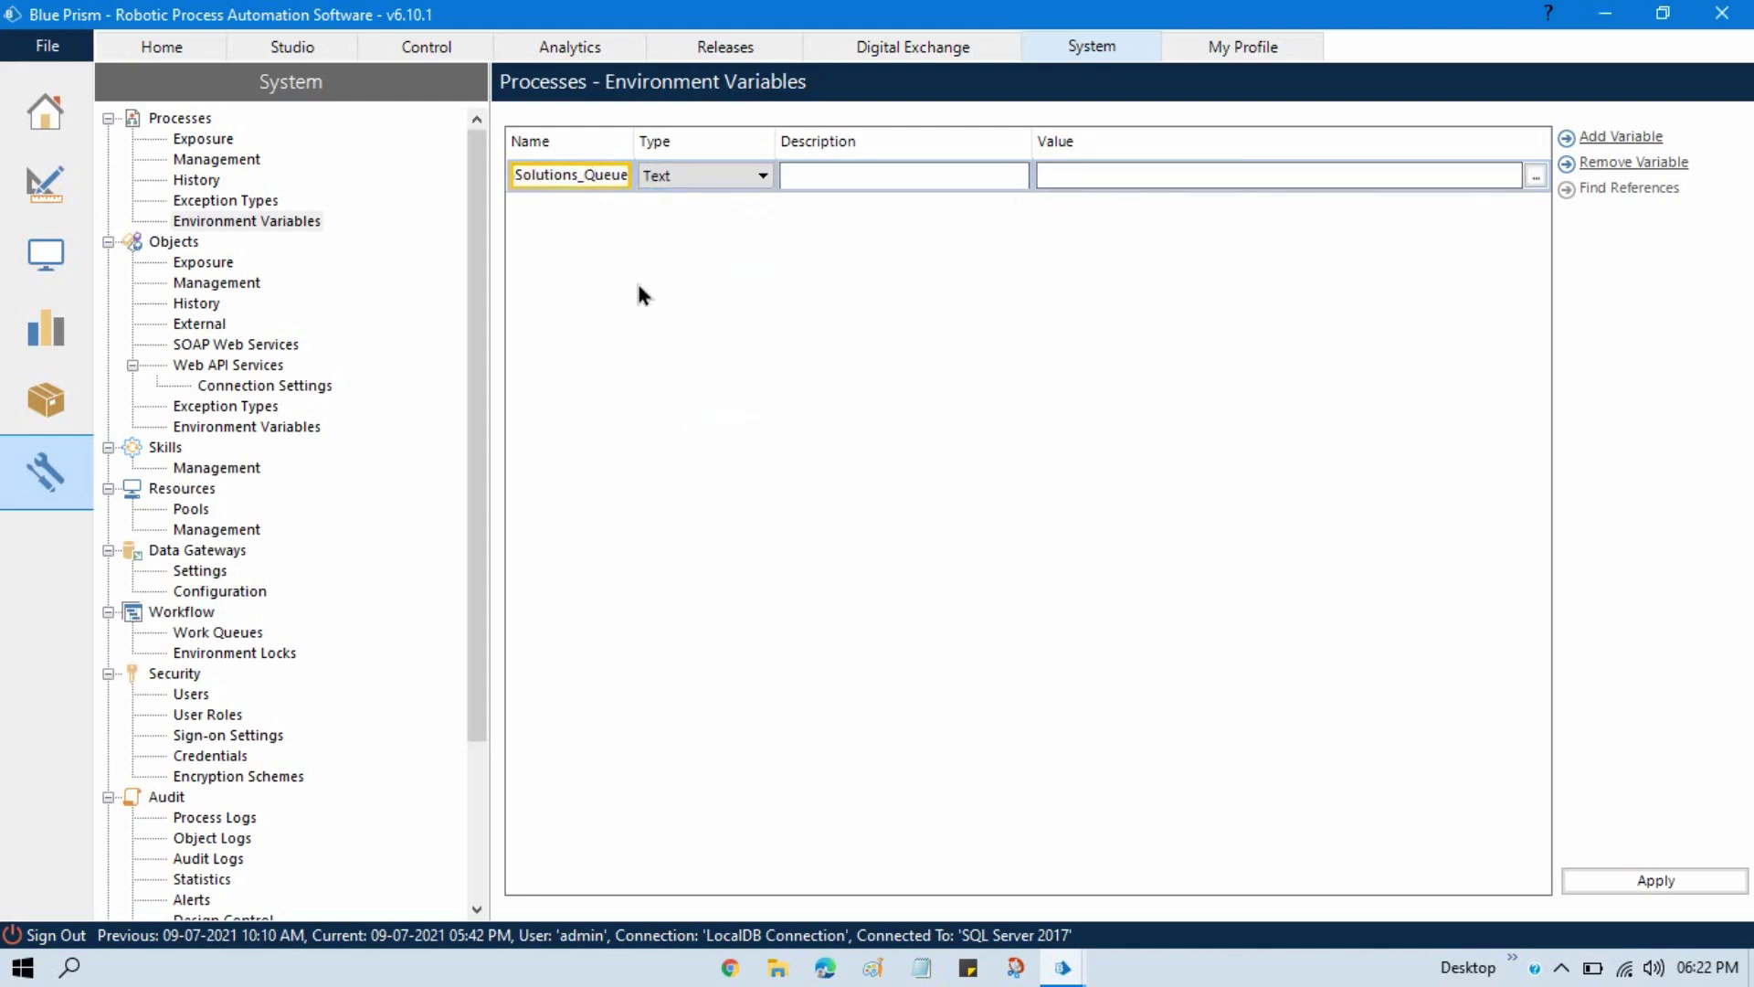
Step: Copy the initial value CentrixDataSolutions_Queue from the Queue_Name data item in Process Studio into the new environment variable's value
{"action": "key", "text": "alt+Tab"}
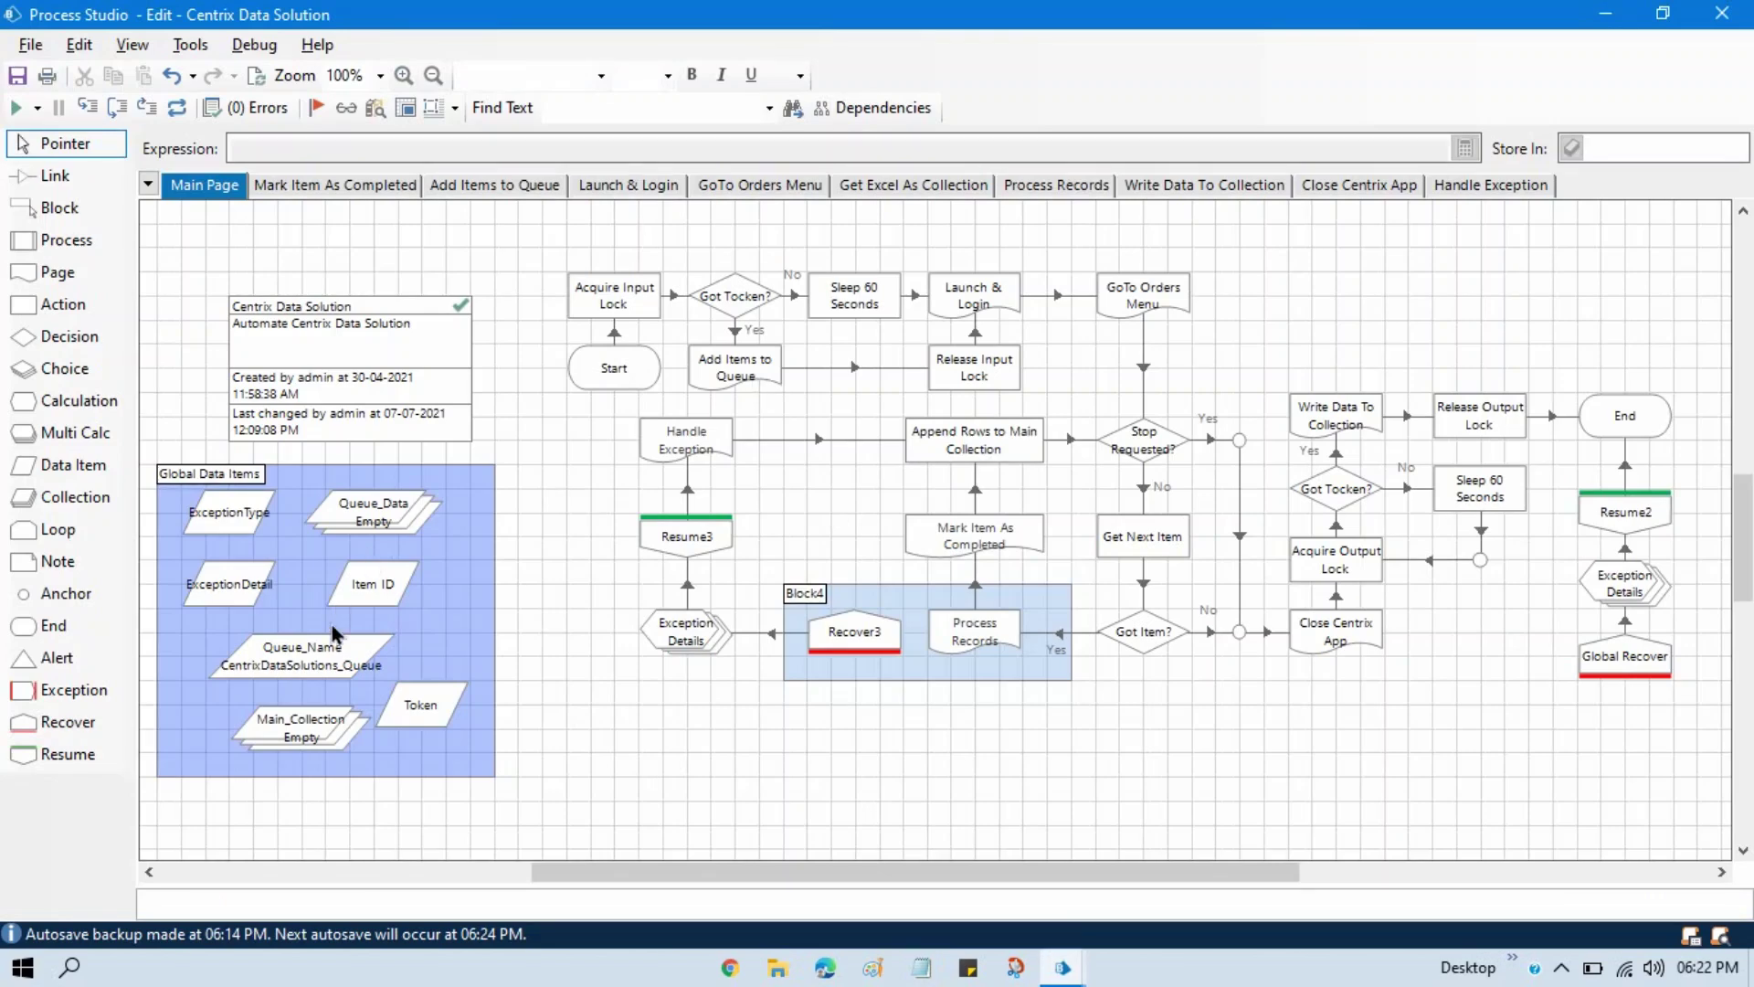
{"action": "double_click", "coordinate": [336, 656]}
{"action": "left_click_drag", "start_coordinate": [411, 294], "coordinate": [83, 291]}
{"action": "key", "text": "ctrl+c"}
{"action": "left_click", "coordinate": [976, 521]}
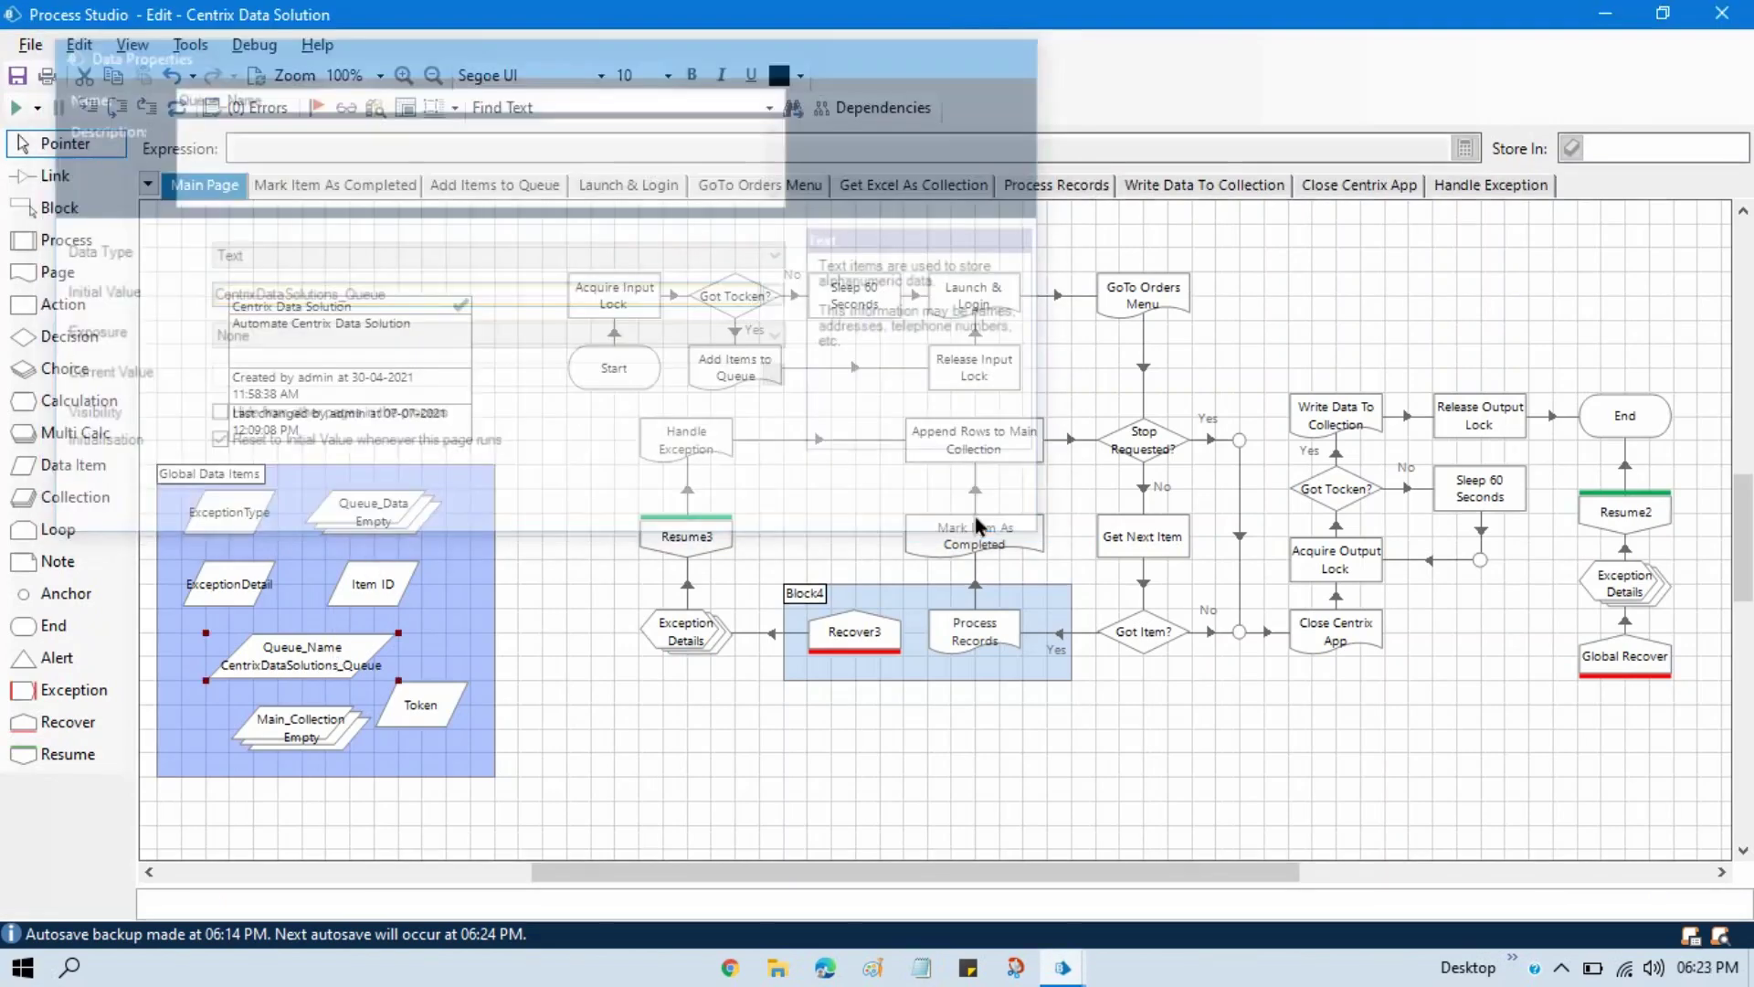
{"action": "key", "text": "alt+Tab"}
{"action": "left_click", "coordinate": [1086, 180]}
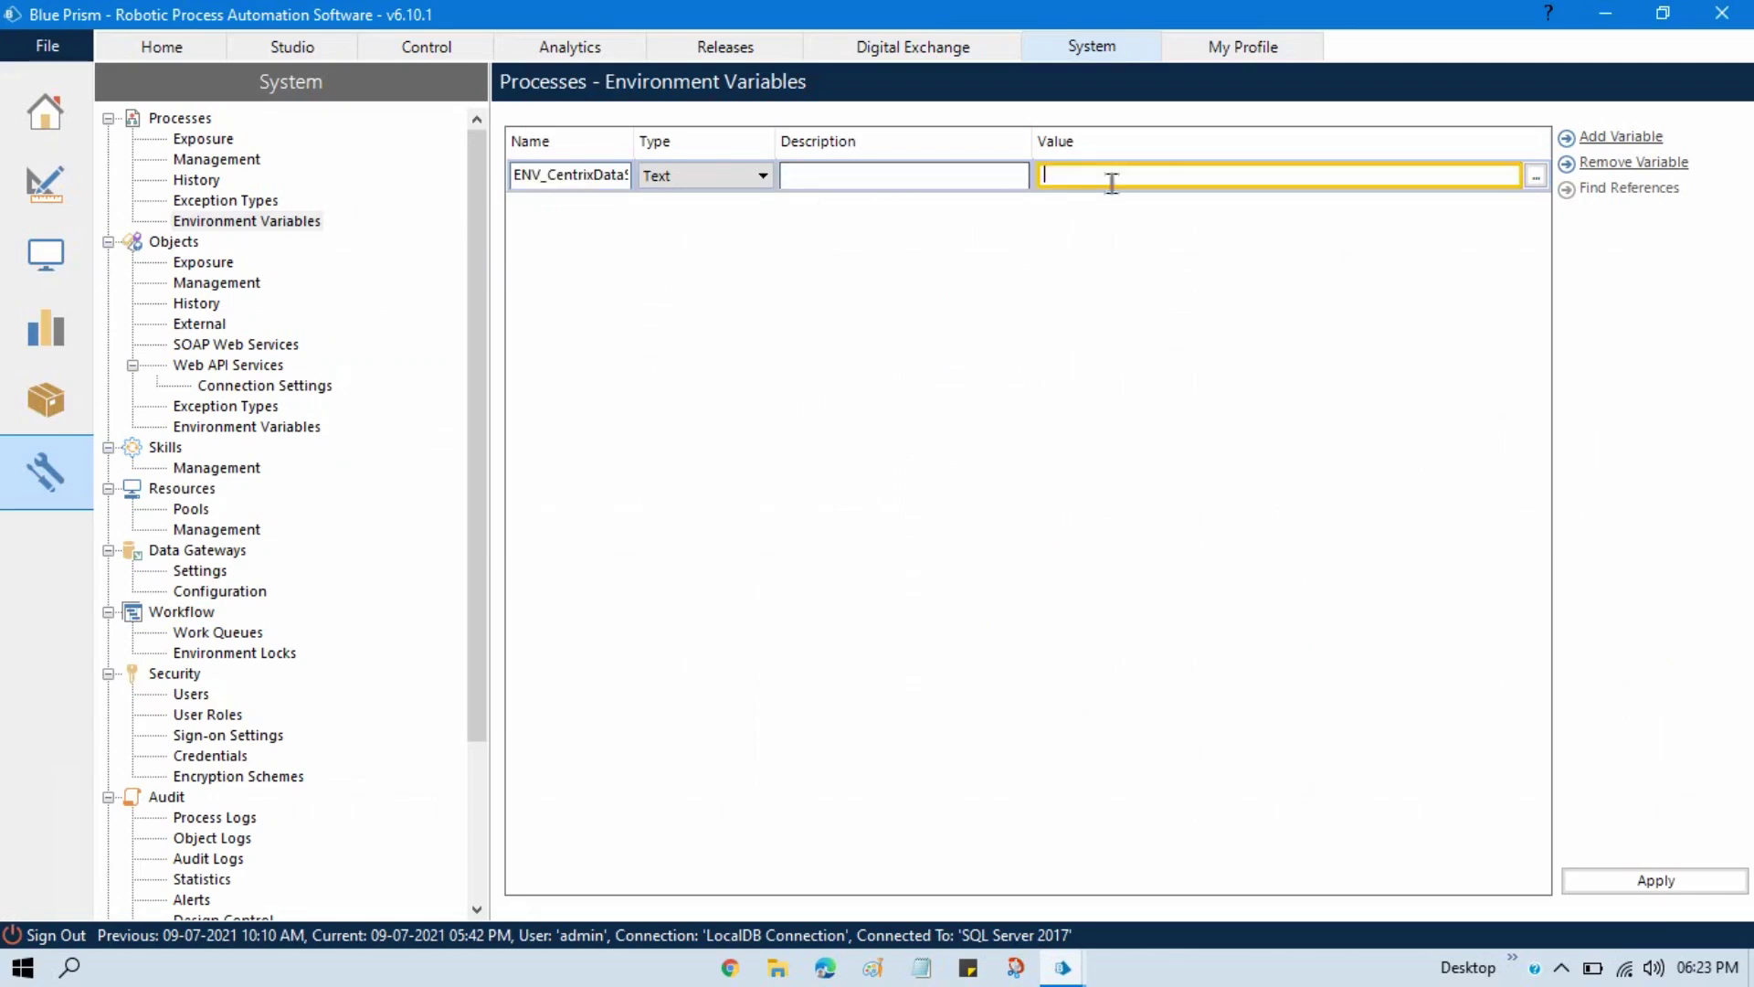
{"action": "key", "text": "ctrl+v"}
Step: Describe the environment variable as "This is the queue name" and apply the changes
{"action": "left_click", "coordinate": [823, 175]}
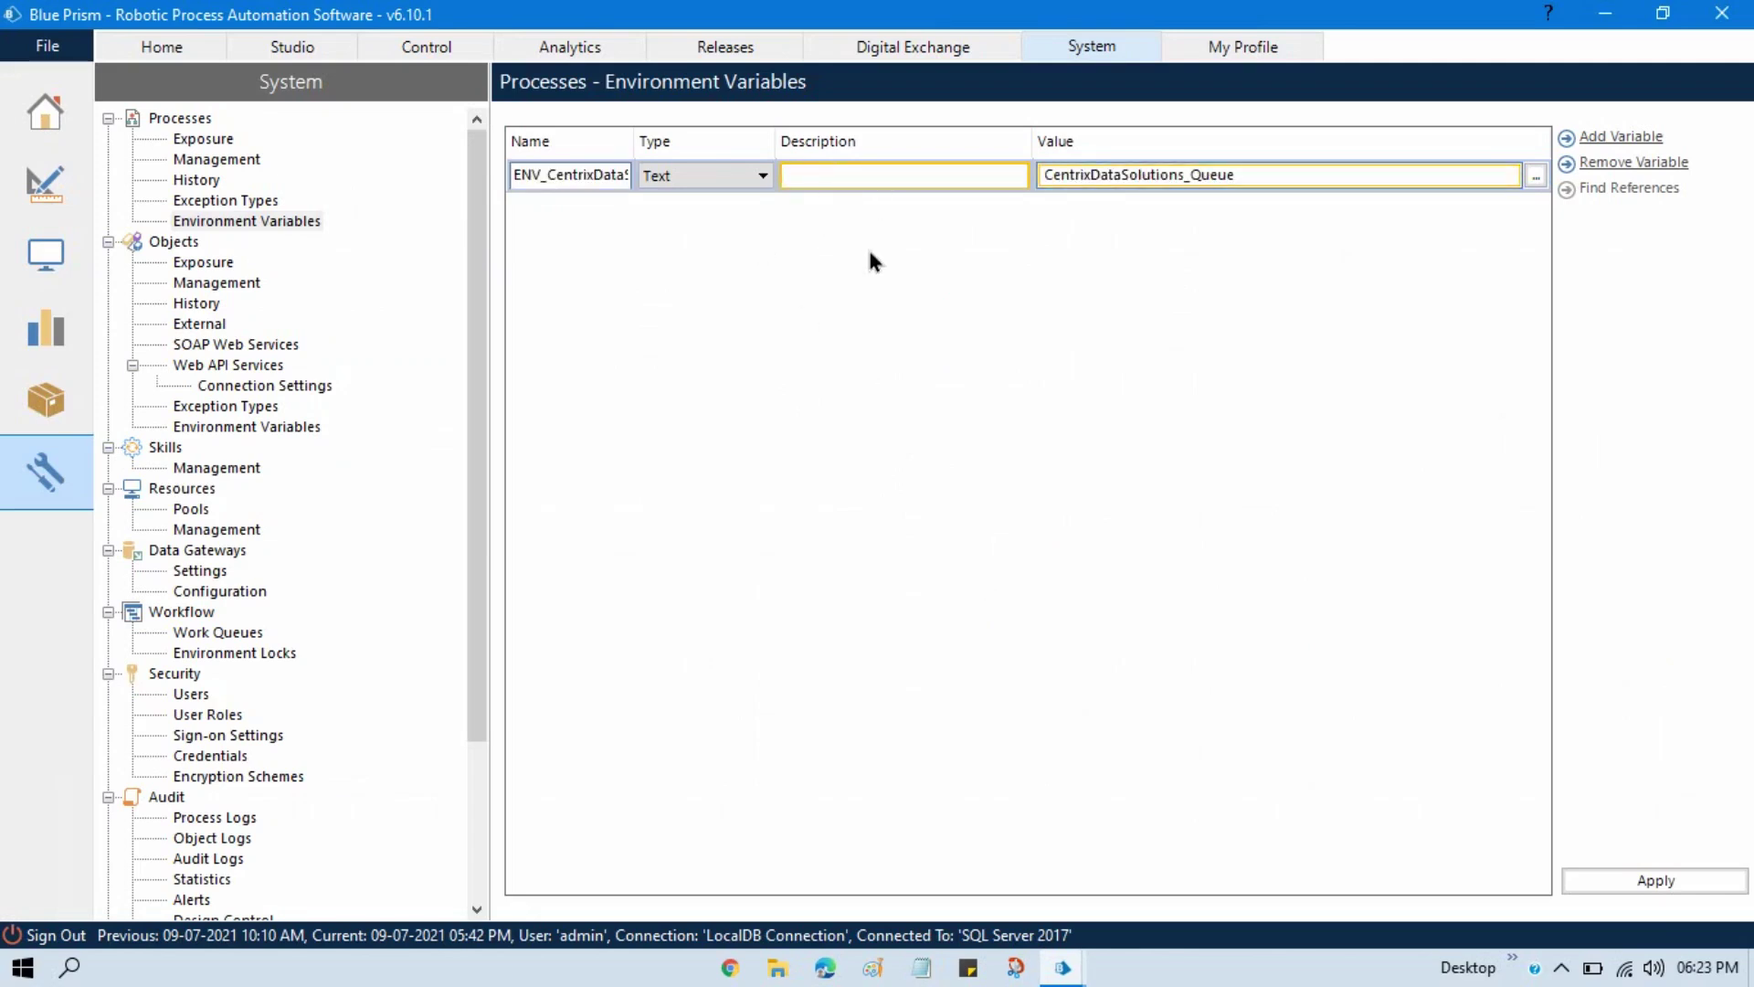
{"action": "type", "text": "This is the queue name"}
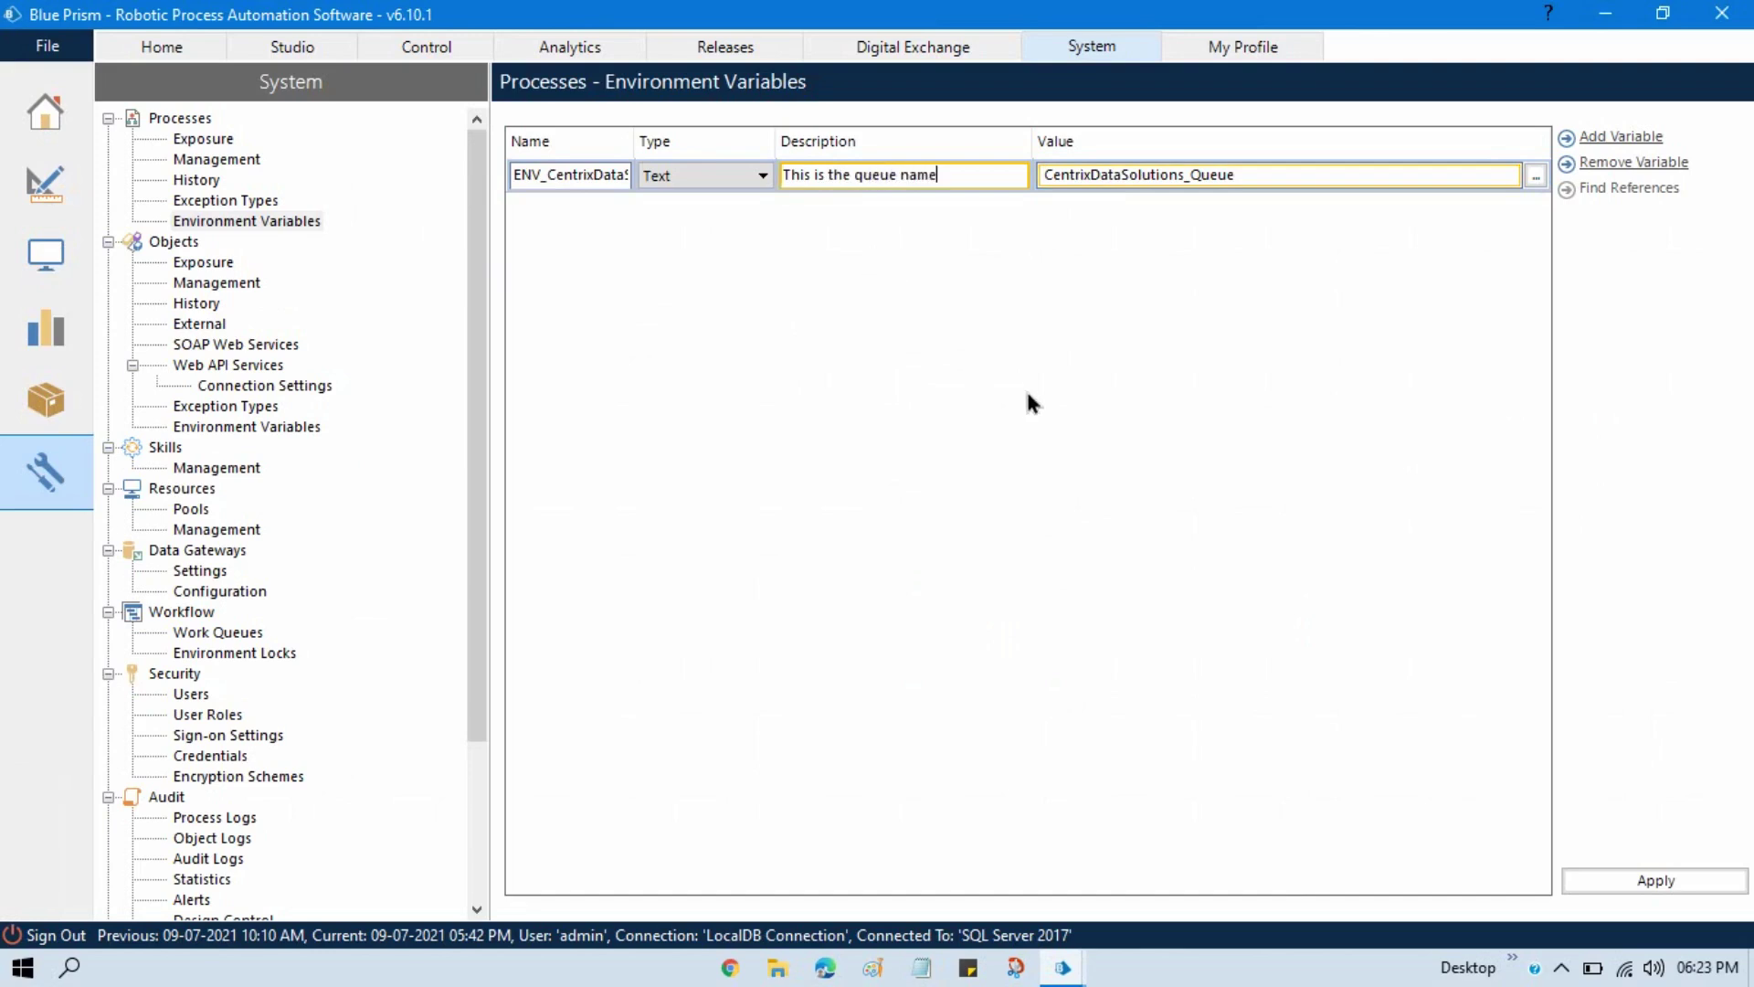
{"action": "left_click", "coordinate": [1659, 881]}
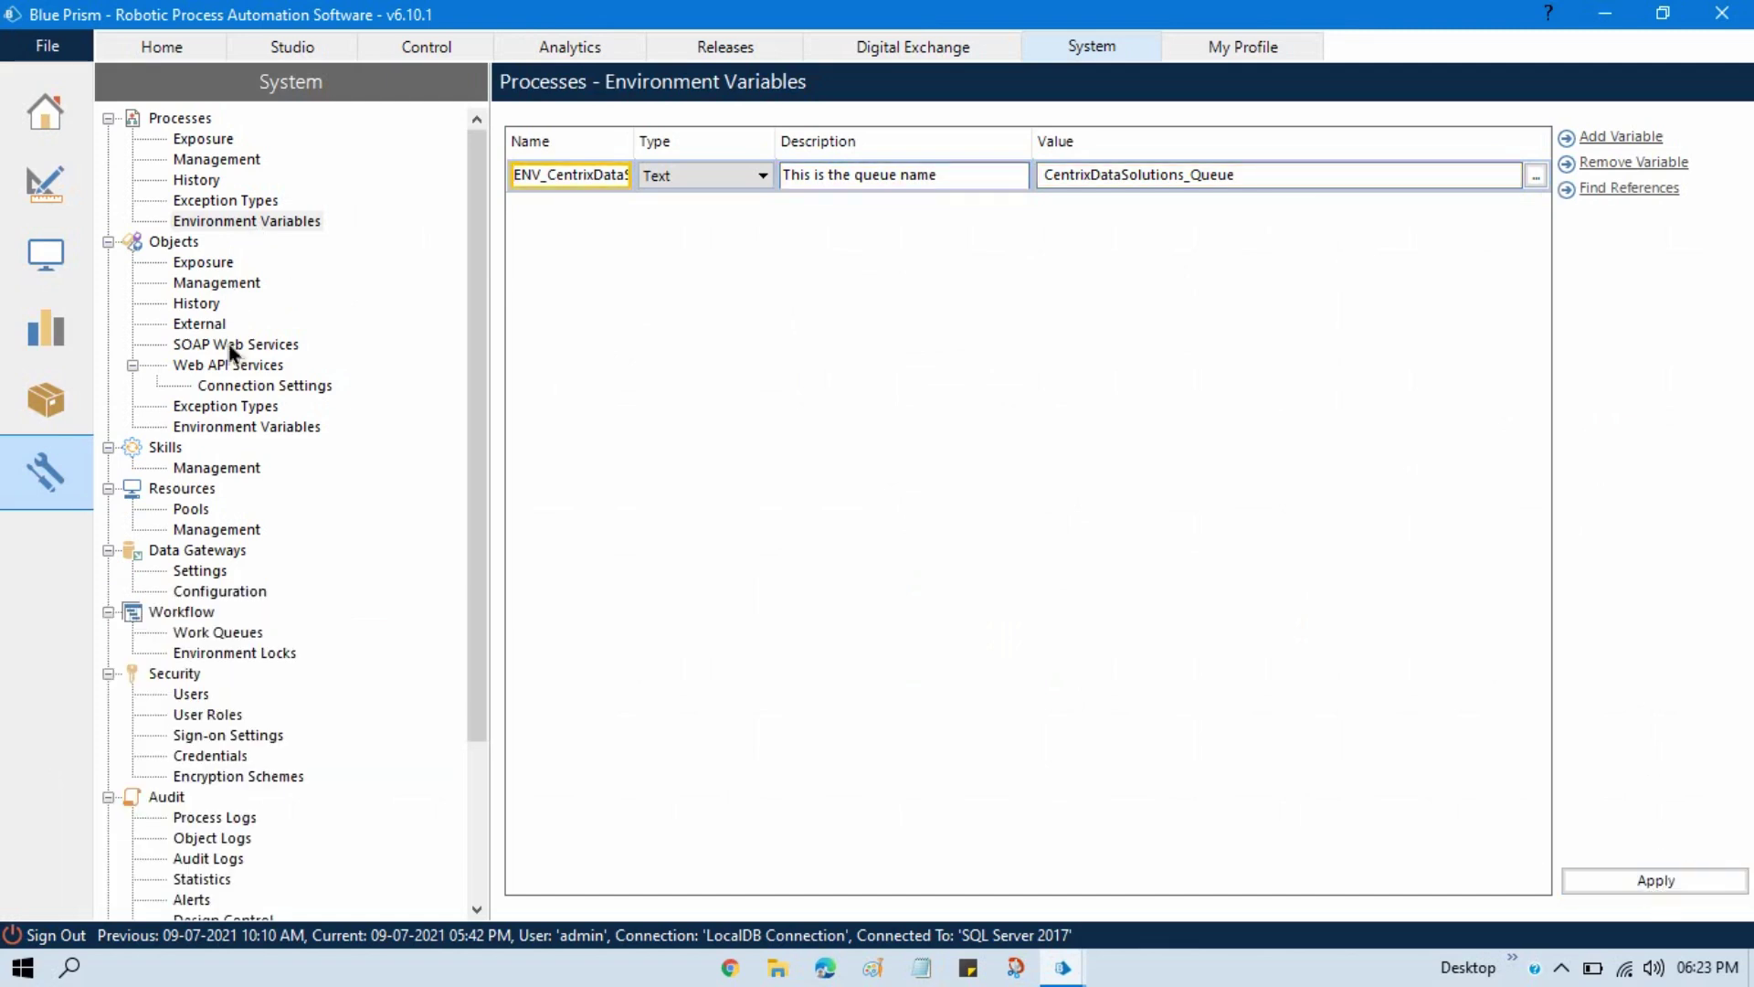
Step: Check the environment variables listed for objects against the Queue_Name data item in Process Studio
{"action": "left_click", "coordinate": [250, 427]}
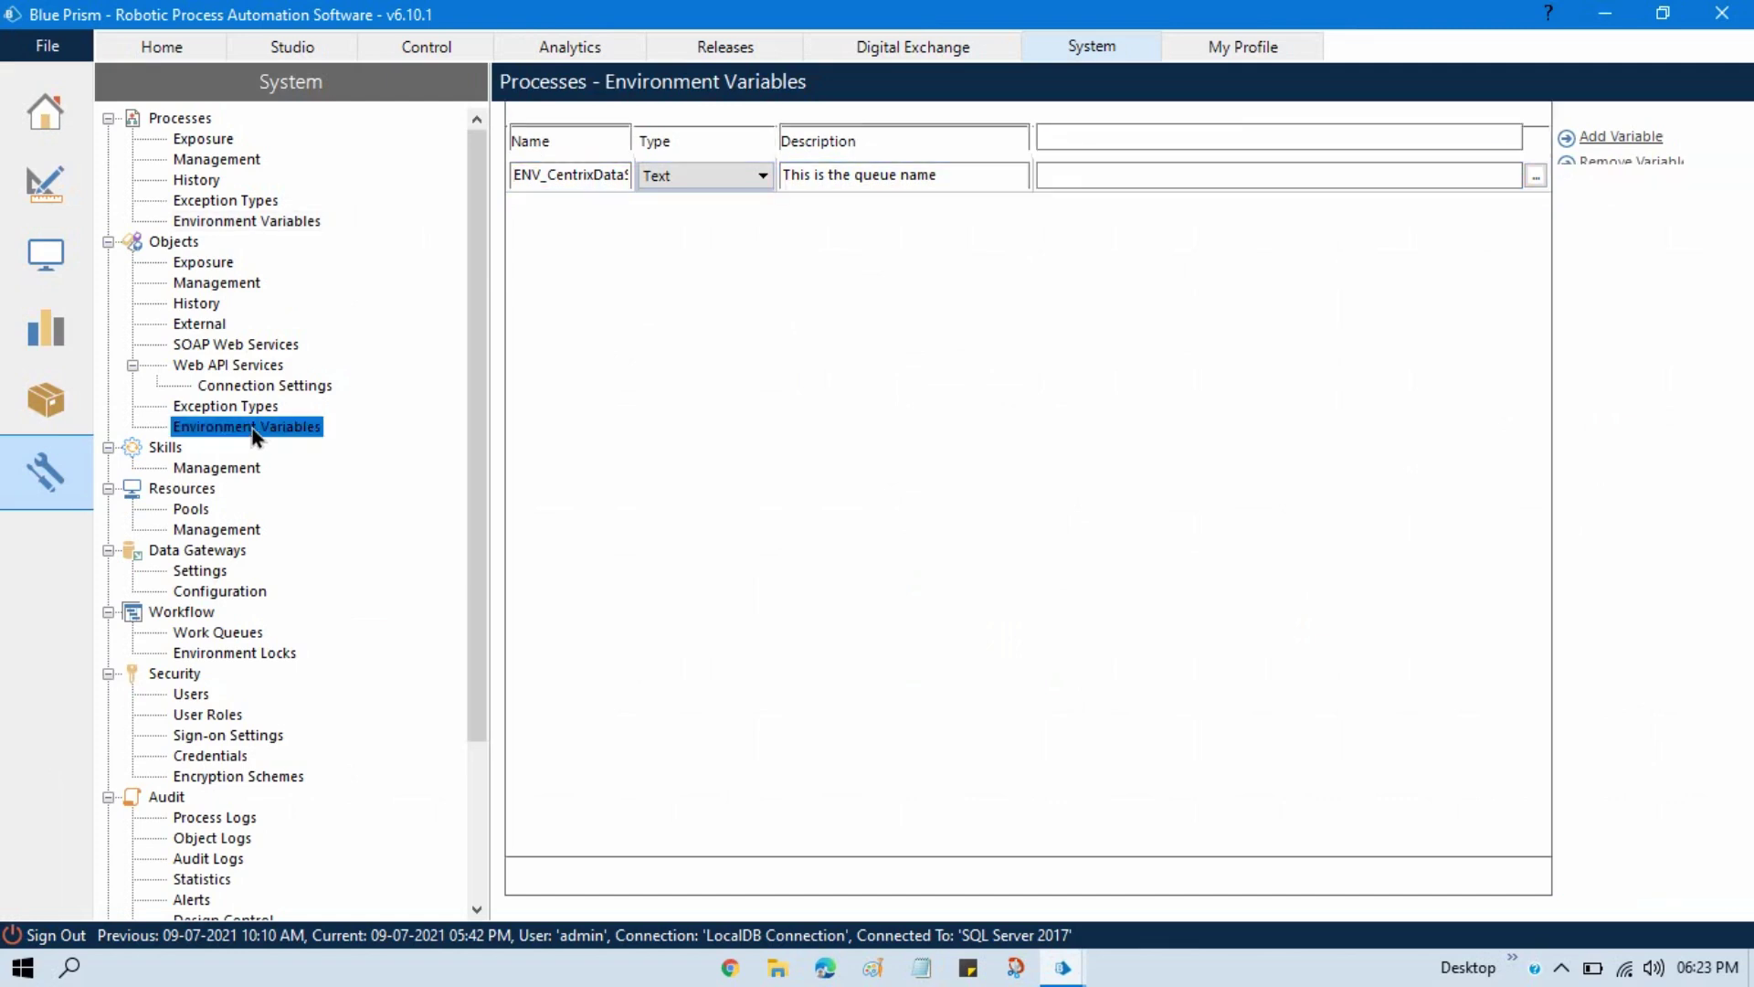
{"action": "double_click", "coordinate": [614, 175]}
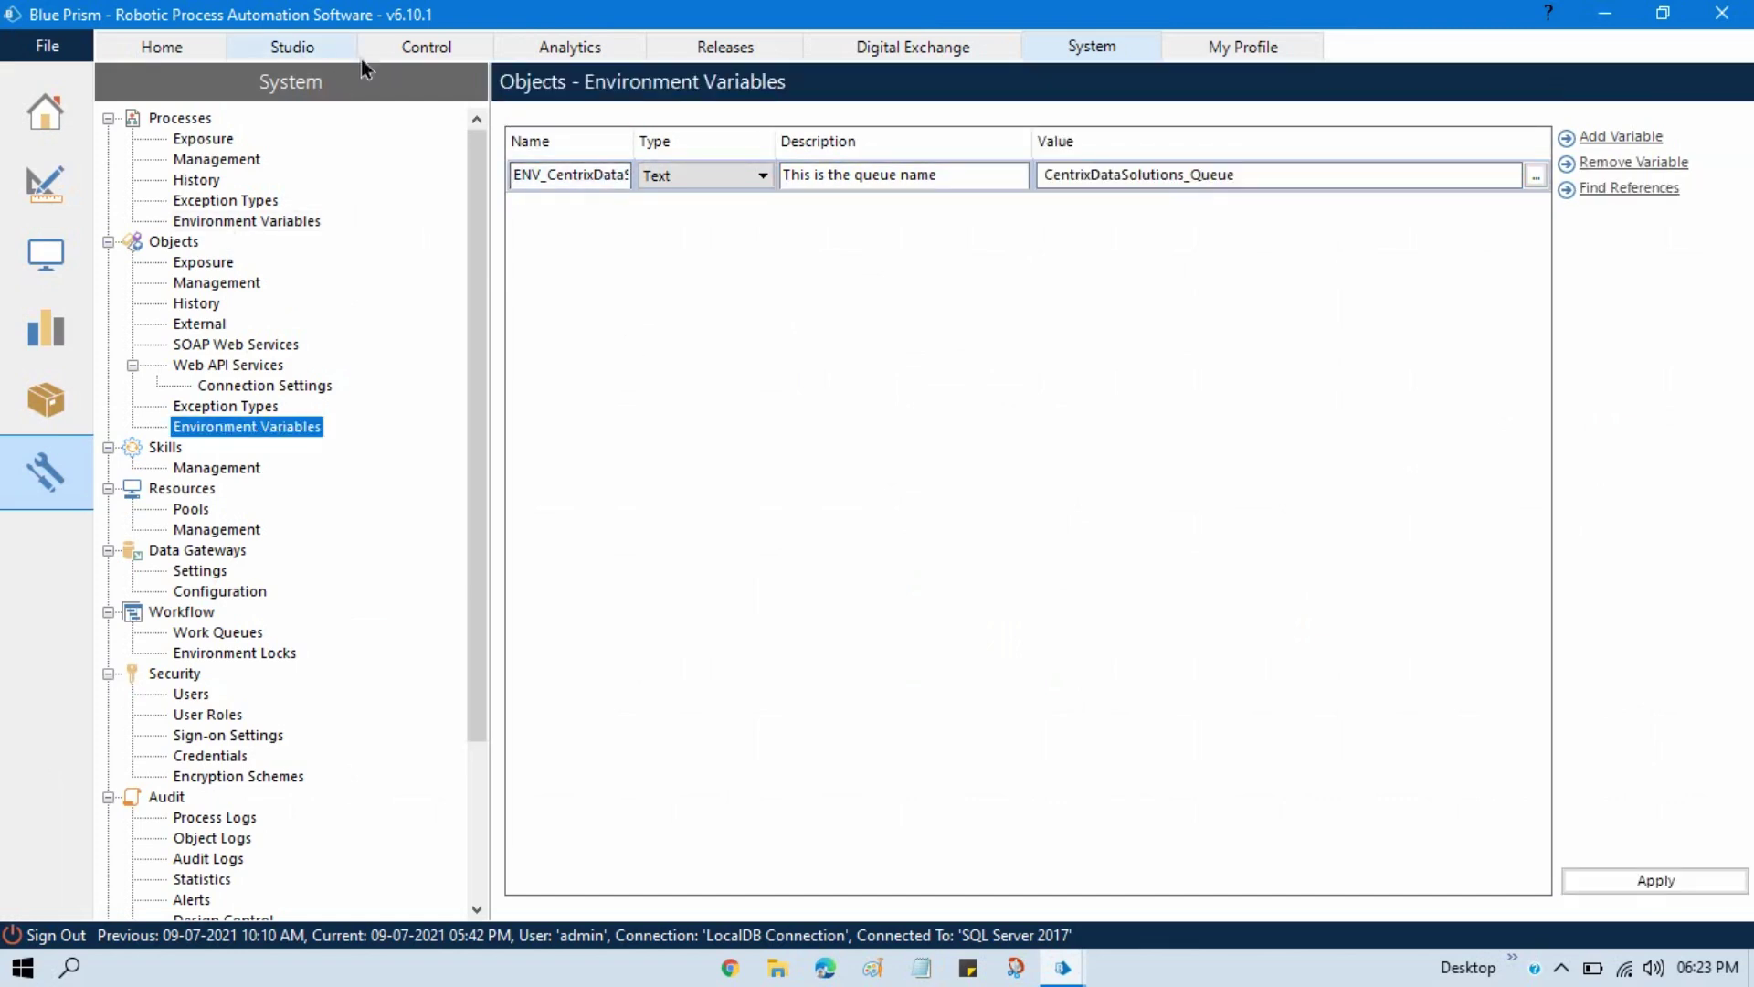
{"action": "key", "text": "alt+Tab"}
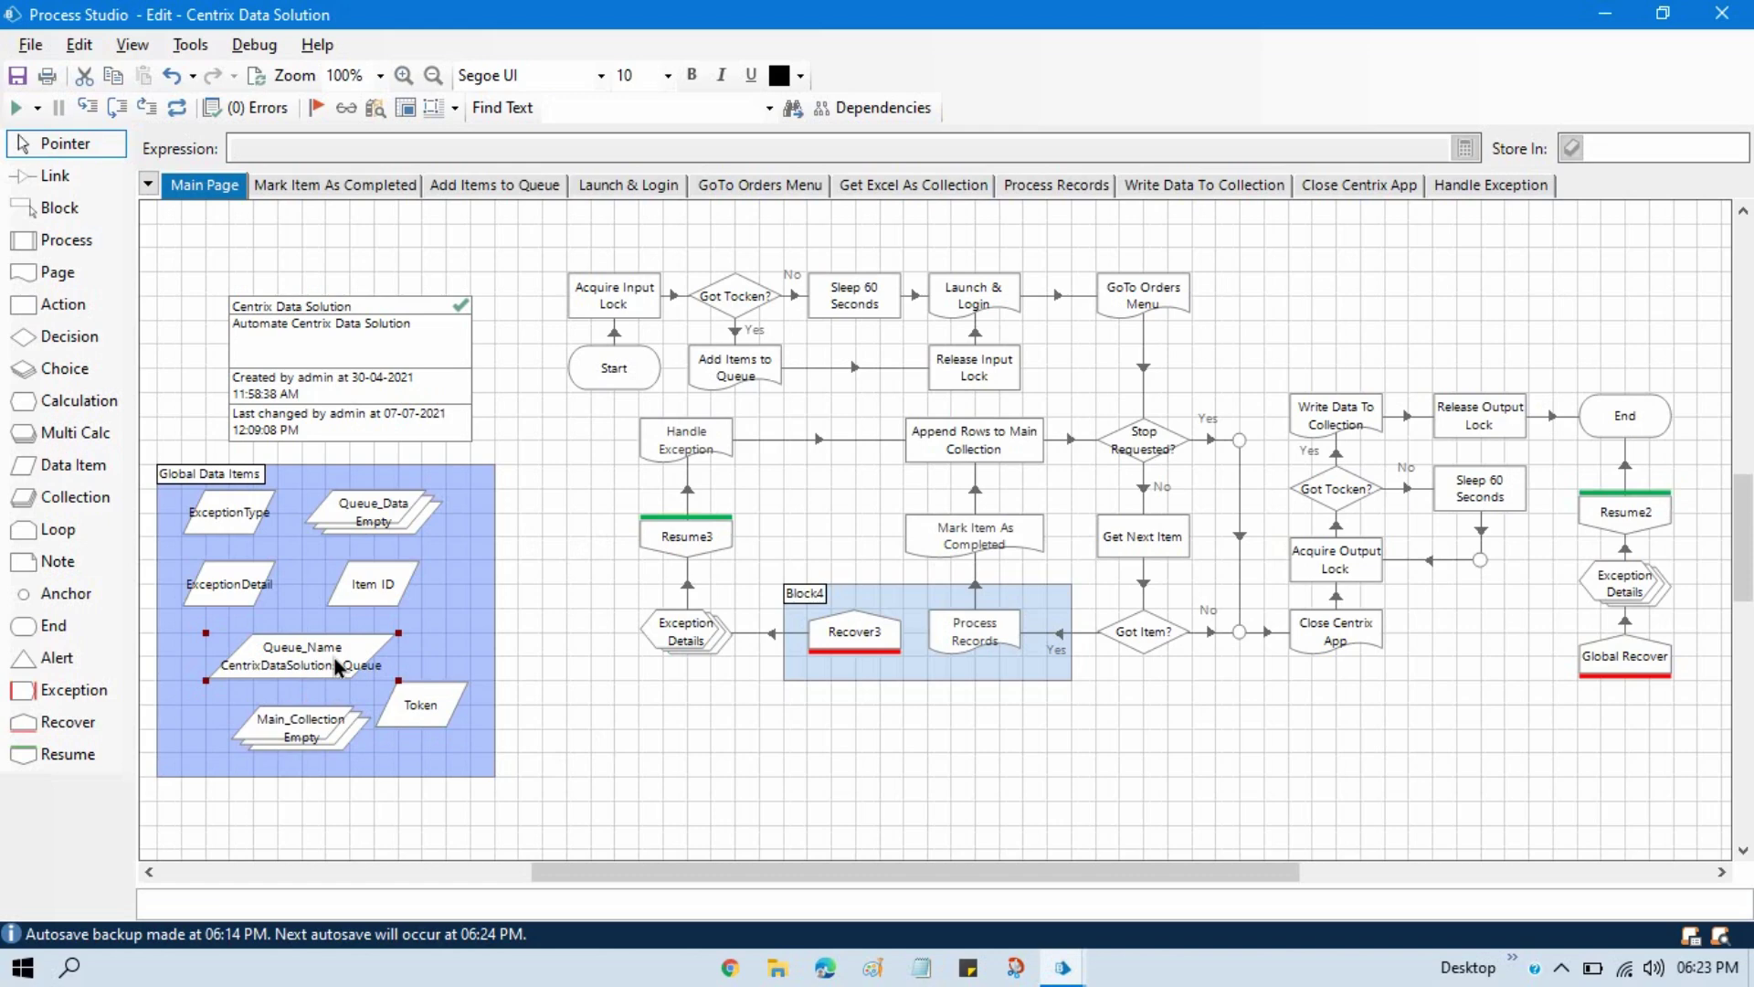
{"action": "mouse_move", "coordinate": [337, 667]}
{"action": "key", "text": "alt+Tab"}
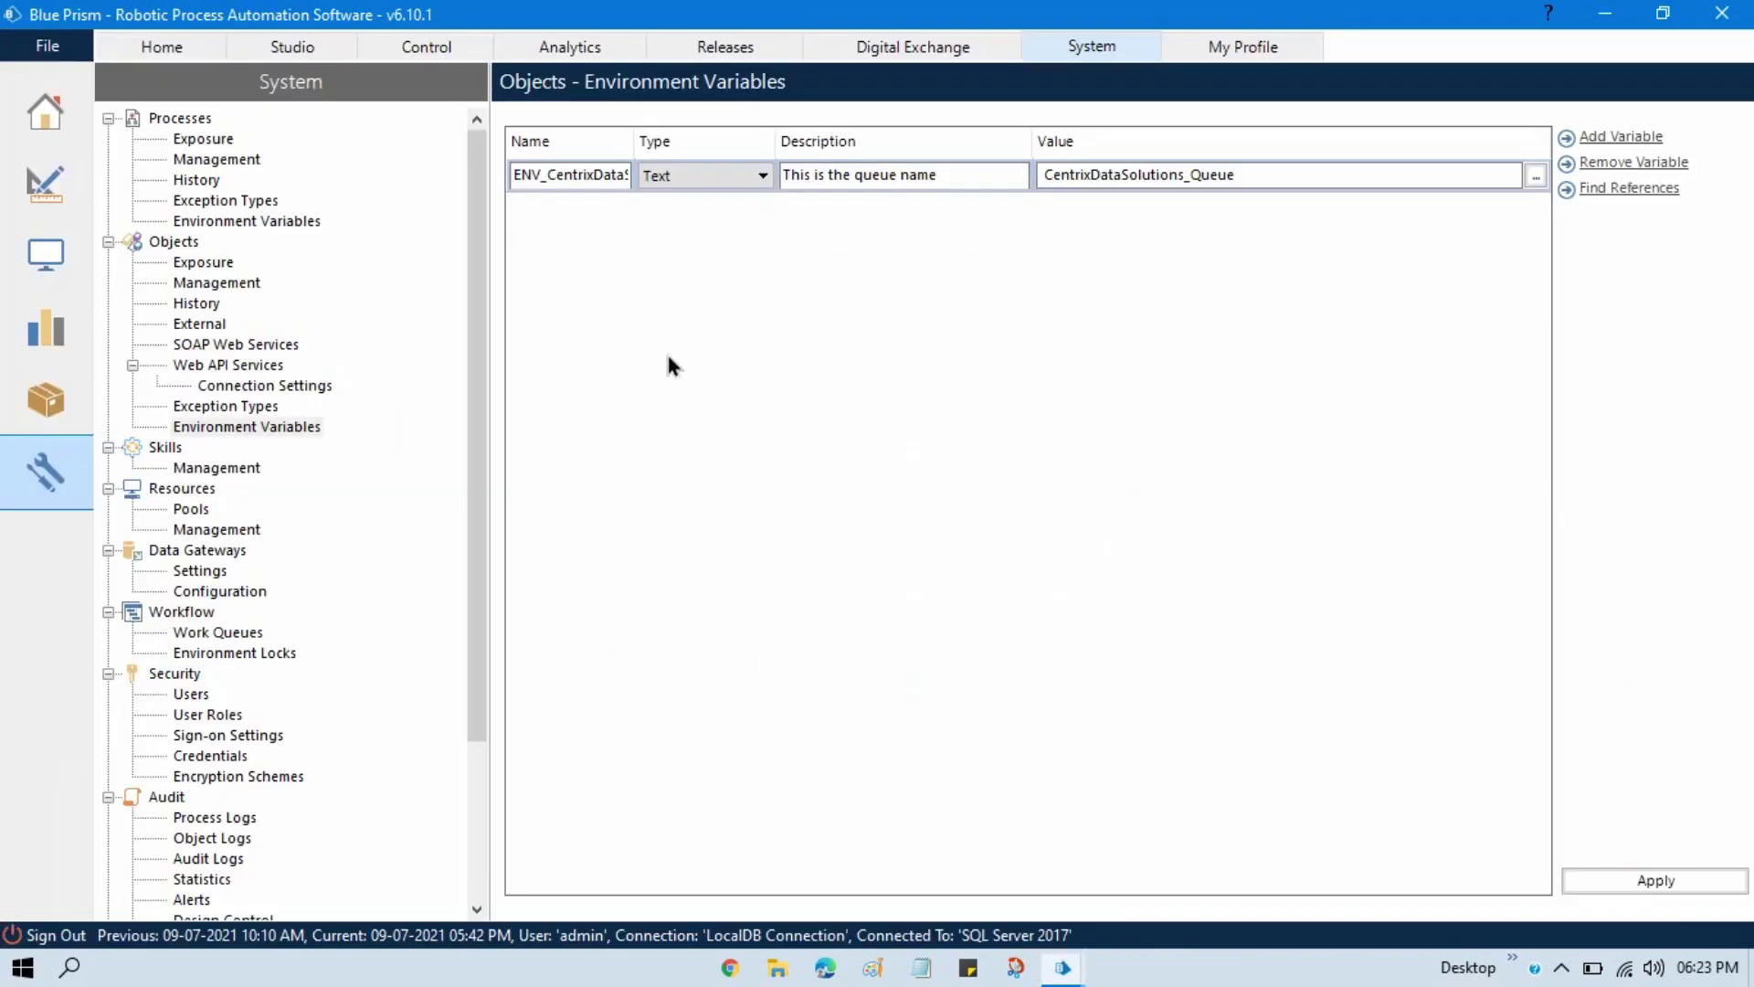
Step: In Process Studio, set the Queue_Name data item's exposure to Environment so it reads the corresponding environment variable
{"action": "key", "text": "alt+Tab"}
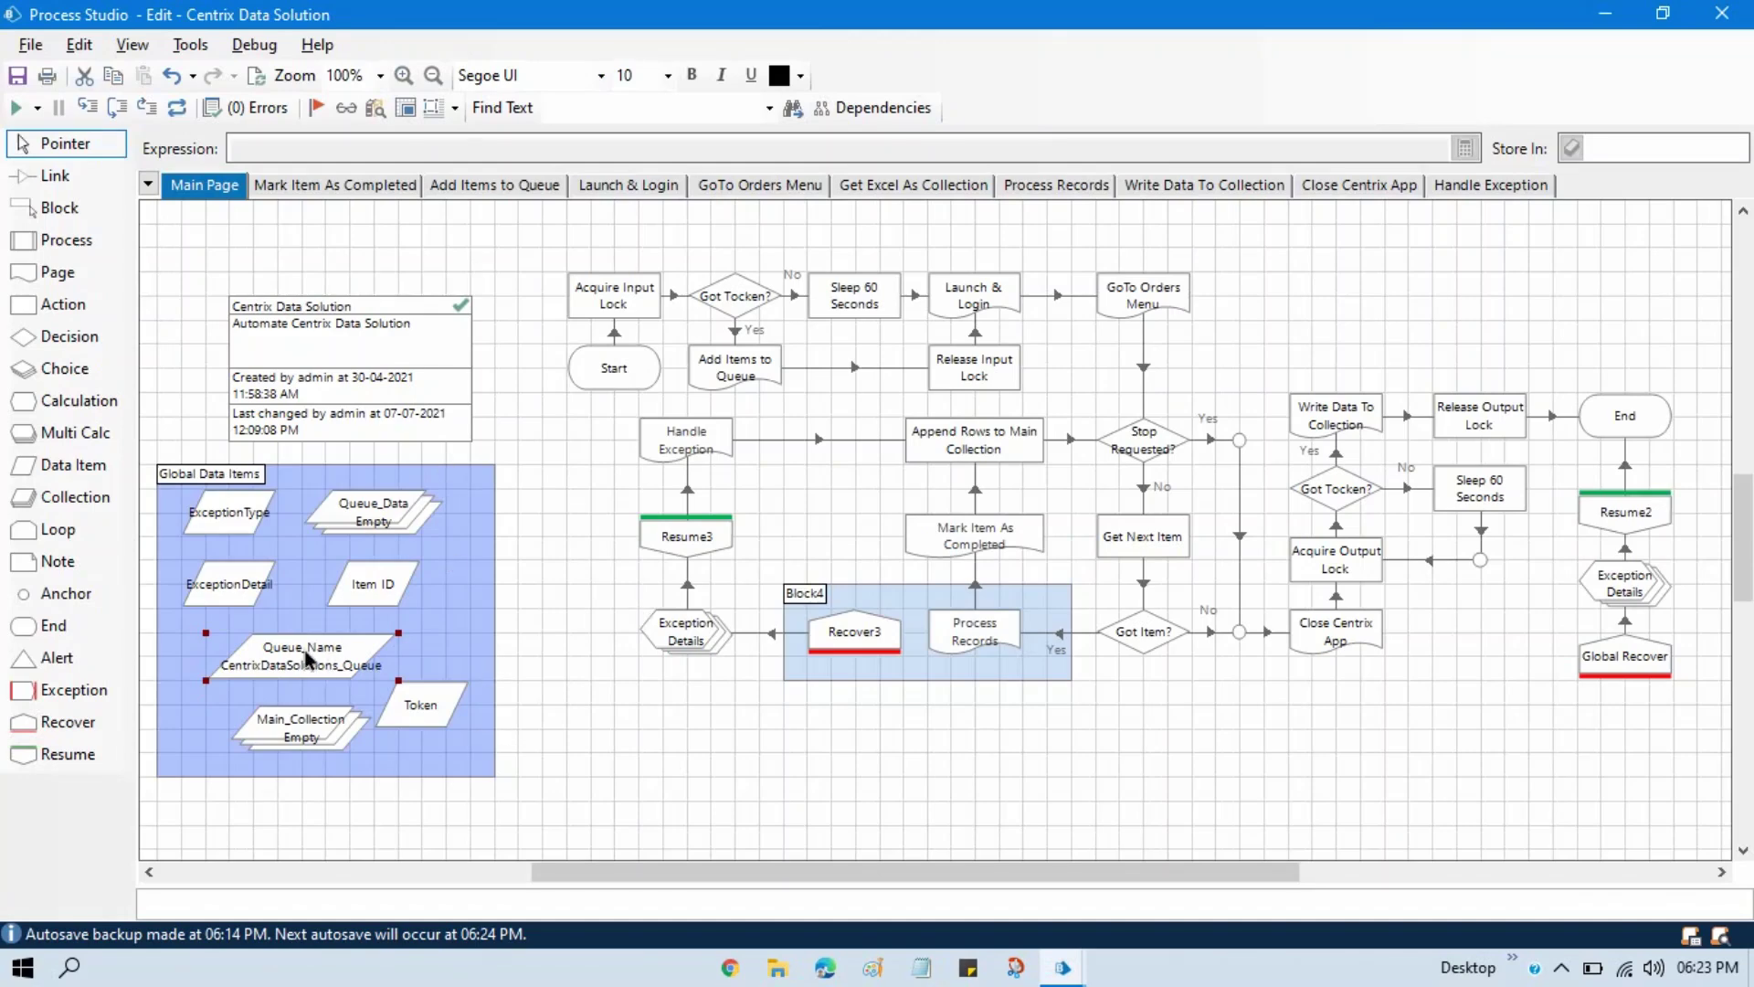
{"action": "double_click", "coordinate": [395, 647]}
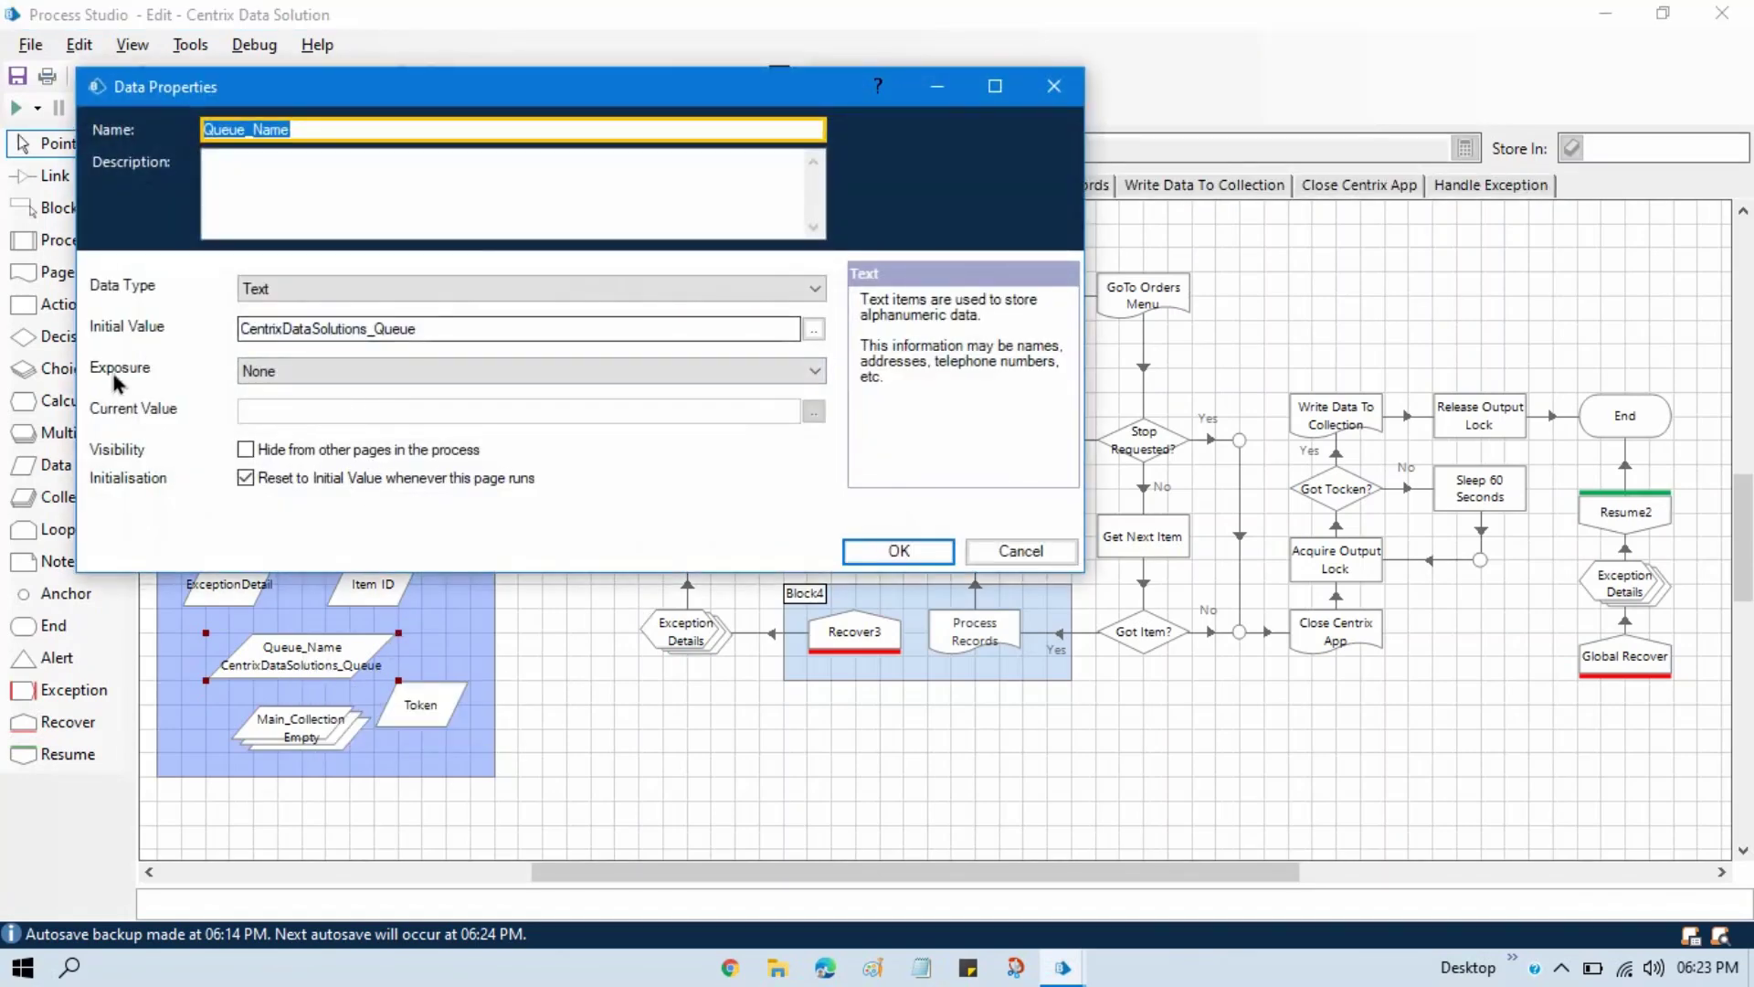
{"action": "left_click", "coordinate": [281, 371]}
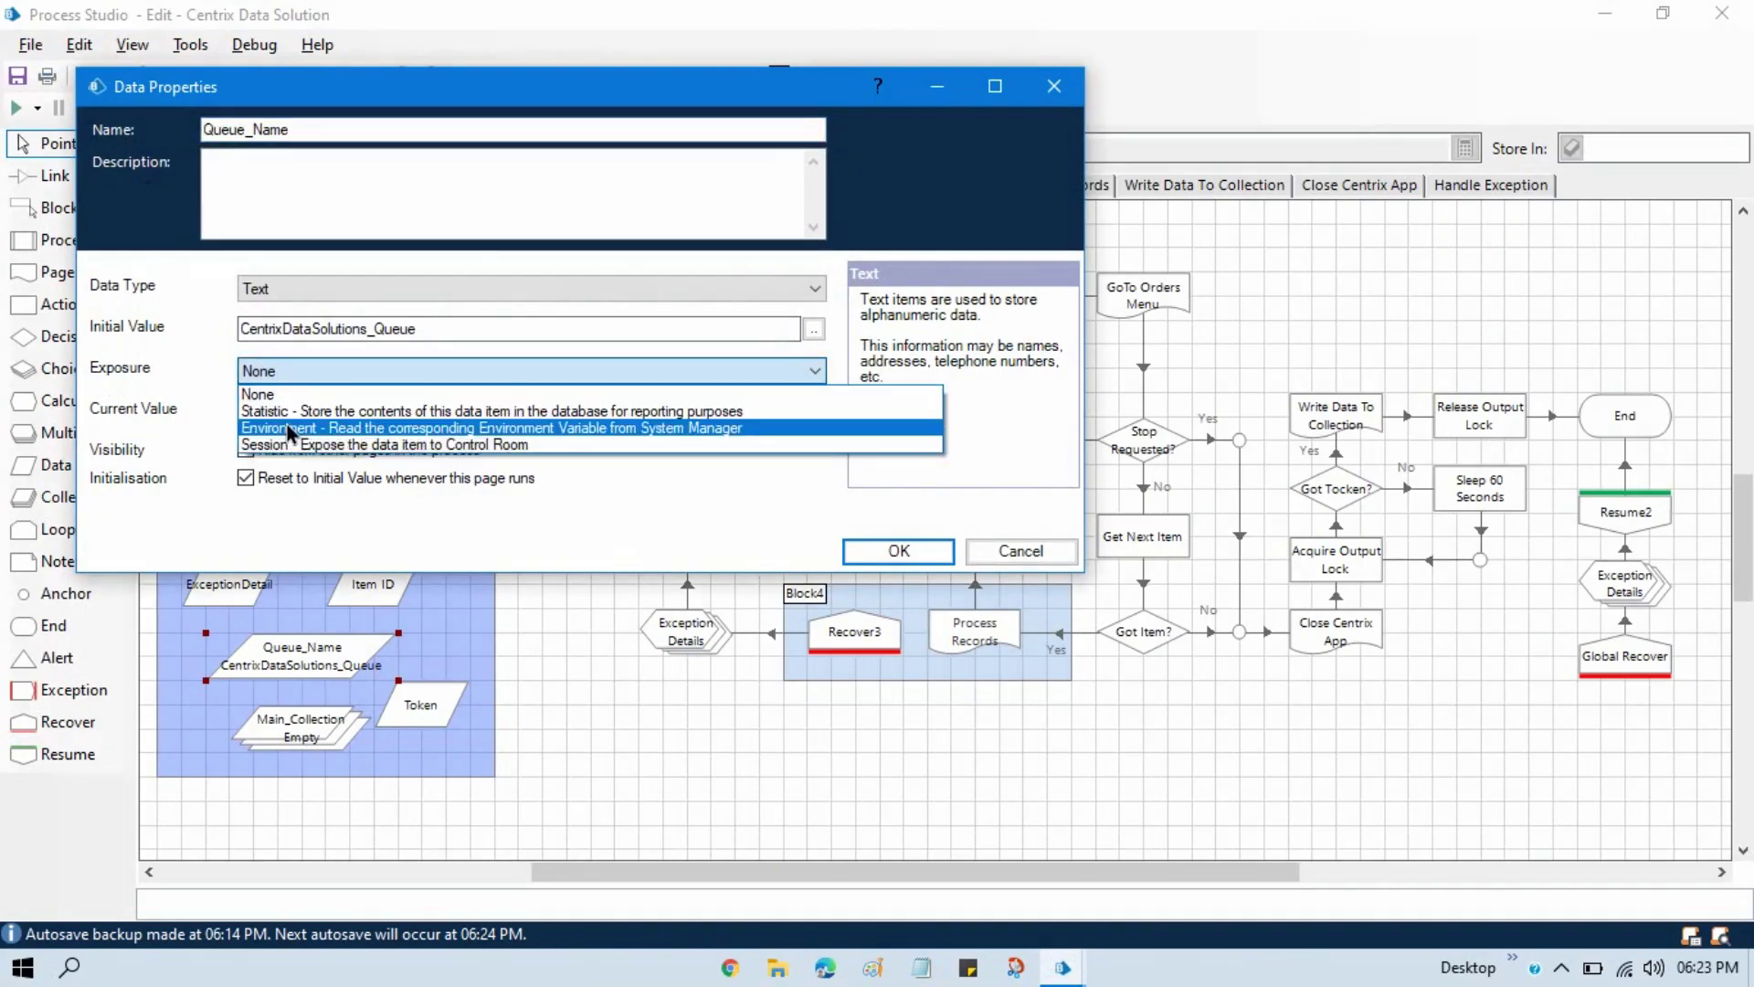
{"action": "left_click", "coordinate": [289, 430]}
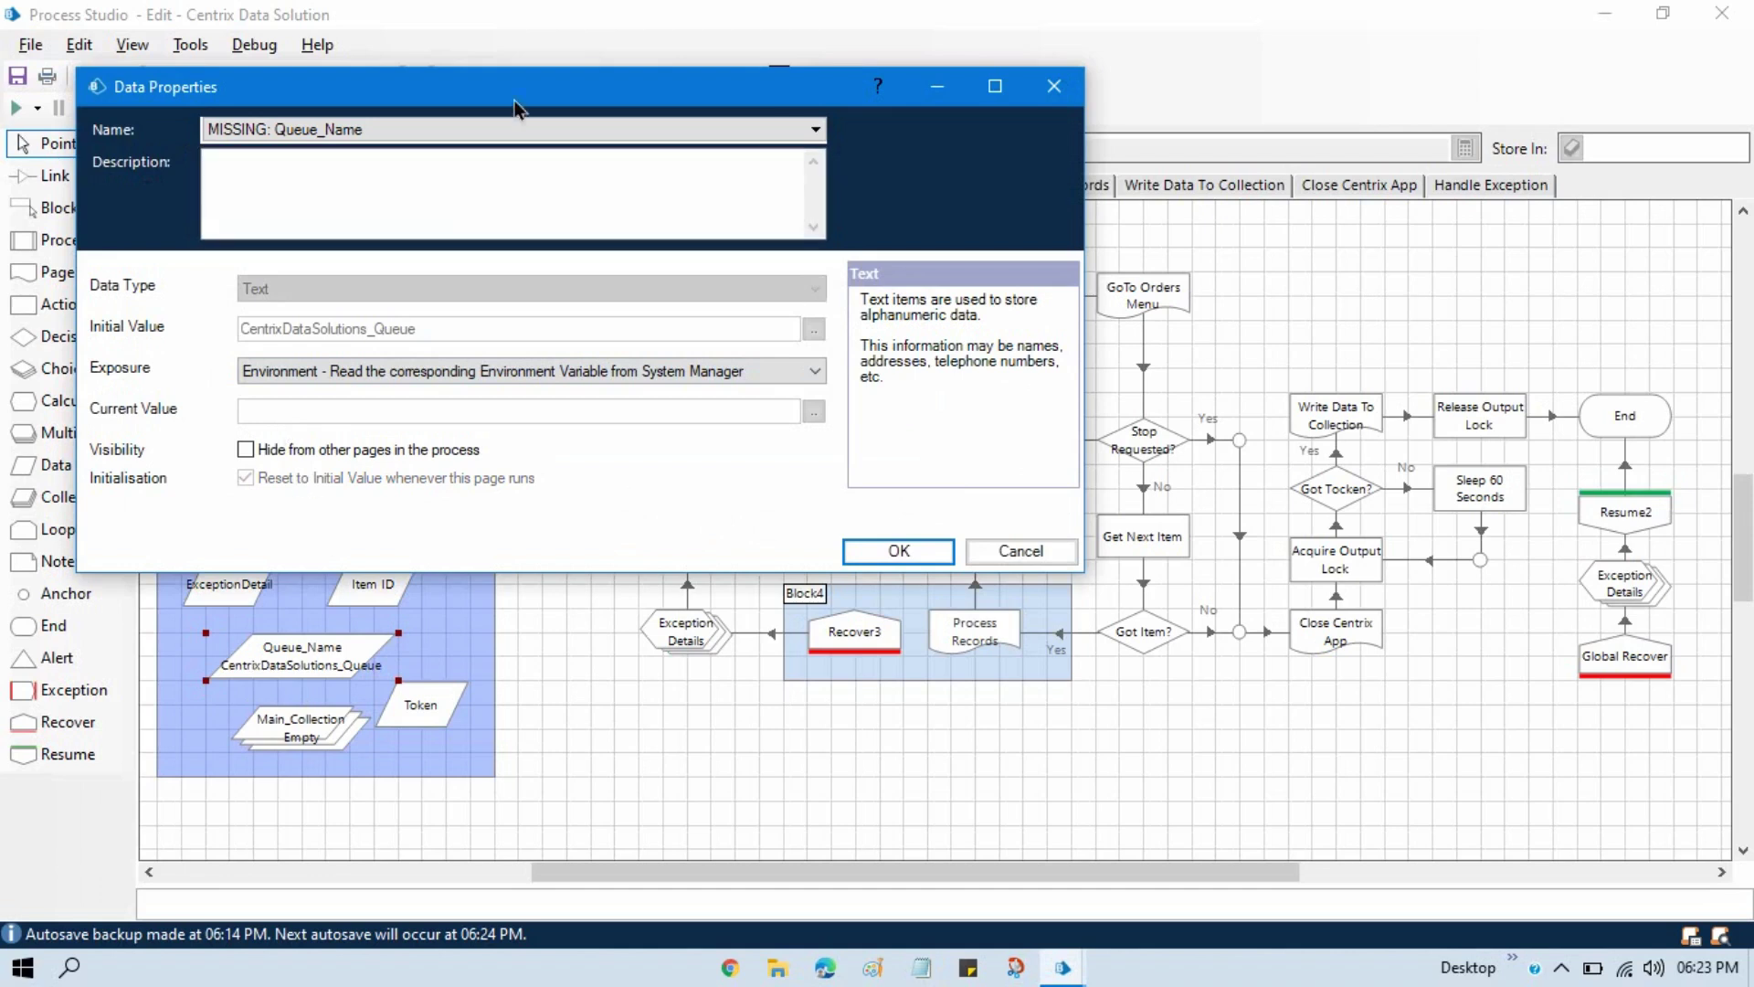
Step: Choose ENV_CentrixDataSolutions_Queue as the data item's name and confirm its properties
{"action": "left_click", "coordinate": [377, 135]}
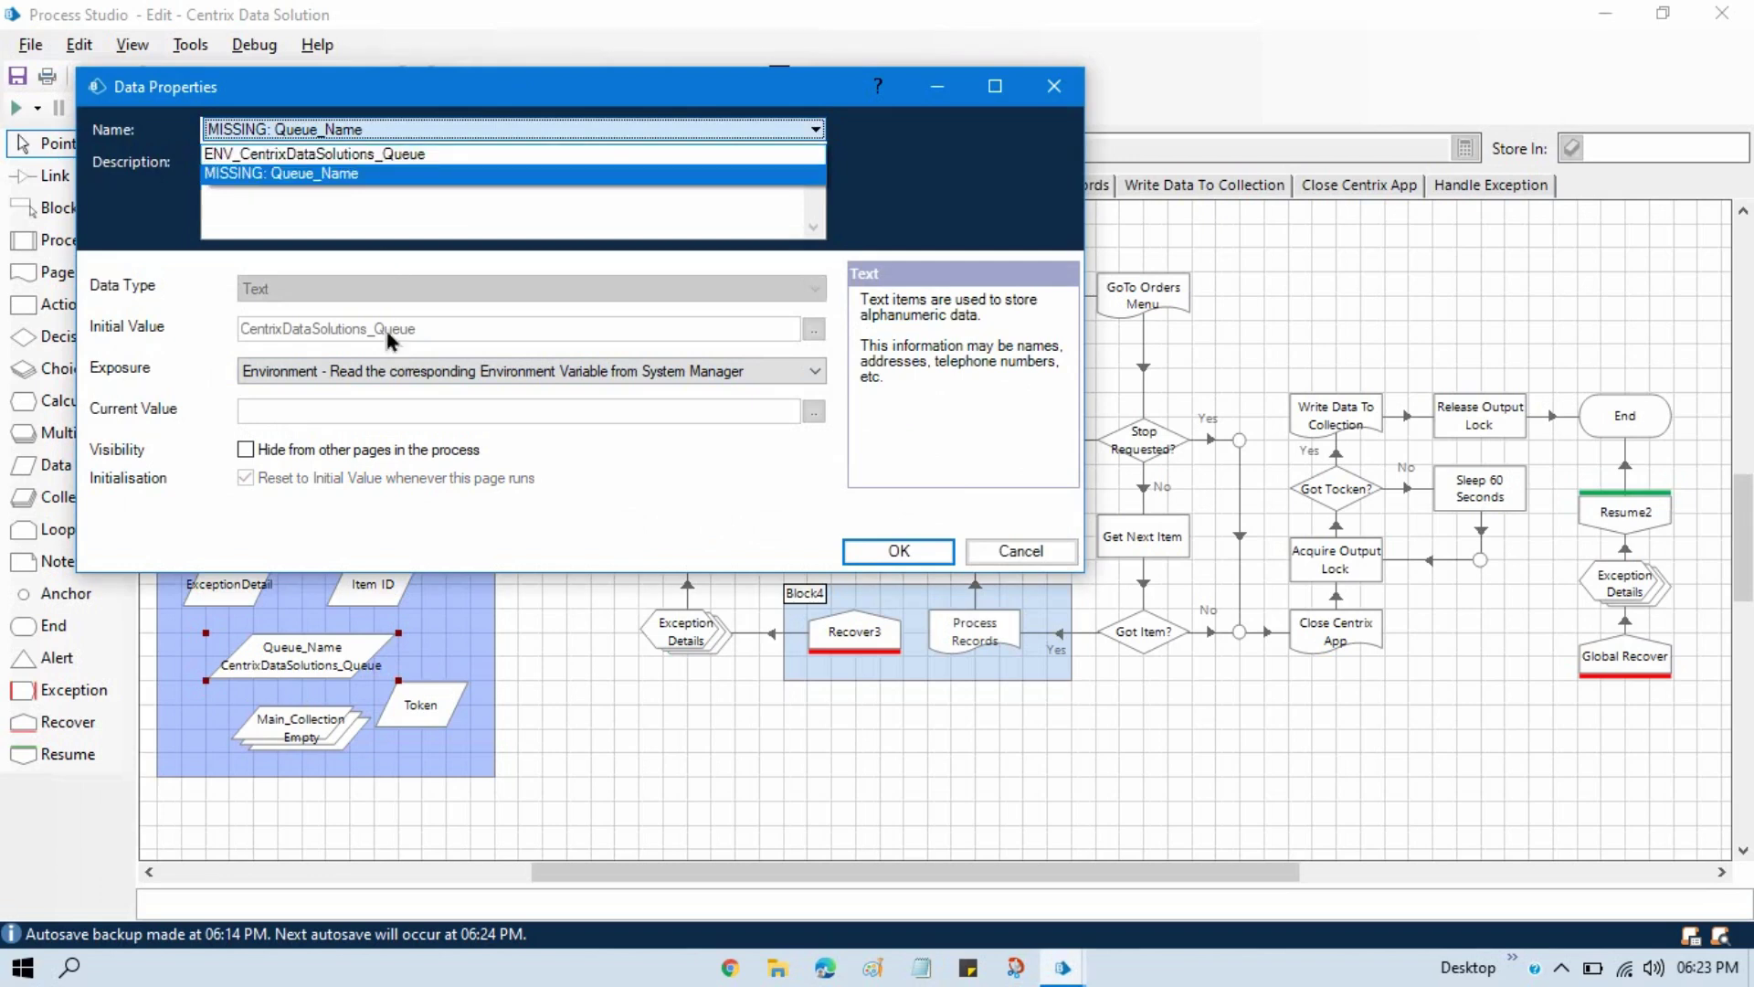
{"action": "left_click", "coordinate": [302, 377]}
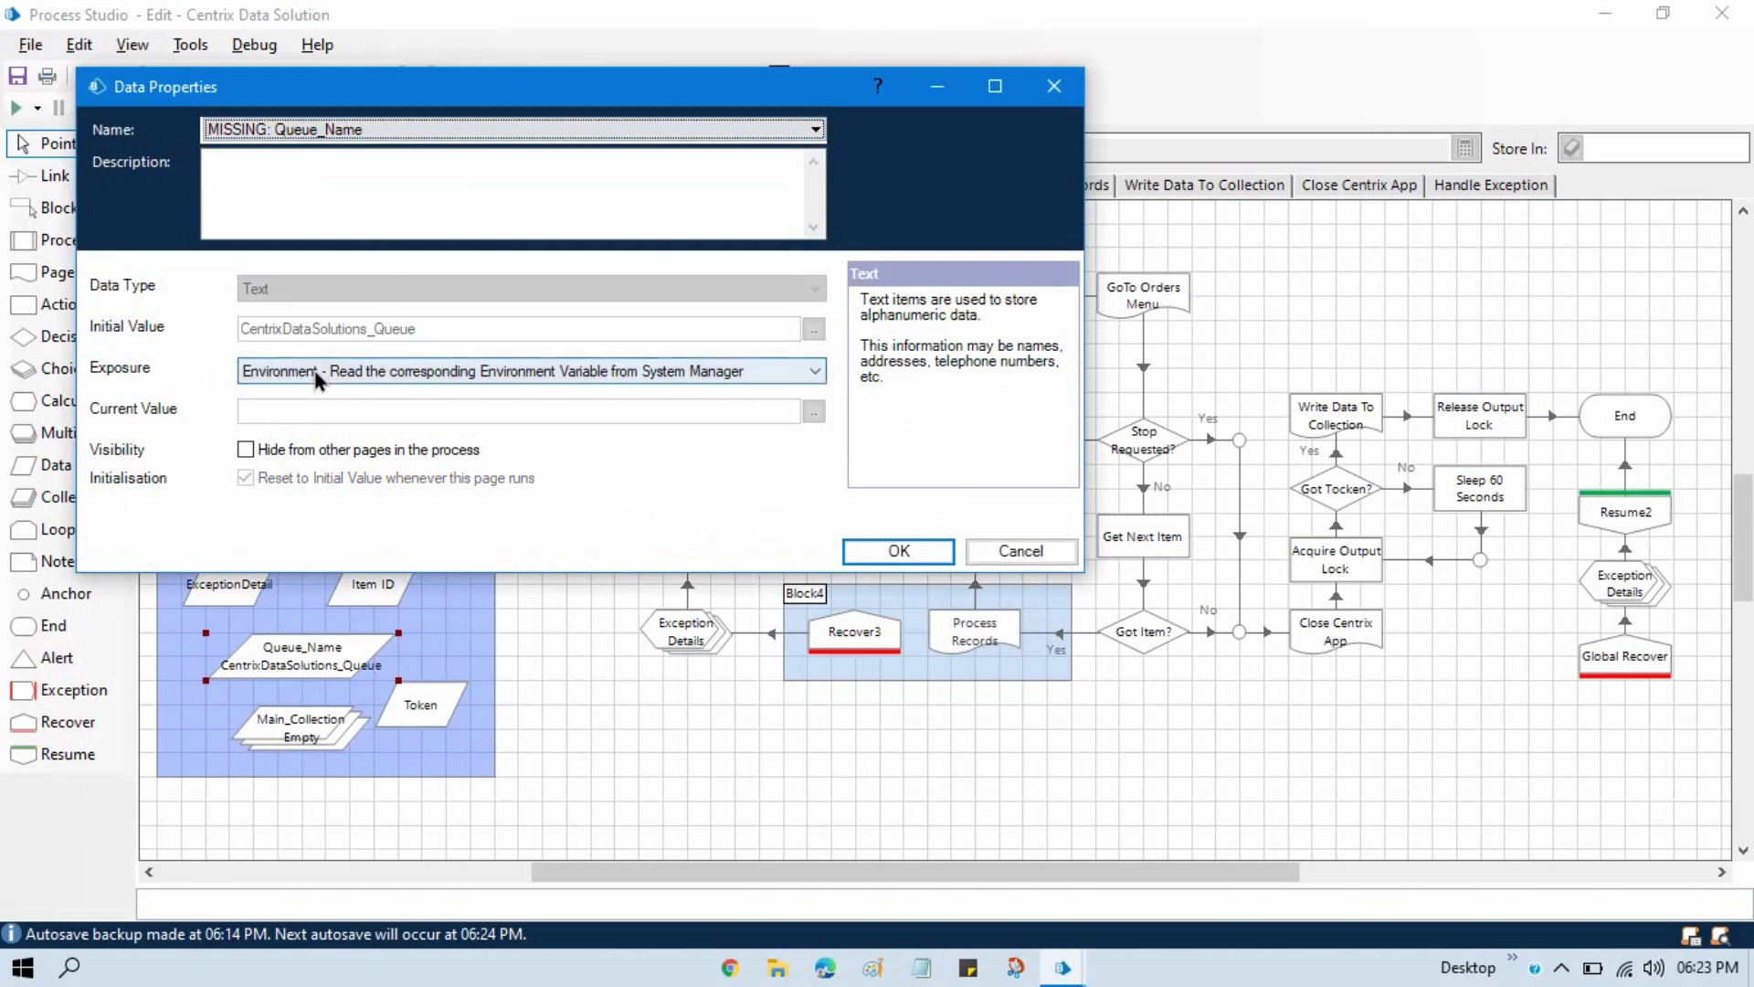
{"action": "left_click", "coordinate": [353, 135]}
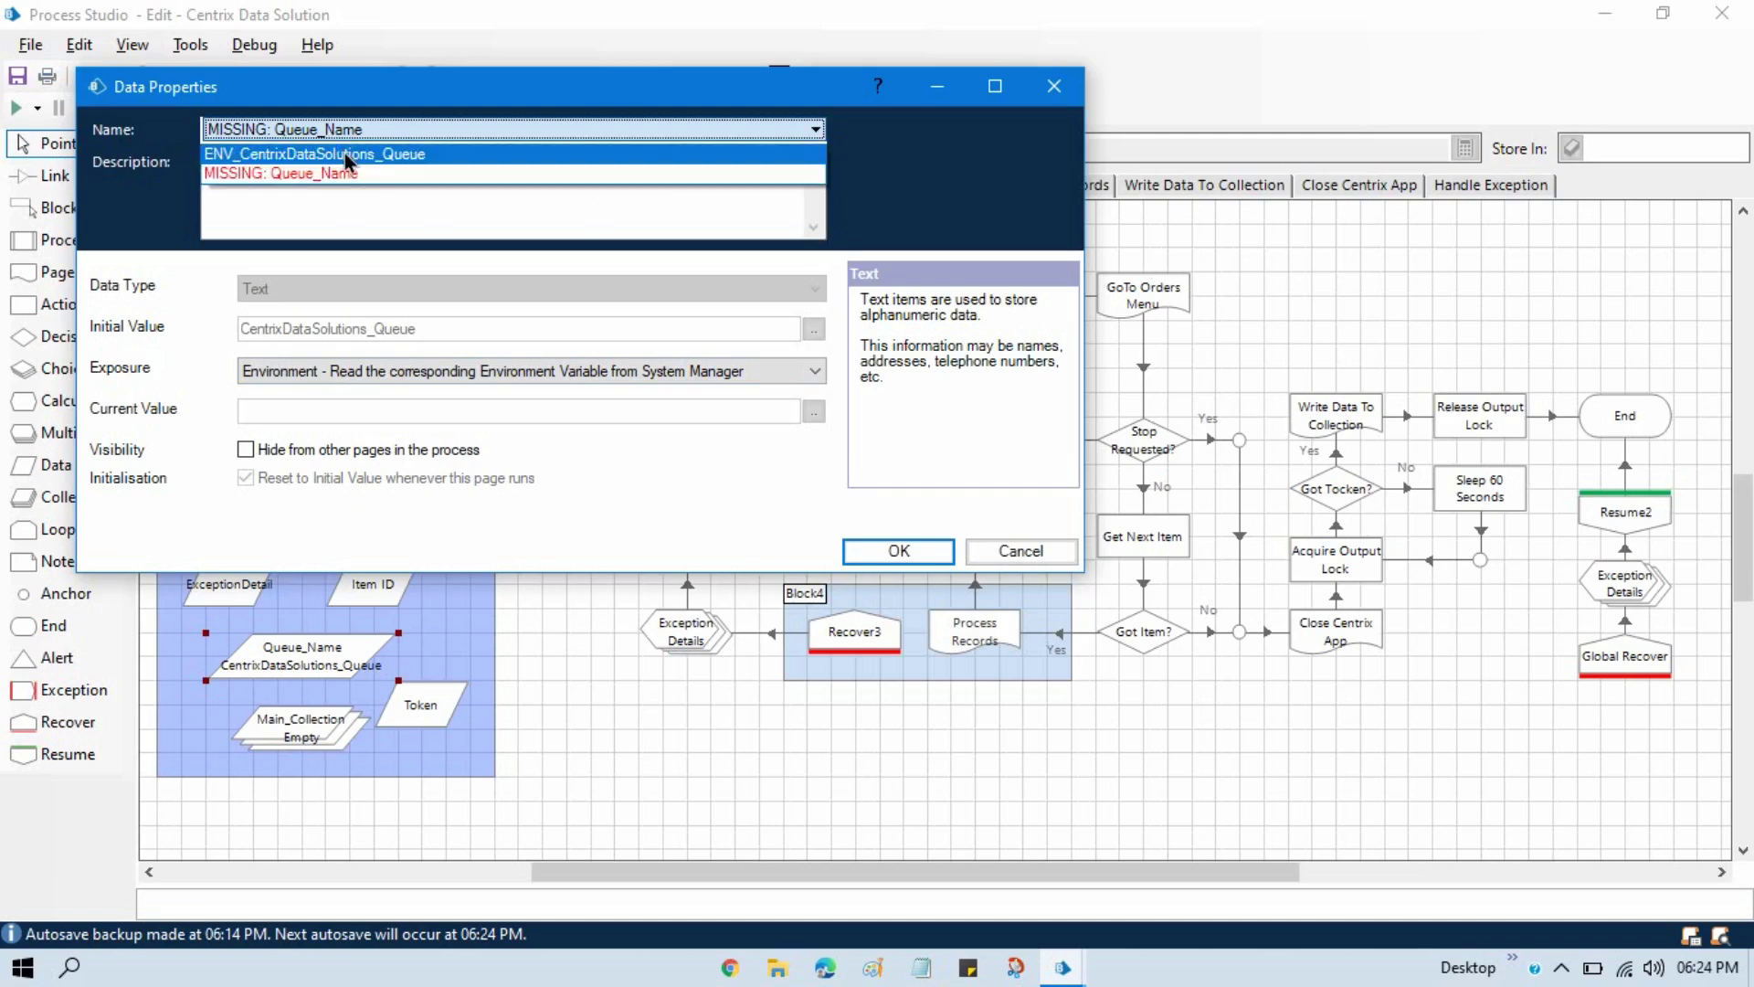
{"action": "left_click", "coordinate": [314, 155]}
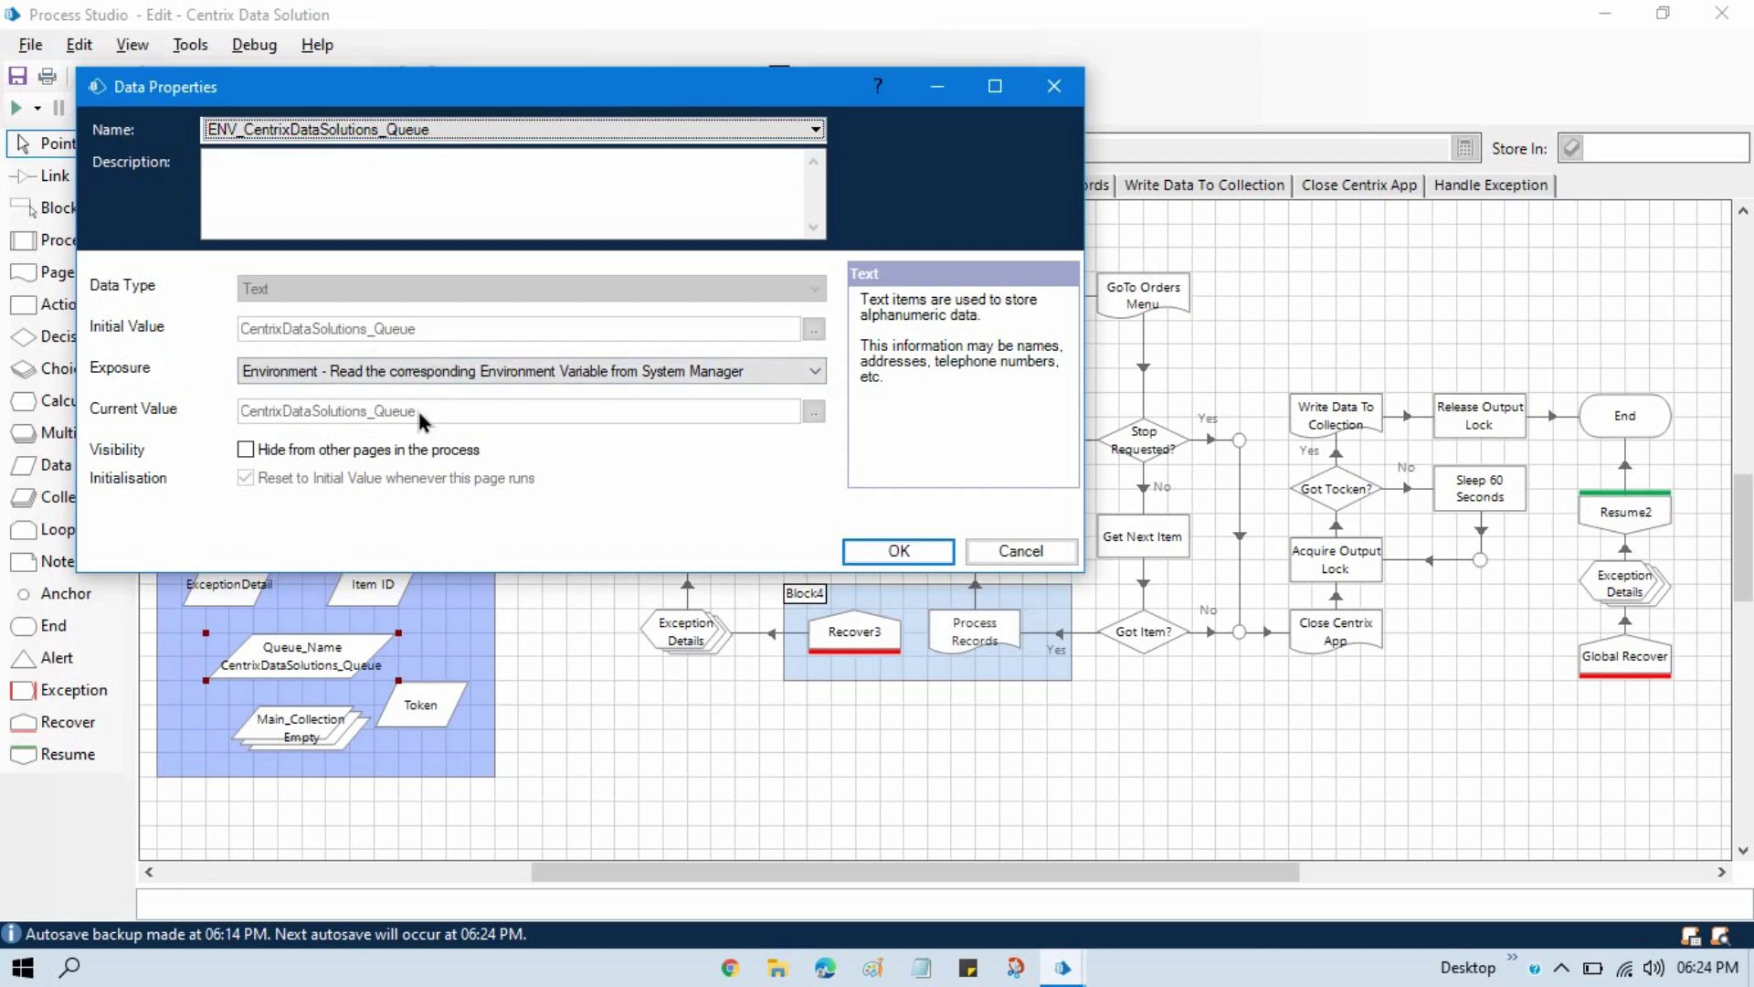
{"action": "left_click", "coordinate": [899, 551]}
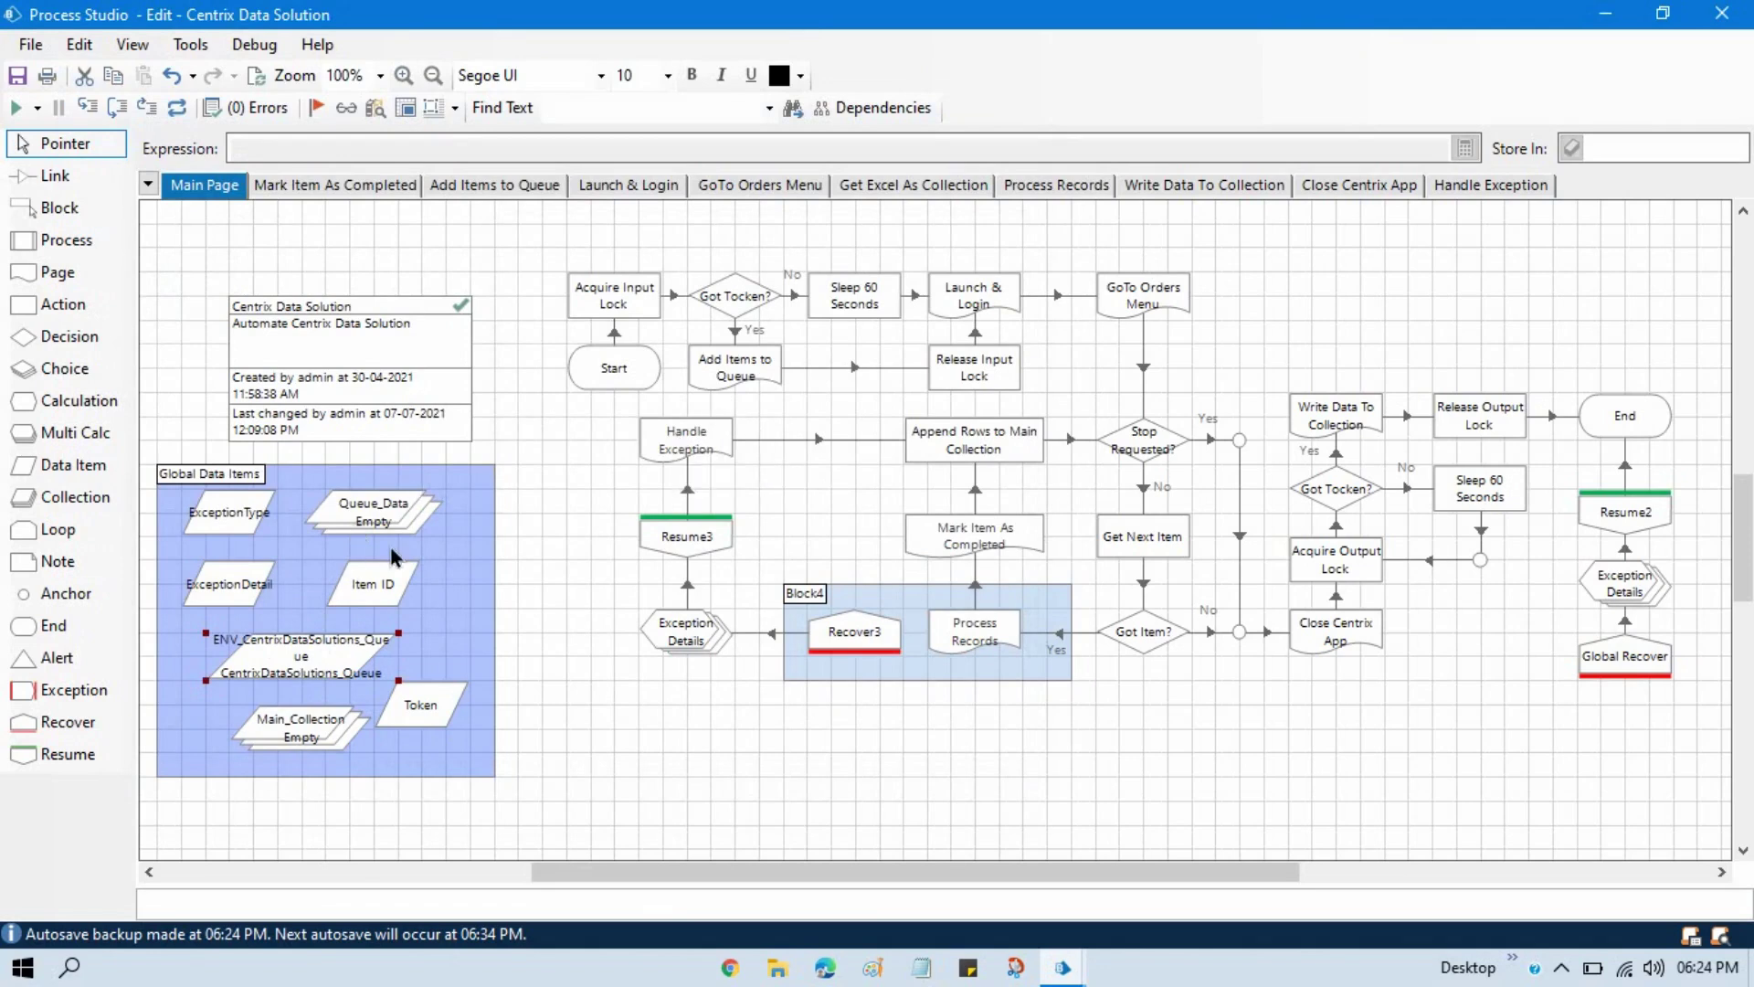
Step: Clear the Queue Name input of the Add Items to Queue action on the Add Items to Queue page
{"action": "left_click", "coordinate": [768, 381]}
{"action": "left_click", "coordinate": [494, 187]}
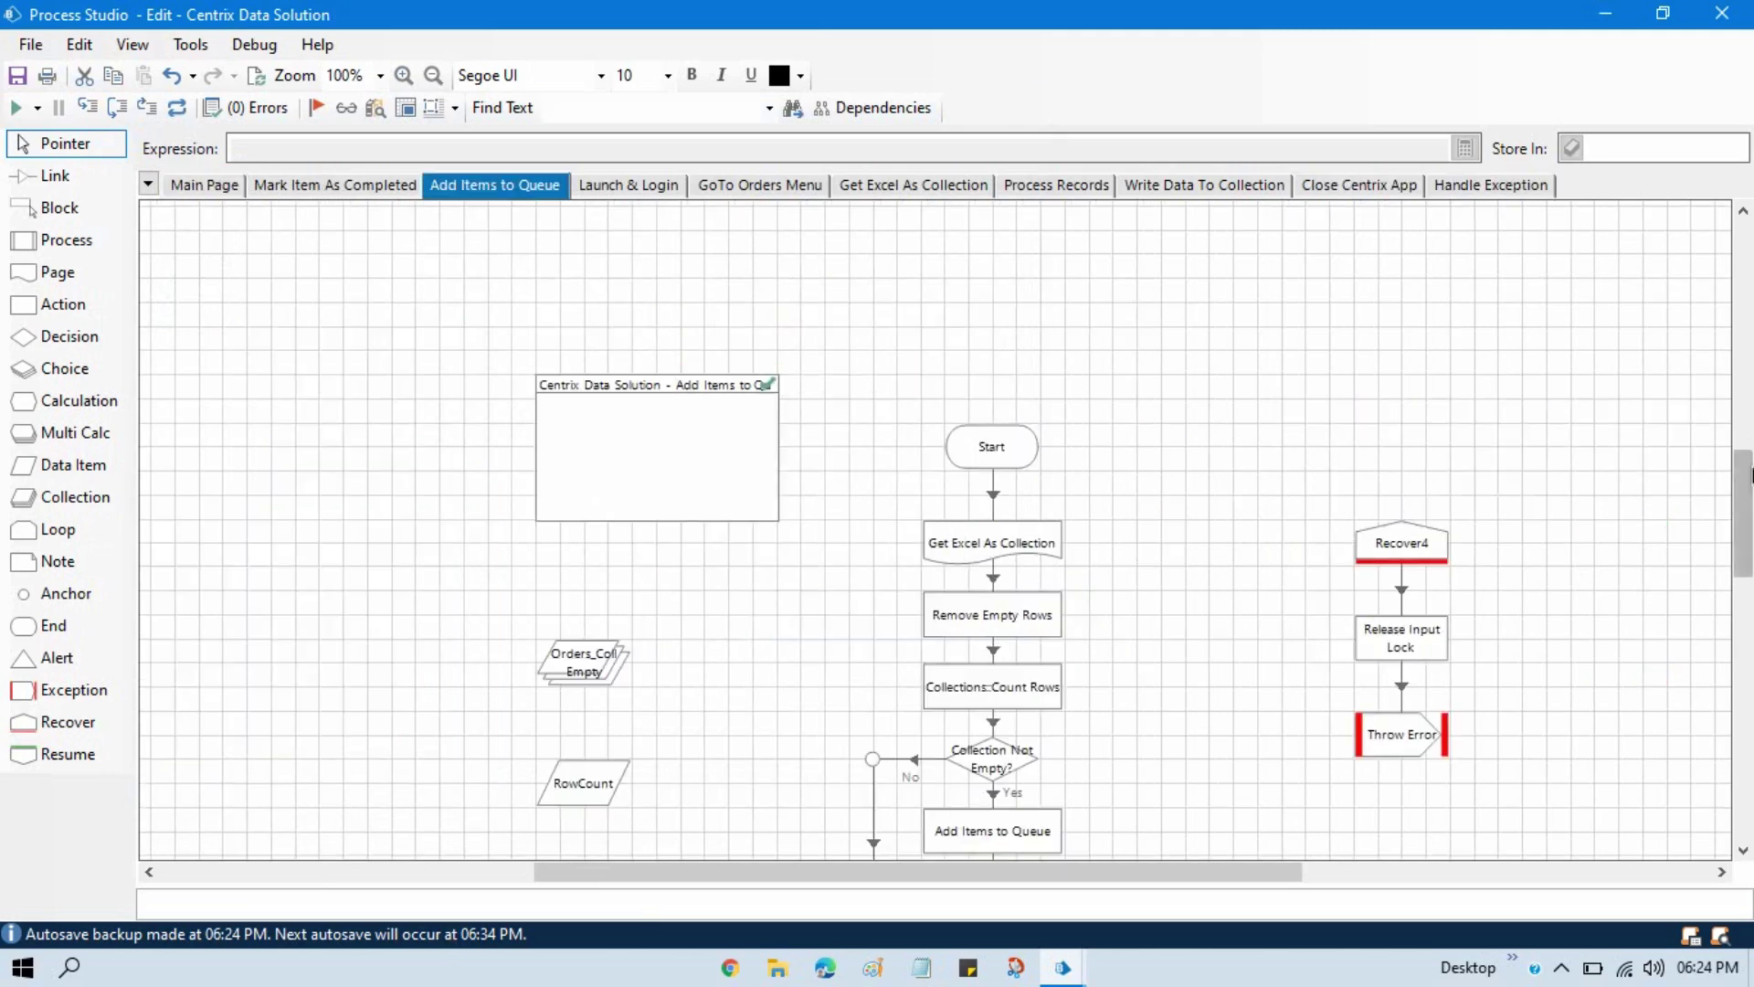
{"action": "scroll", "coordinate": [1330, 548], "scroll_direction": "down", "scroll_amount": 3}
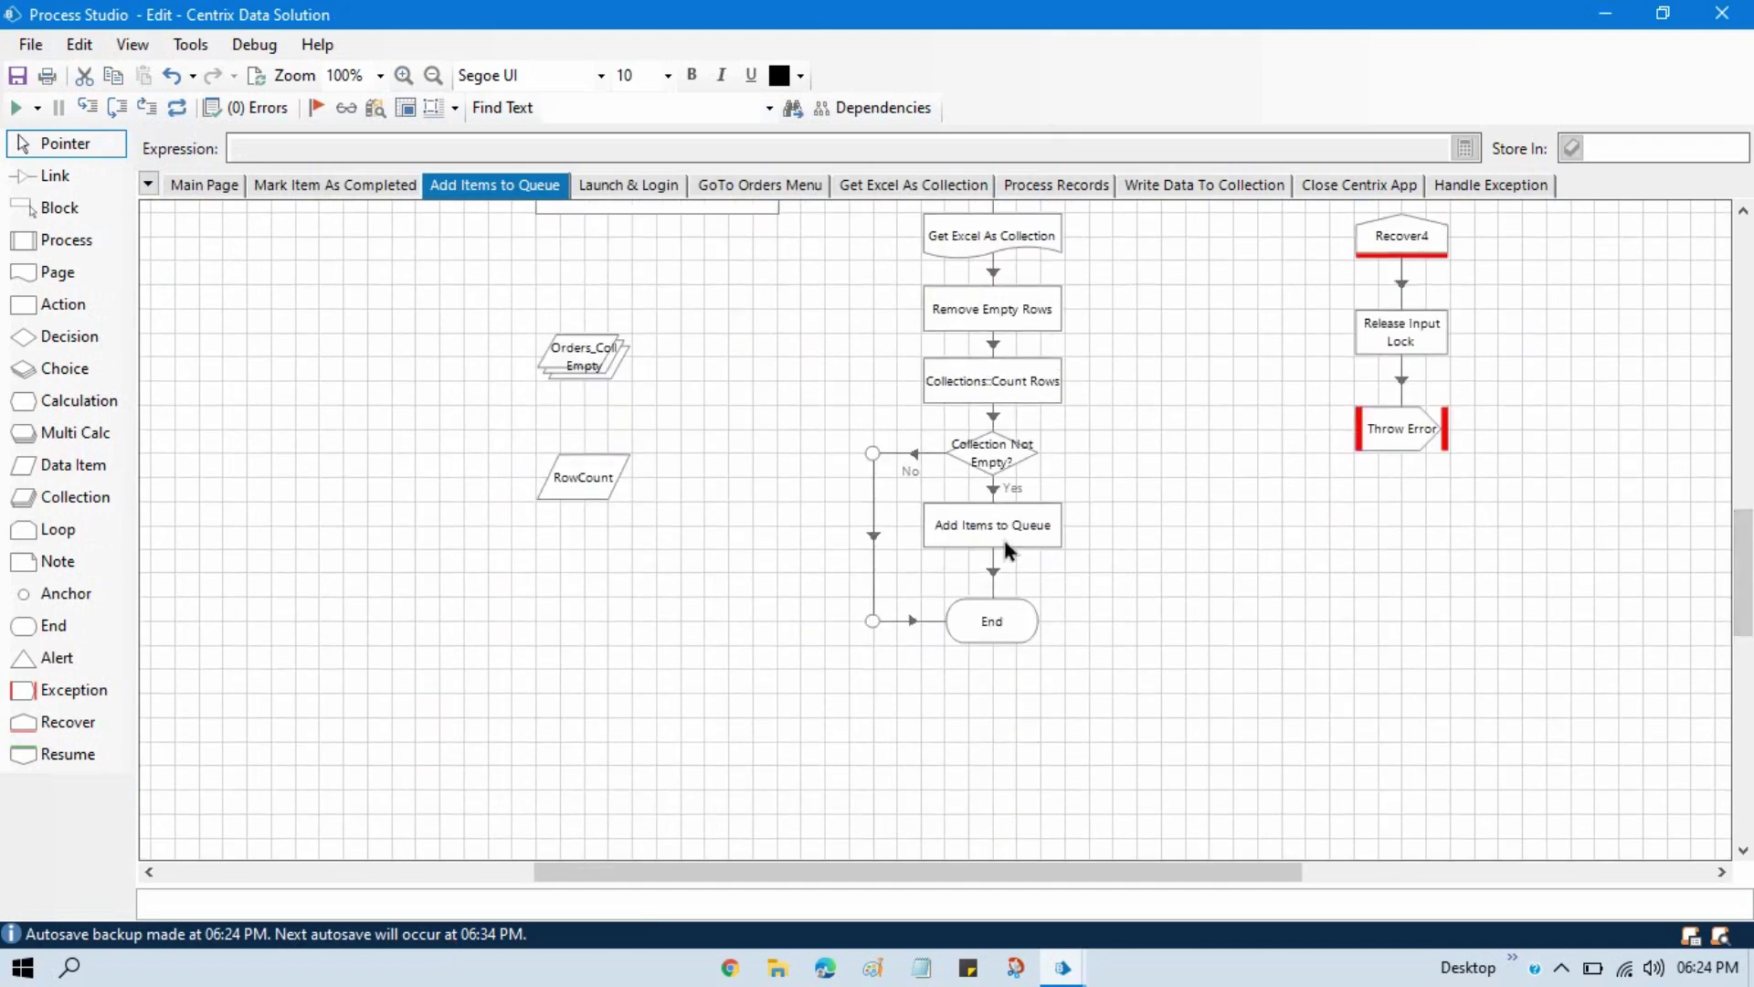
{"action": "left_click", "coordinate": [1008, 541]}
{"action": "double_click", "coordinate": [992, 536]}
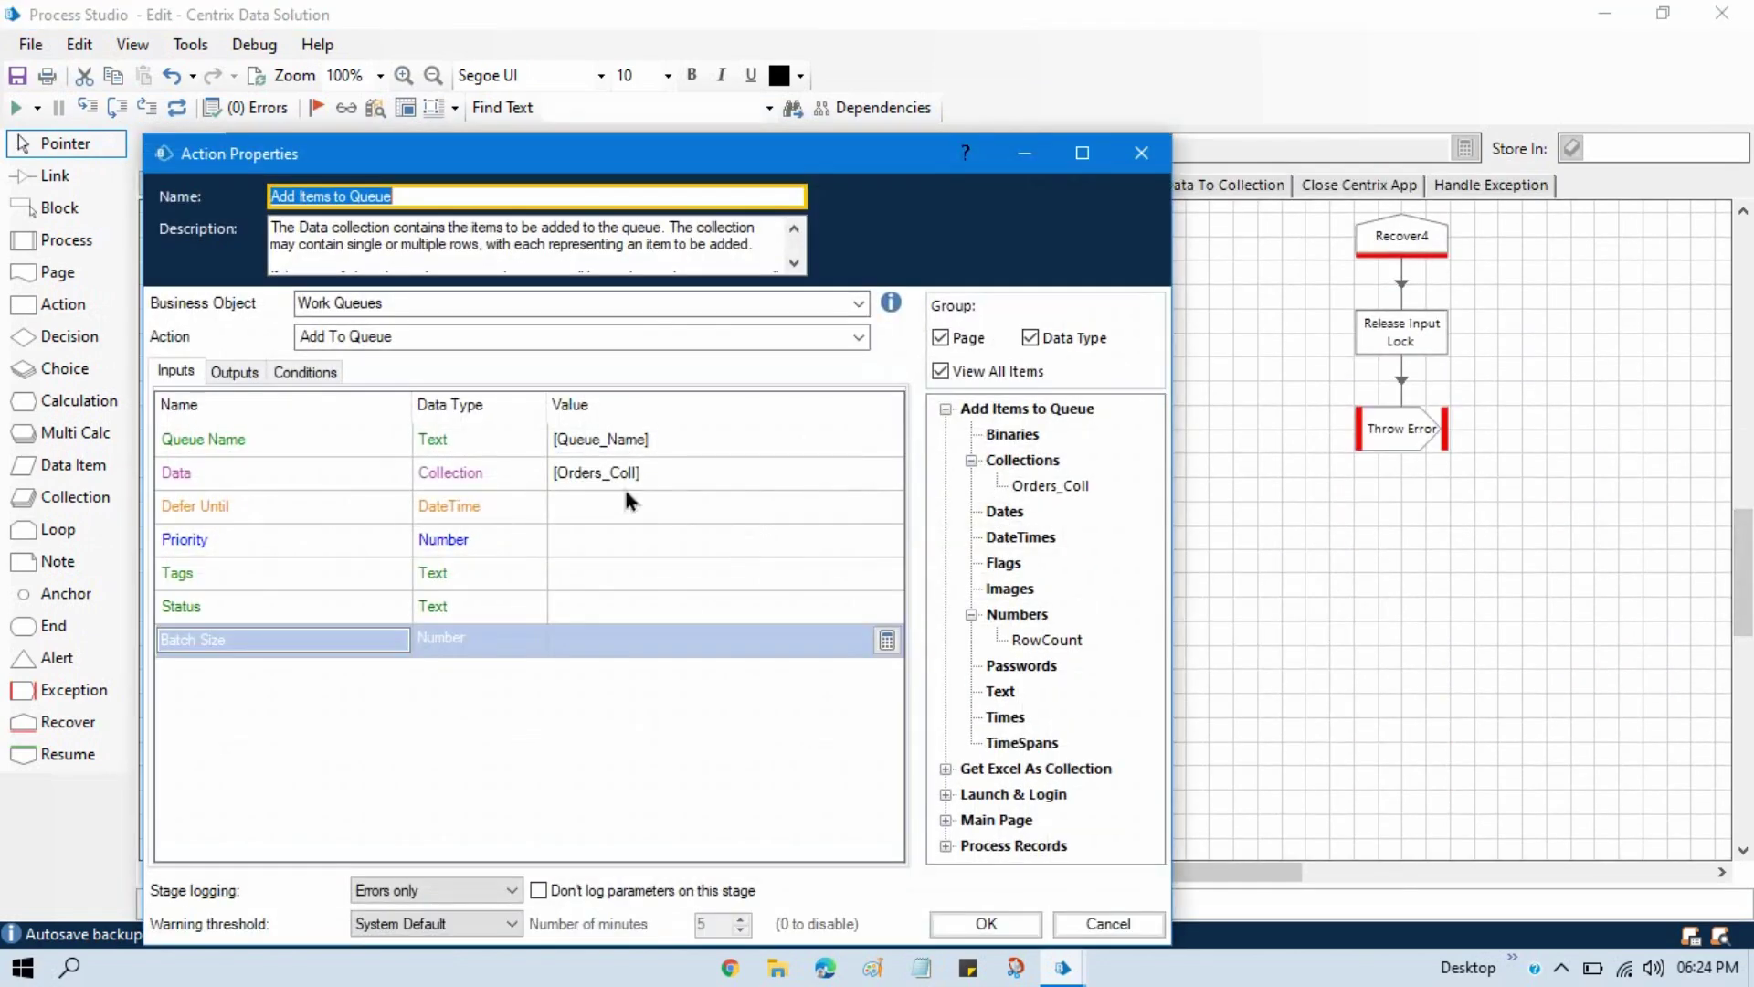
{"action": "left_click", "coordinate": [665, 440]}
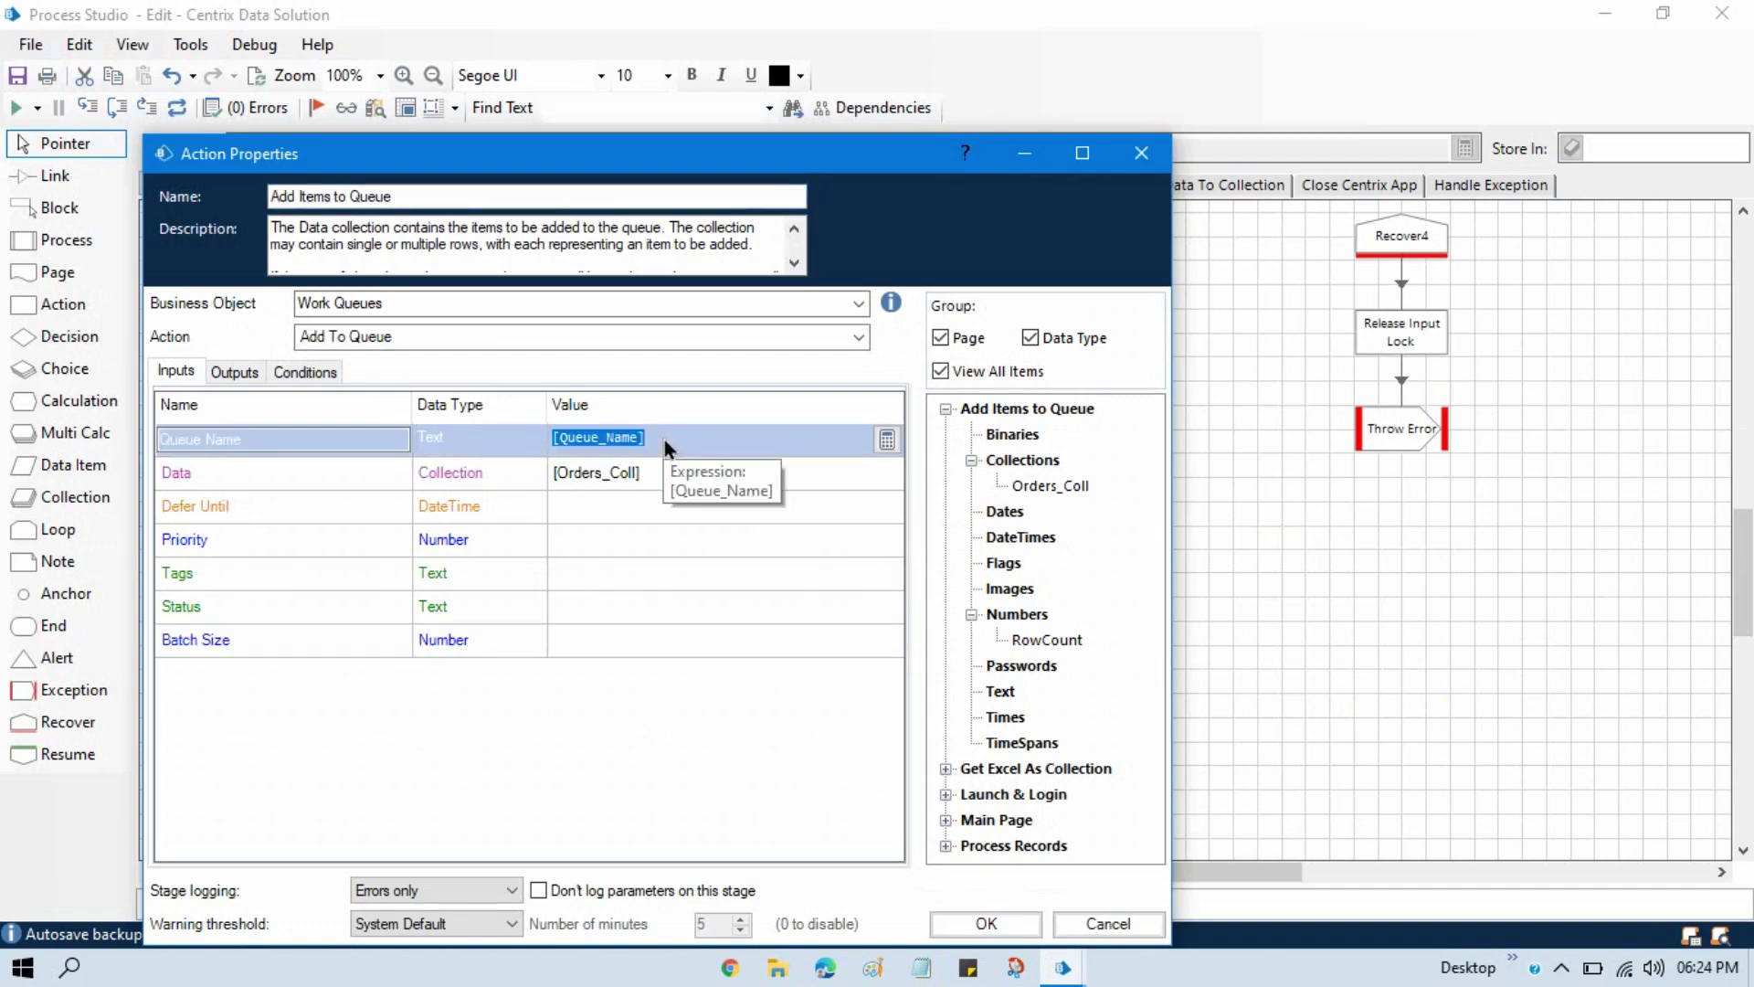
{"action": "key", "text": "Delete"}
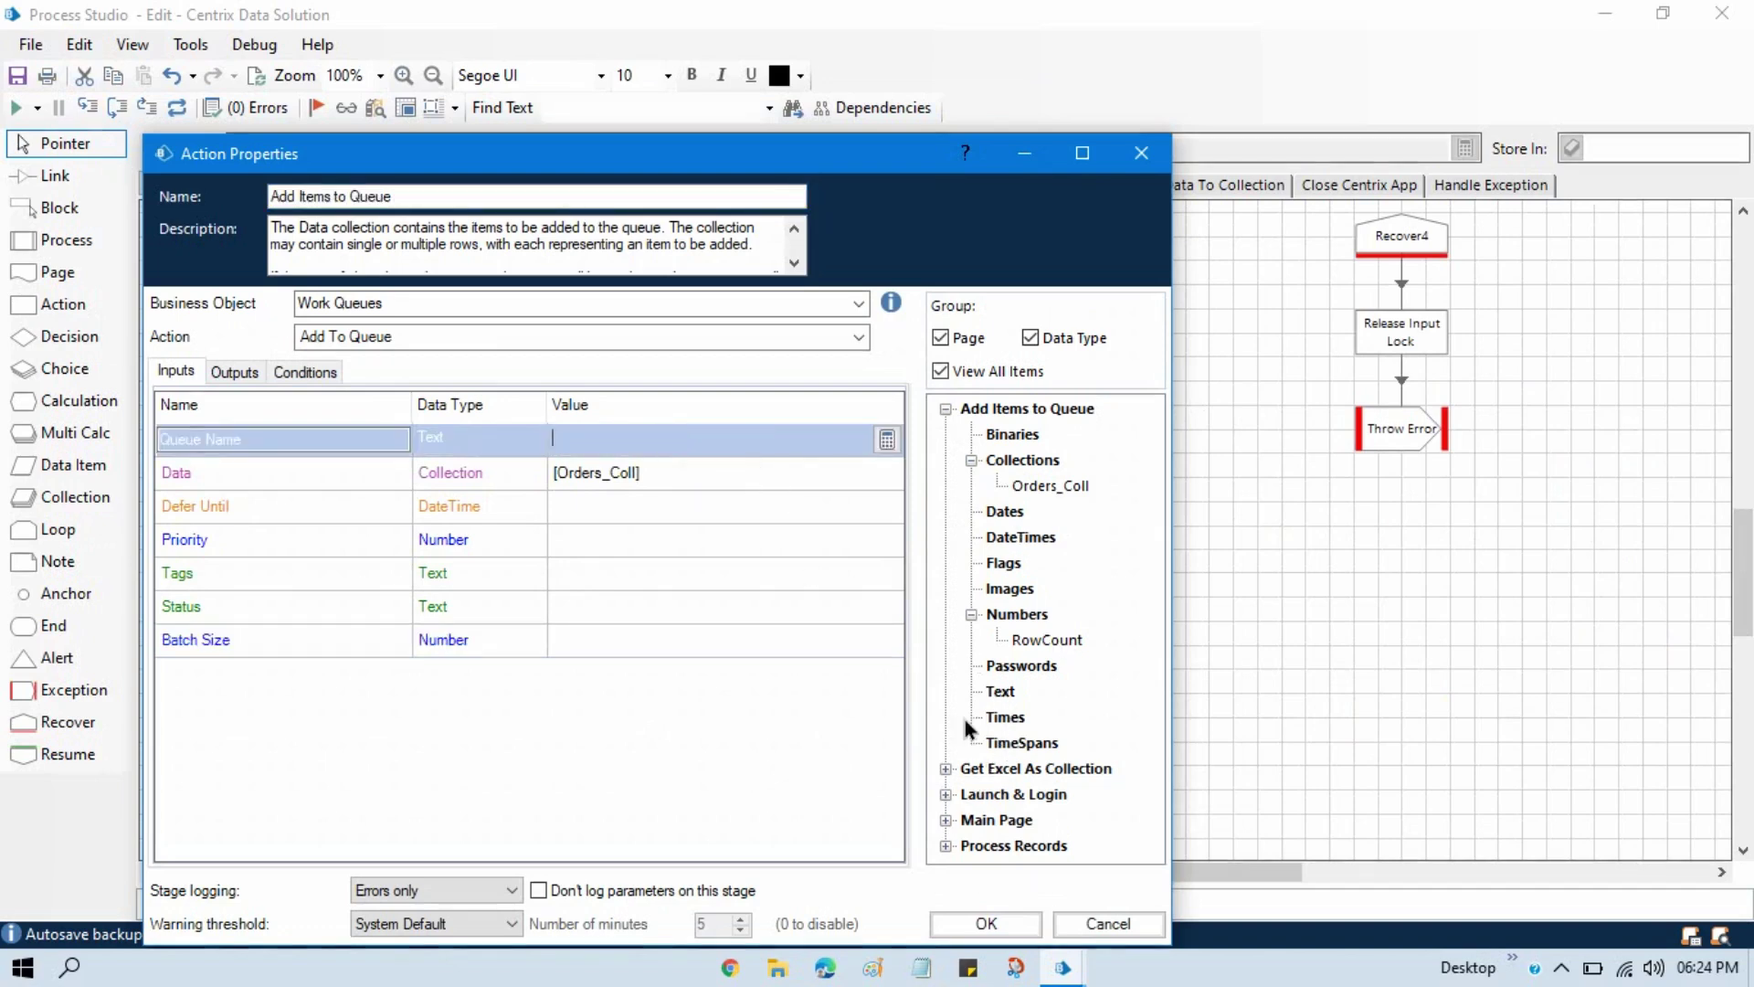
Step: Set the action's Queue Name input to the Main Page text item ENV_CentrixDataSolutions_Queue and confirm the action properties
{"action": "left_click", "coordinate": [947, 408]}
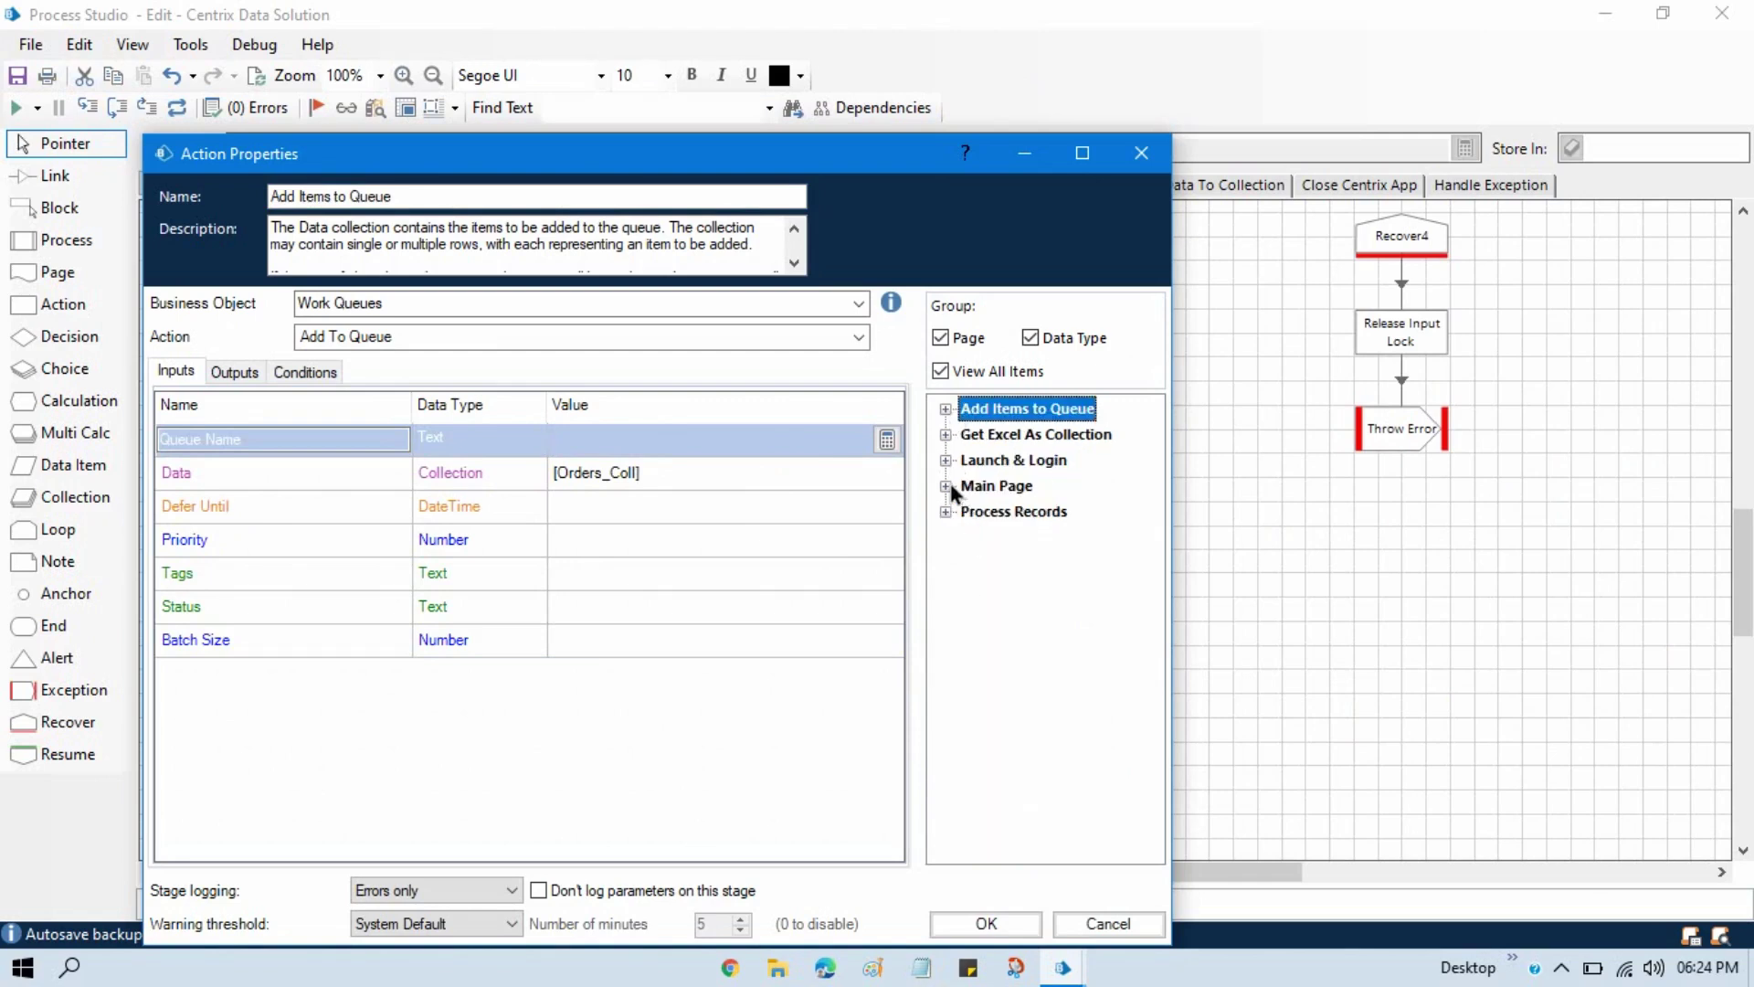
{"action": "left_click", "coordinate": [948, 487]}
{"action": "left_click", "coordinate": [972, 724]}
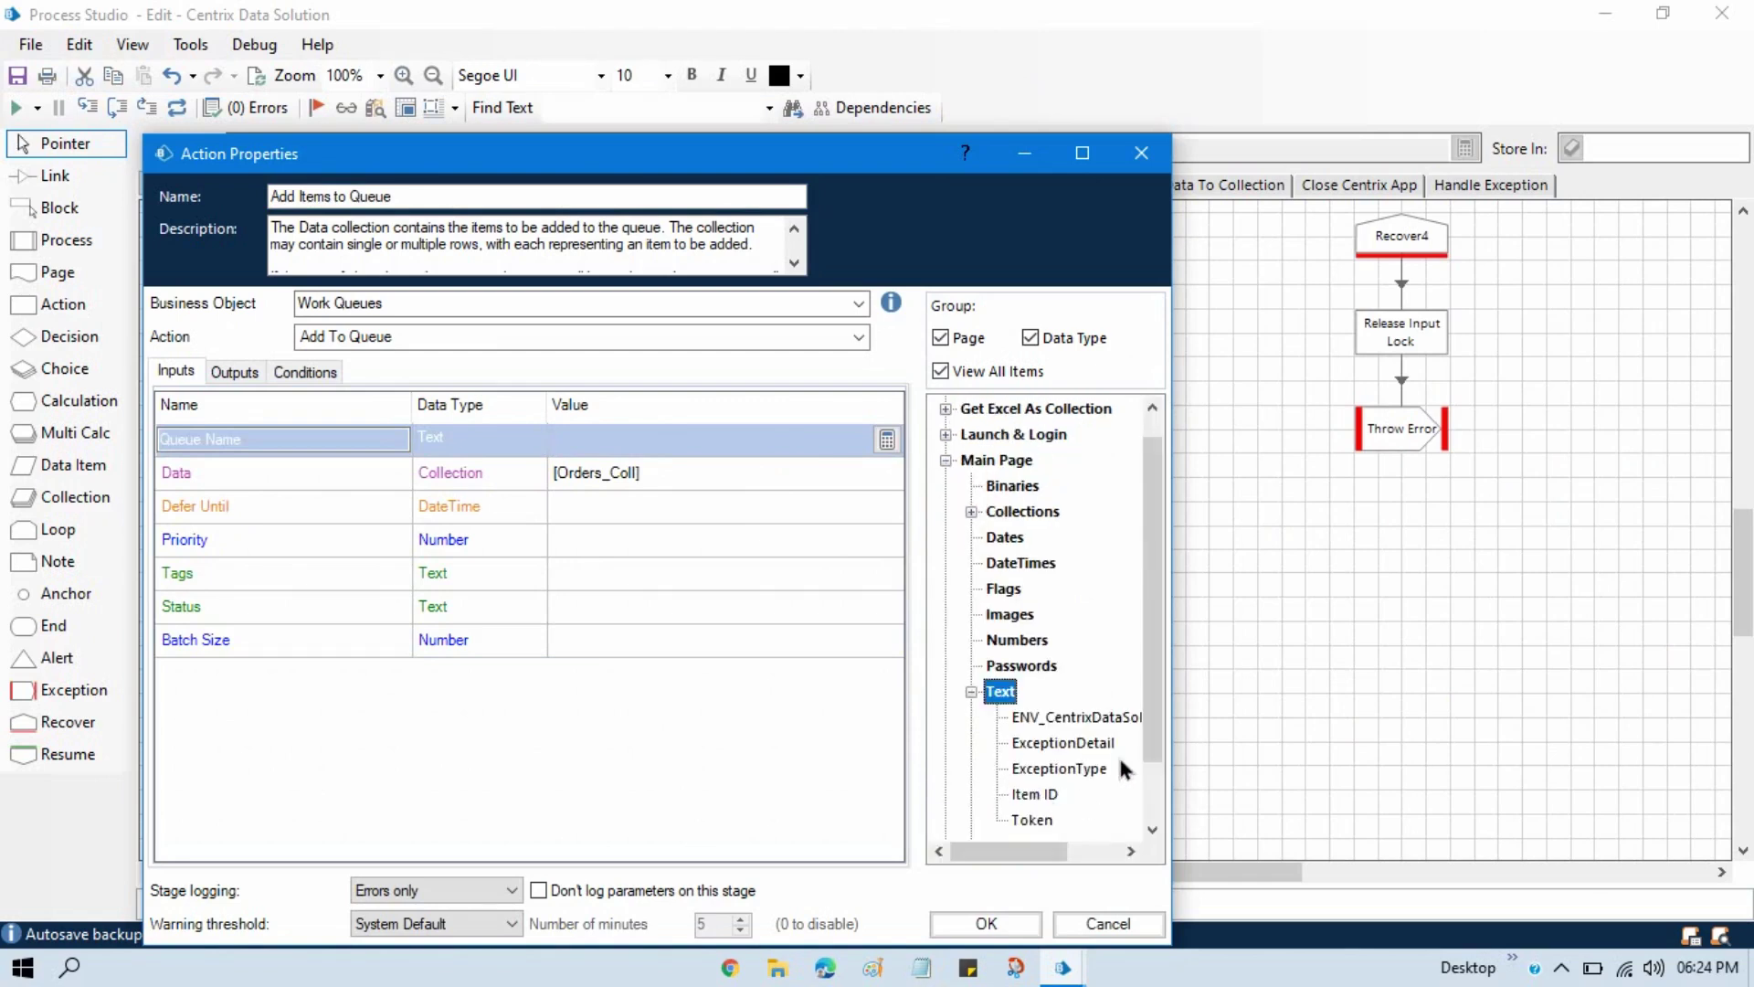
{"action": "scroll", "coordinate": [1147, 731], "scroll_direction": "down", "scroll_amount": 1}
{"action": "left_click_drag", "start_coordinate": [1101, 670], "coordinate": [651, 450]}
{"action": "left_click", "coordinate": [1012, 924]}
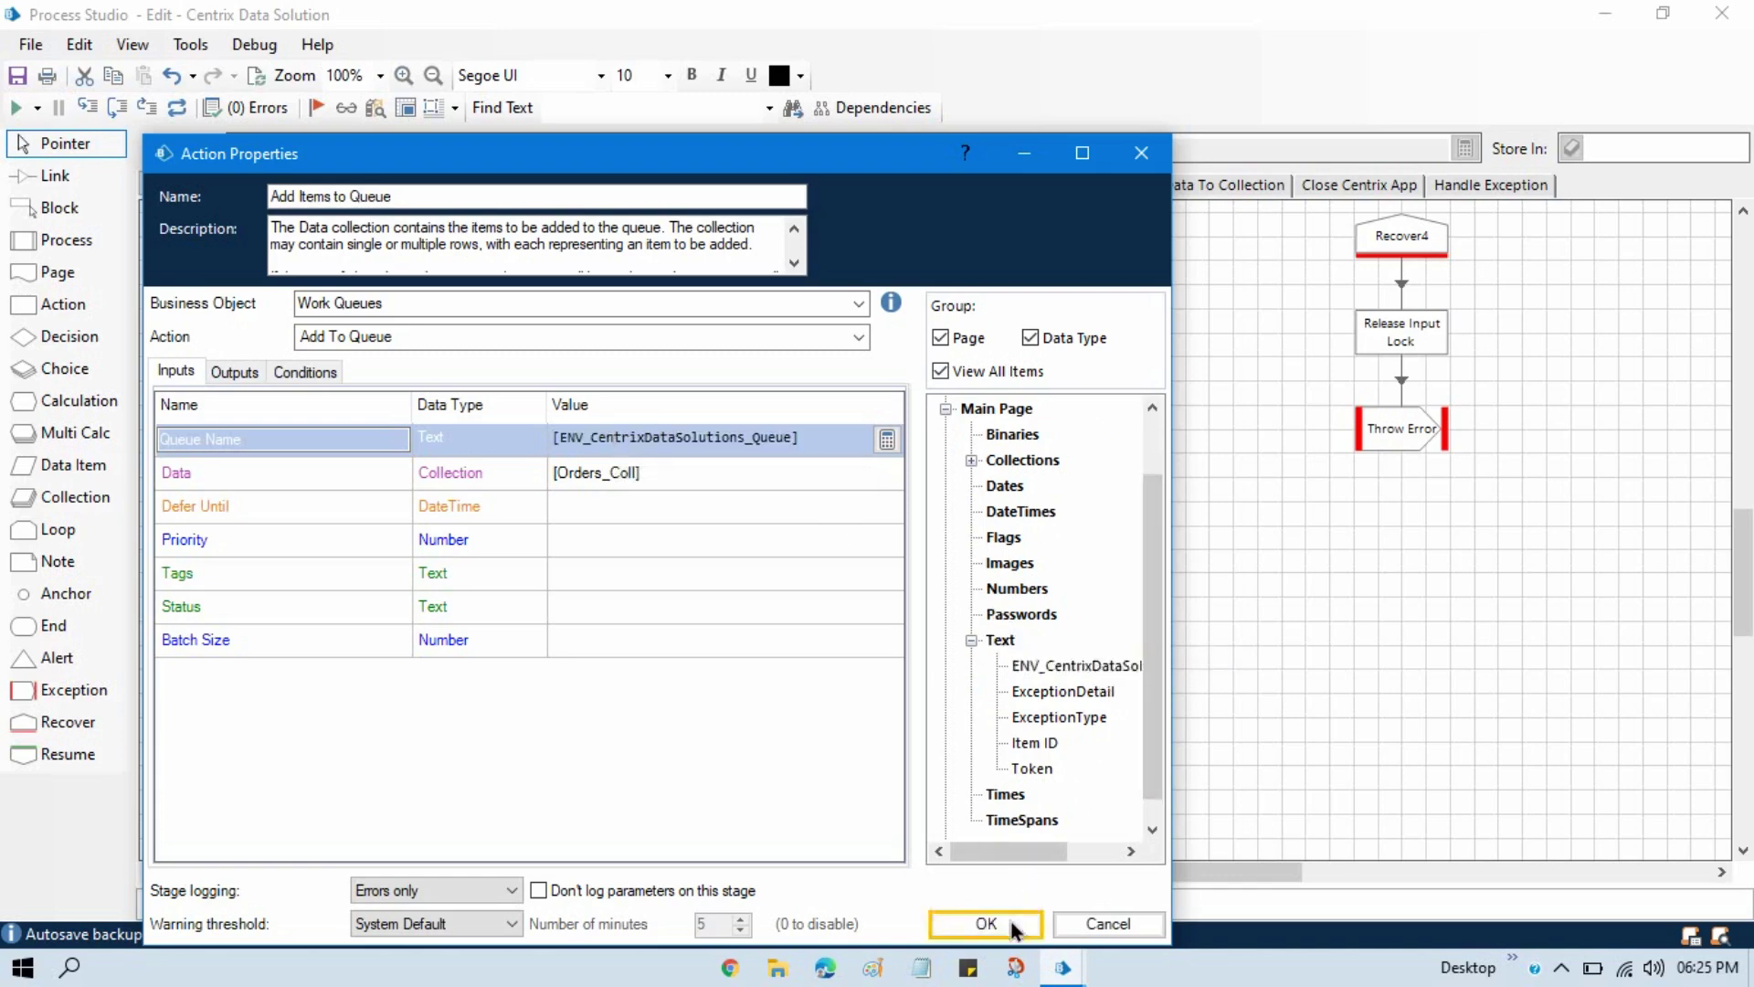
Step: Copy the initial value of the CentrixDataSolutions_Credential data item on the Launch & Login page
{"action": "left_click", "coordinate": [210, 189]}
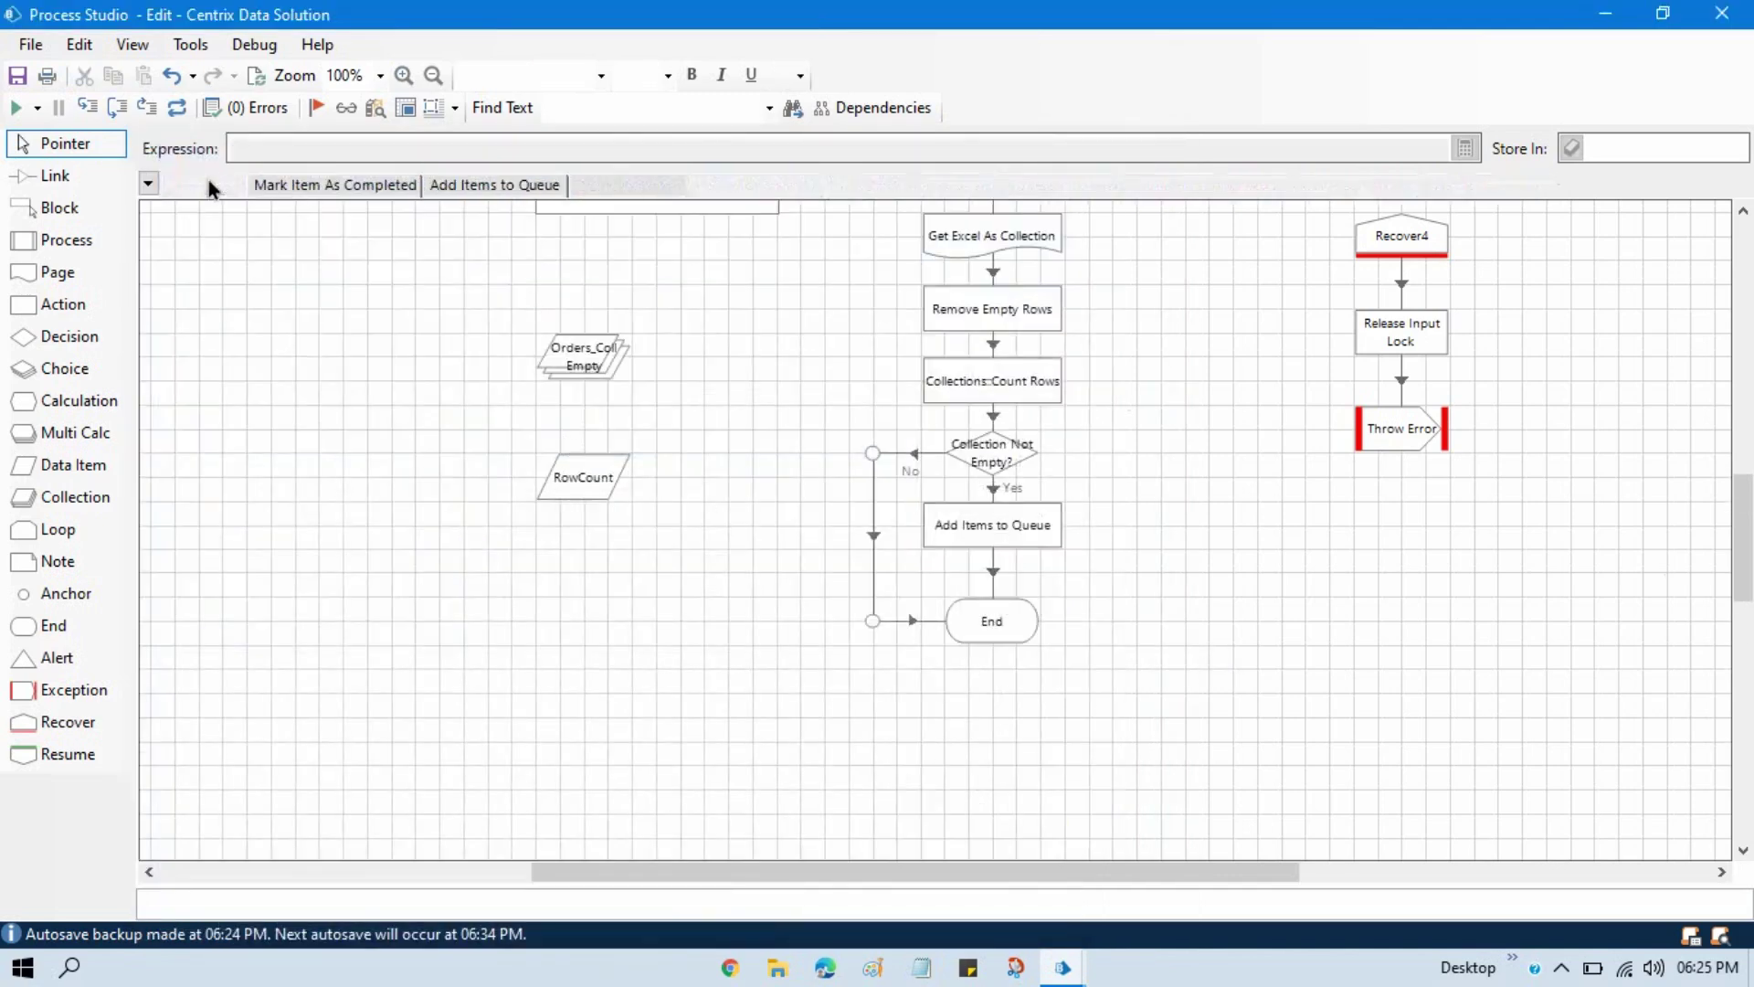
{"action": "left_click", "coordinate": [627, 186]}
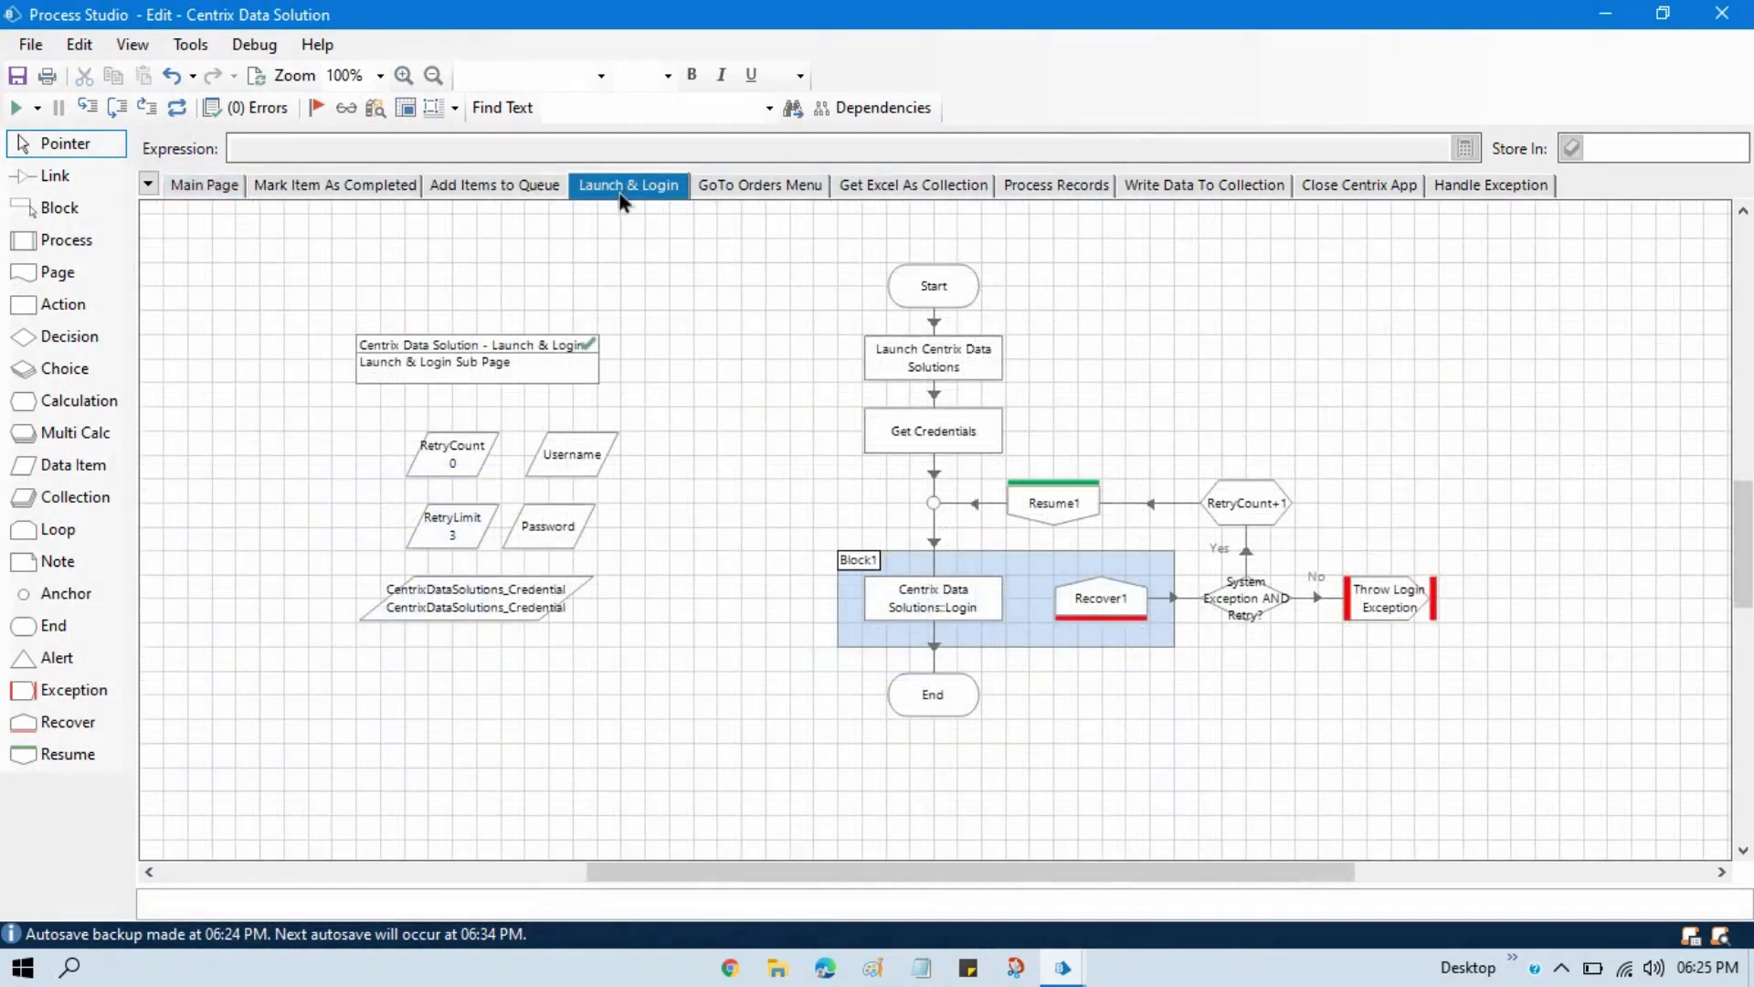
{"action": "left_click", "coordinate": [513, 609]}
{"action": "double_click", "coordinate": [513, 609]}
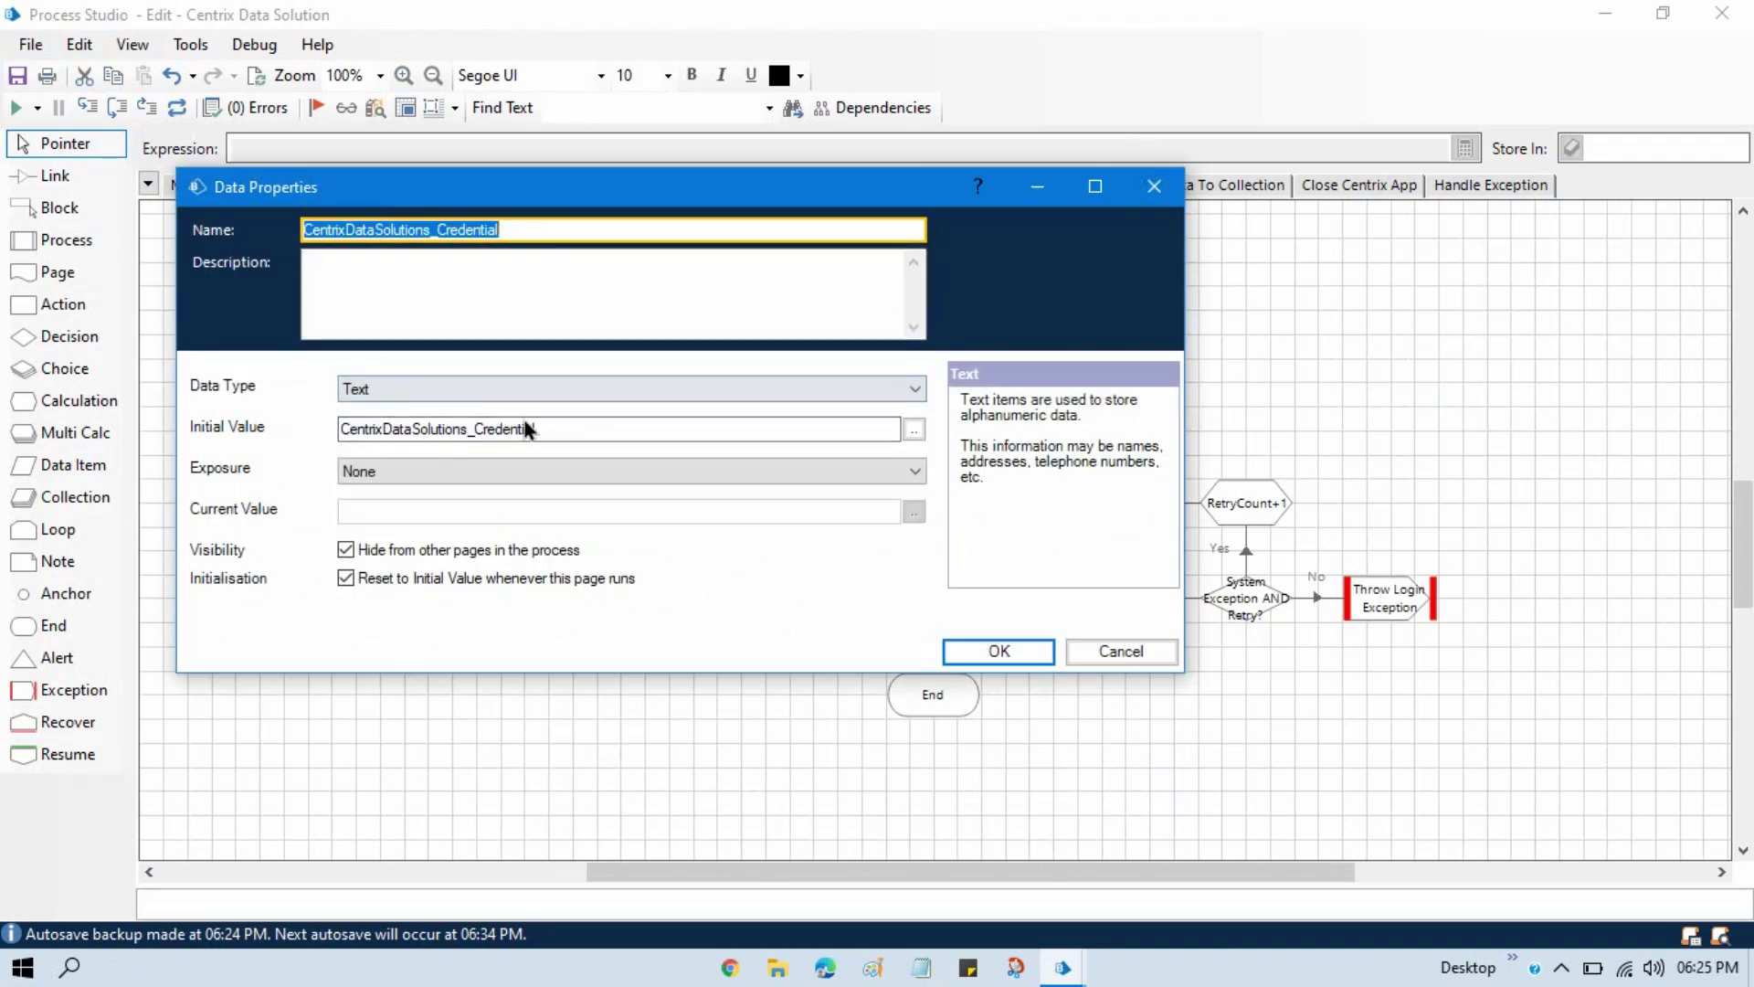
{"action": "left_click_drag", "start_coordinate": [565, 436], "coordinate": [274, 463]}
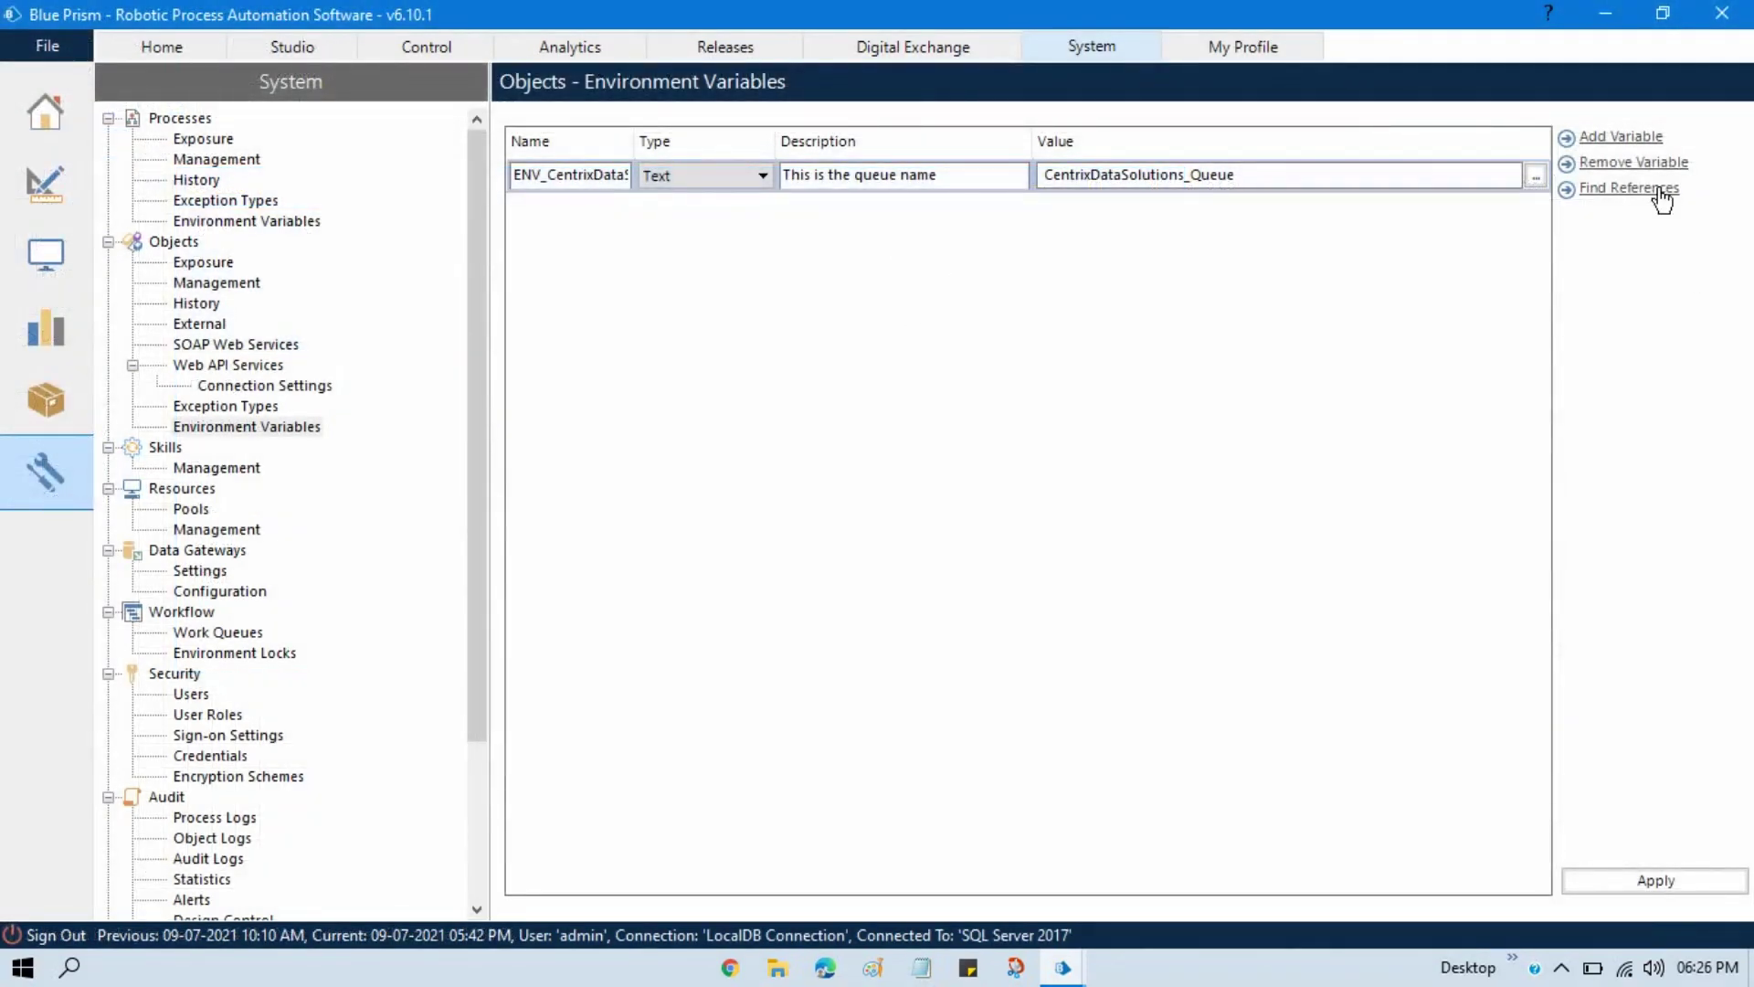
Step: Add an object environment variable named ENV_CentrixDataSolutions_Credential with the data type Text
{"action": "left_click", "coordinate": [1621, 137]}
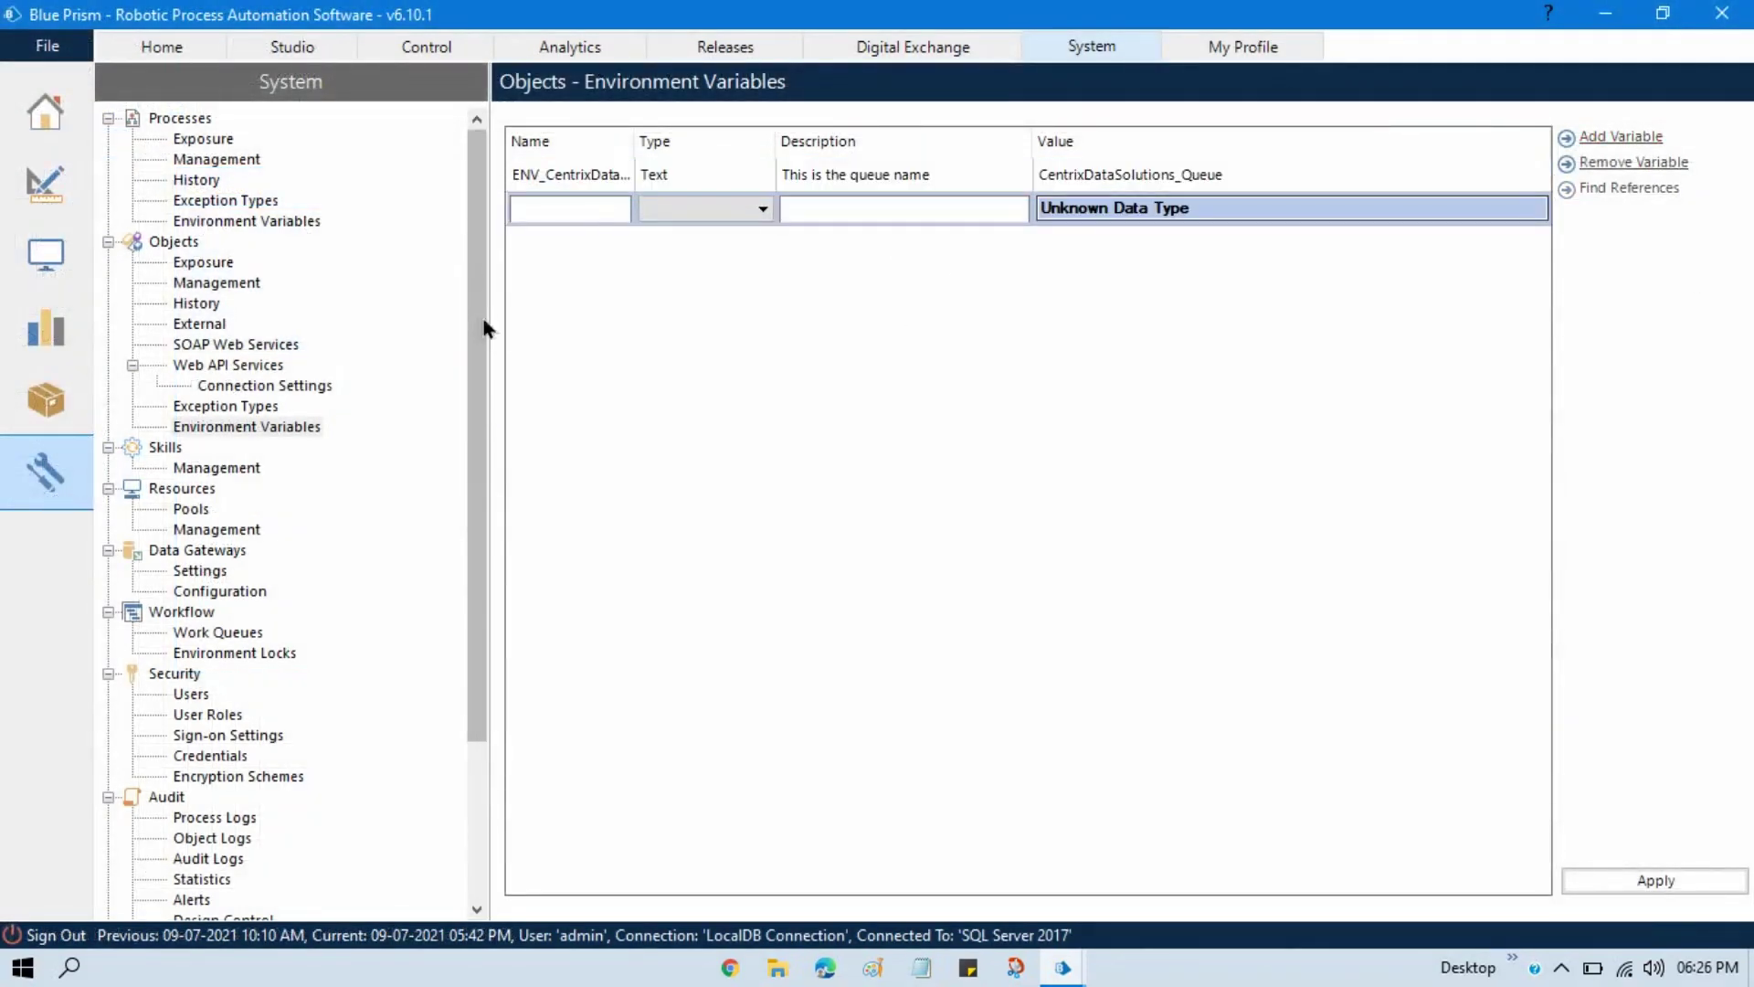
{"action": "left_click", "coordinate": [584, 206]}
{"action": "type", "text": "CentrixDataSolutions_Queue"}
{"action": "key", "text": "Home"}
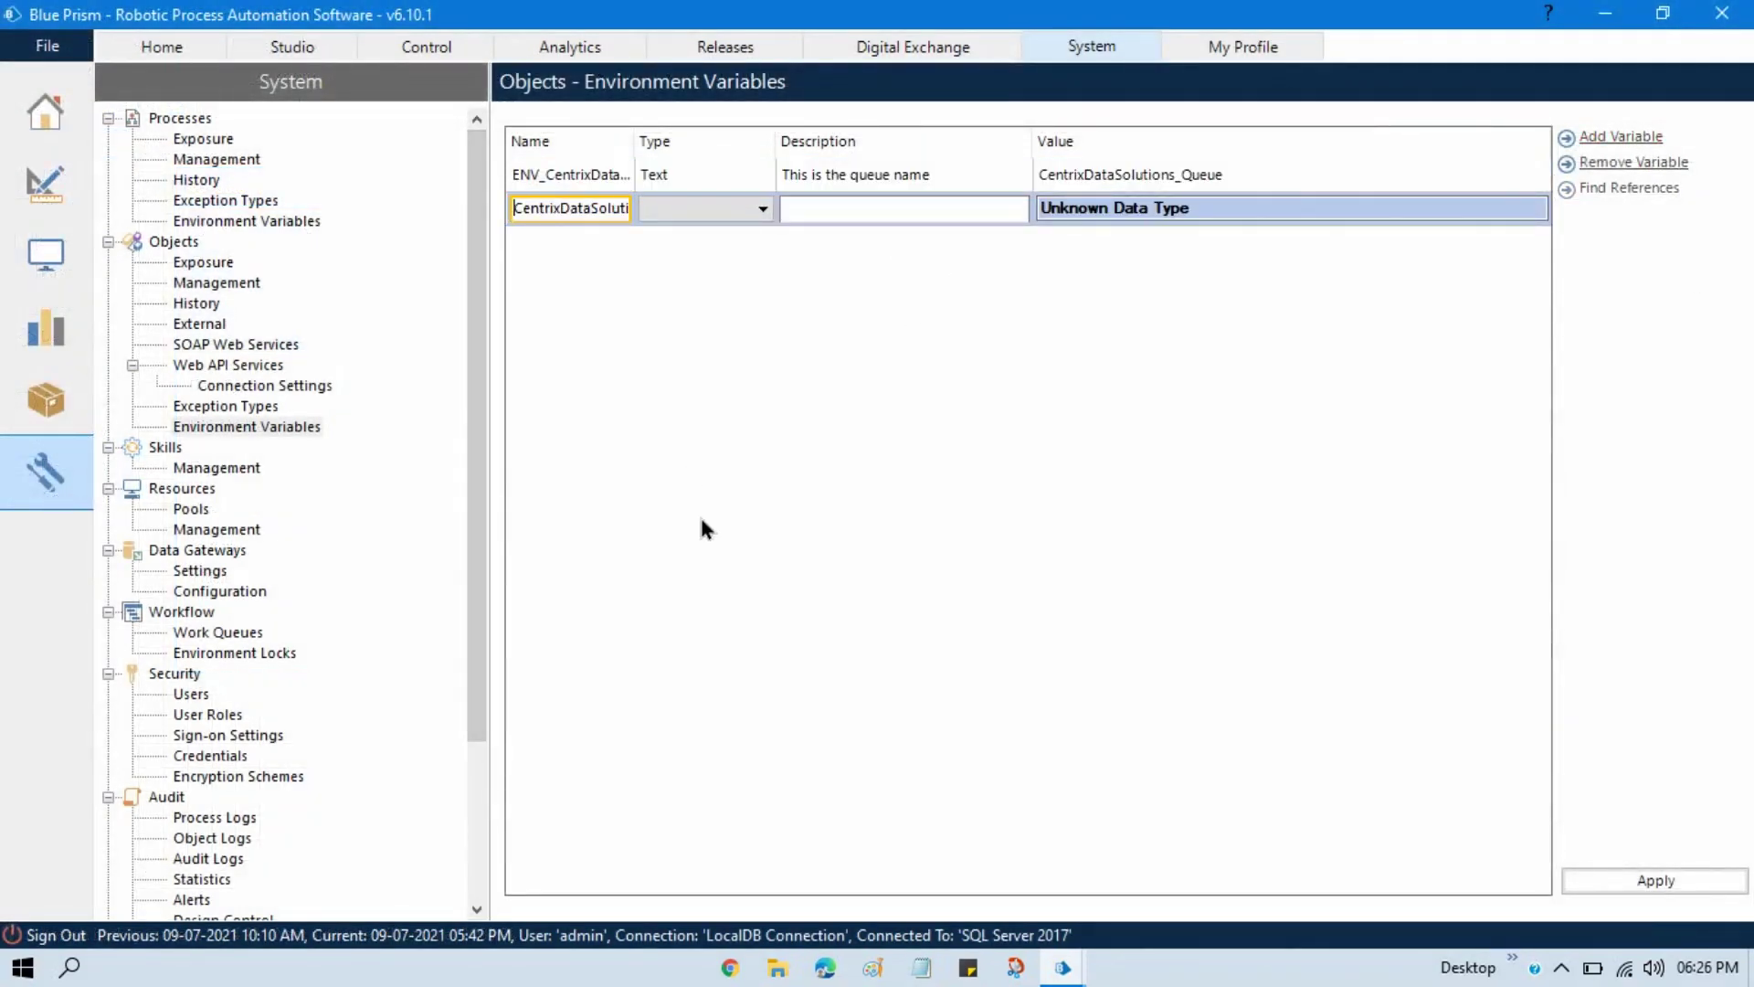
{"action": "type", "text": "ENV_"}
{"action": "key", "text": "ctrl+a"}
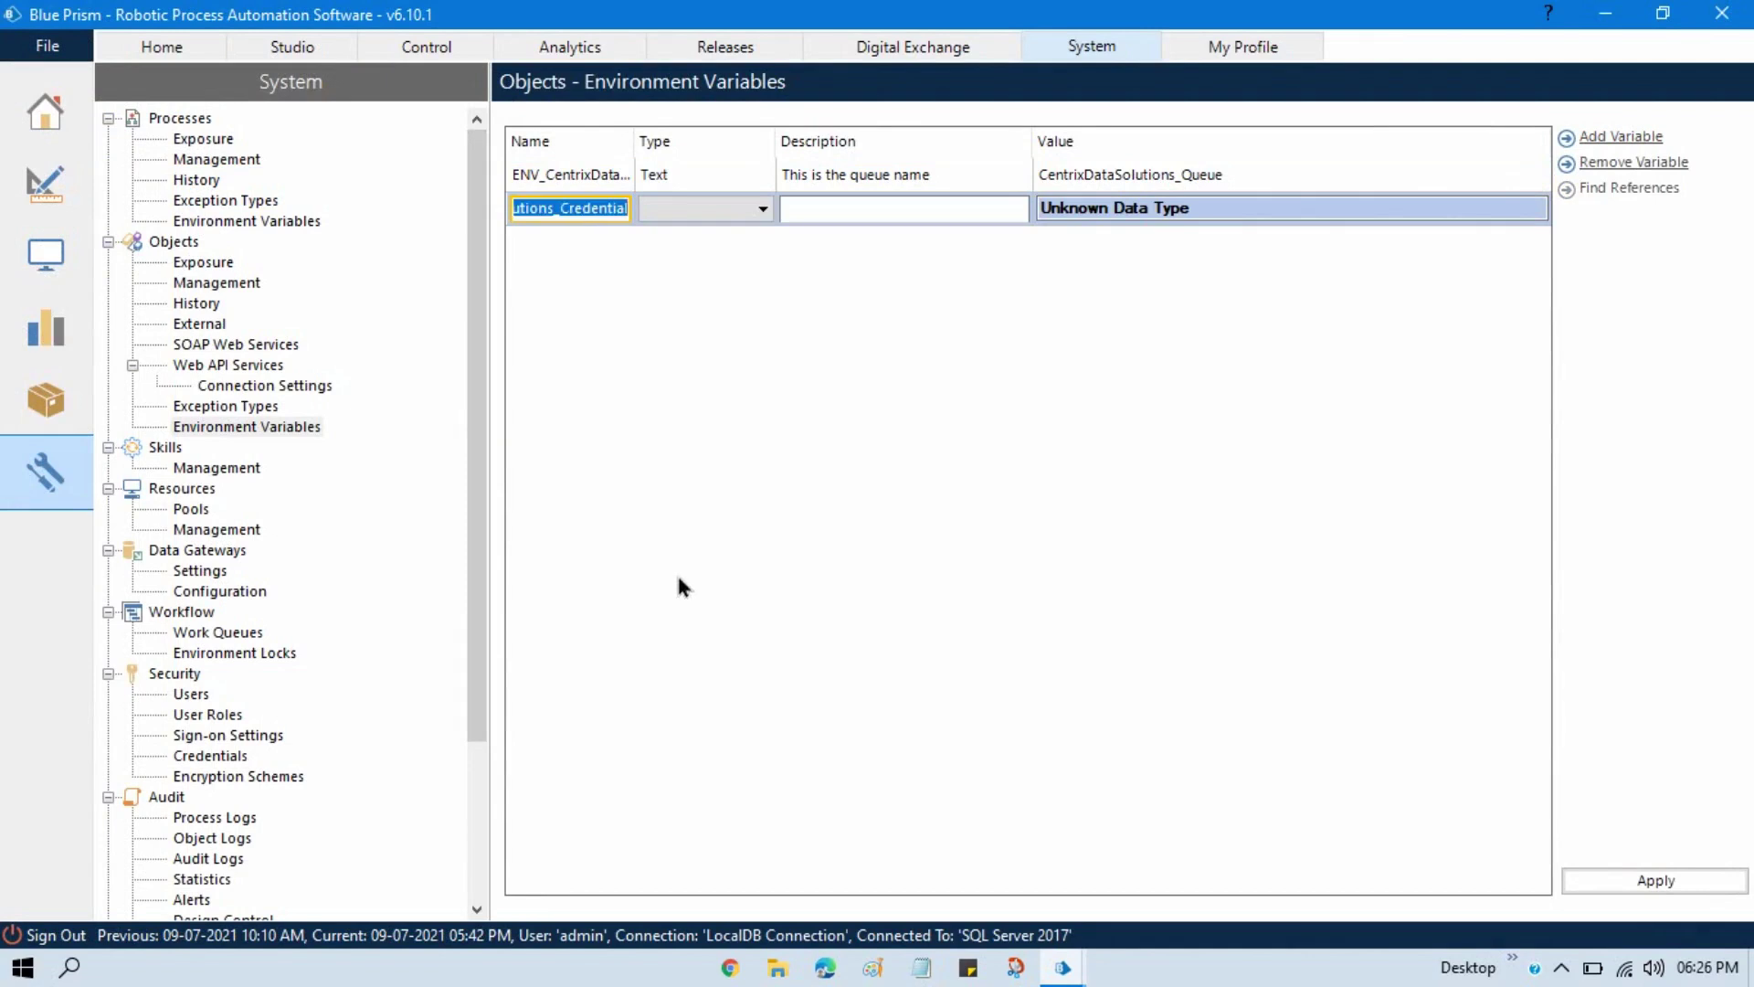
{"action": "left_click", "coordinate": [656, 209]}
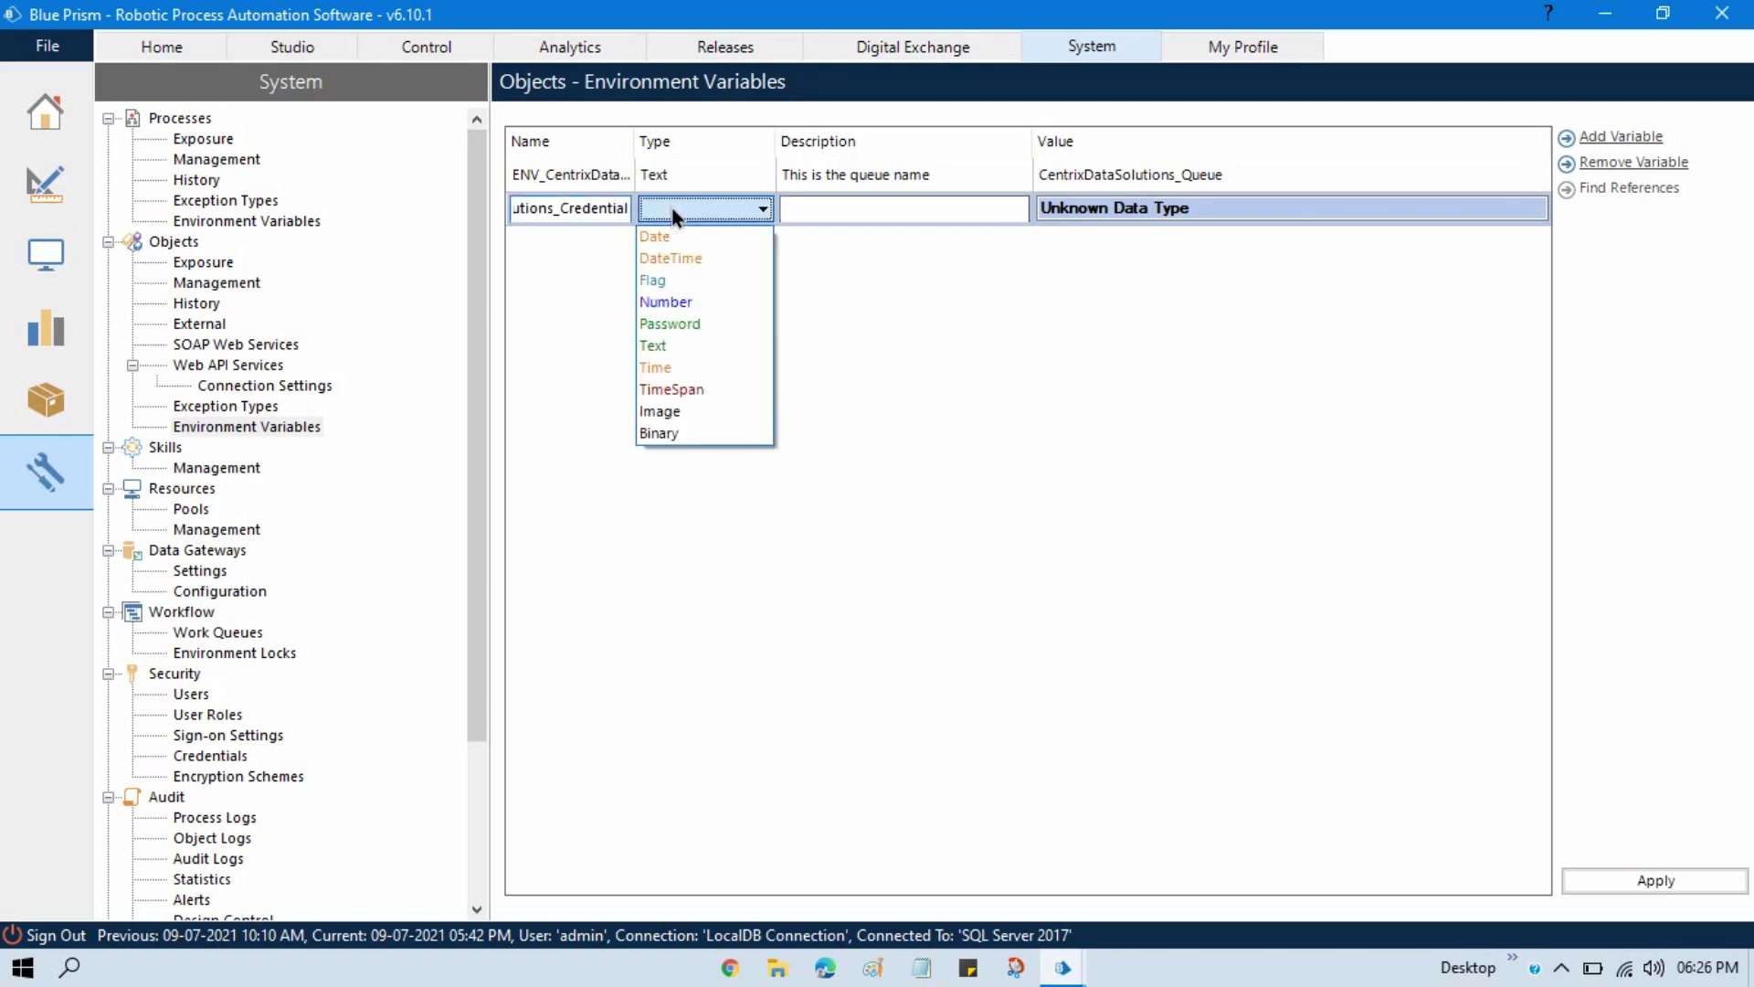
{"action": "left_click", "coordinate": [684, 342]}
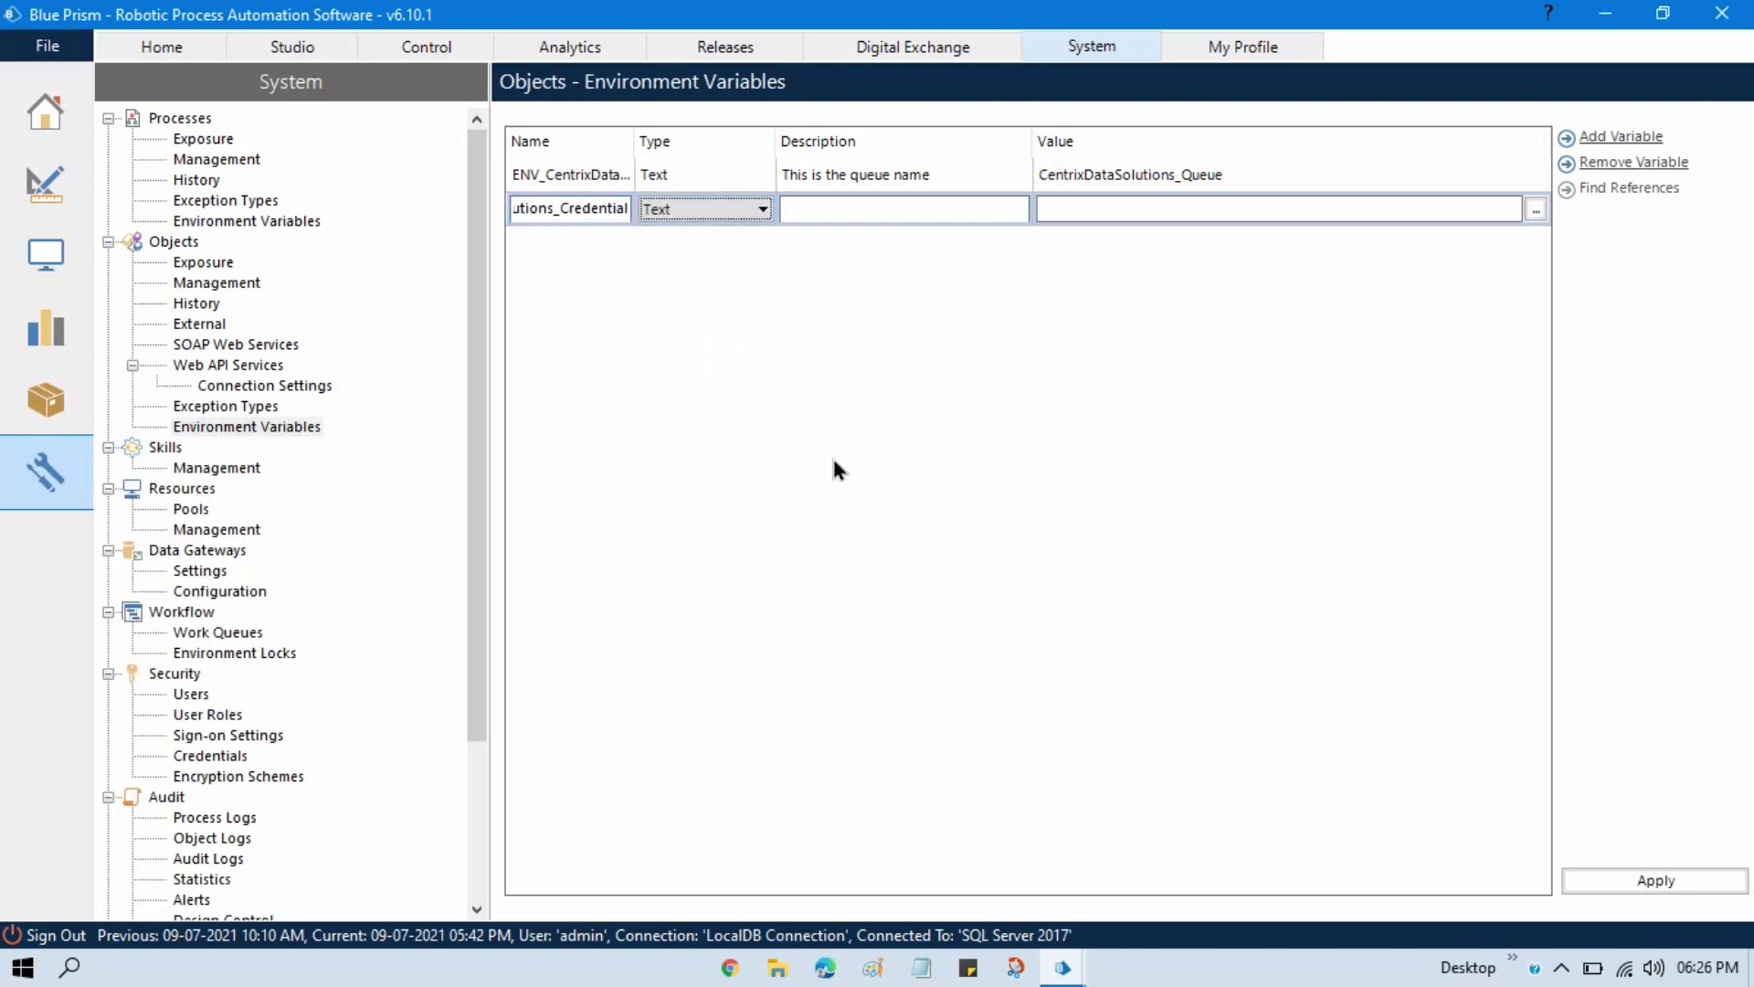
Step: Copy the credential data item's initial value CentrixDataSolutions_Credential from Process Studio into the new environment variable's value and apply the changes
{"action": "key", "text": "alt+Tab"}
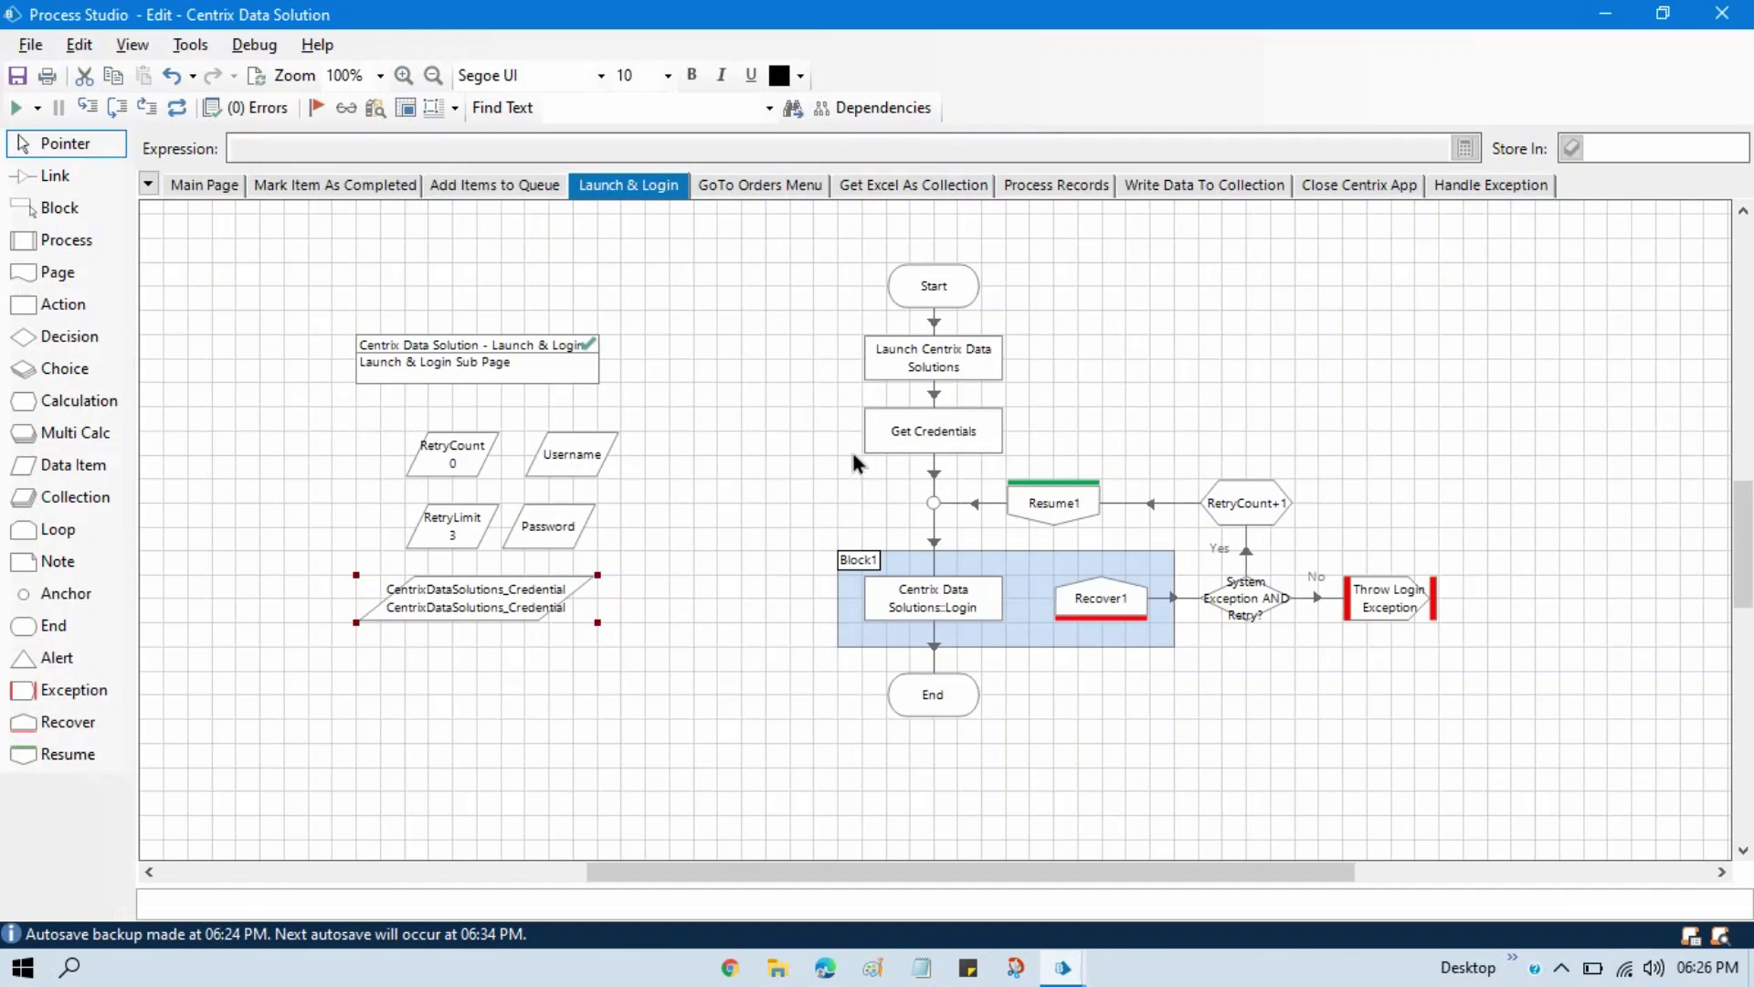
{"action": "double_click", "coordinate": [513, 622]}
{"action": "left_click_drag", "start_coordinate": [416, 291], "coordinate": [82, 275]}
{"action": "key", "text": "ctrl+c"}
{"action": "left_click", "coordinate": [990, 515]}
{"action": "key", "text": "alt+Tab"}
{"action": "key", "text": "Tab"}
{"action": "key", "text": "ctrl+v"}
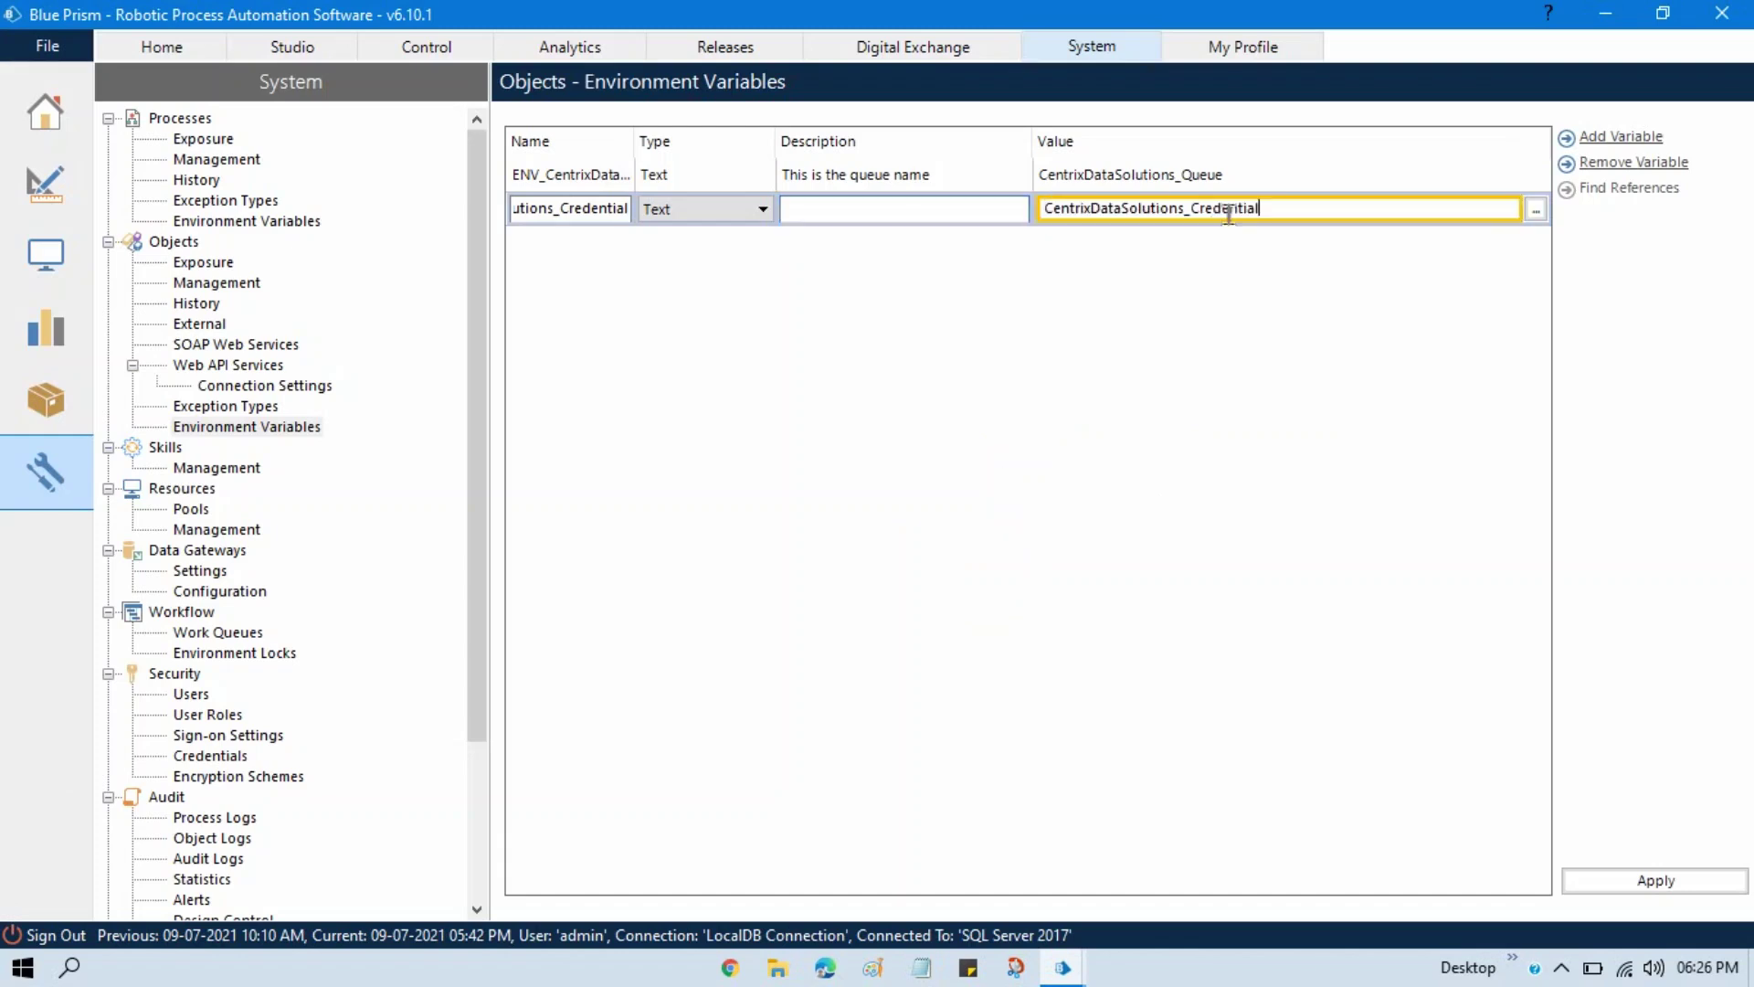
{"action": "key", "text": "shift+Tab"}
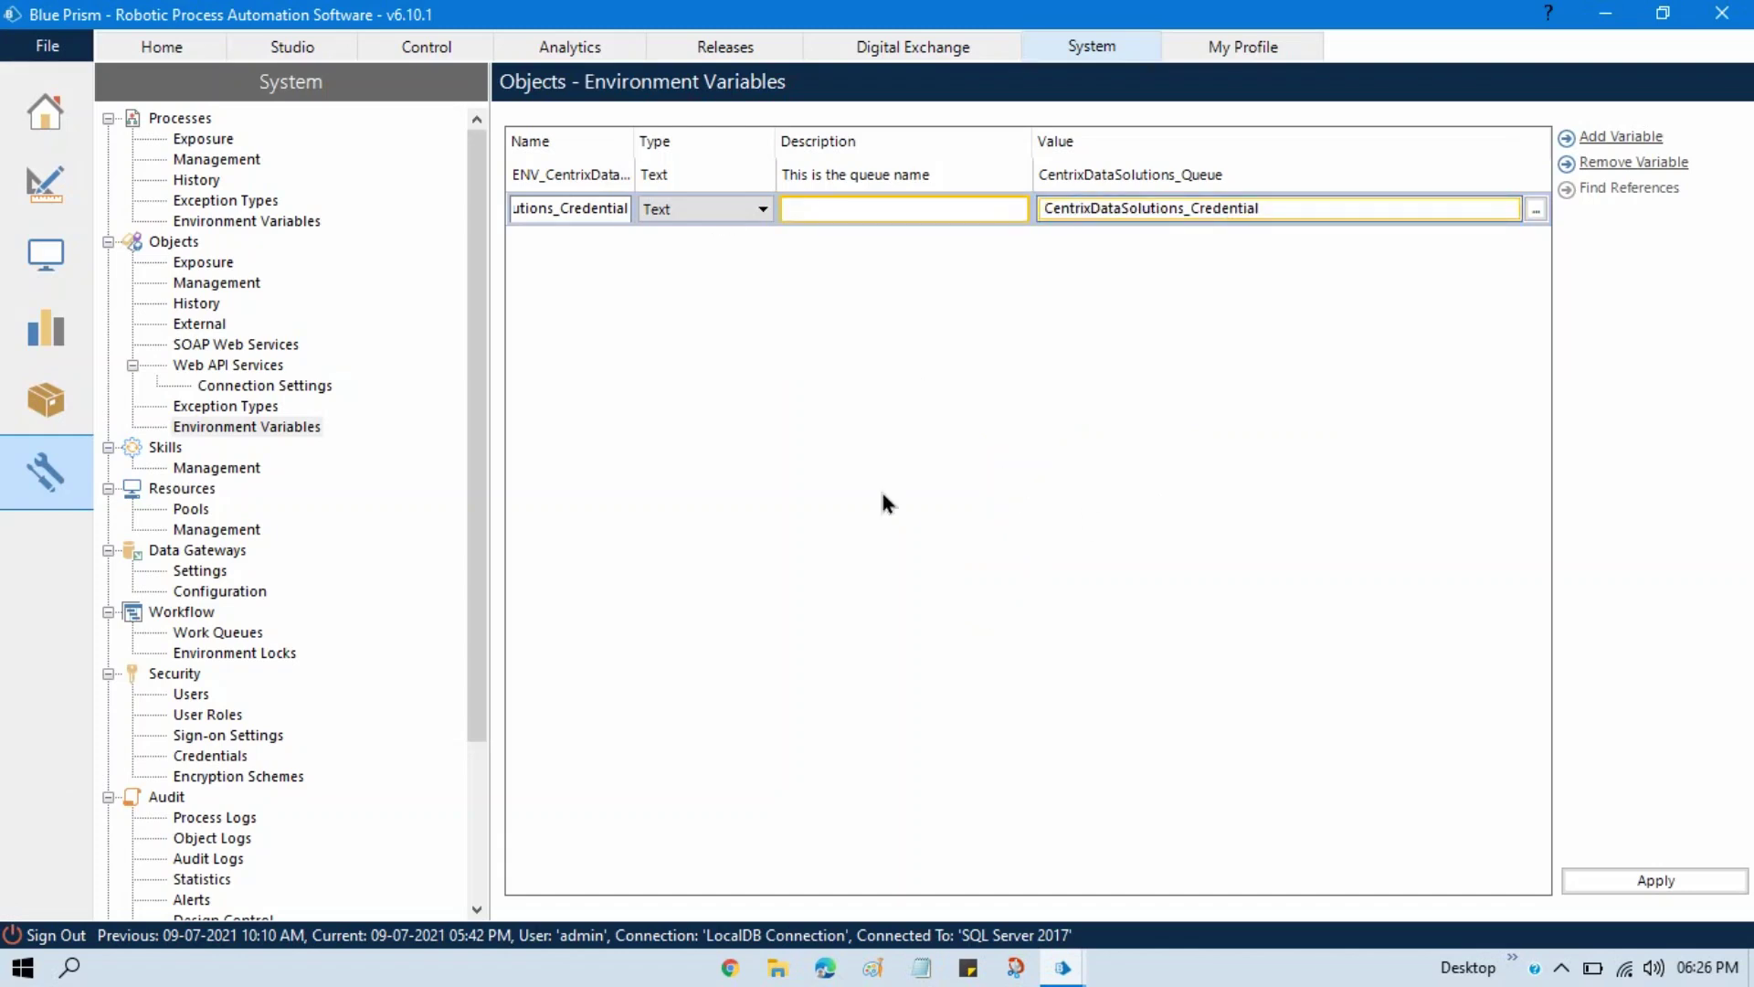
{"action": "left_click", "coordinate": [1655, 880]}
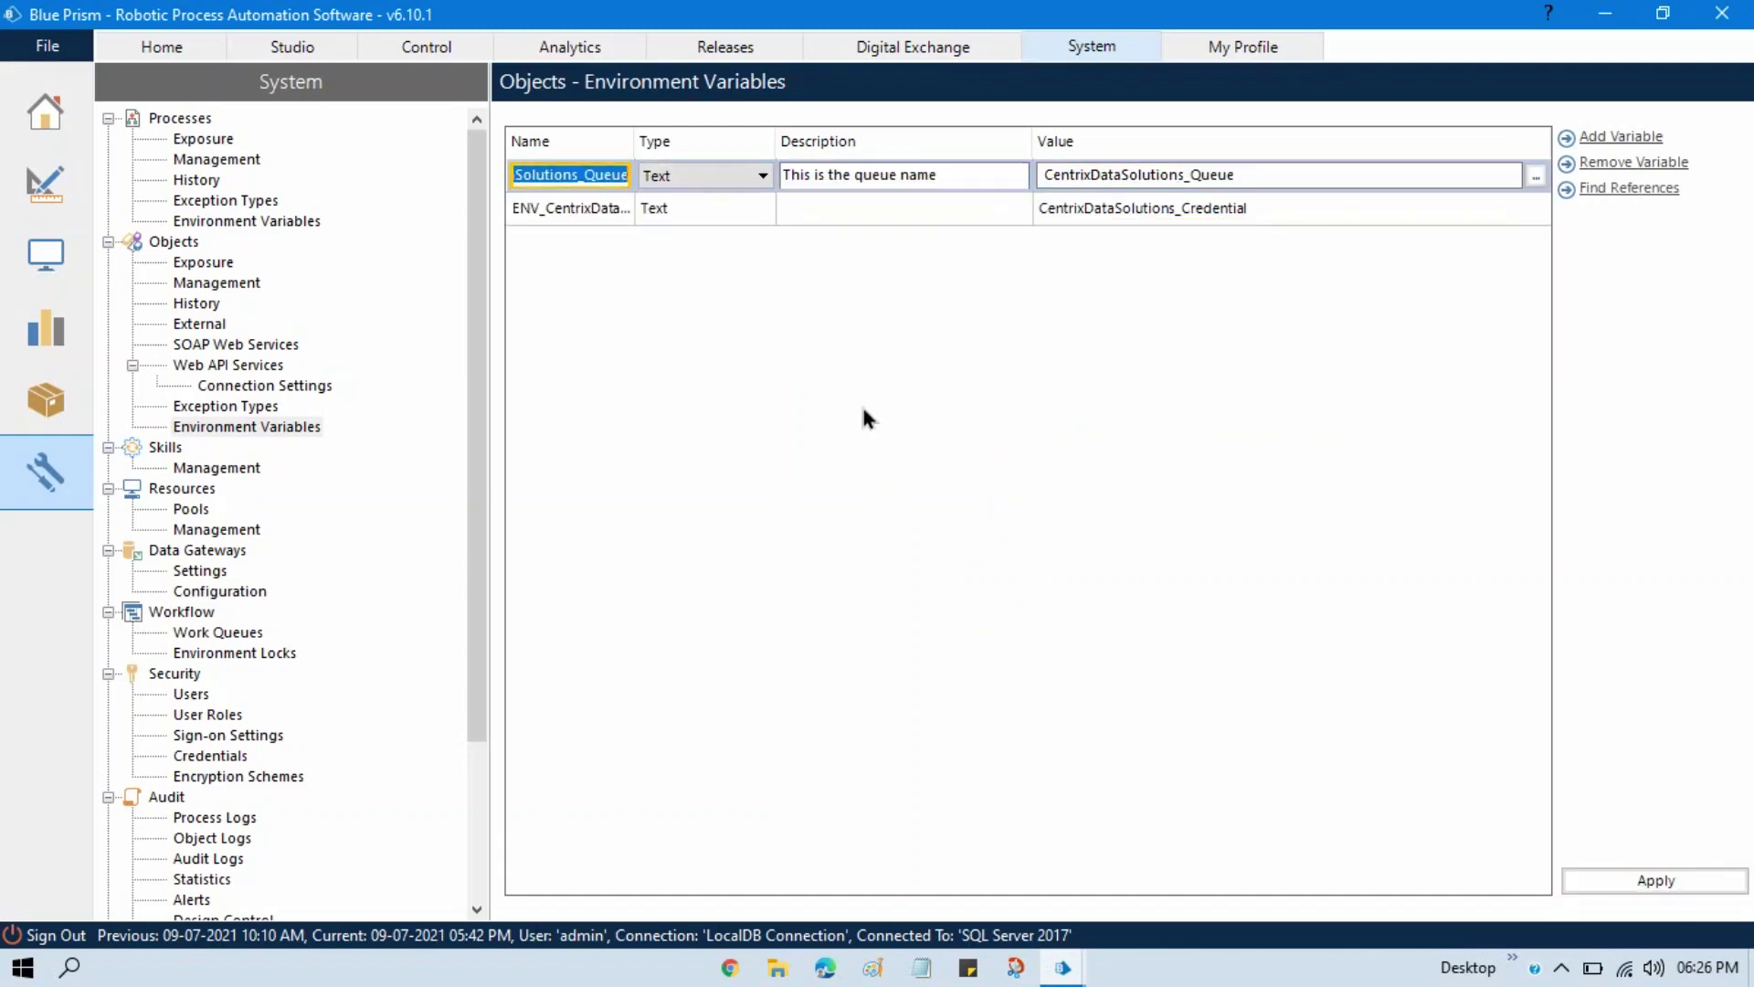
Step: In Process Studio, set the Launch & Login credential data item's exposure to Environment and bind it to ENV_CentrixDataSolutions_Credential
{"action": "key", "text": "alt+Tab"}
{"action": "double_click", "coordinate": [442, 596]}
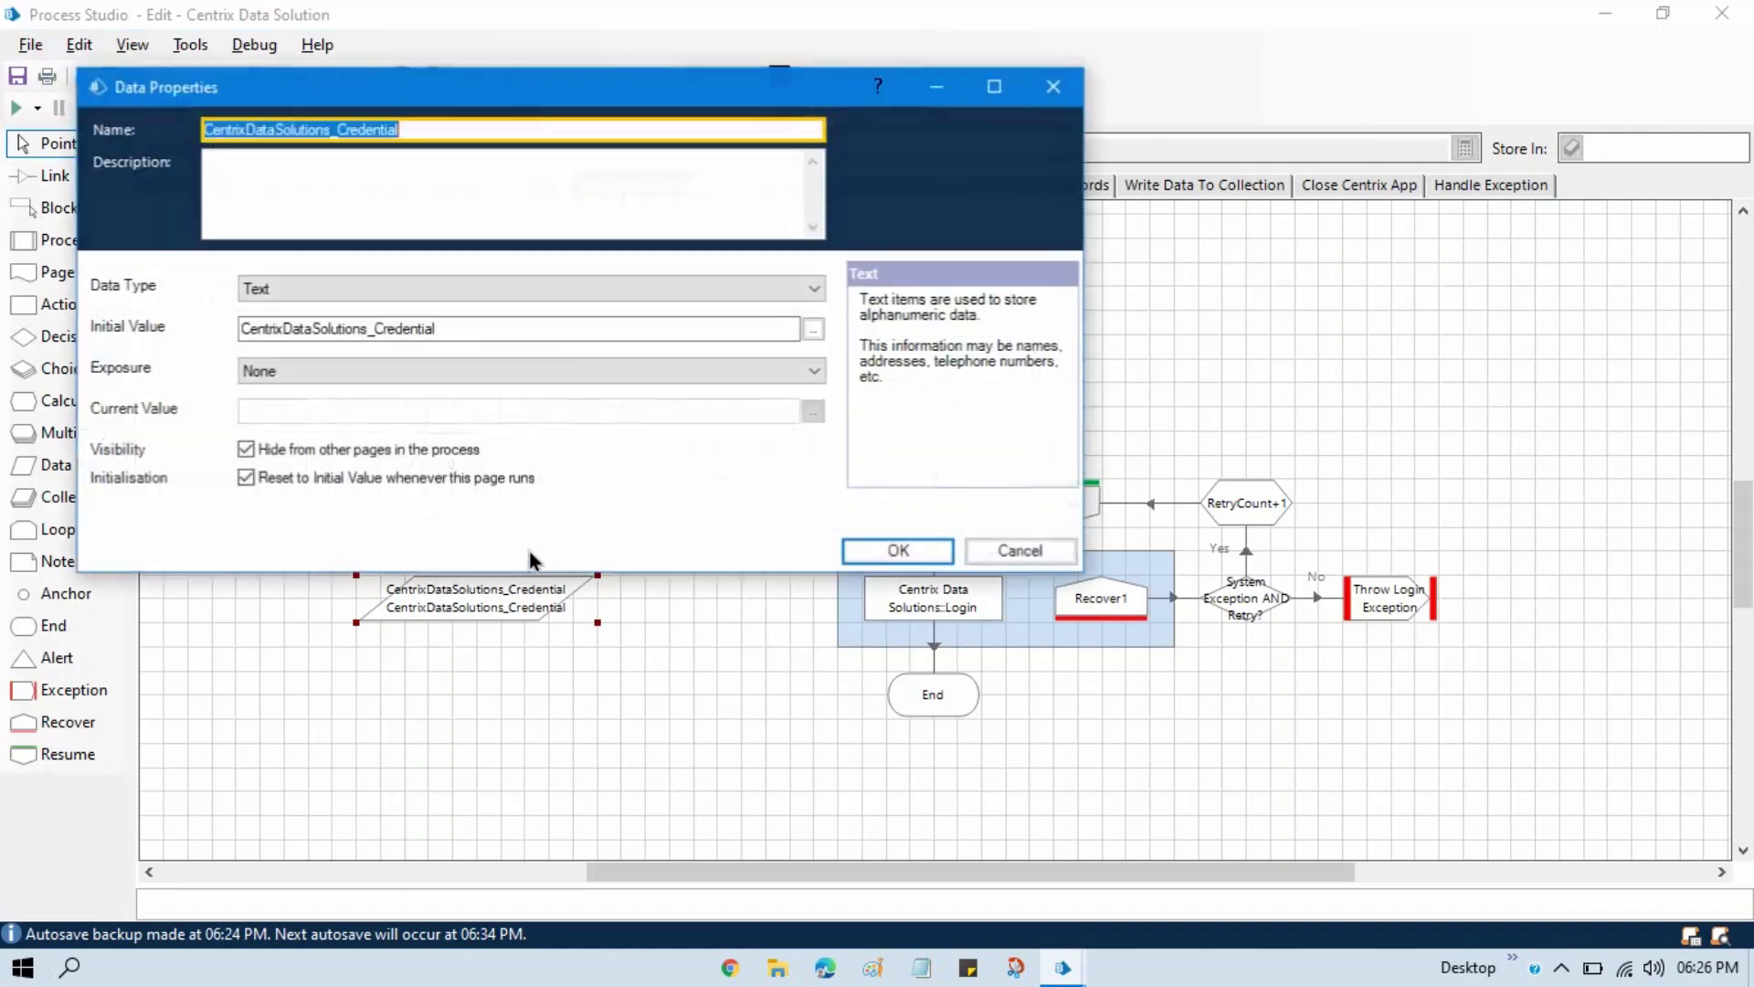
{"action": "left_click", "coordinate": [766, 370]}
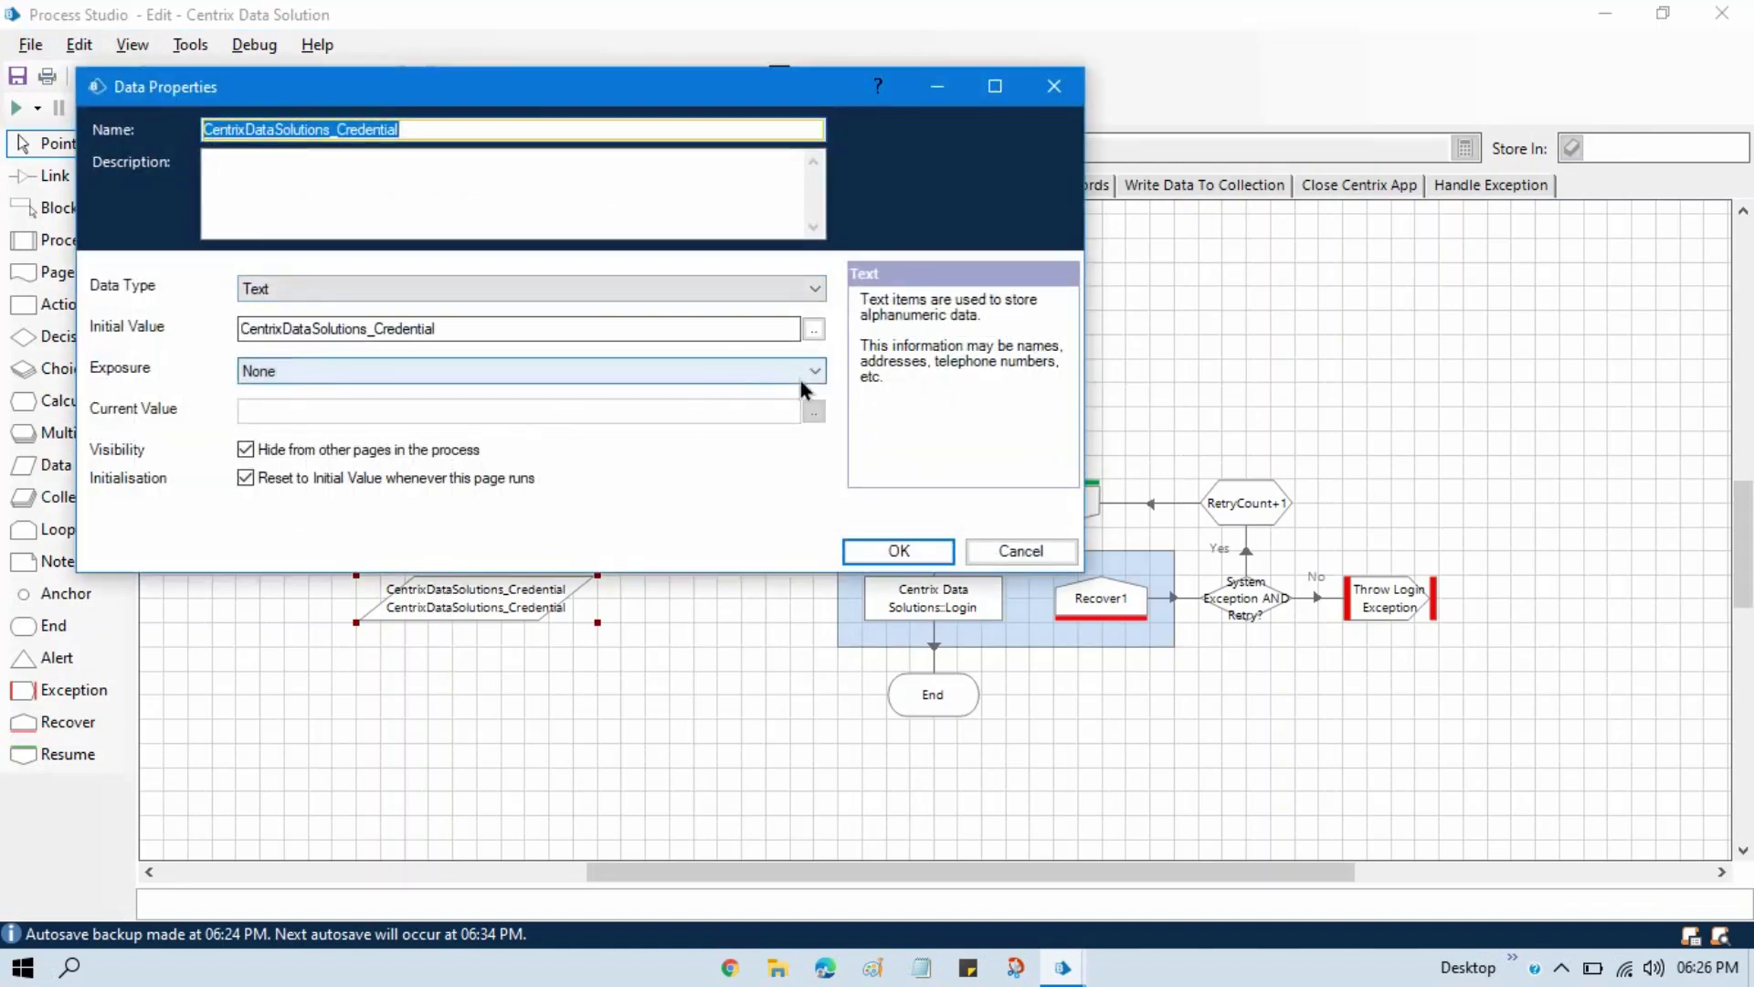
{"action": "left_click", "coordinate": [400, 430]}
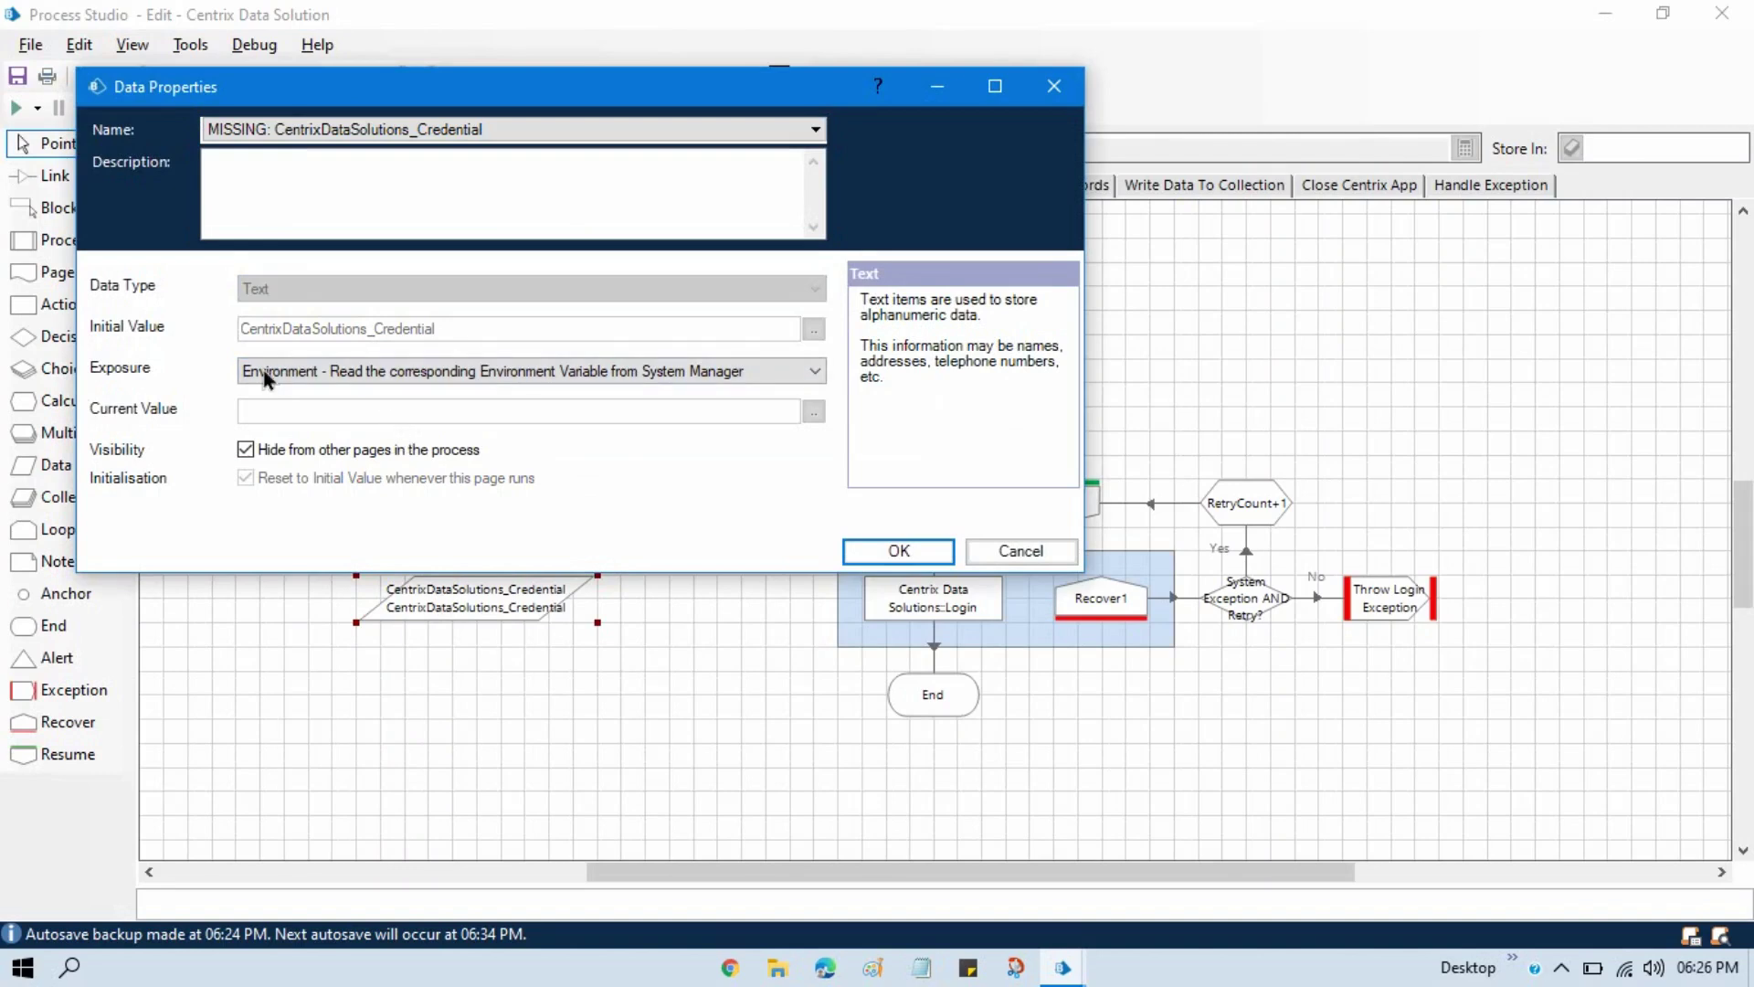
{"action": "left_click", "coordinate": [329, 371]}
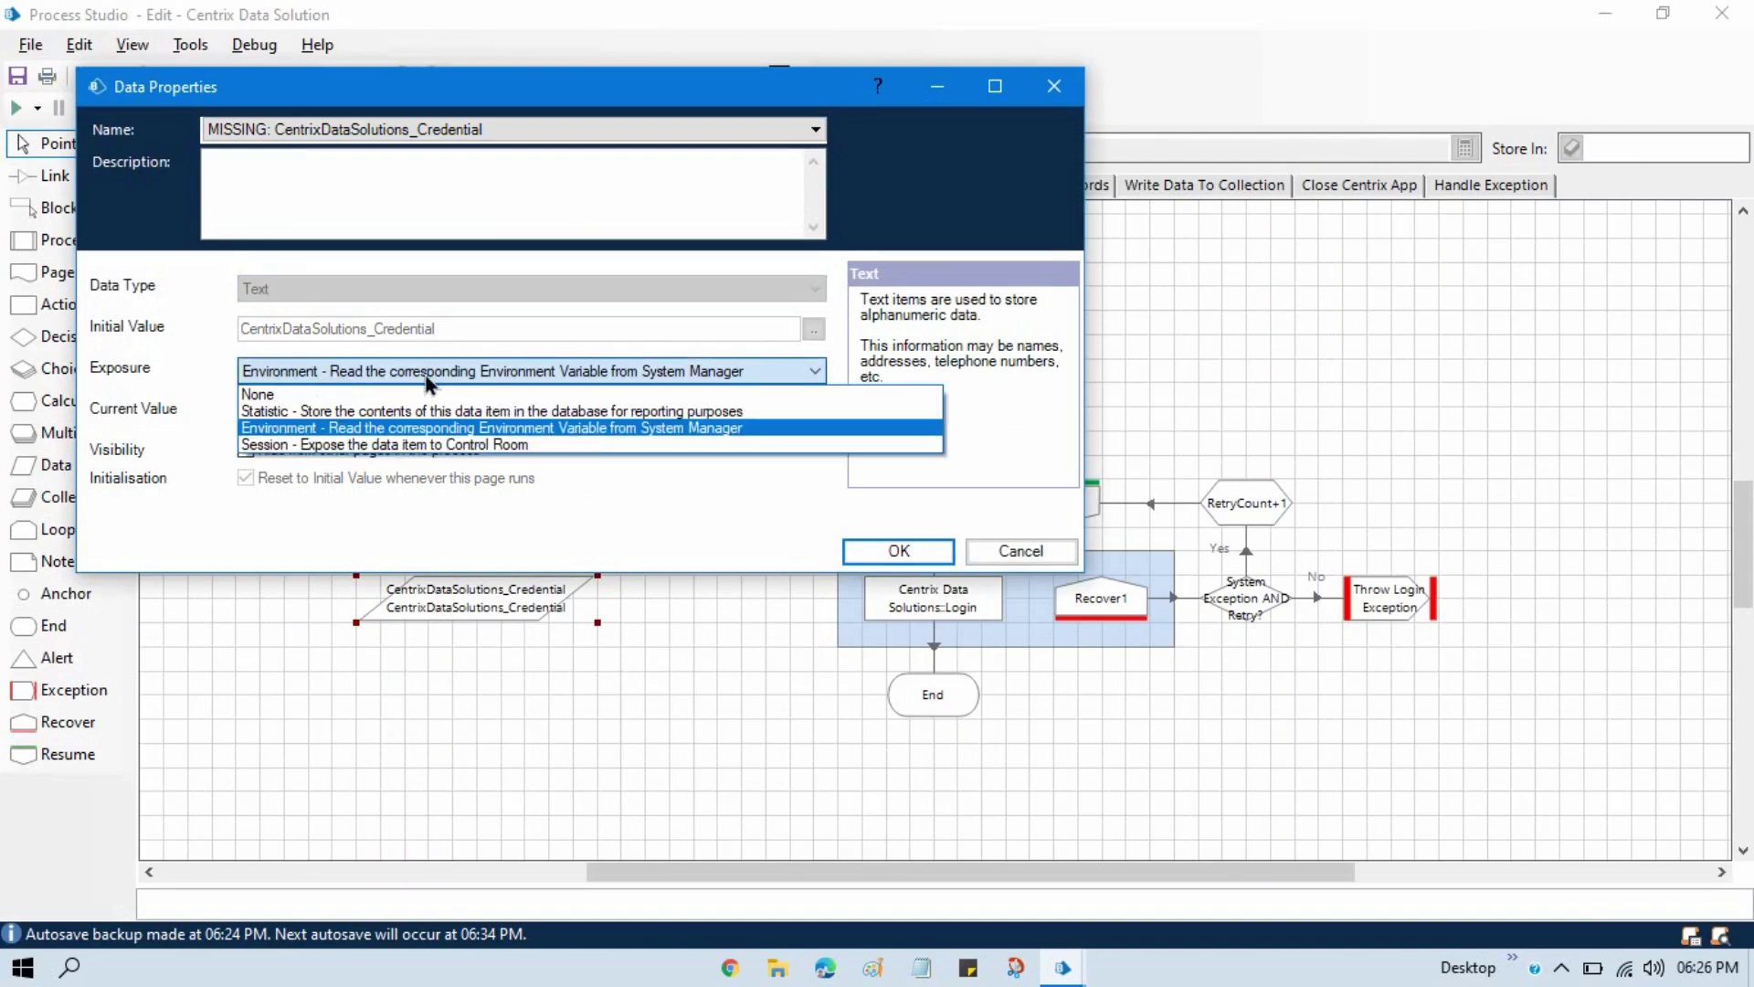
{"action": "left_click", "coordinate": [375, 436]}
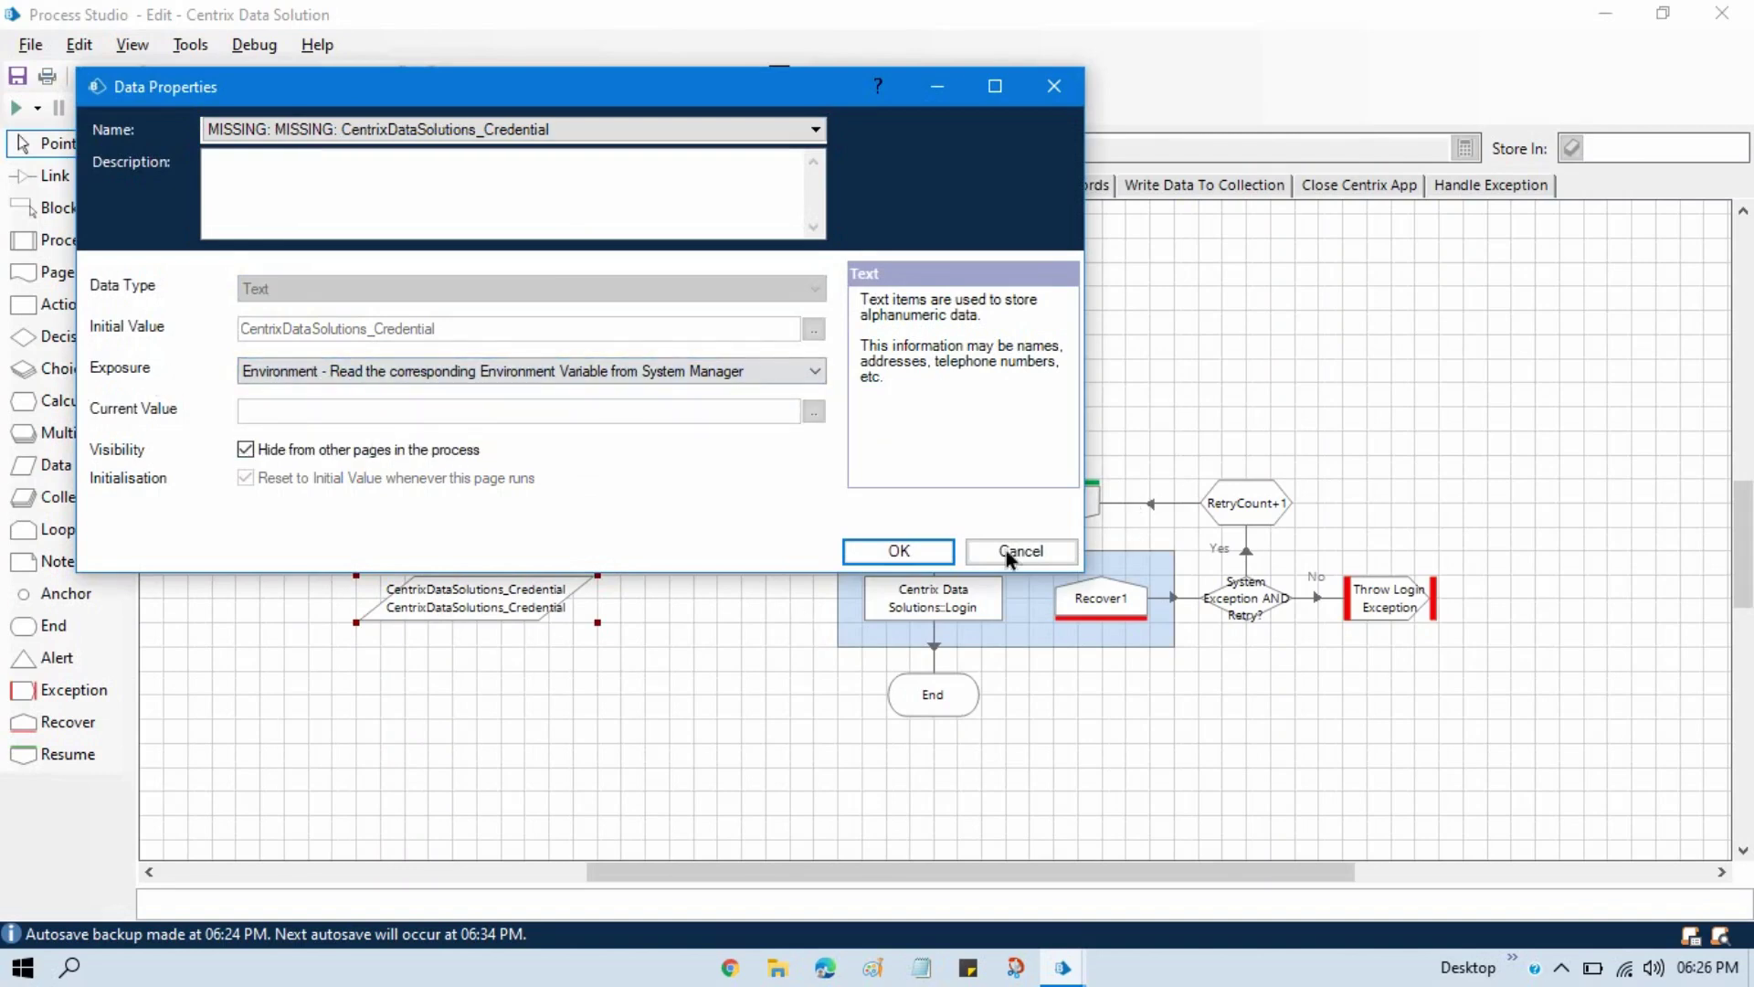
{"action": "left_click", "coordinate": [541, 135]}
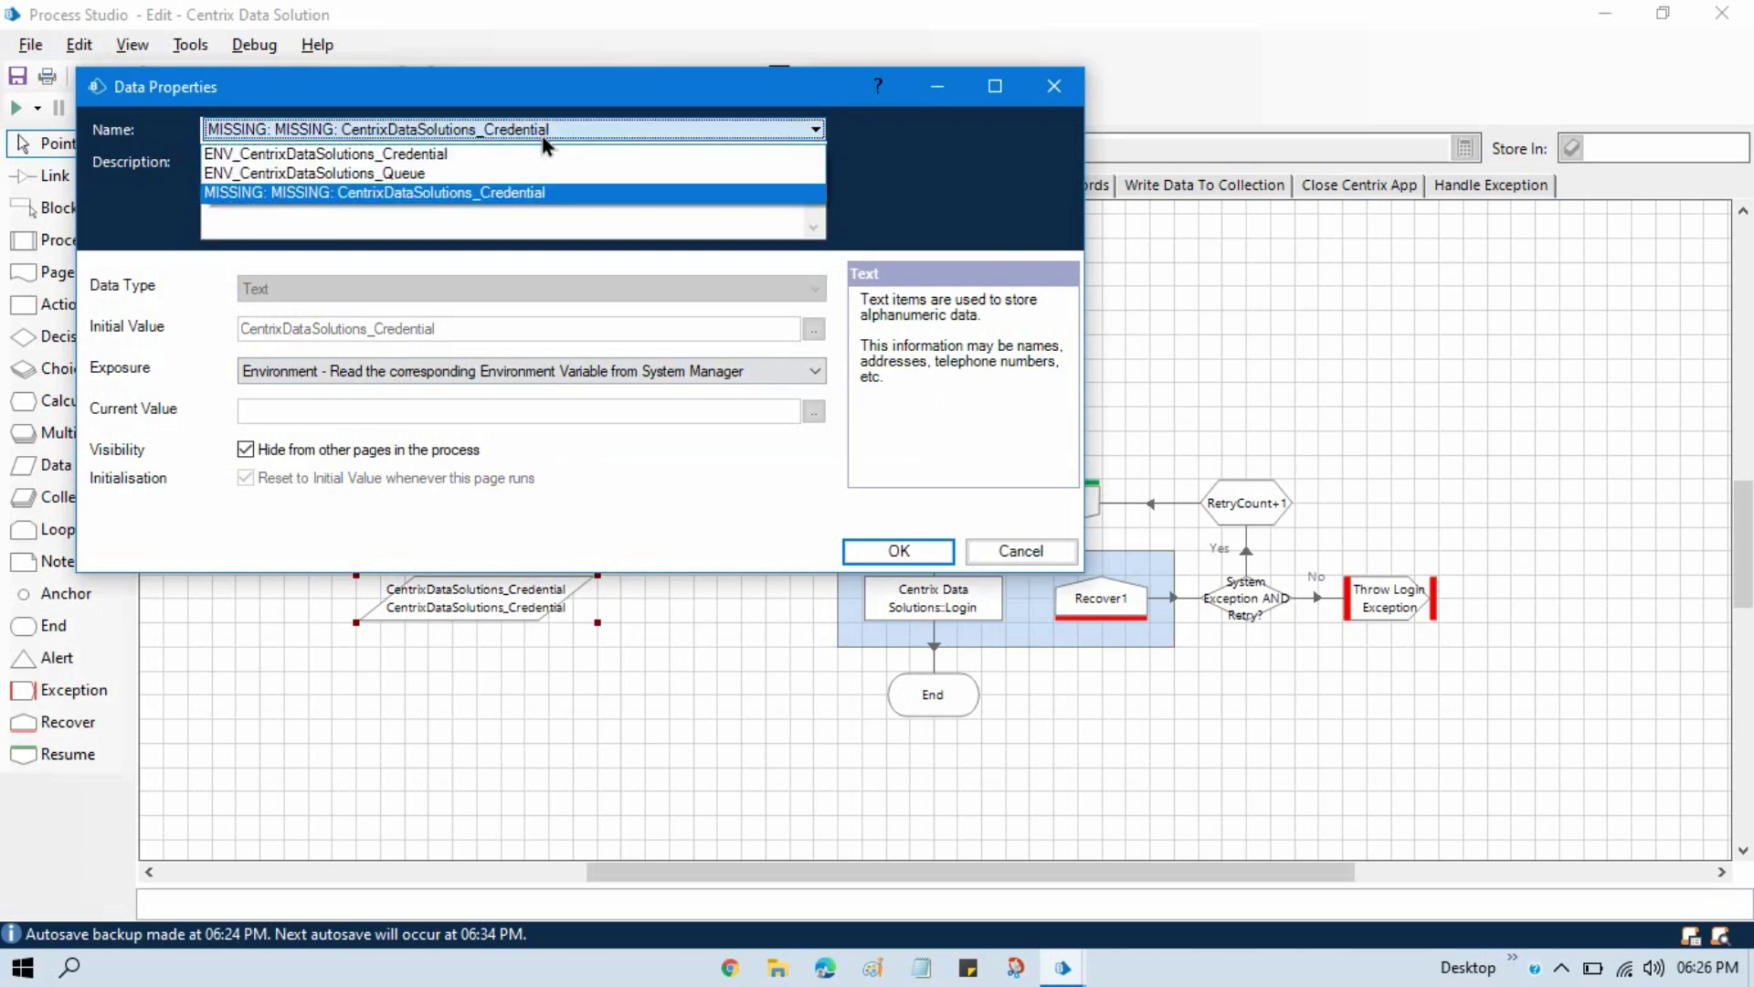
{"action": "left_click", "coordinate": [387, 154]}
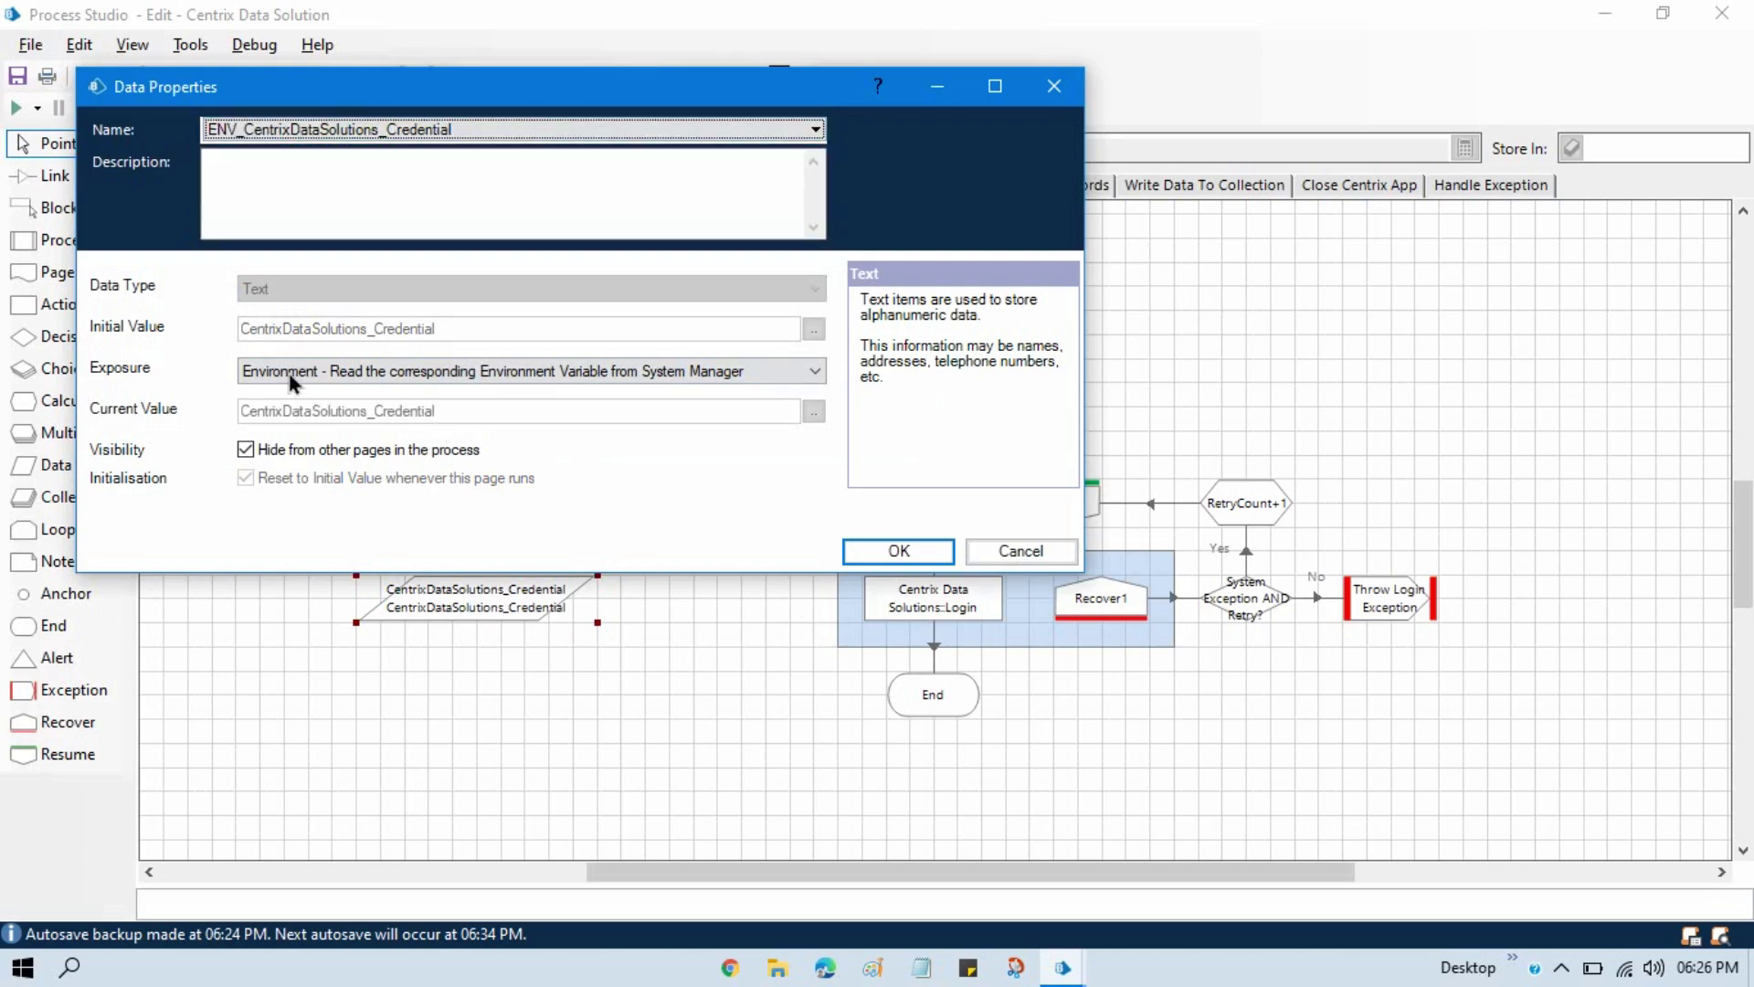
{"action": "left_click", "coordinate": [909, 554]}
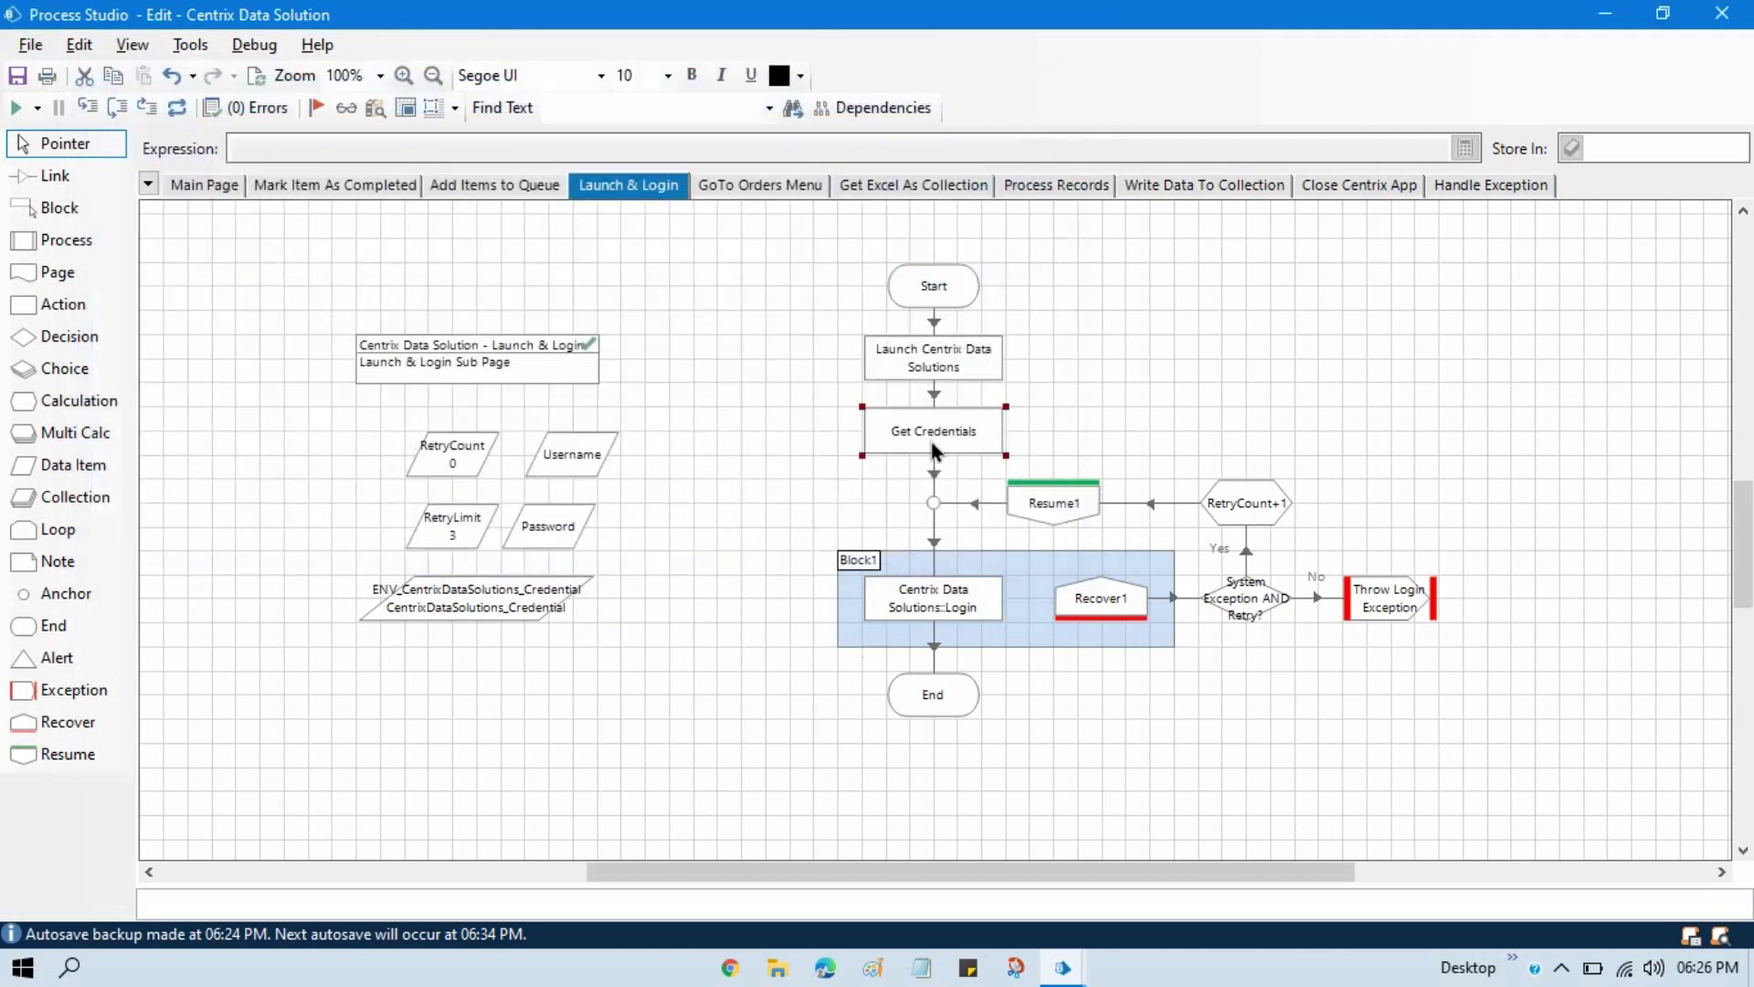
Step: Set the Get Credentials action's Credentials Name input to the text item ENV_CentrixDataSolutions_Credential and confirm the action properties
{"action": "double_click", "coordinate": [929, 436]}
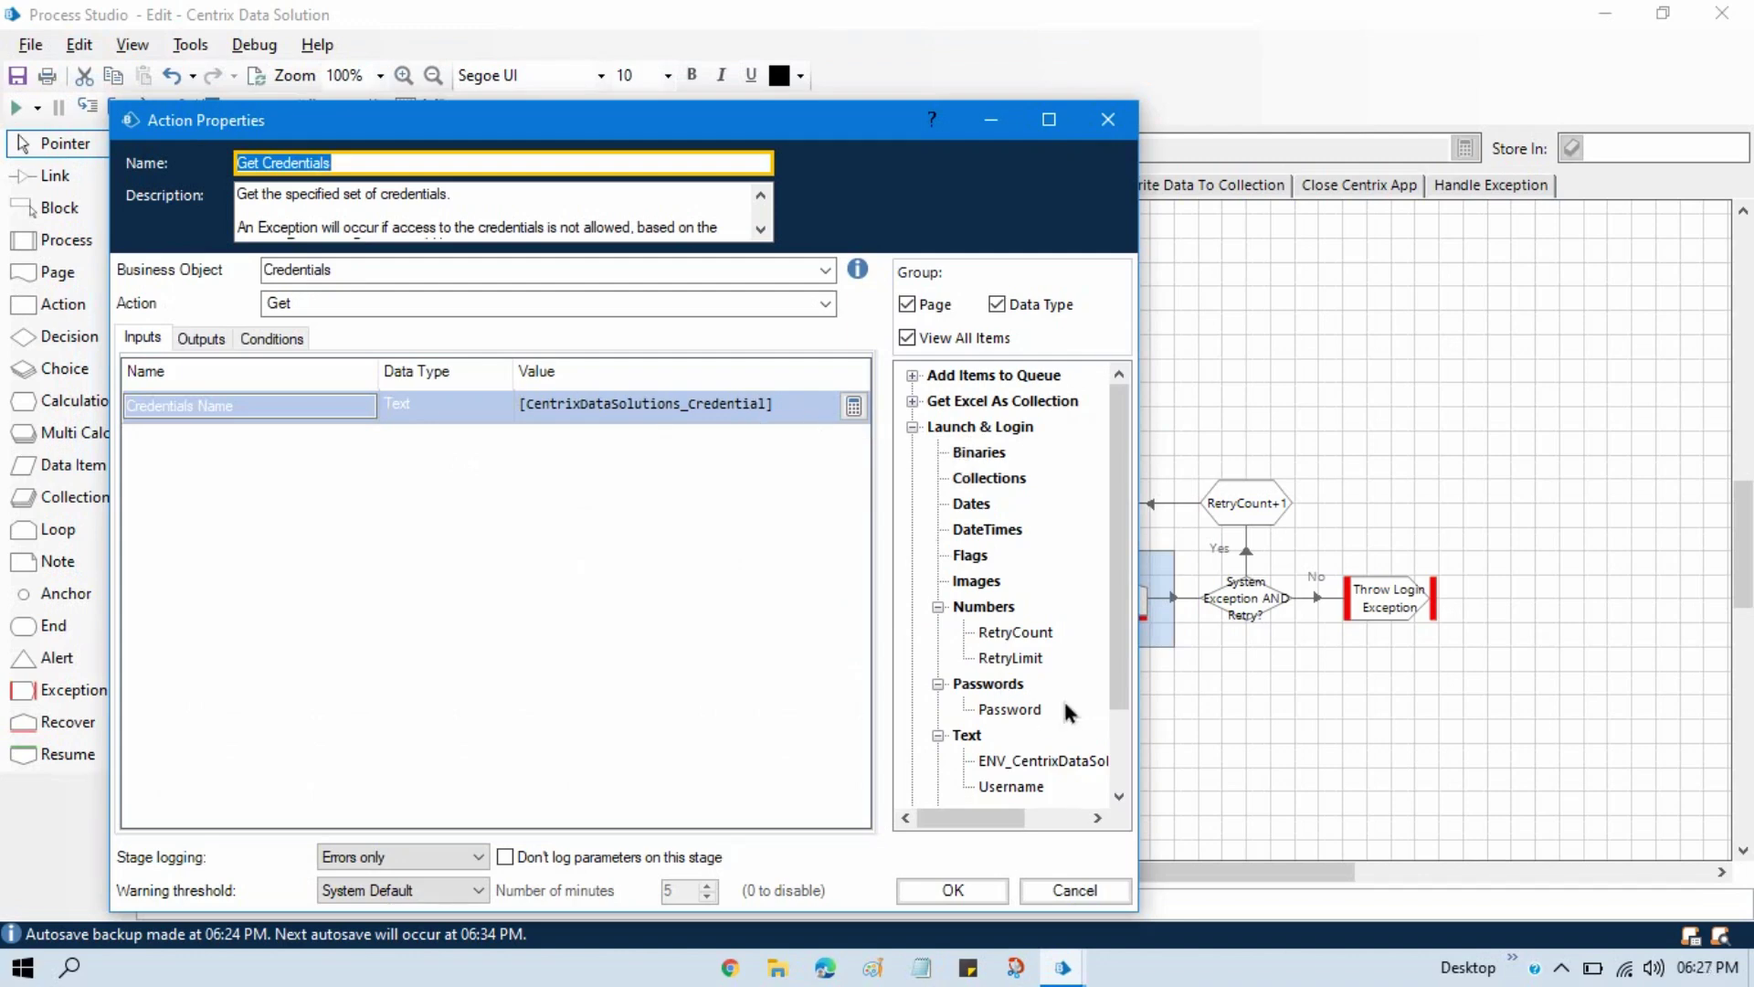
{"action": "left_click_drag", "start_coordinate": [1042, 760], "coordinate": [791, 408]}
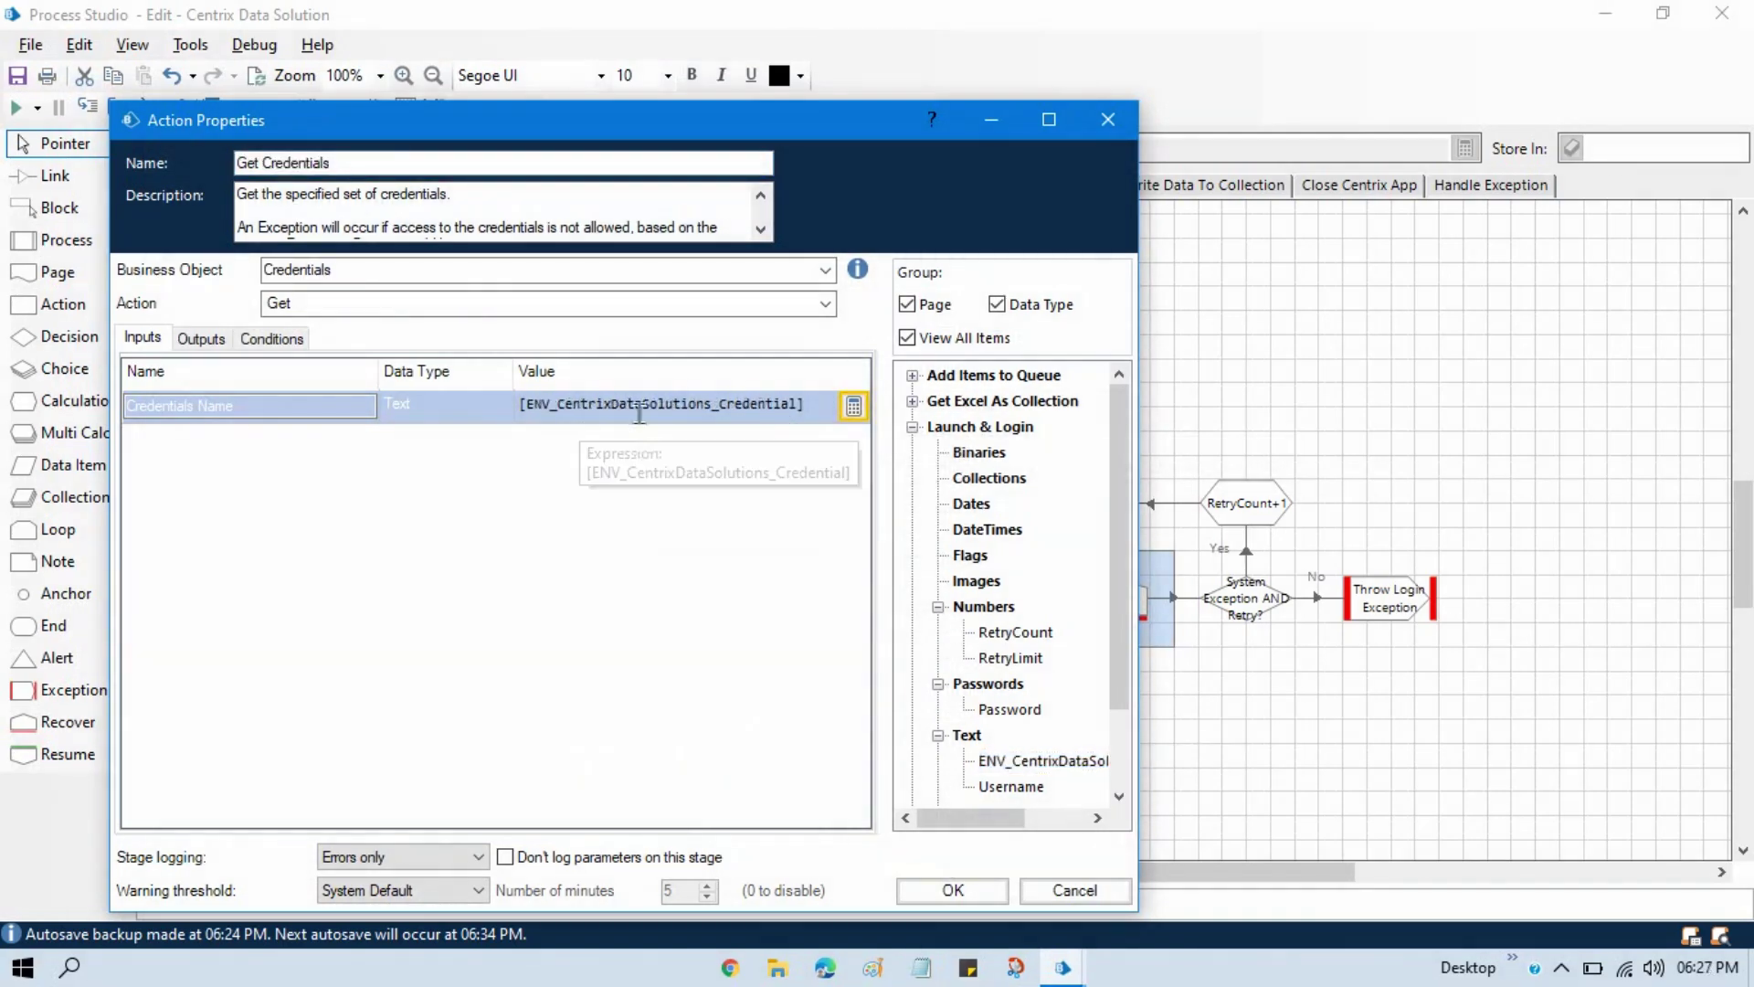
{"action": "left_click", "coordinate": [953, 890]}
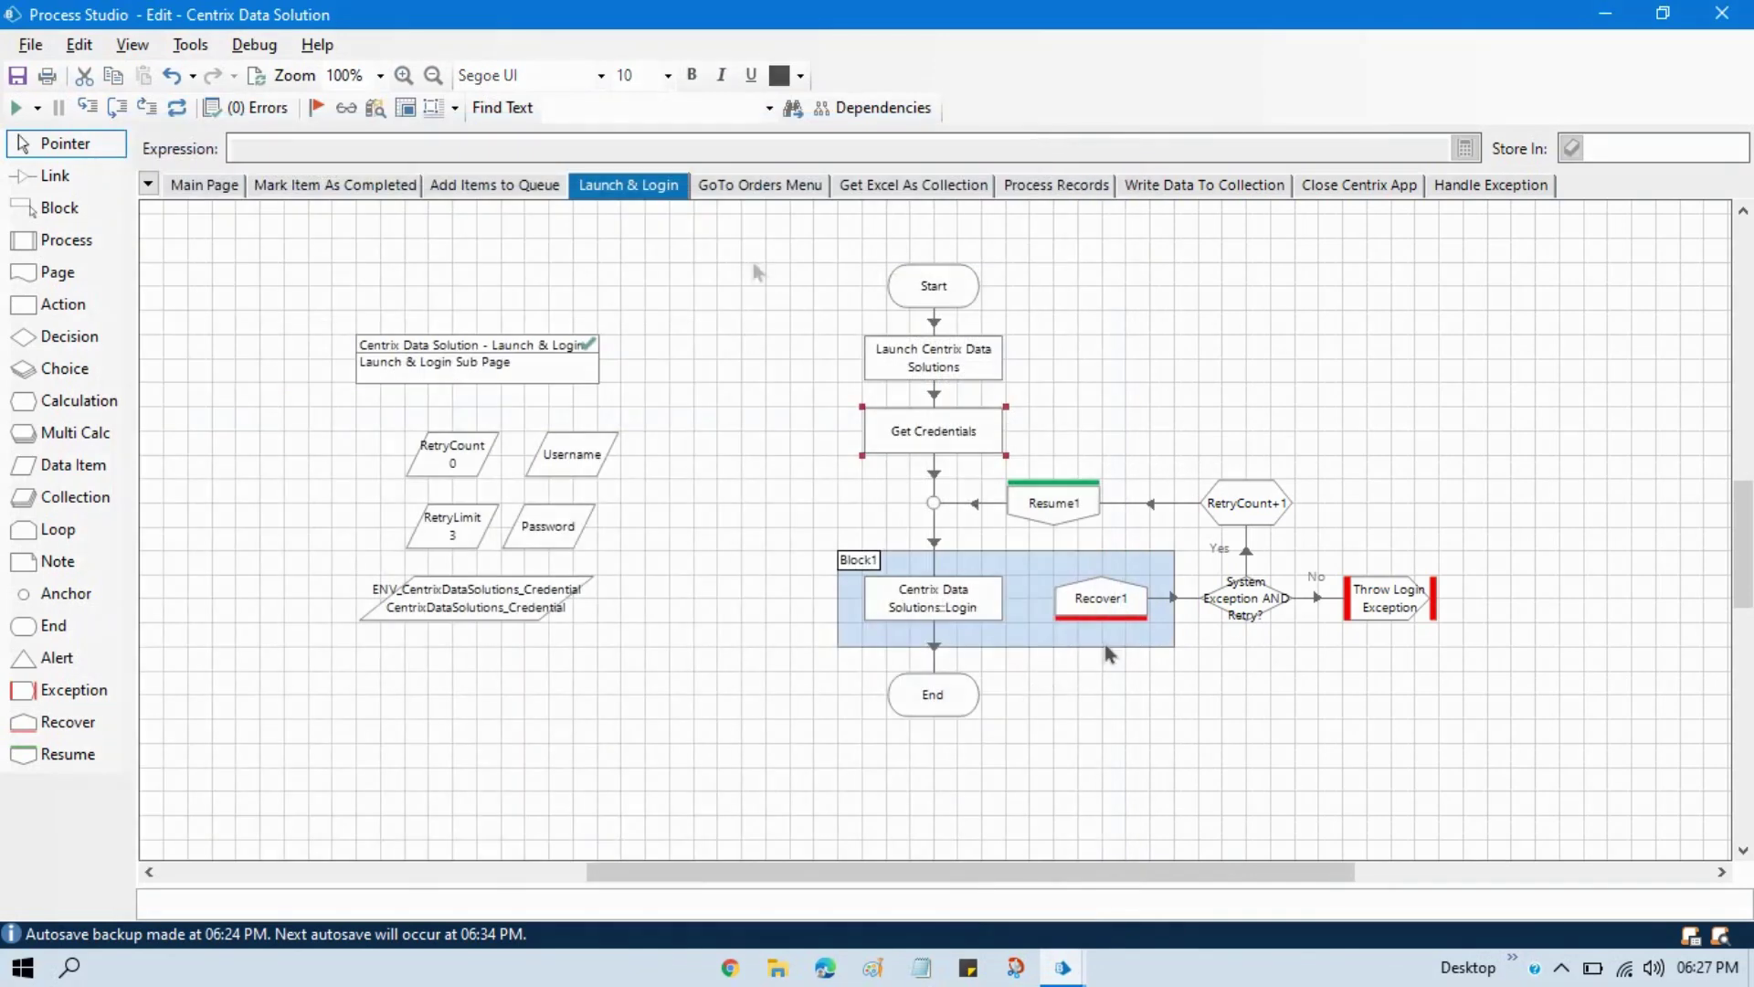
Step: Copy the initial value of the Excel Filename data item on the Get Excel As Collection page, leaving its properties unmodified
{"action": "left_click", "coordinate": [917, 186]}
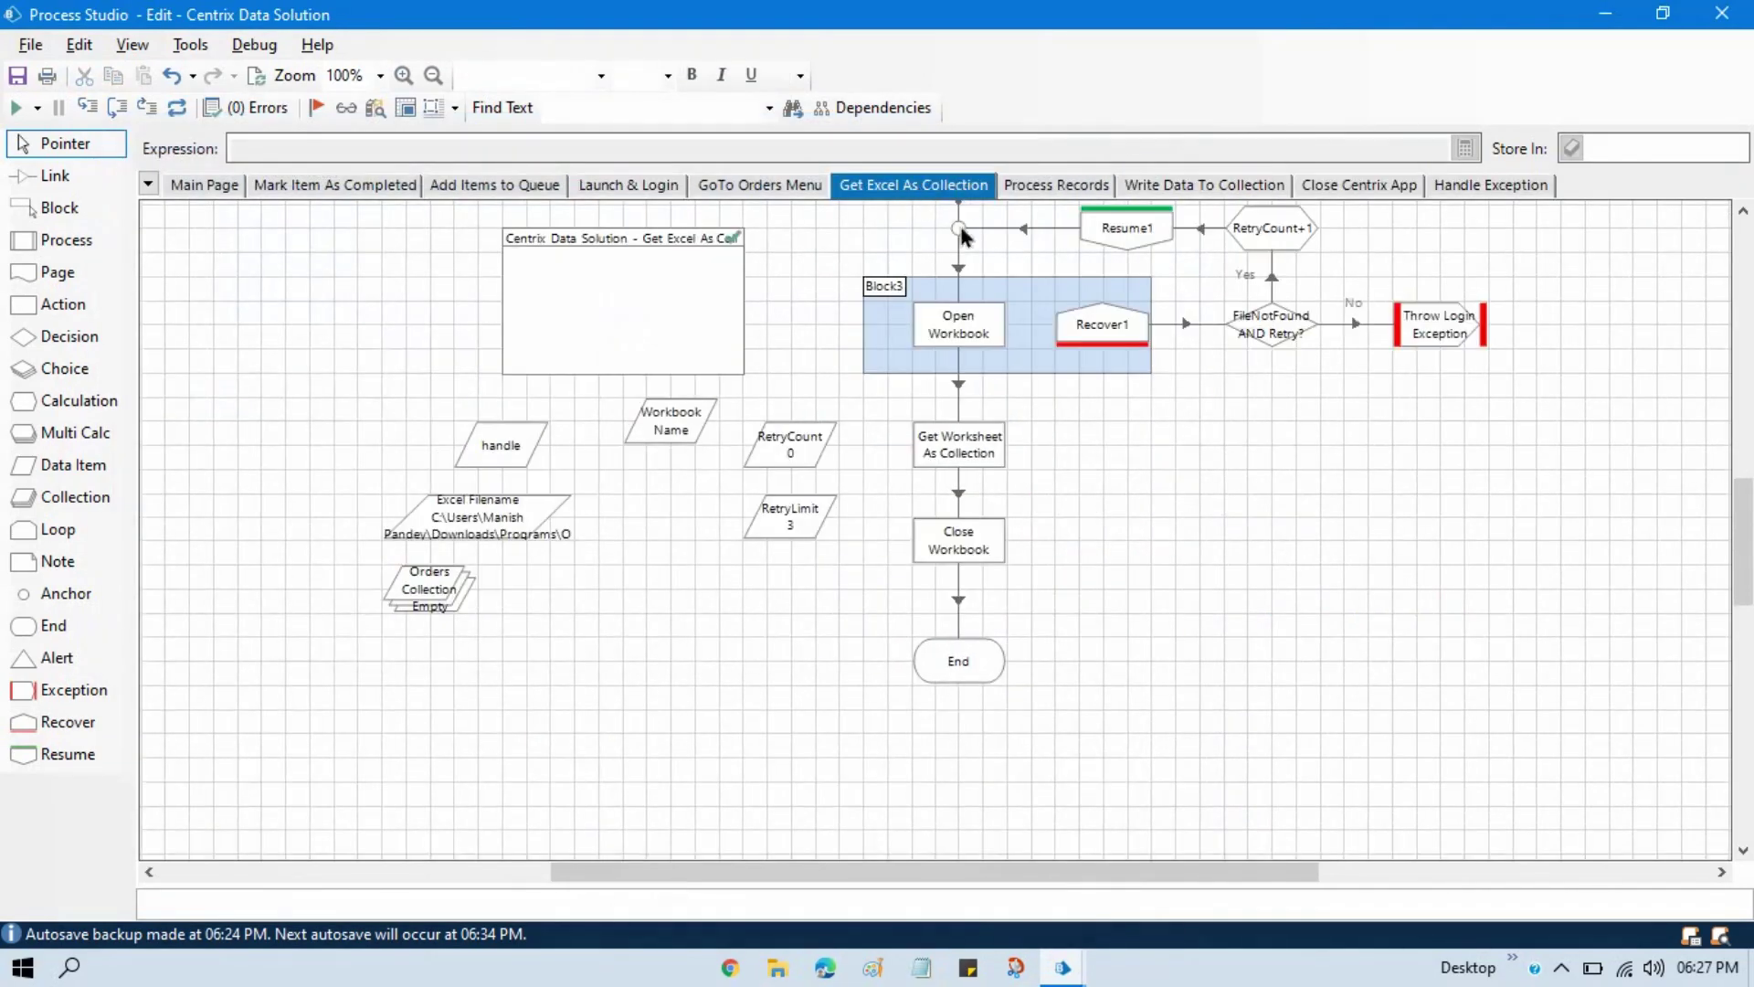
{"action": "double_click", "coordinate": [496, 515]}
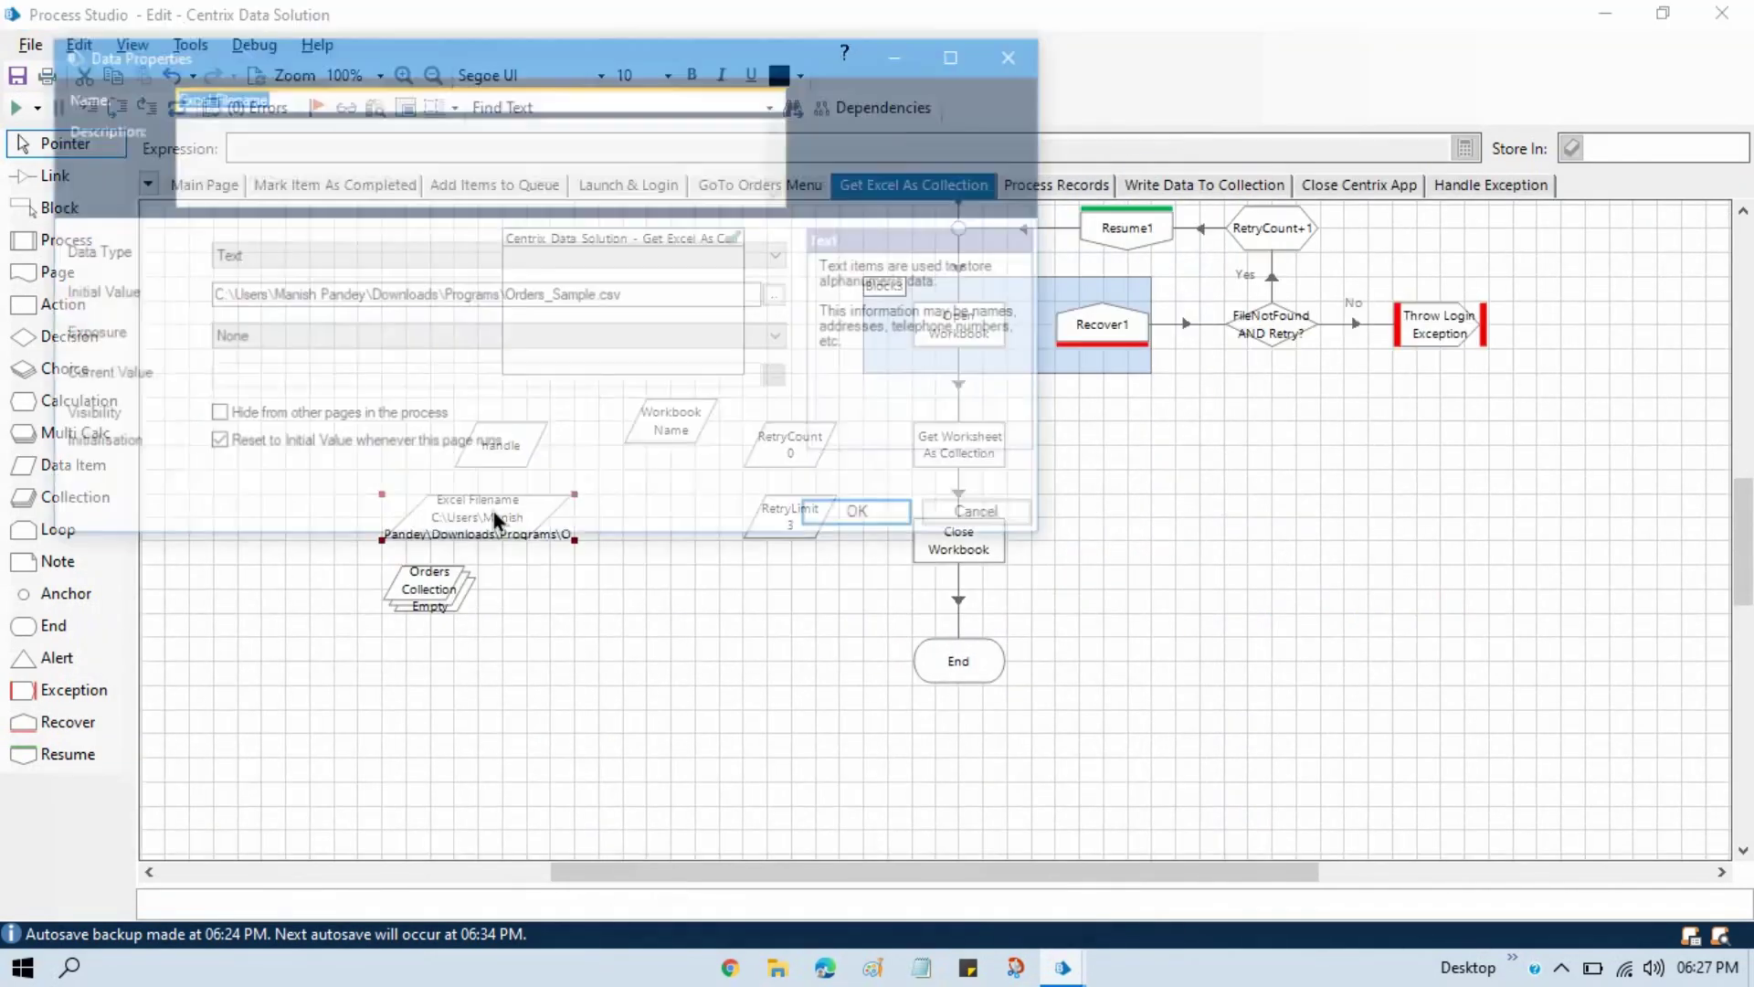
{"action": "left_click_drag", "start_coordinate": [640, 295], "coordinate": [194, 297]}
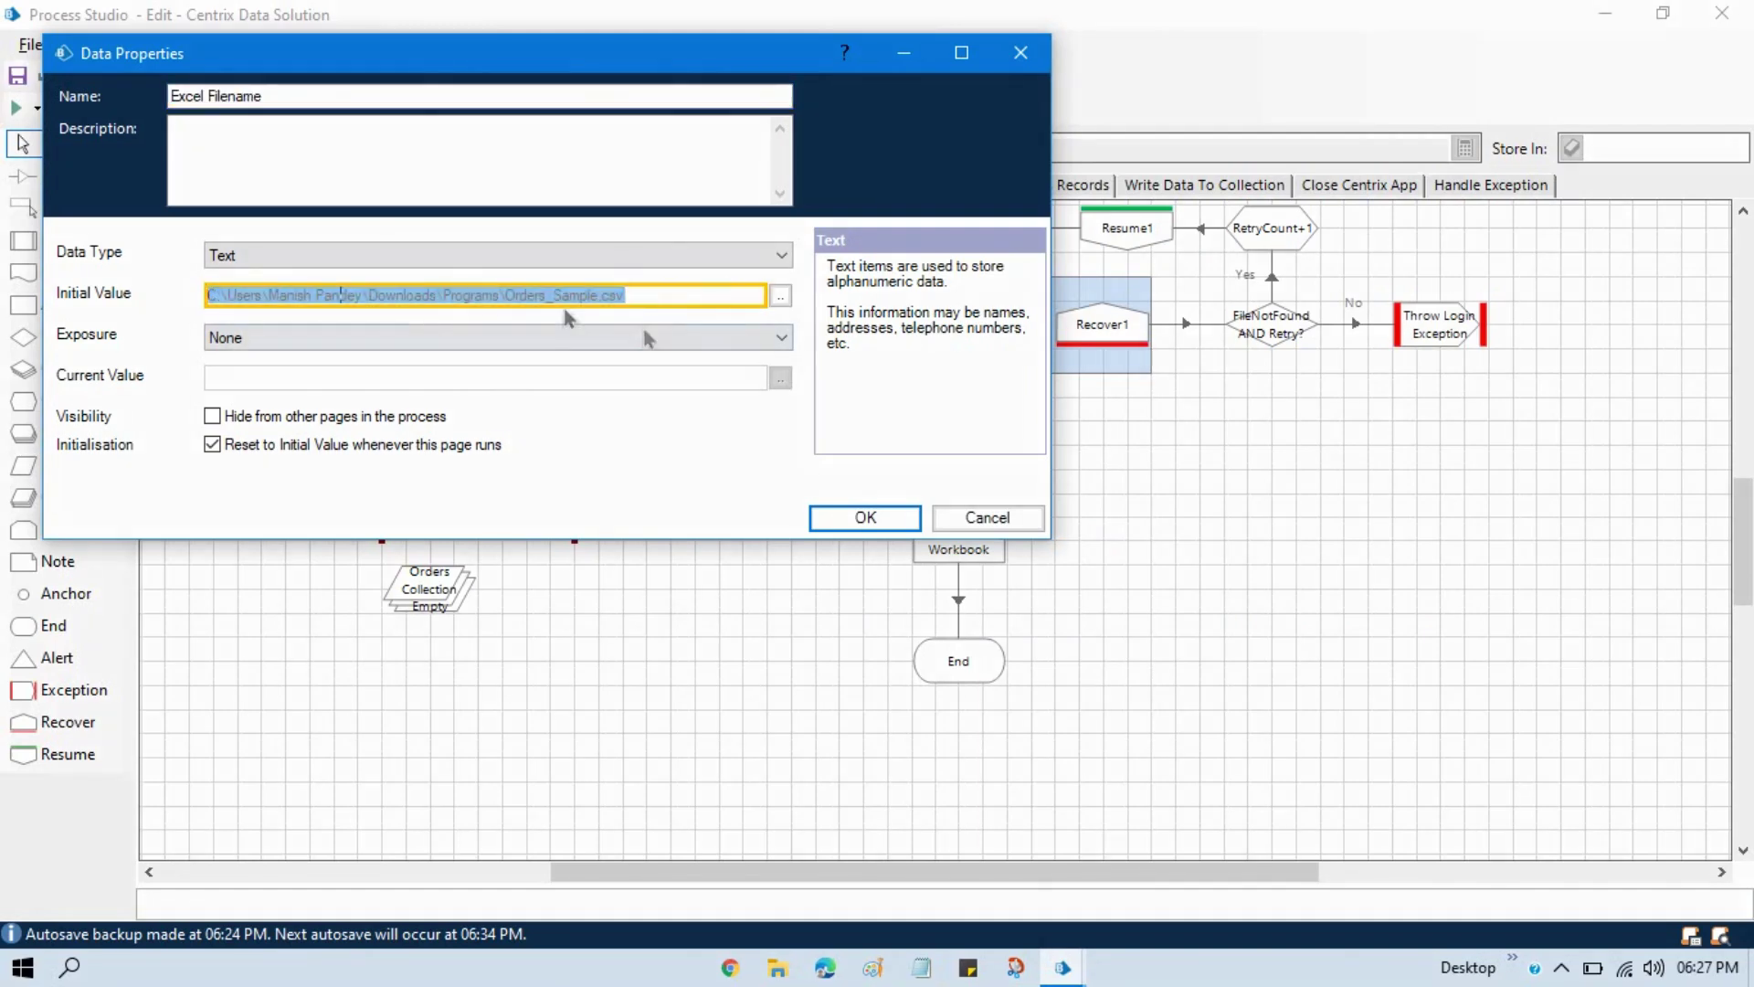
{"action": "left_click", "coordinate": [648, 295]}
{"action": "left_click_drag", "start_coordinate": [648, 295], "coordinate": [53, 296]}
{"action": "key", "text": "ctrl+c"}
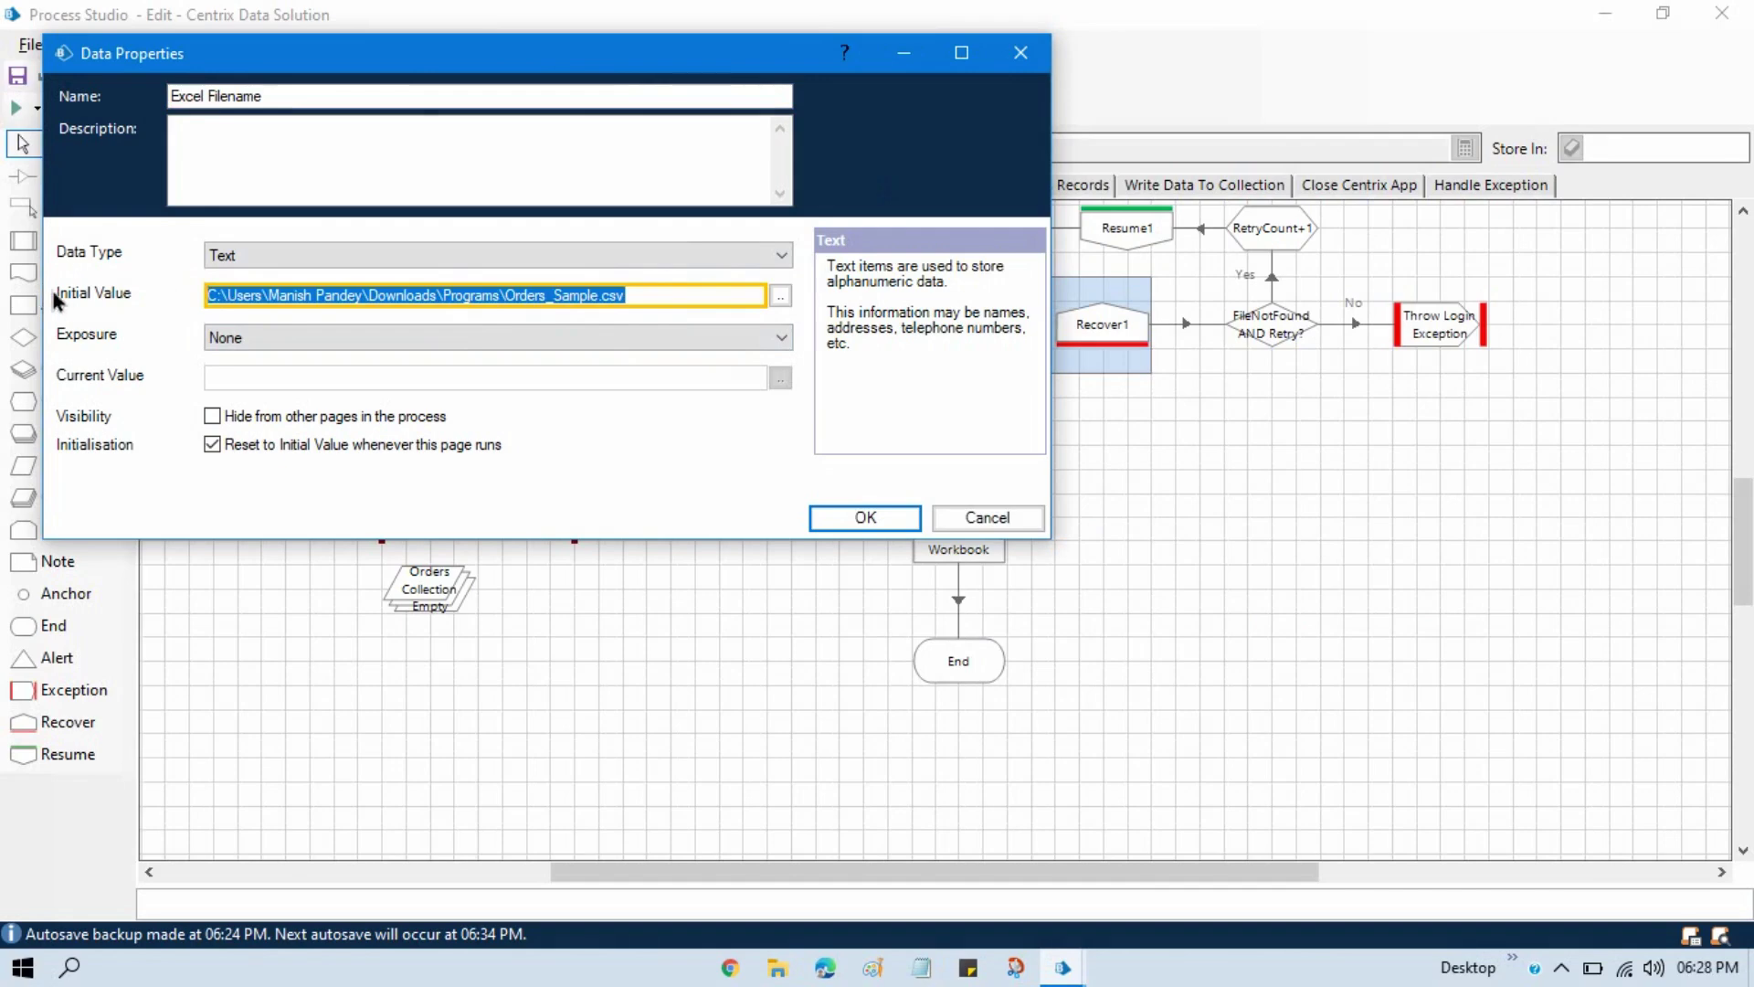
{"action": "left_click", "coordinate": [980, 518]}
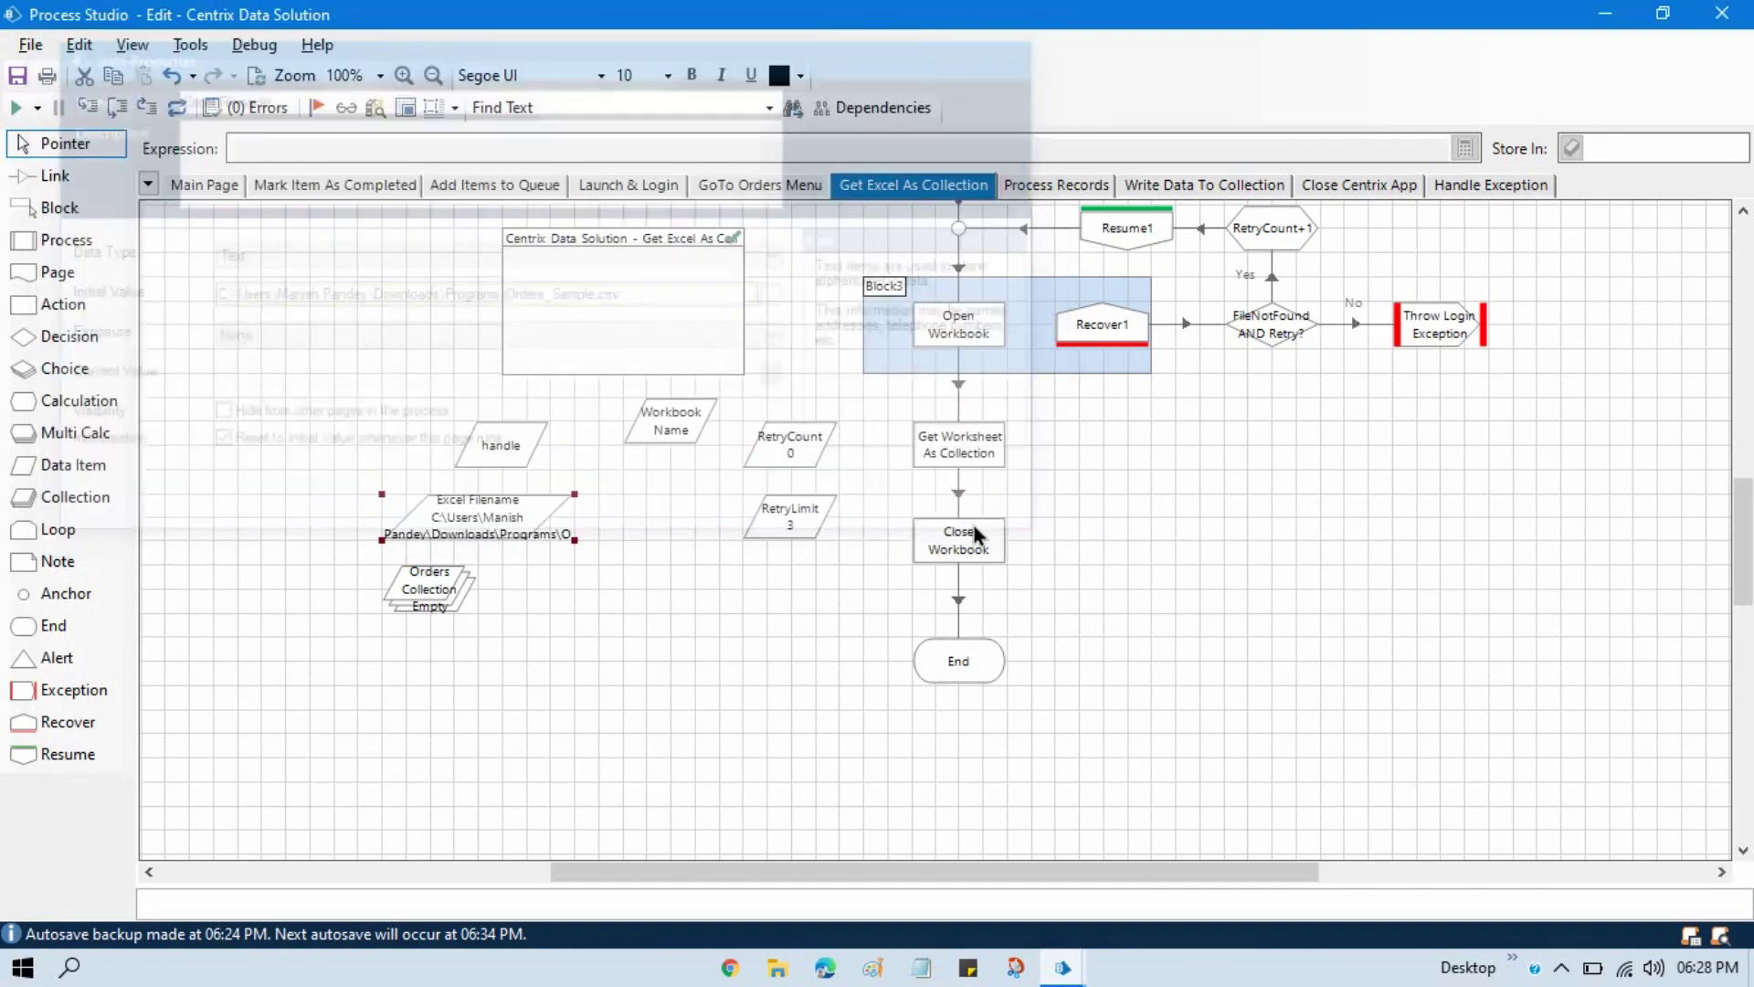
Step: In System Manager, add an object environment variable named ENV_Excel_FileName of type Text, with the copied Orders_Sample.csv path as its value, and apply it
{"action": "key", "text": "alt+Tab"}
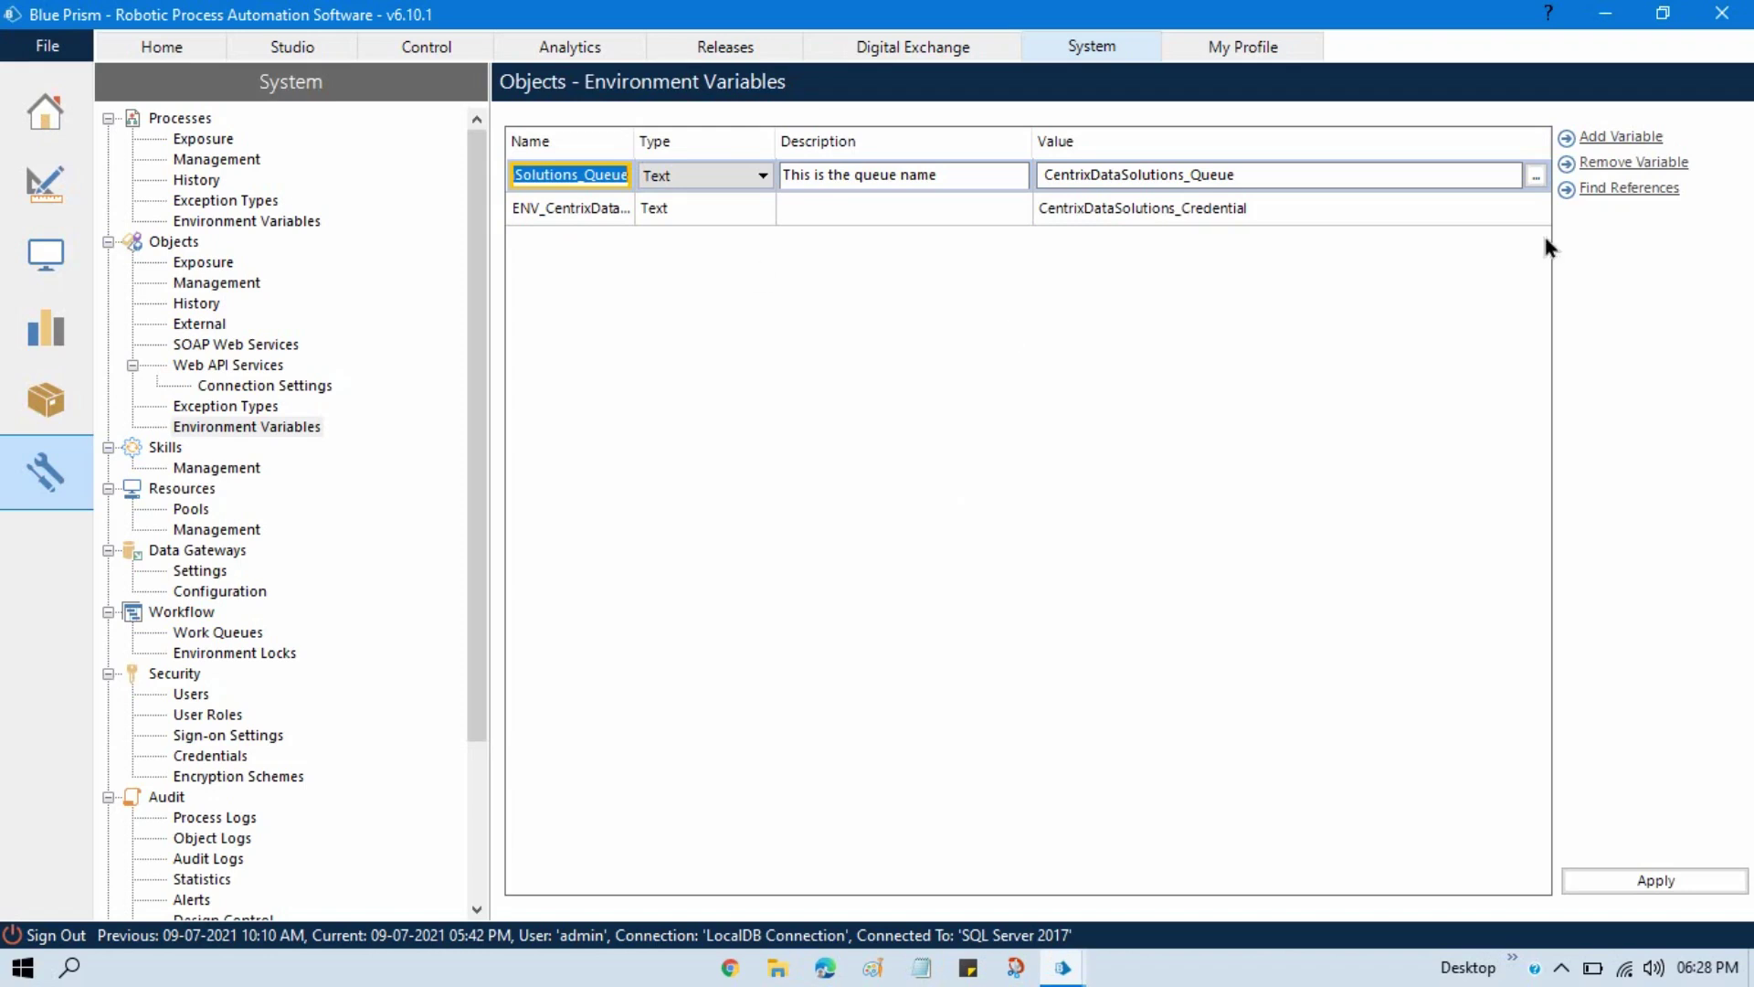
{"action": "left_click", "coordinate": [1606, 139]}
{"action": "left_click", "coordinate": [574, 246]}
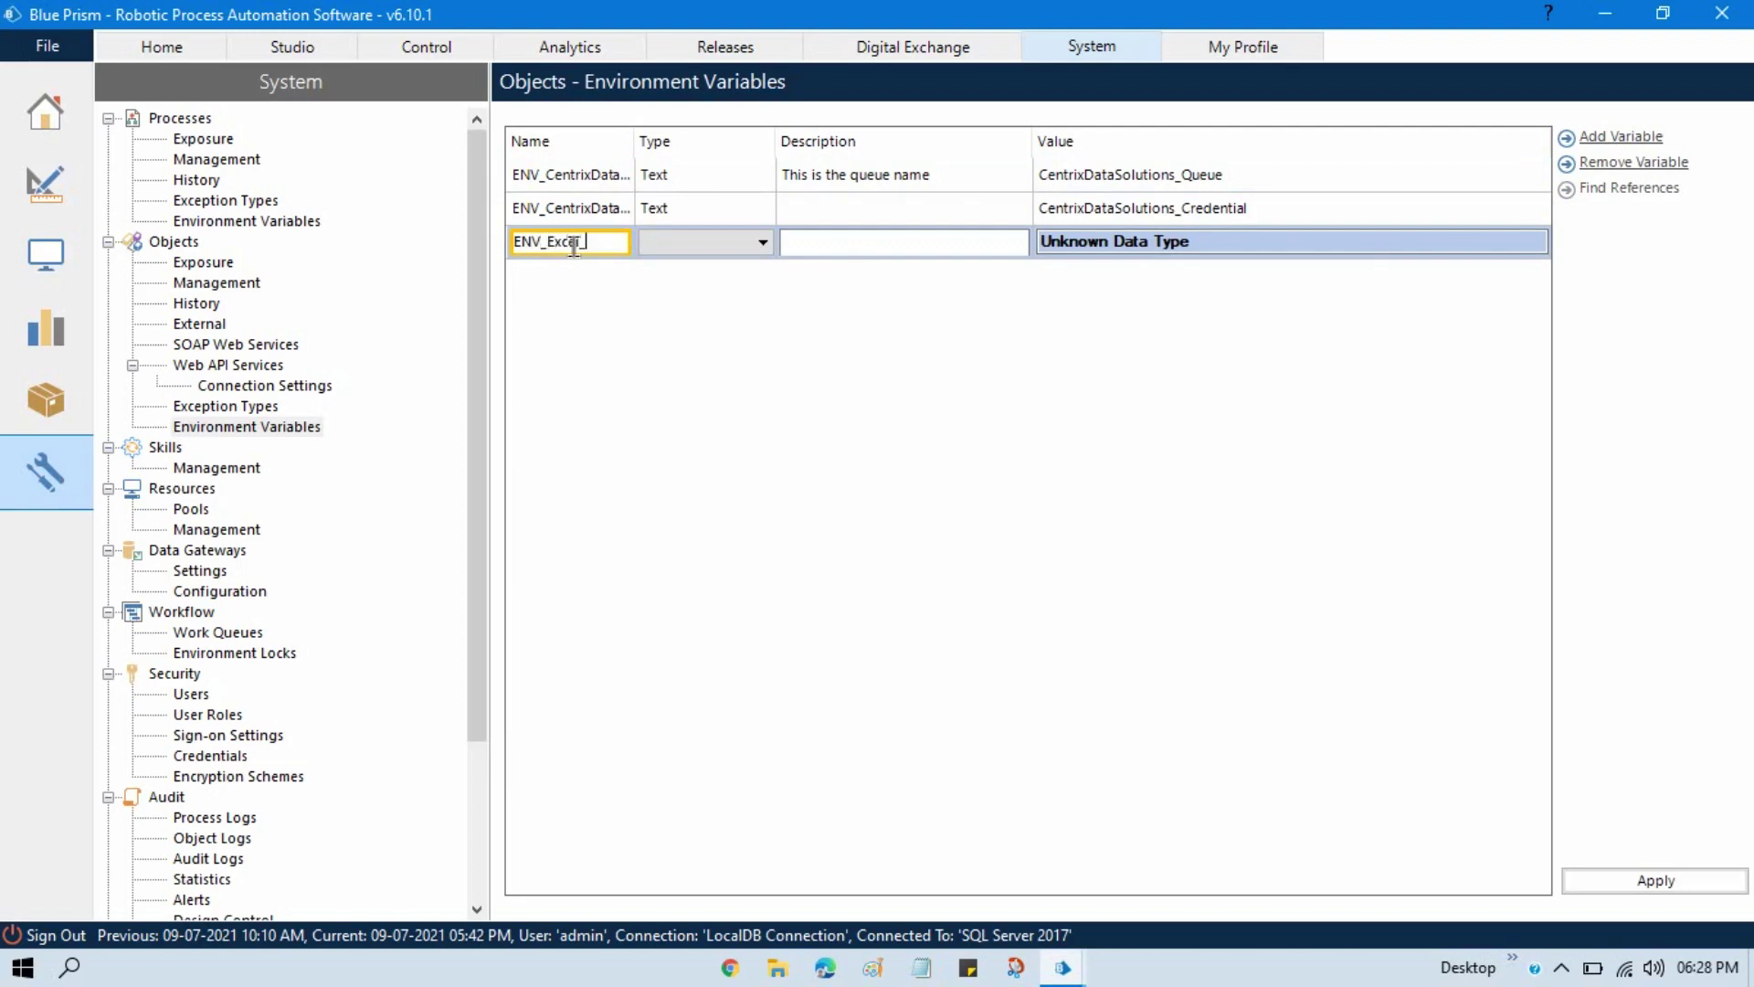
{"action": "type", "text": "ENV_Excel_FileName"}
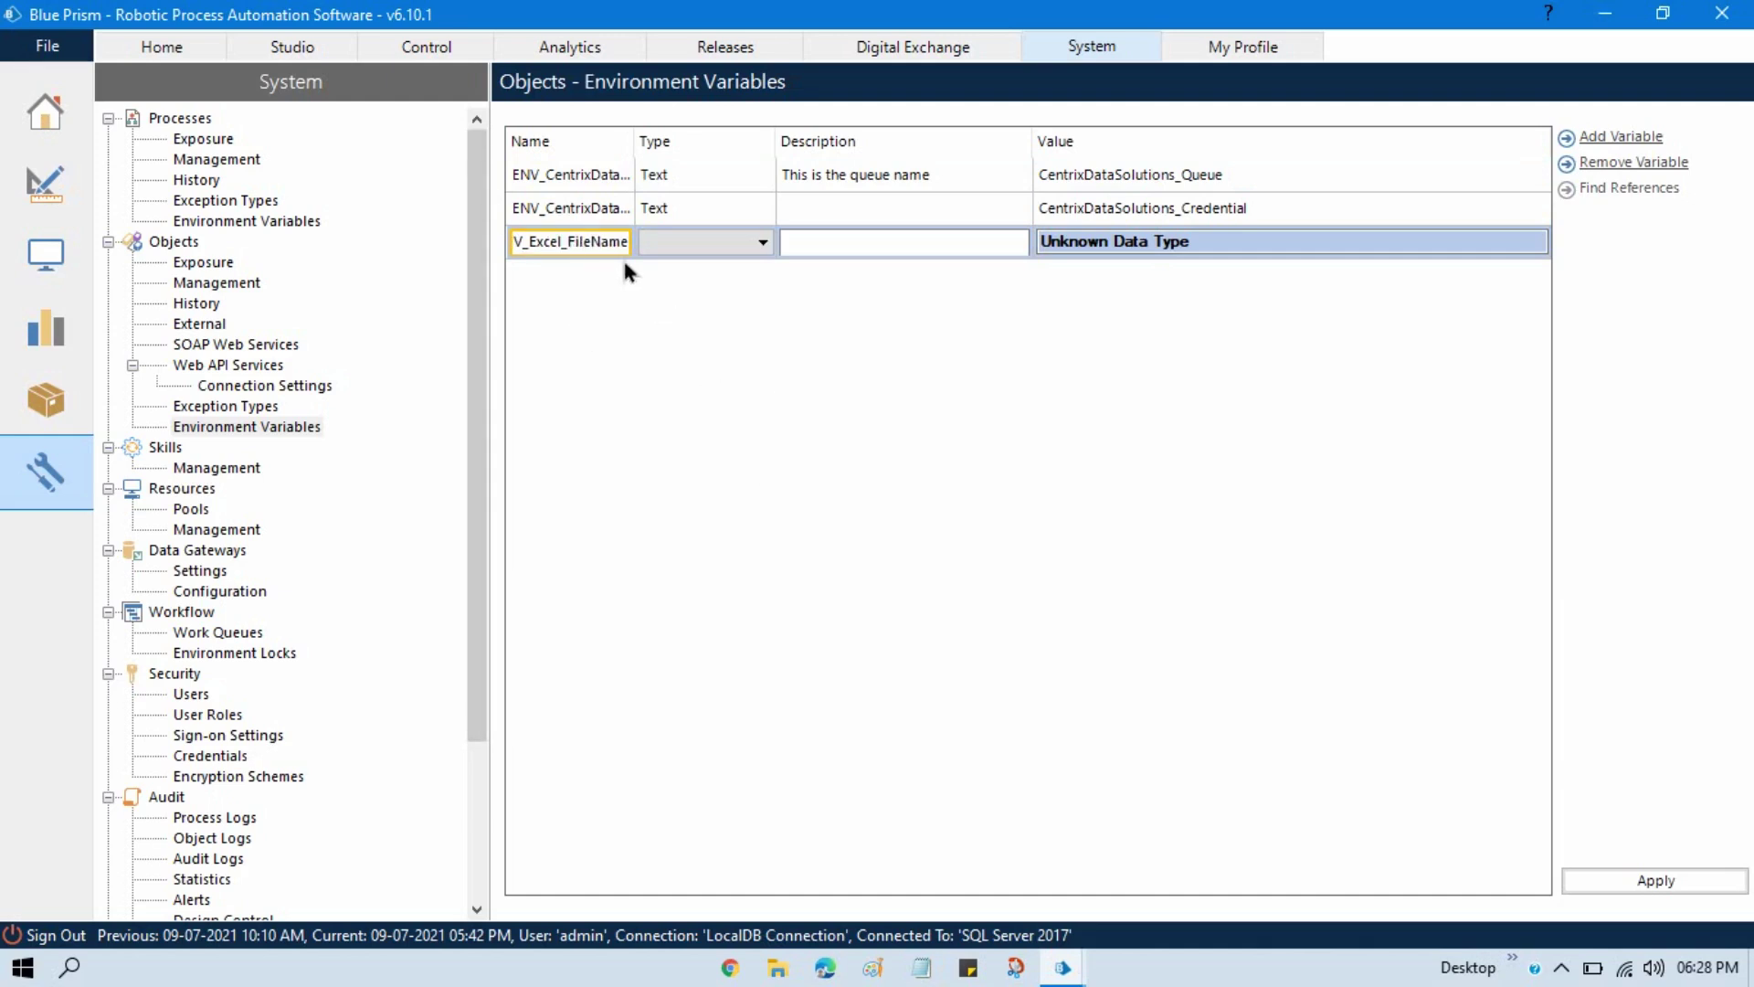
{"action": "left_click", "coordinate": [762, 243]}
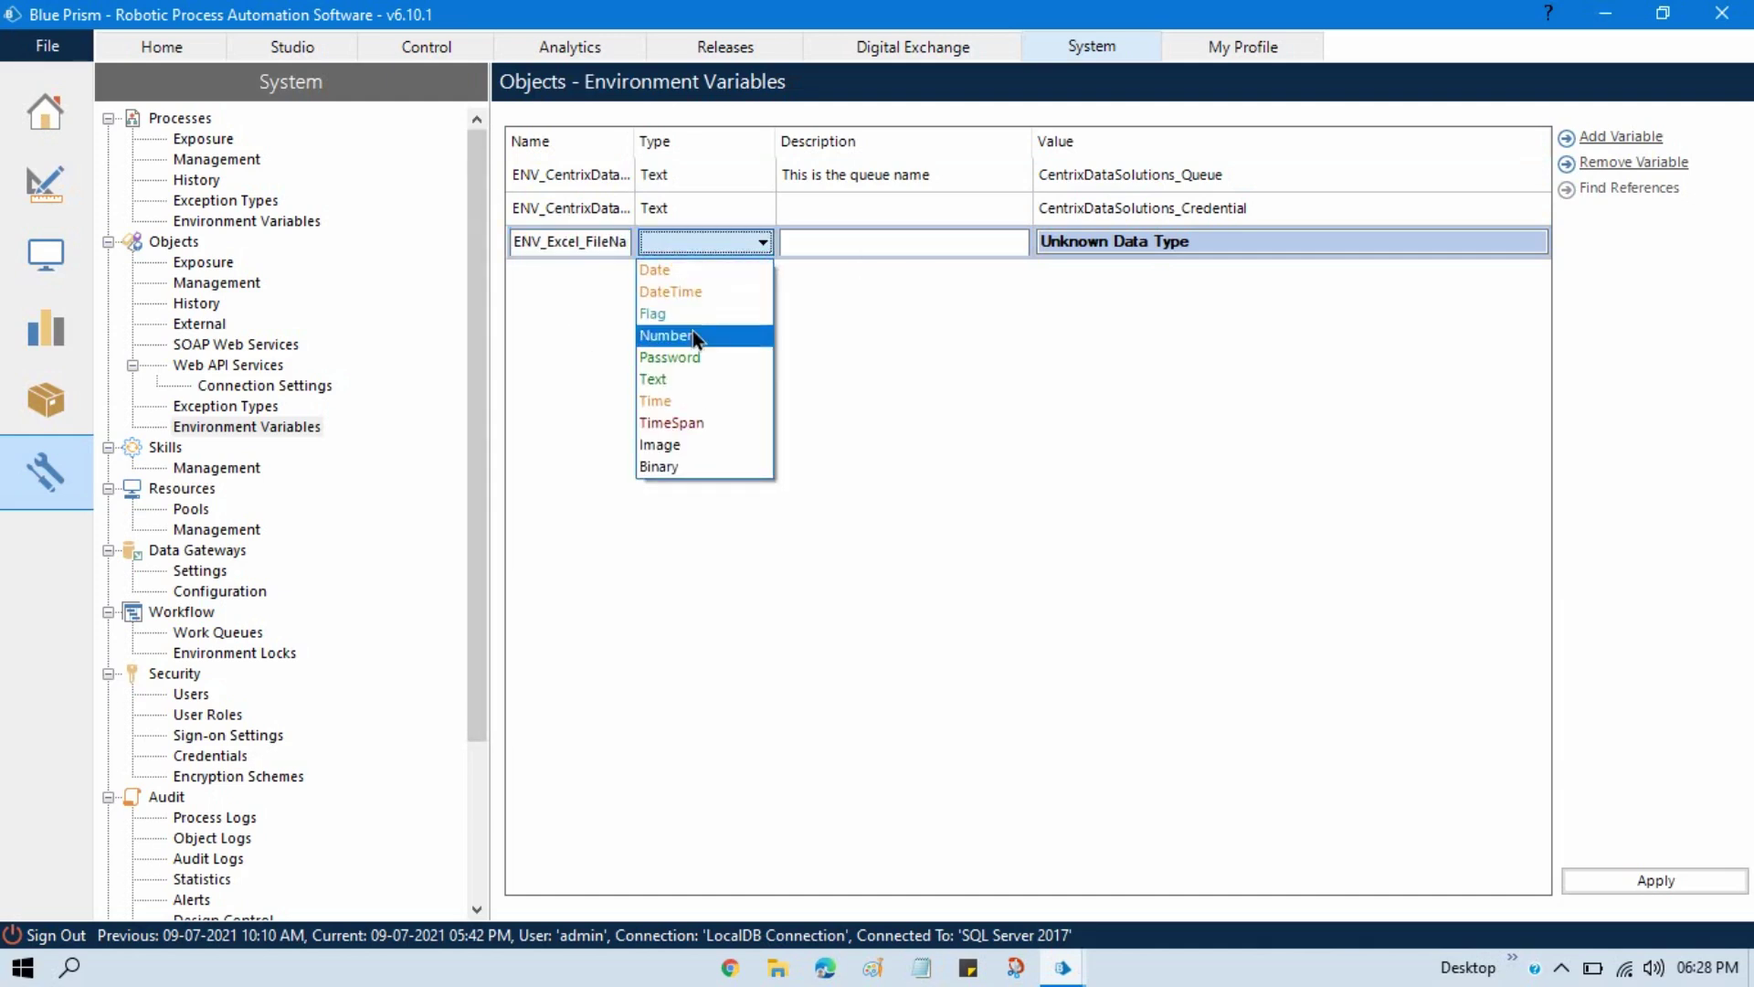
{"action": "left_click", "coordinate": [683, 380]}
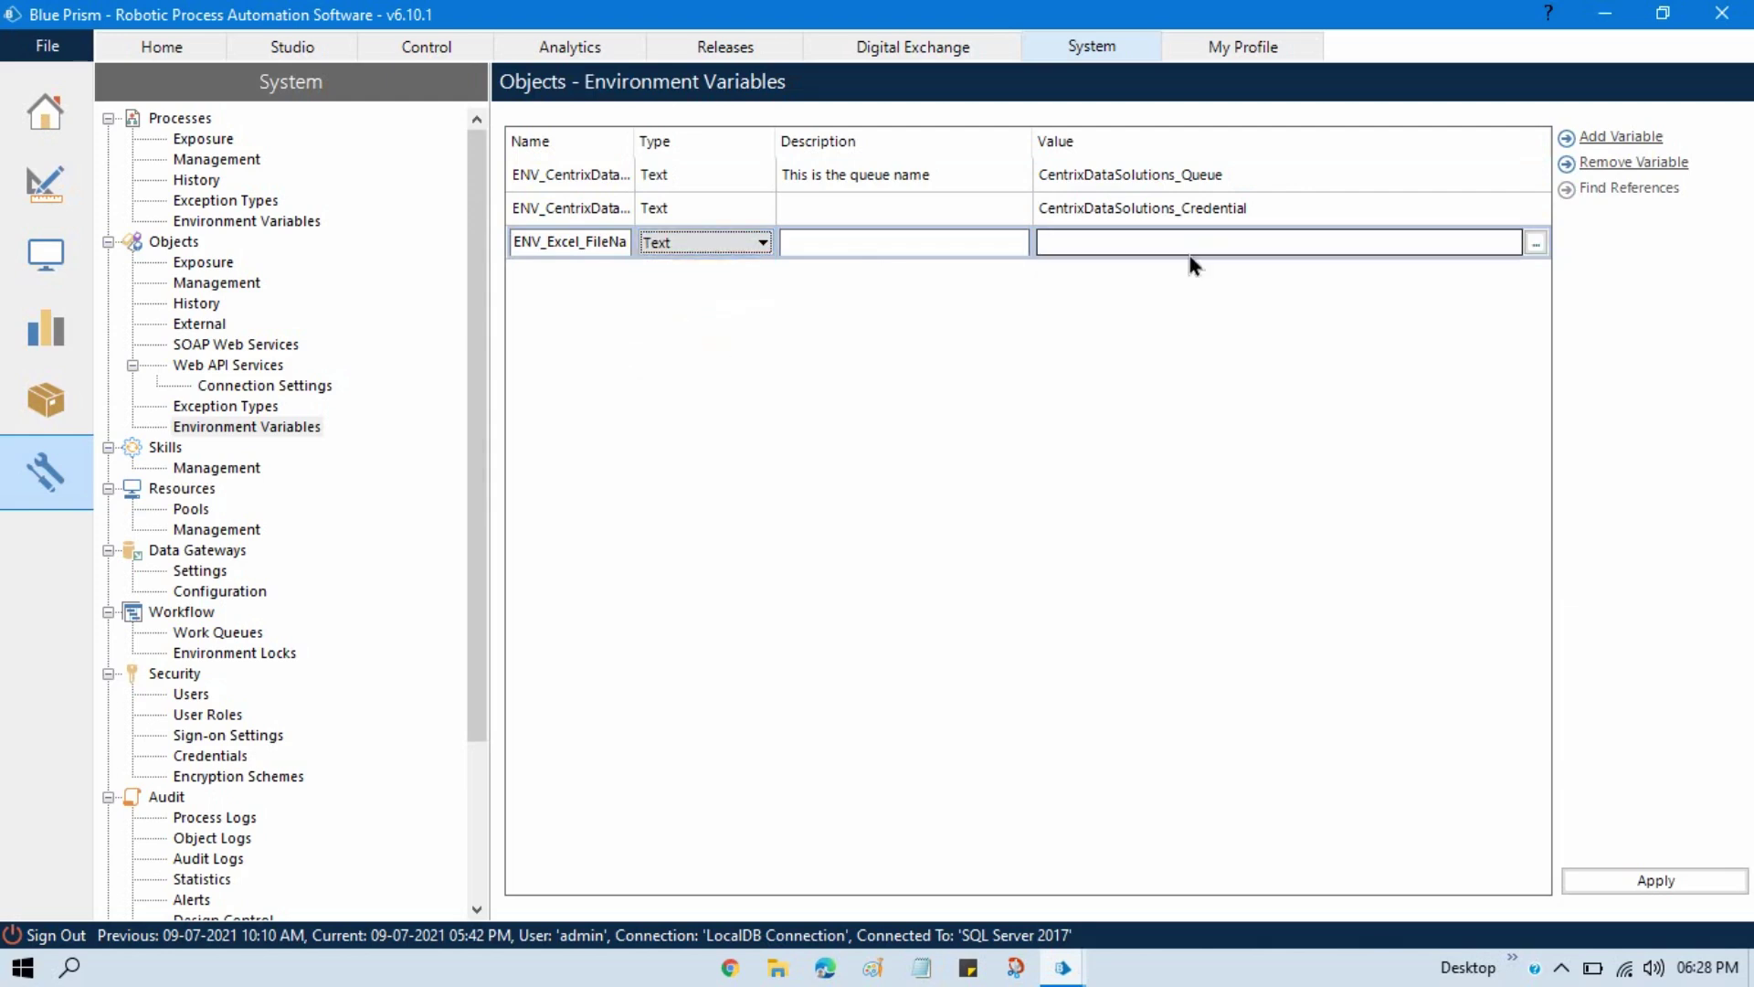
{"action": "left_click", "coordinate": [1190, 253]}
{"action": "key", "text": "ctrl+v"}
{"action": "key", "text": "shift+Tab"}
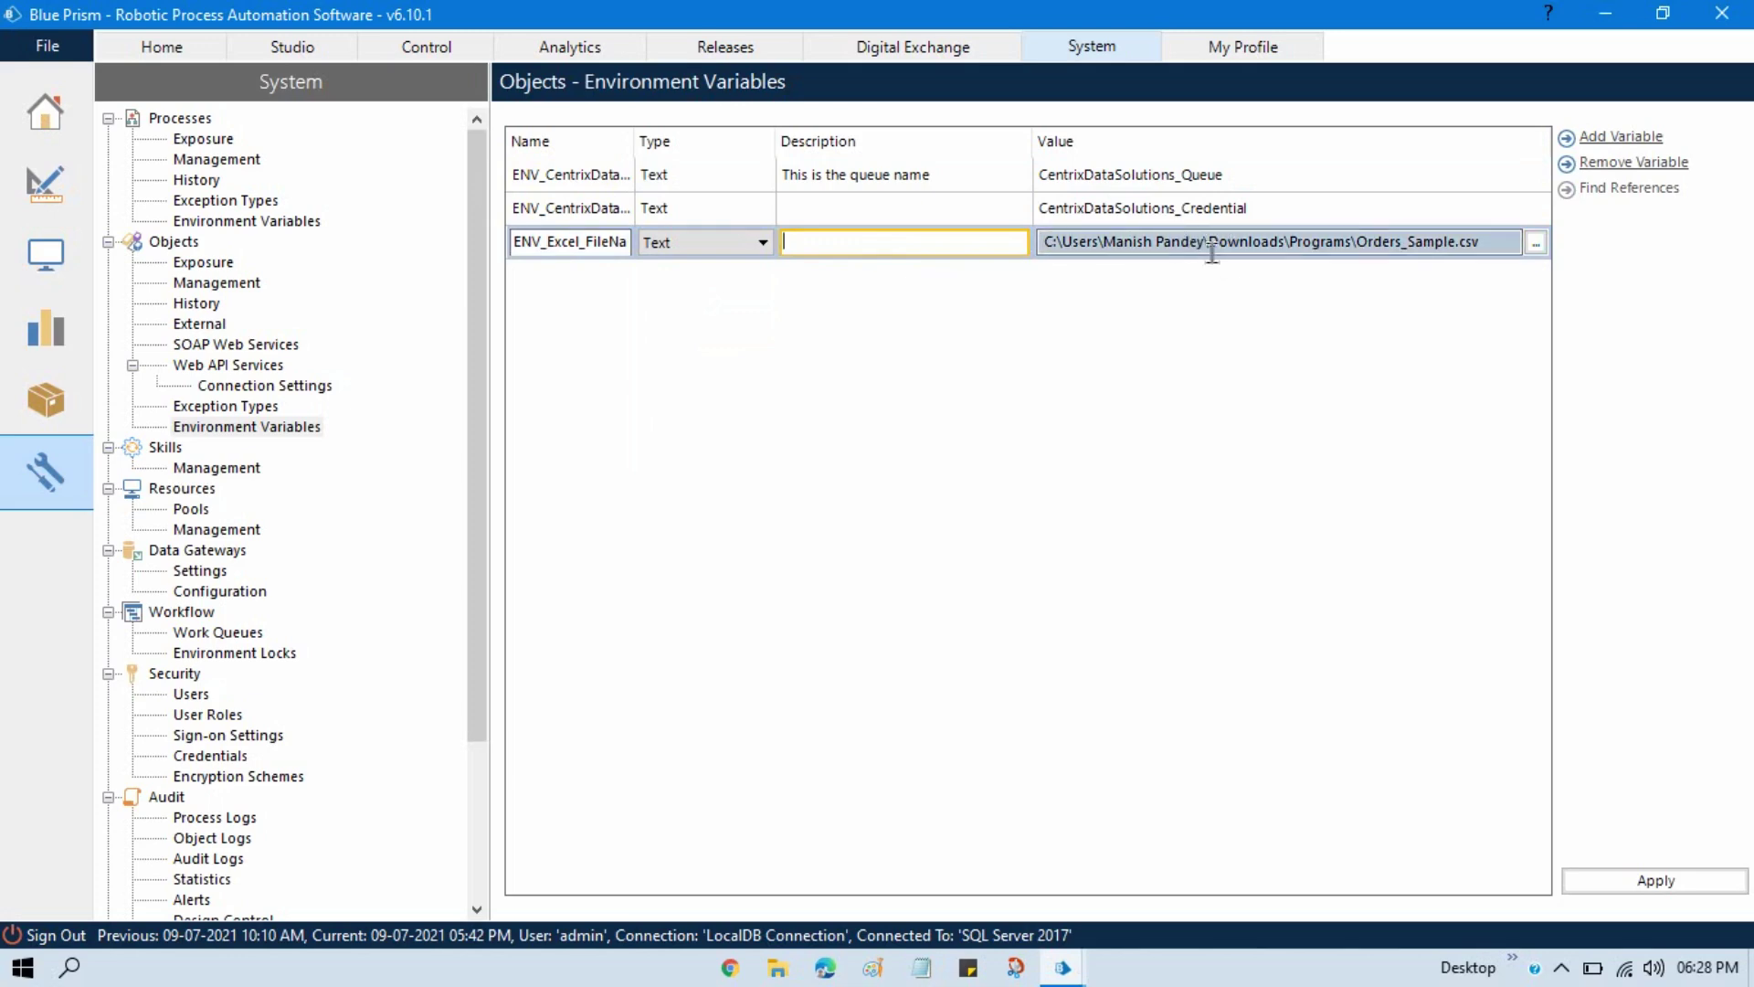
Step: In Process Studio, set the Excel Filename data item's exposure to Environment and bind it to ENV_Excel_FileName
{"action": "key", "text": "alt+Tab"}
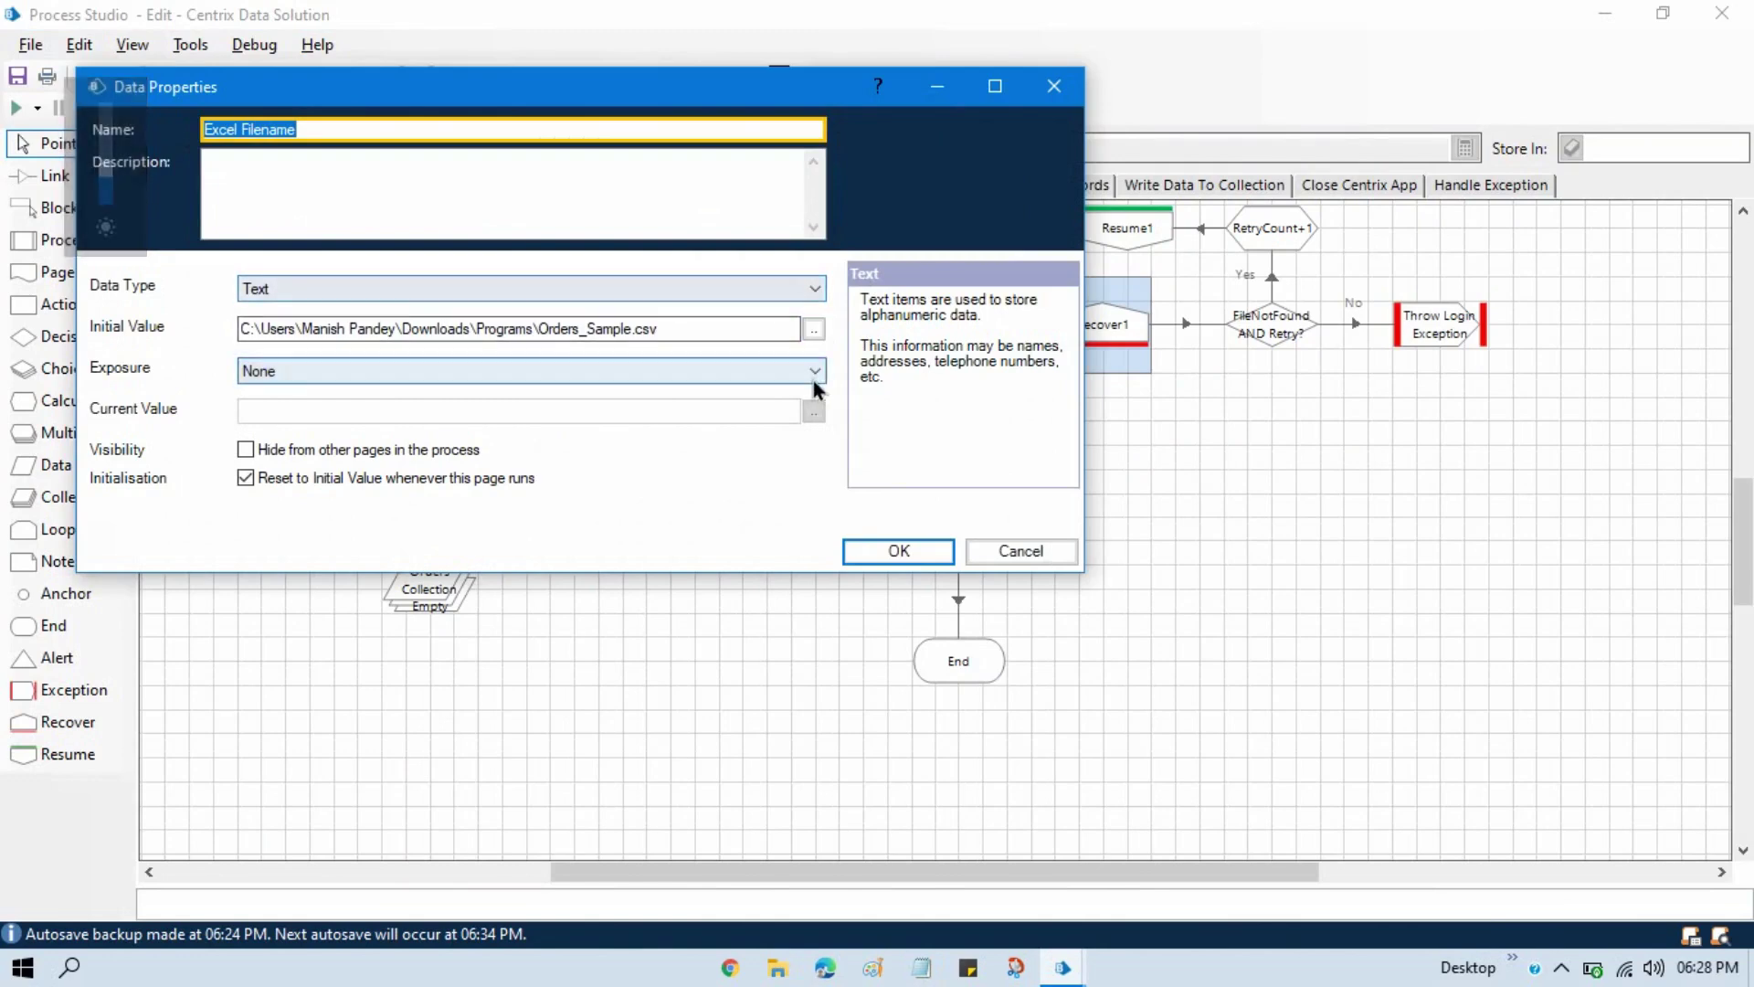
{"action": "left_click", "coordinate": [814, 373]}
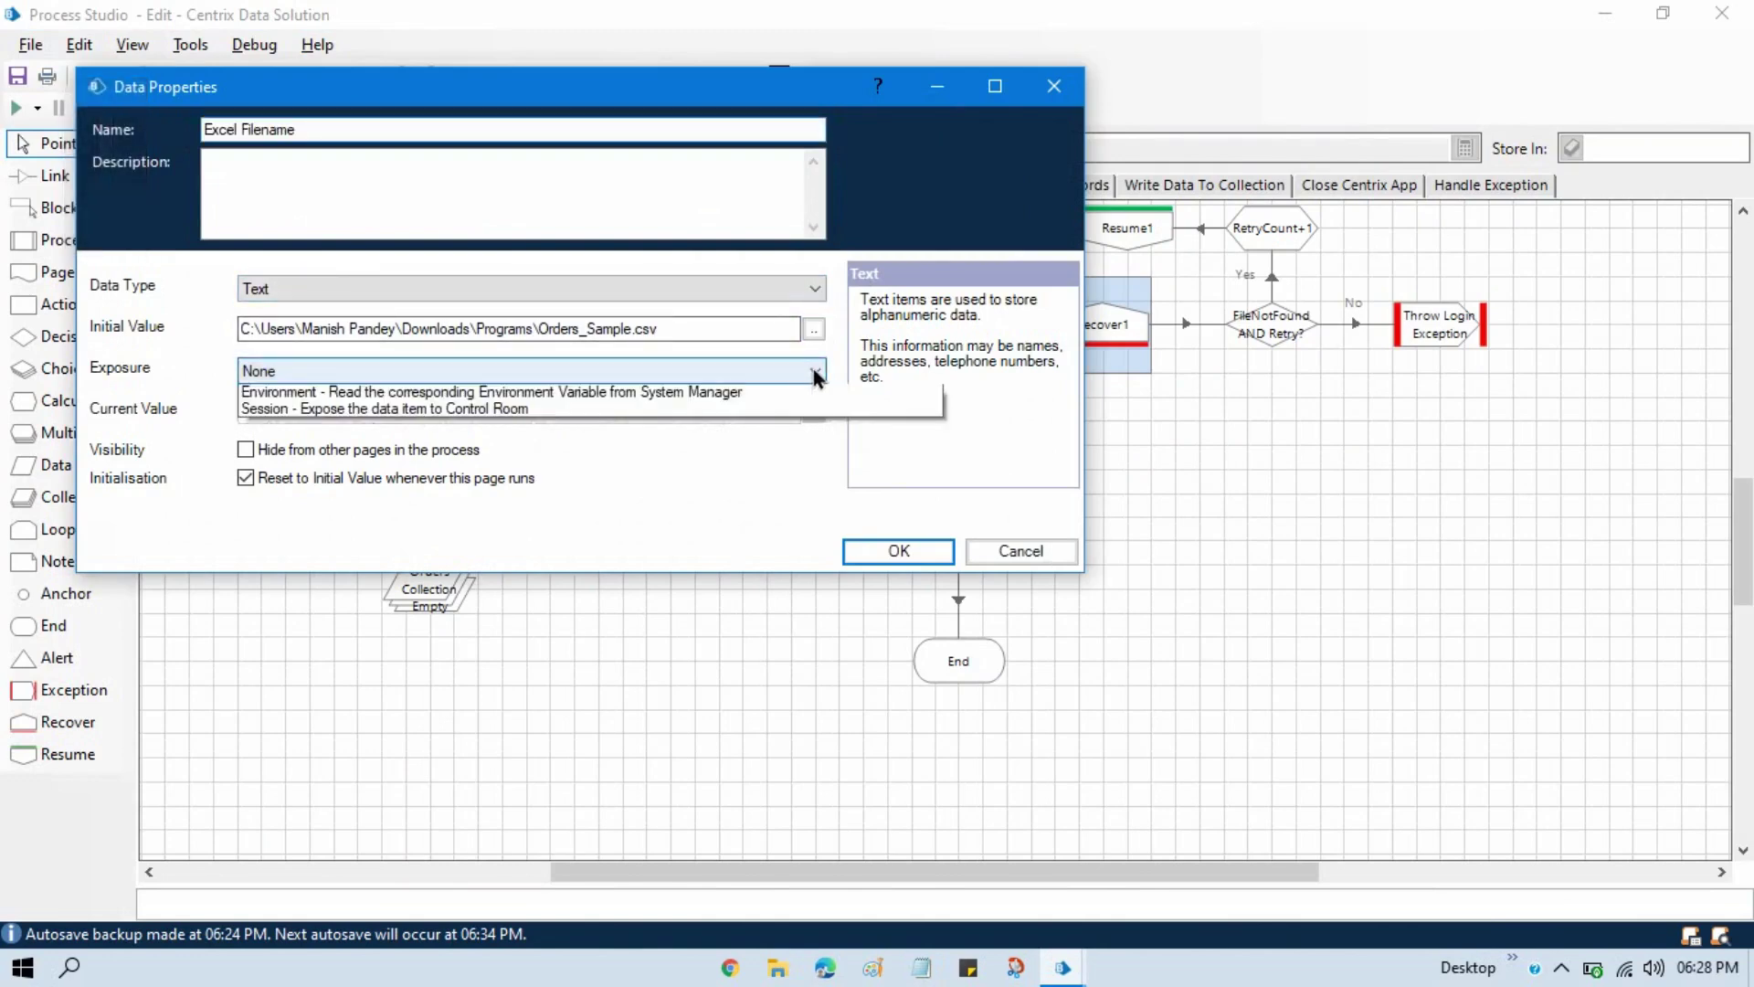
{"action": "left_click", "coordinate": [368, 424]}
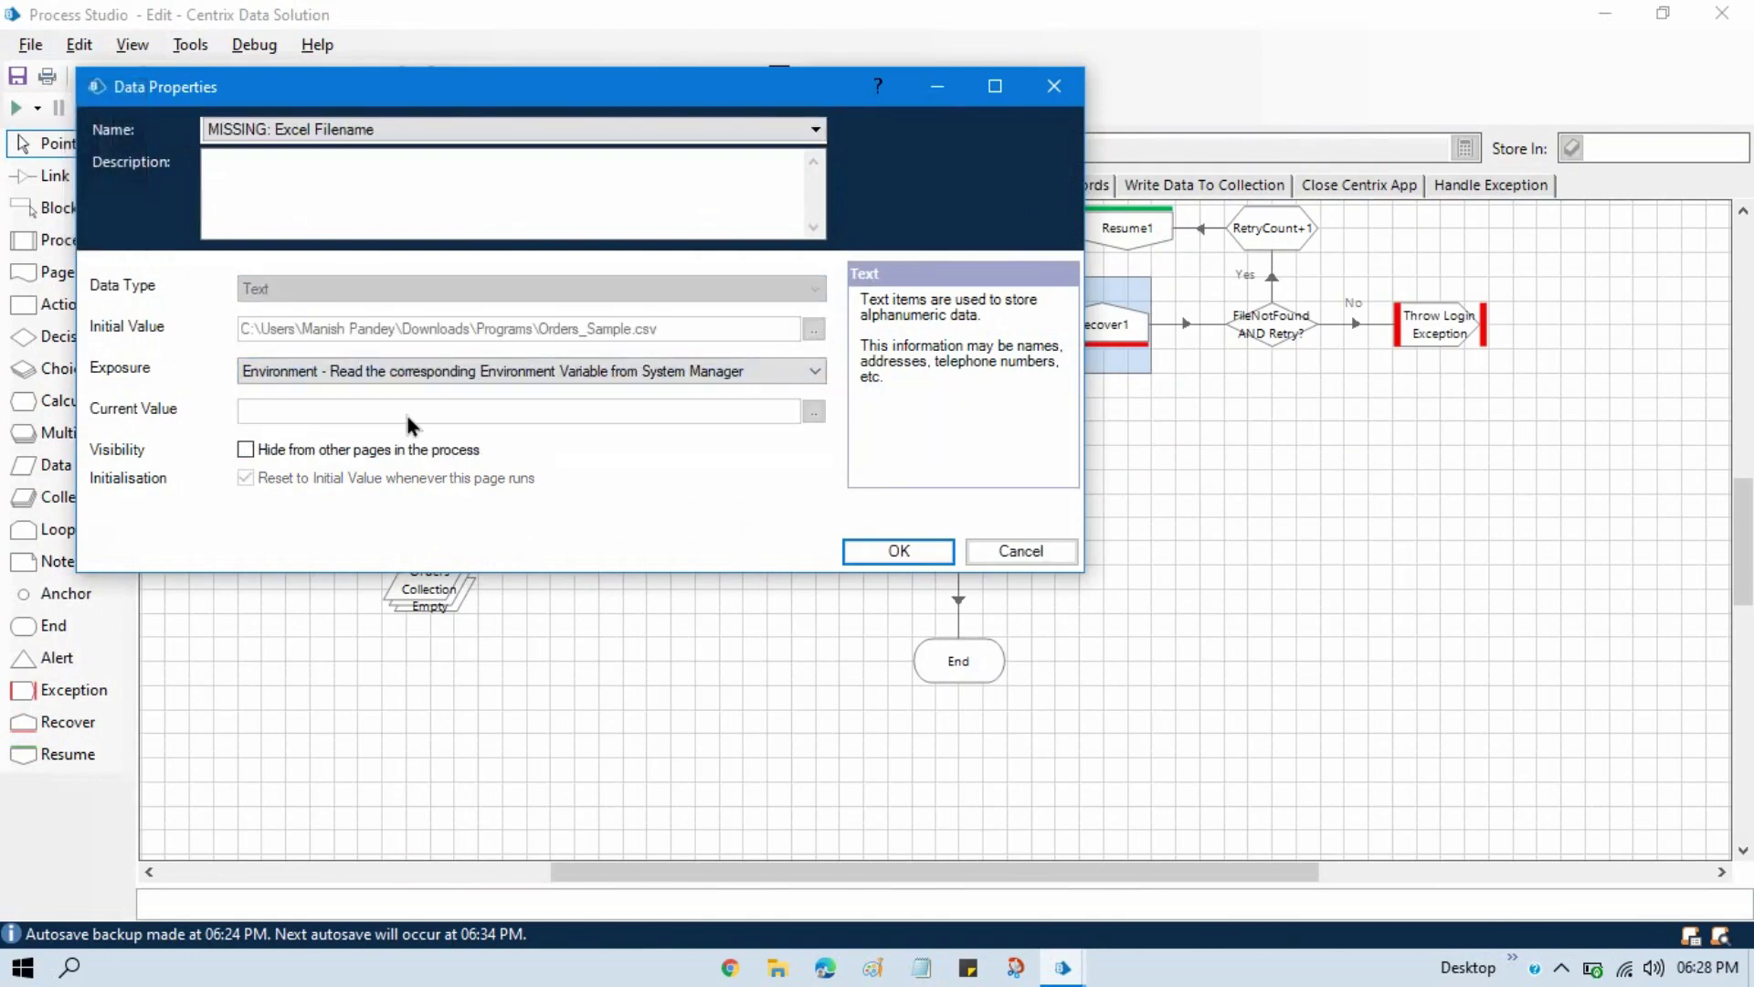
{"action": "left_click", "coordinate": [561, 130]}
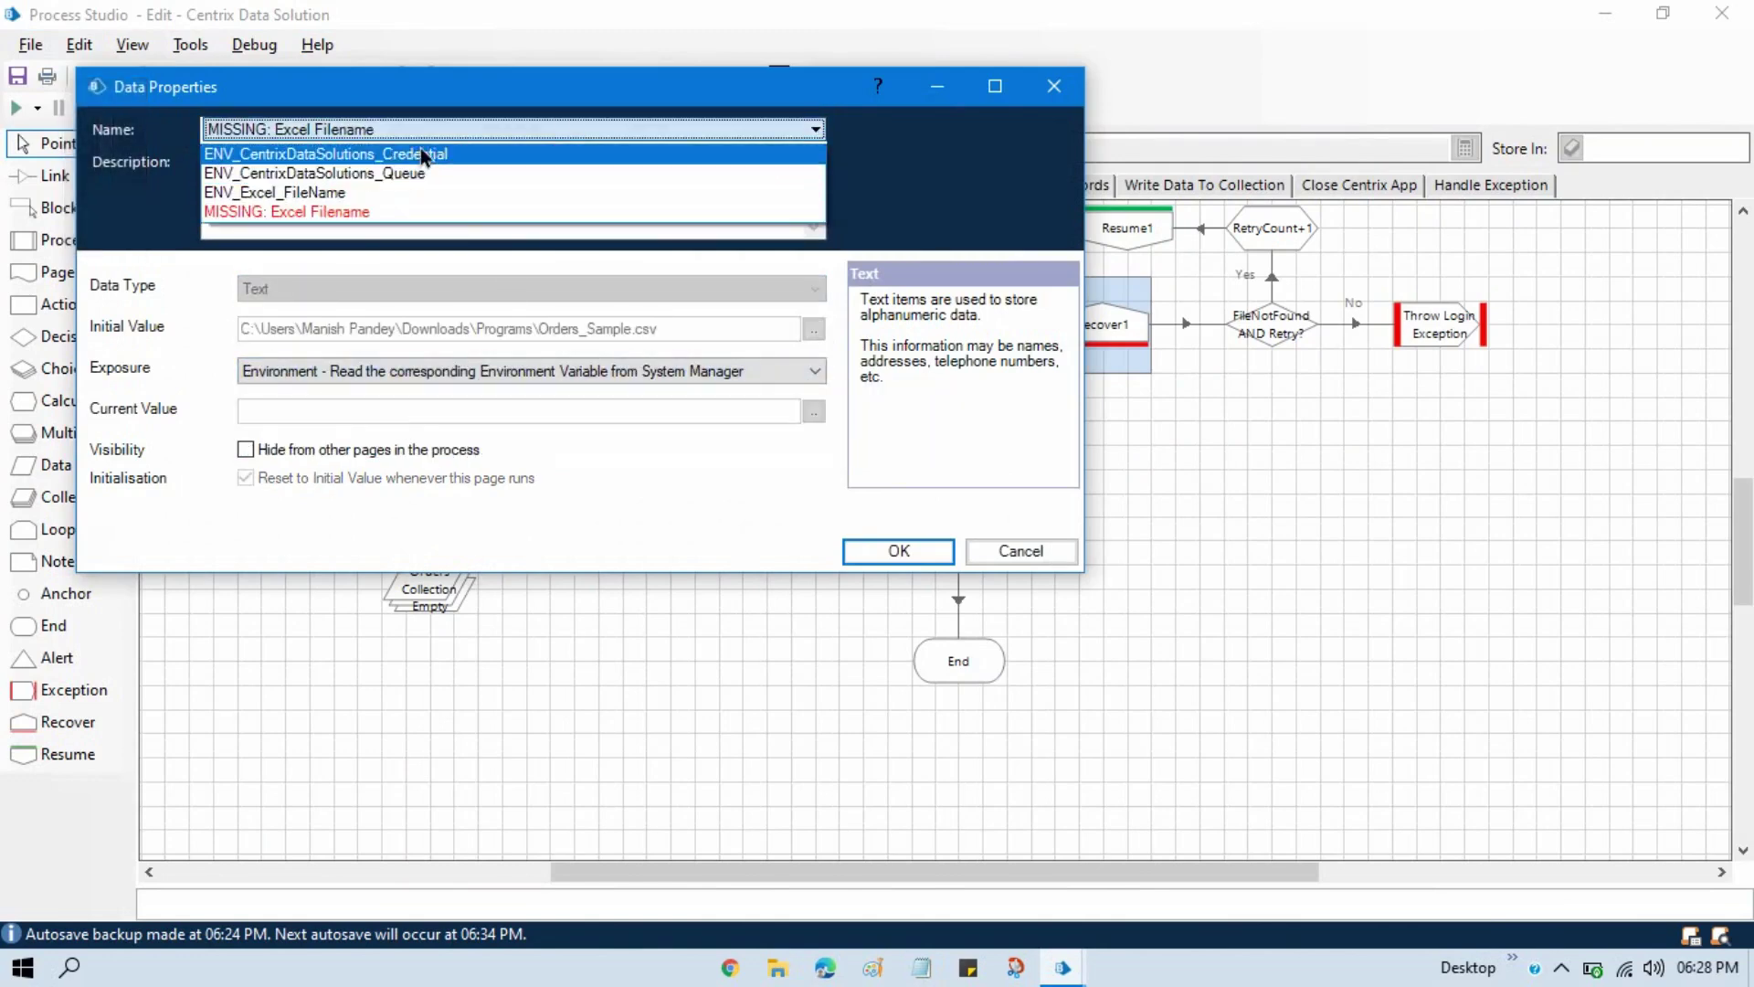
{"action": "left_click", "coordinate": [392, 193]}
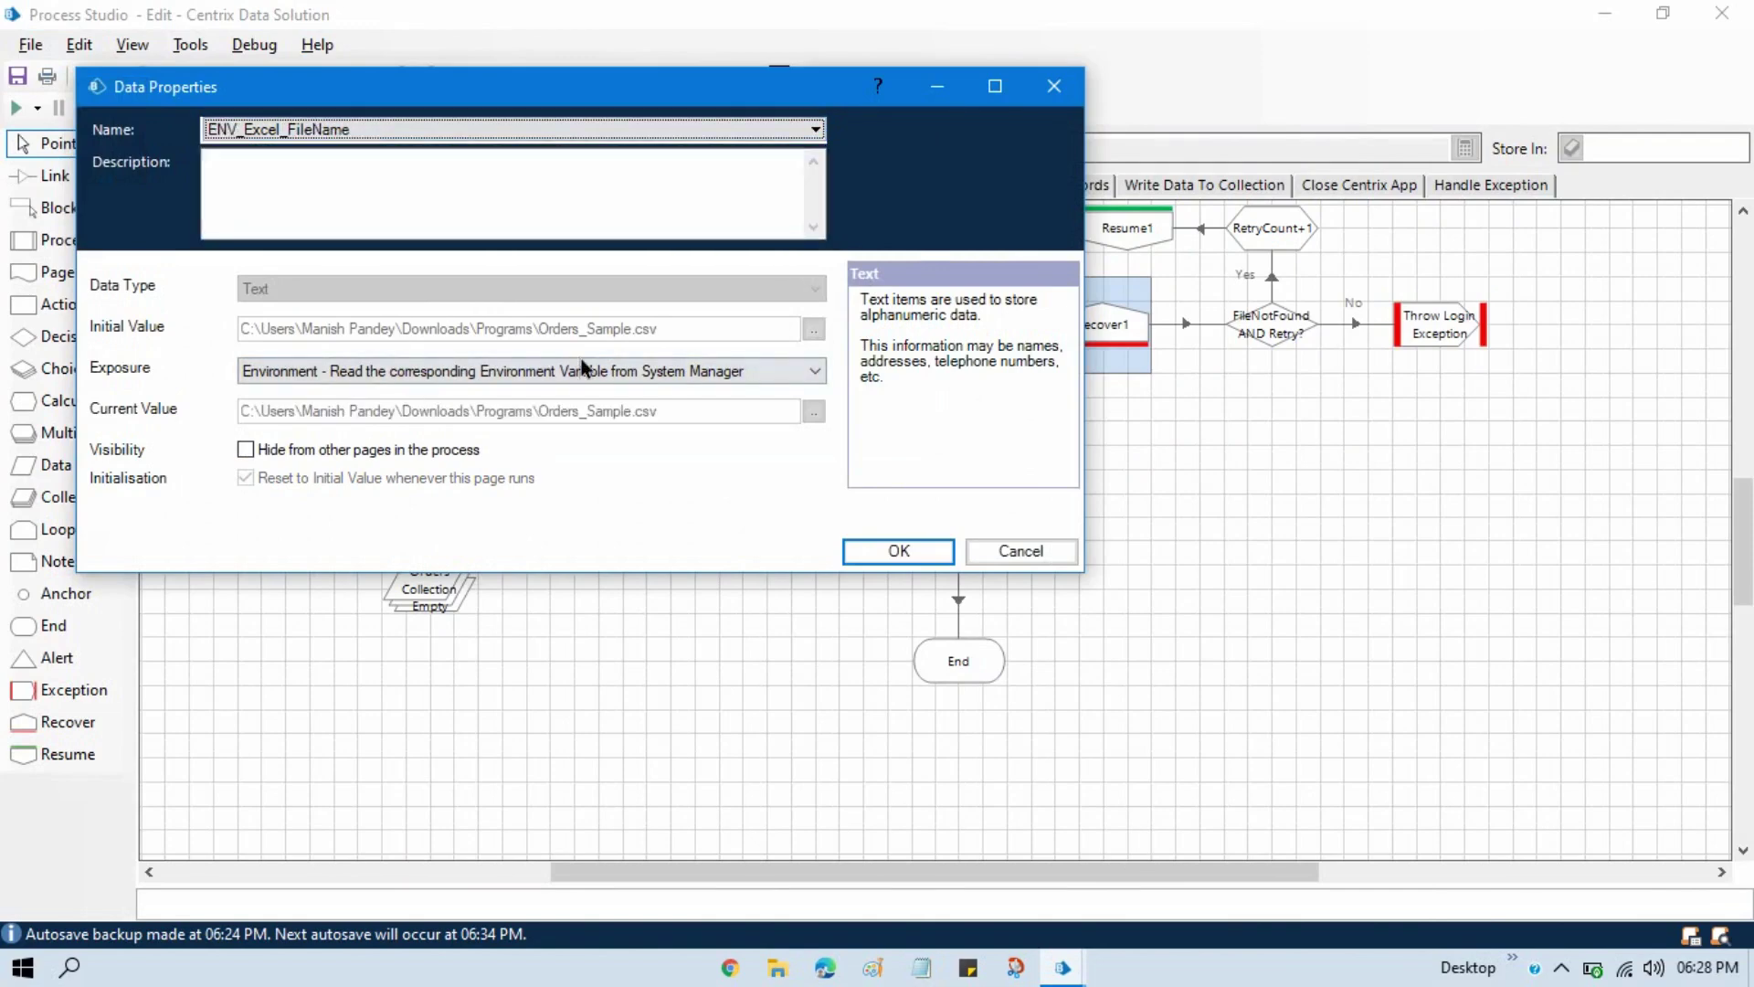
{"action": "left_click", "coordinate": [899, 551]}
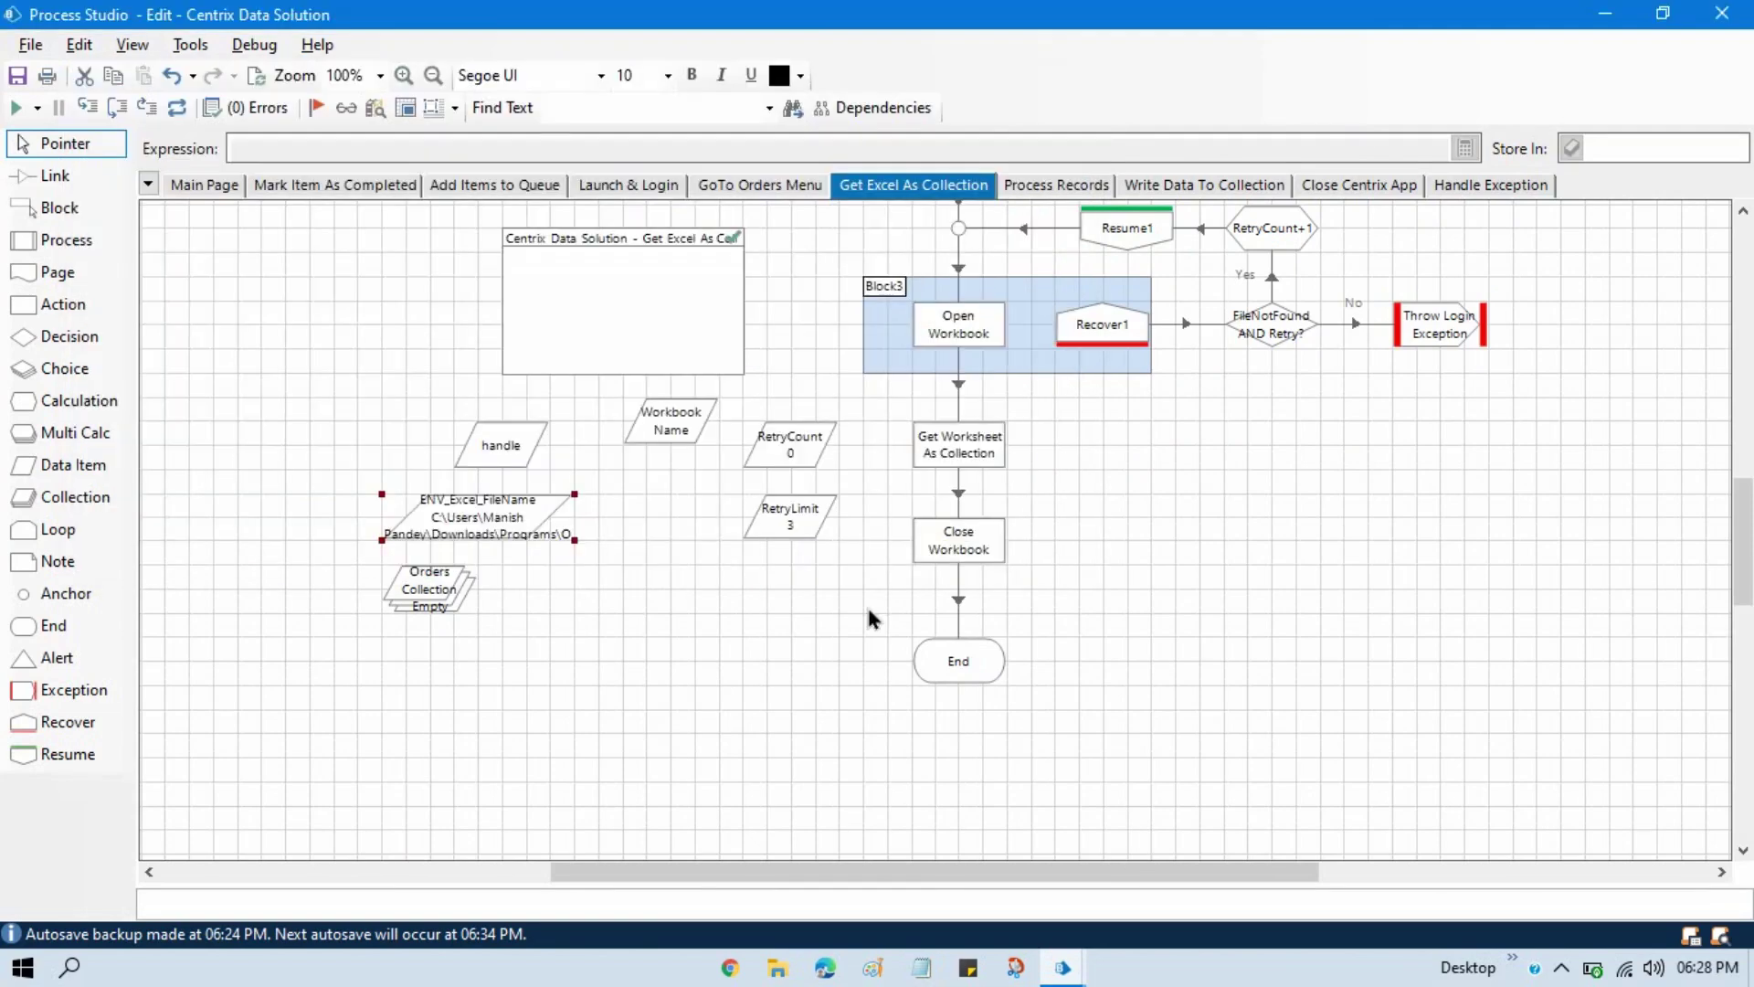
Step: Replace the Open Workbook action's File name input with the text item ENV_Excel_FileName and confirm the action properties
{"action": "scroll", "coordinate": [940, 475], "scroll_direction": "up", "scroll_amount": 2}
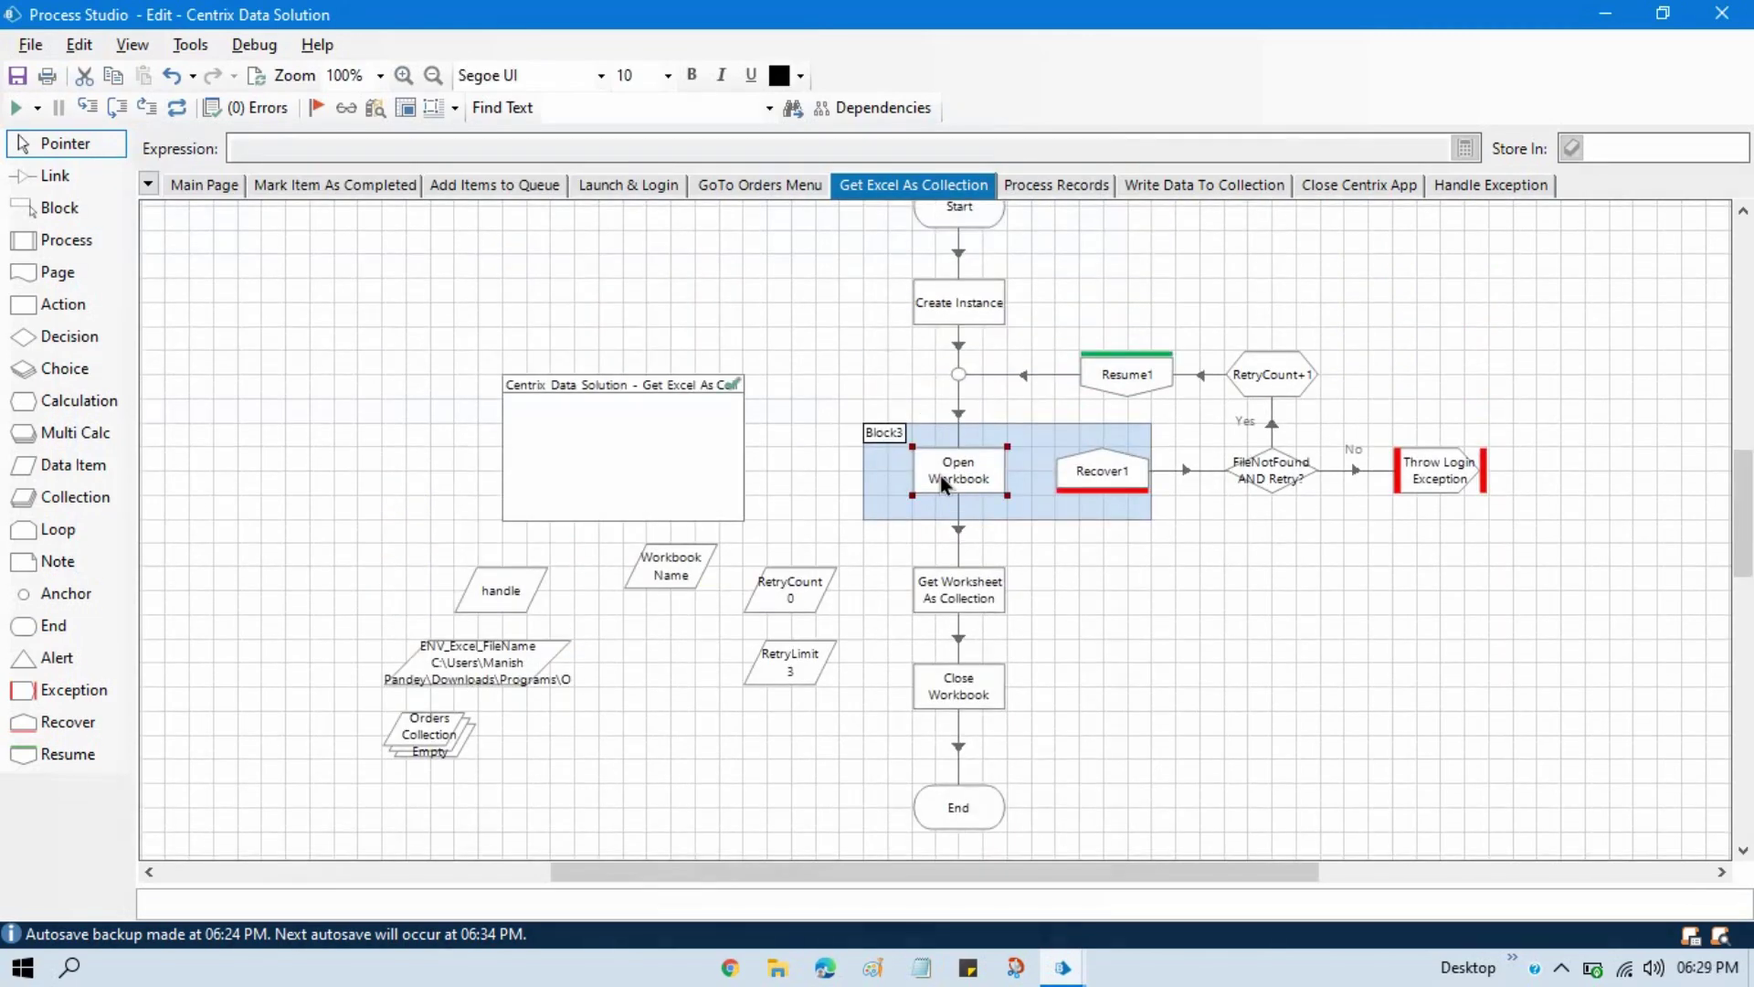
{"action": "double_click", "coordinate": [940, 475]}
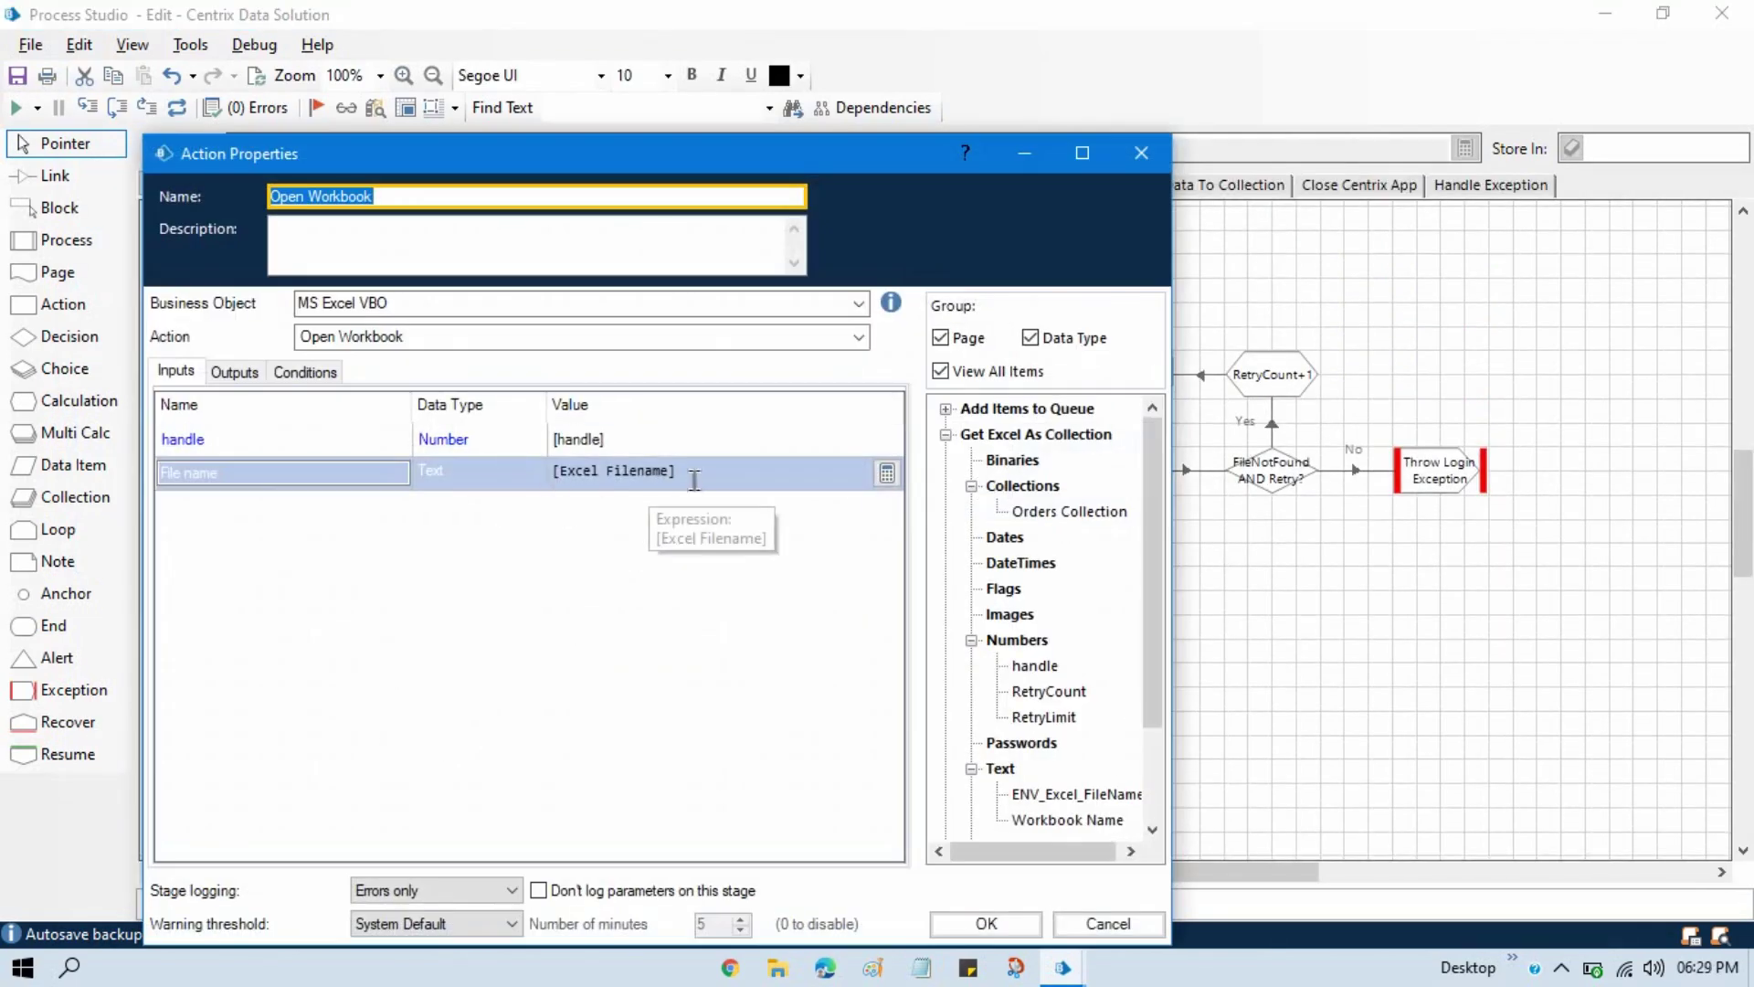
{"action": "left_click_drag", "start_coordinate": [681, 471], "coordinate": [541, 480]}
{"action": "key", "text": "Delete"}
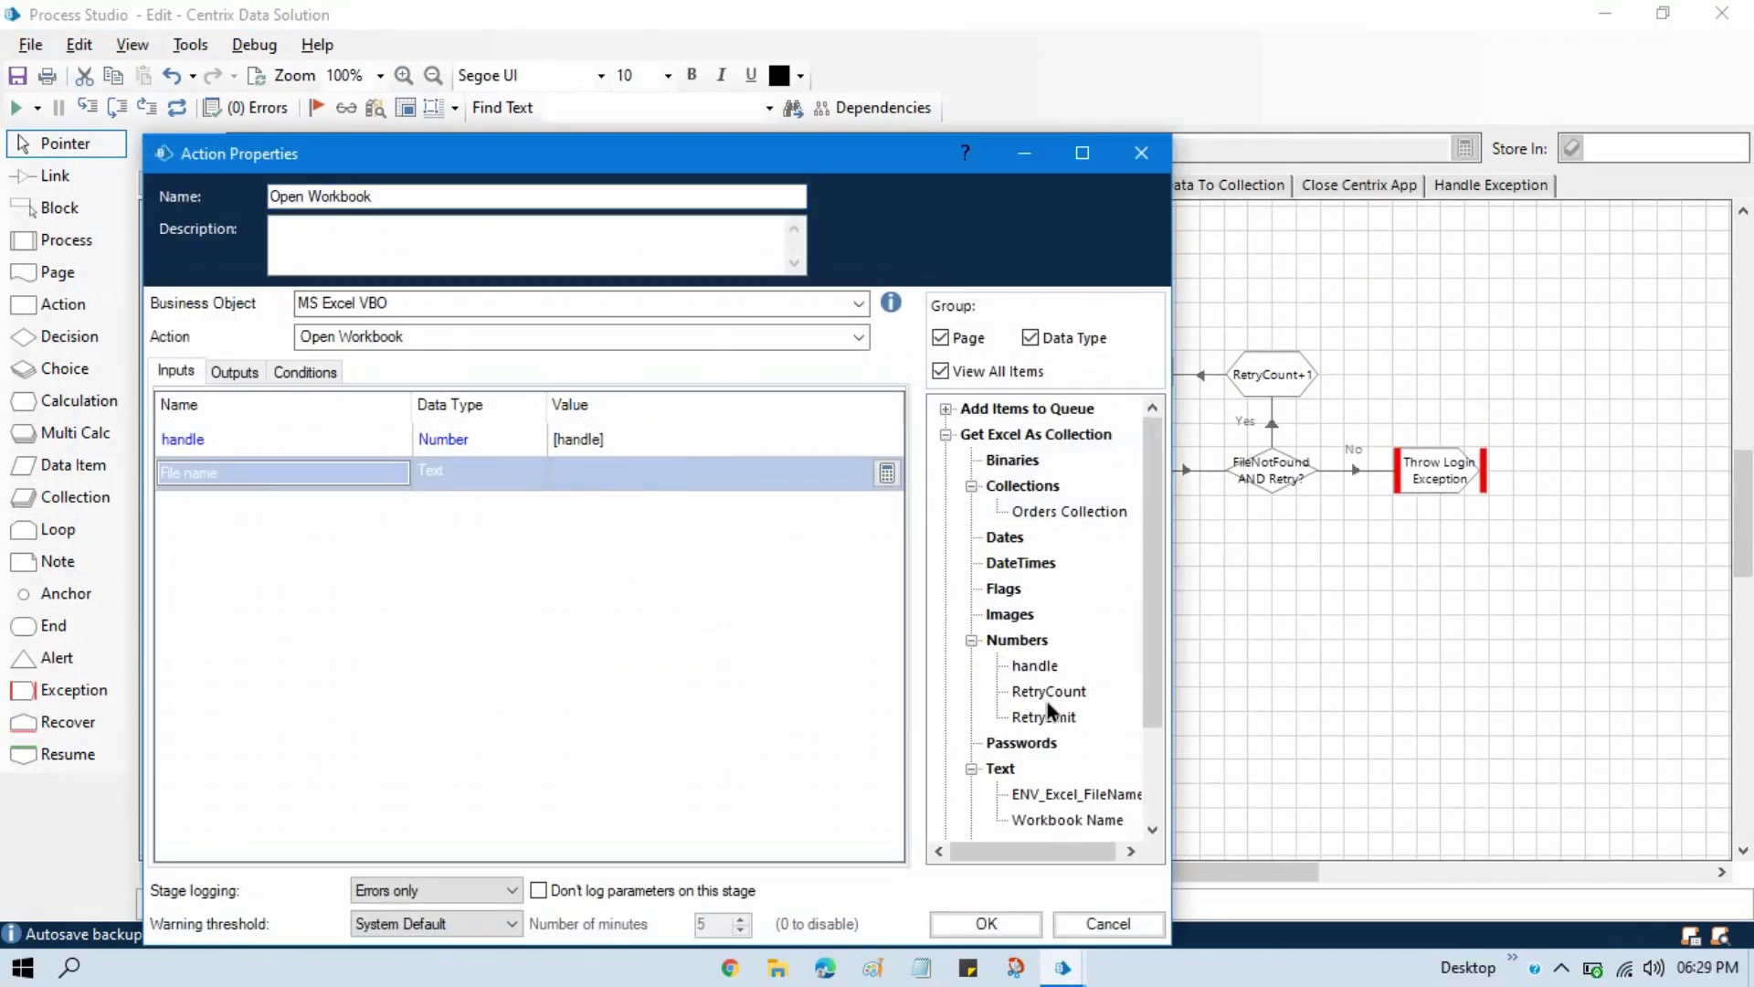
{"action": "left_click_drag", "start_coordinate": [1075, 794], "coordinate": [675, 478]}
{"action": "left_click_drag", "start_coordinate": [808, 161], "coordinate": [849, 67]}
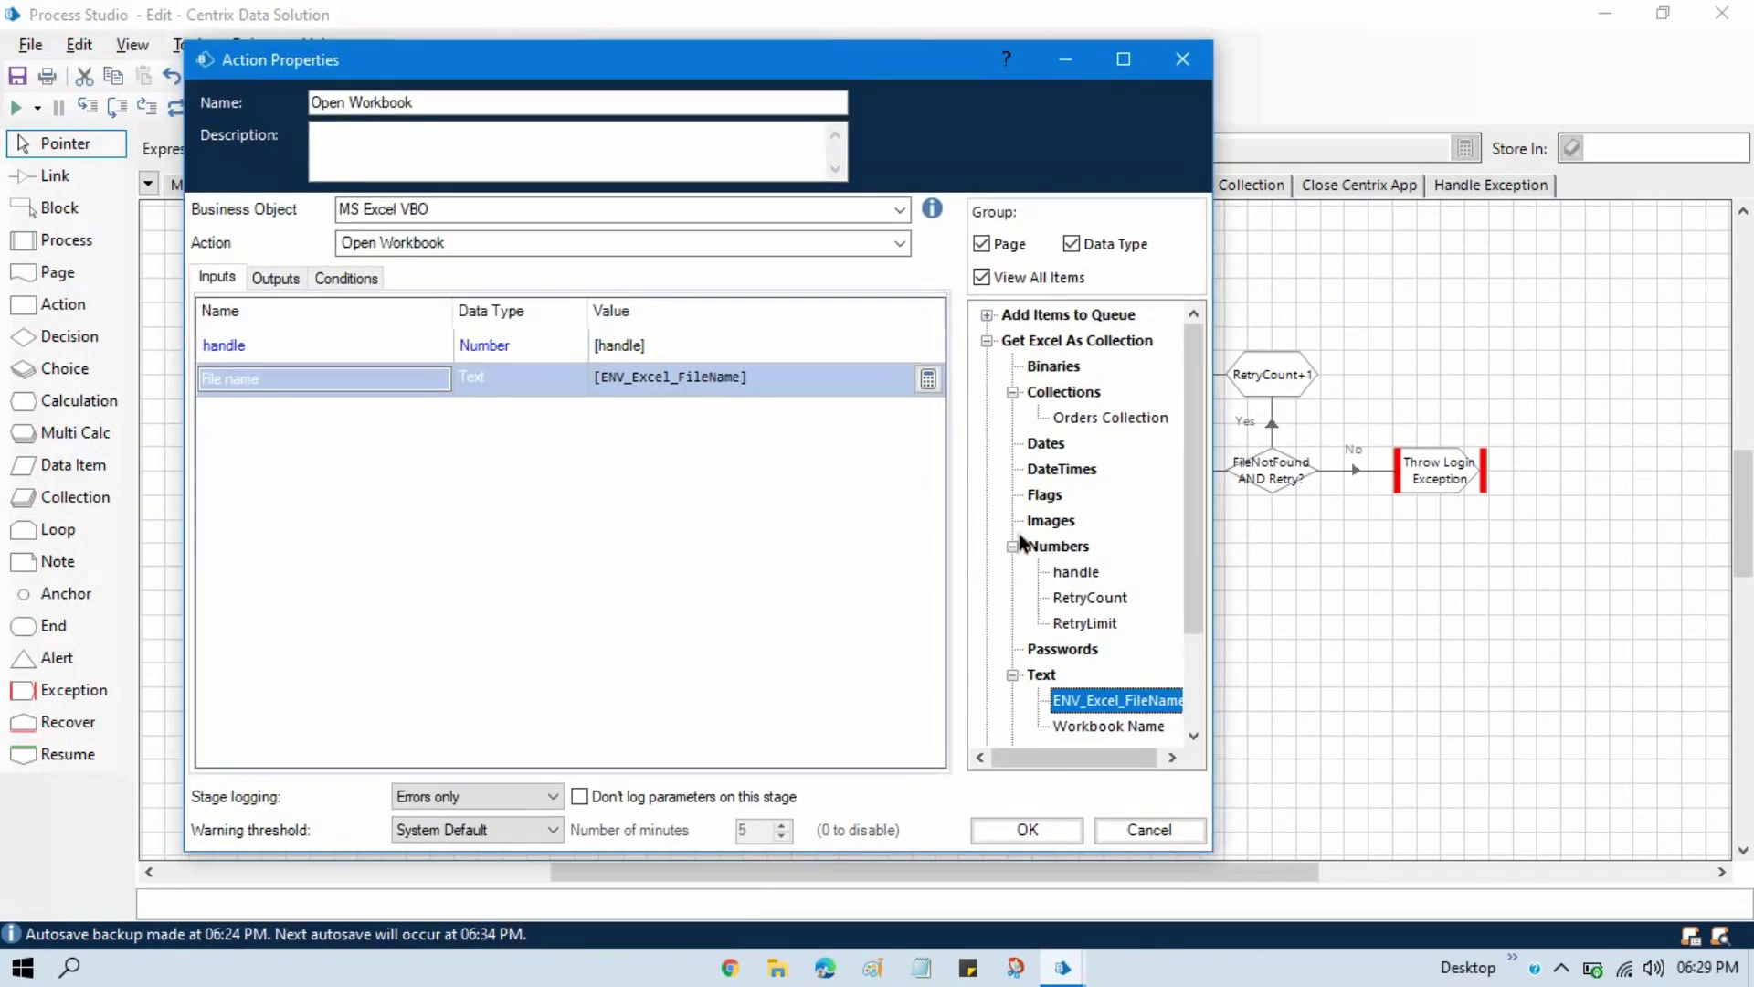
{"action": "left_click", "coordinate": [1042, 829]}
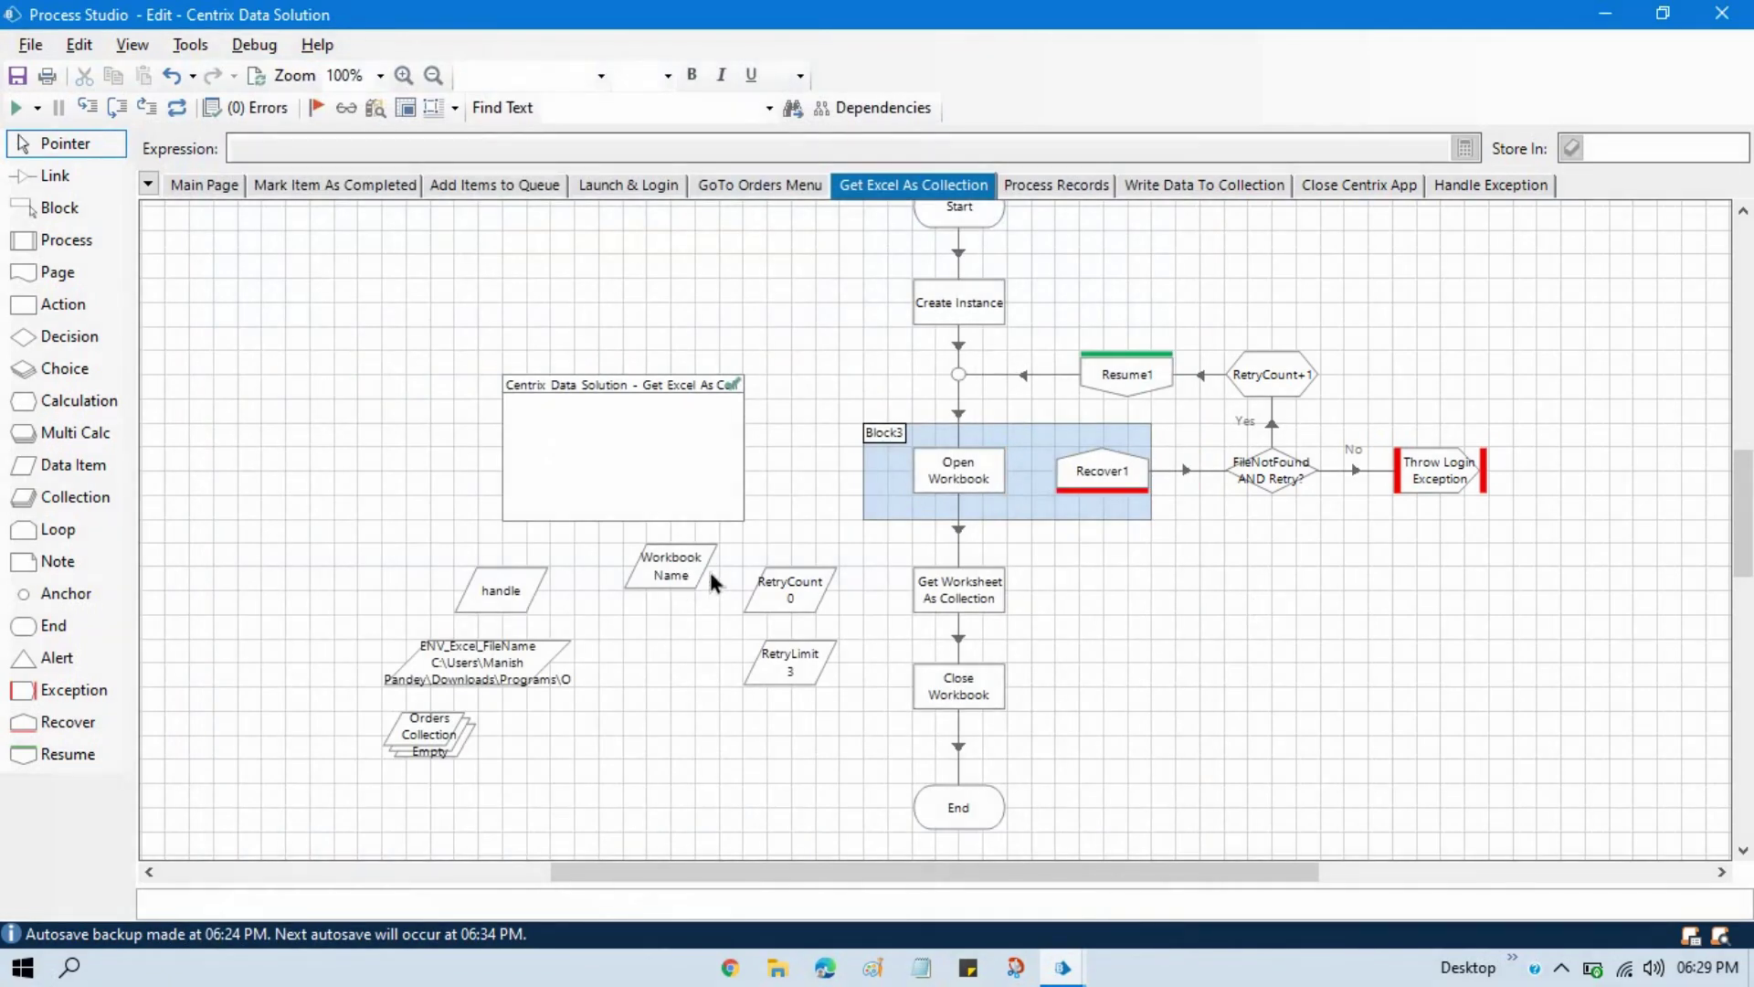
Step: Copy the Worksheet Name input value "Orders_Sample" from the Get Worksheet As Collection action
{"action": "double_click", "coordinate": [981, 596]}
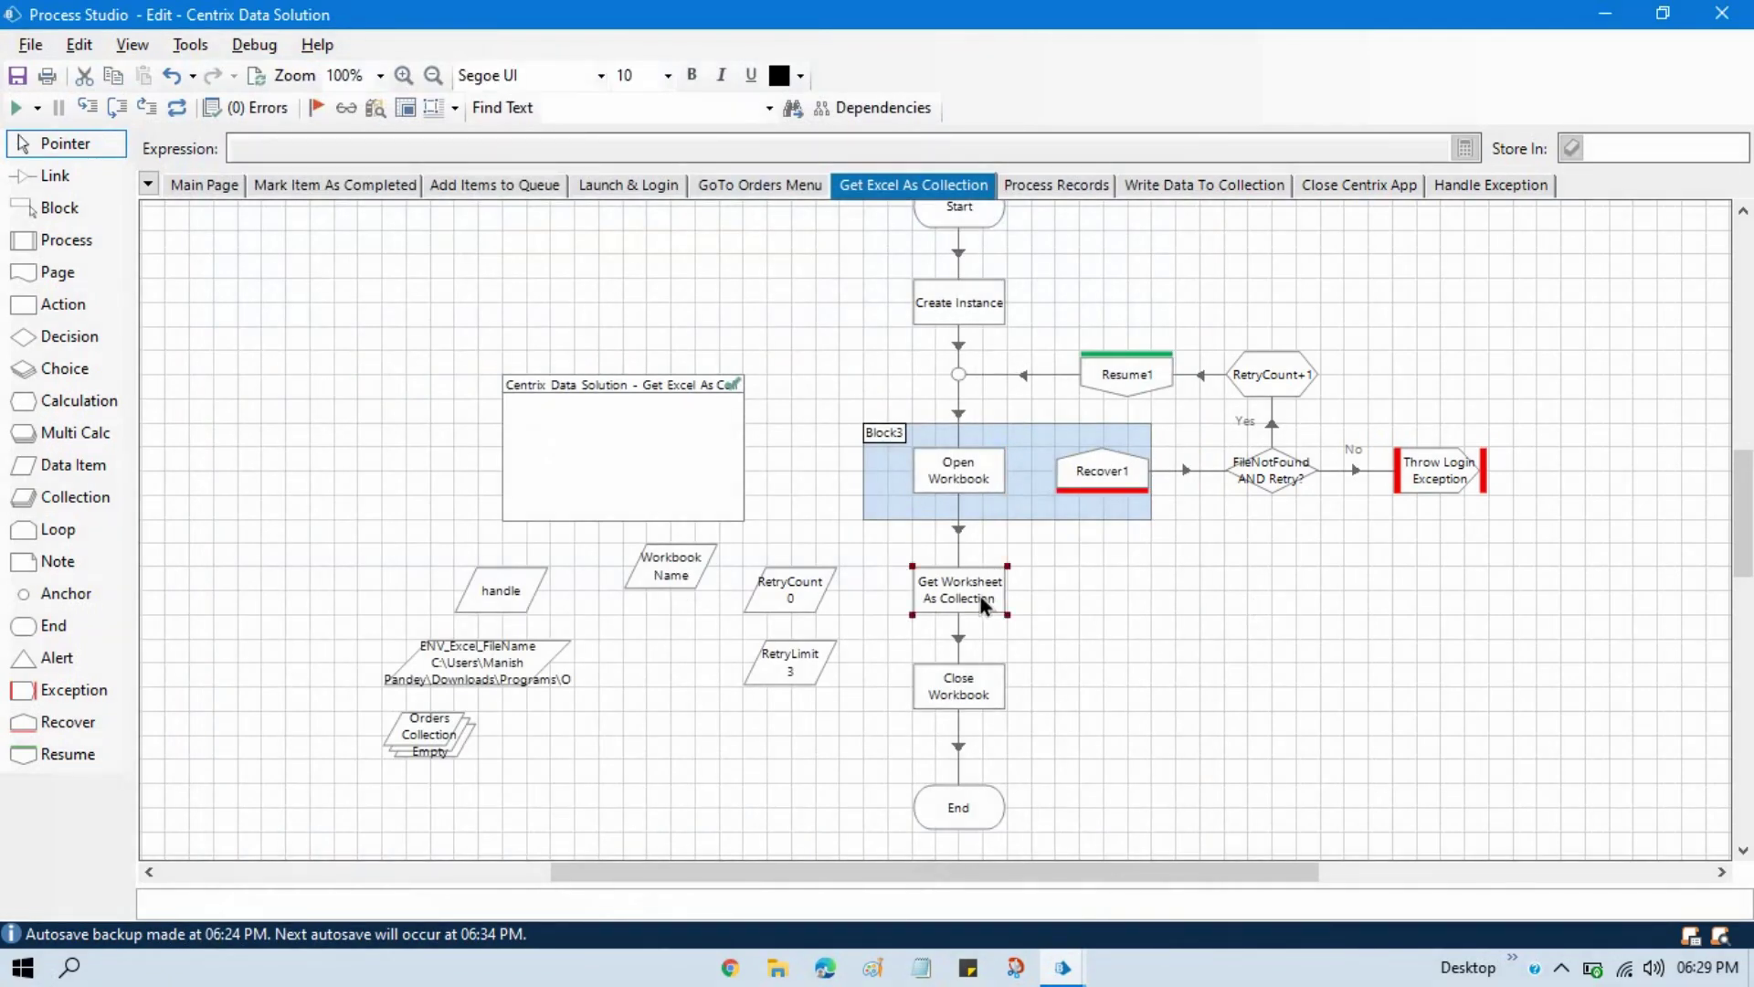
{"action": "left_click", "coordinate": [740, 539]}
{"action": "key", "text": "ctrl+c"}
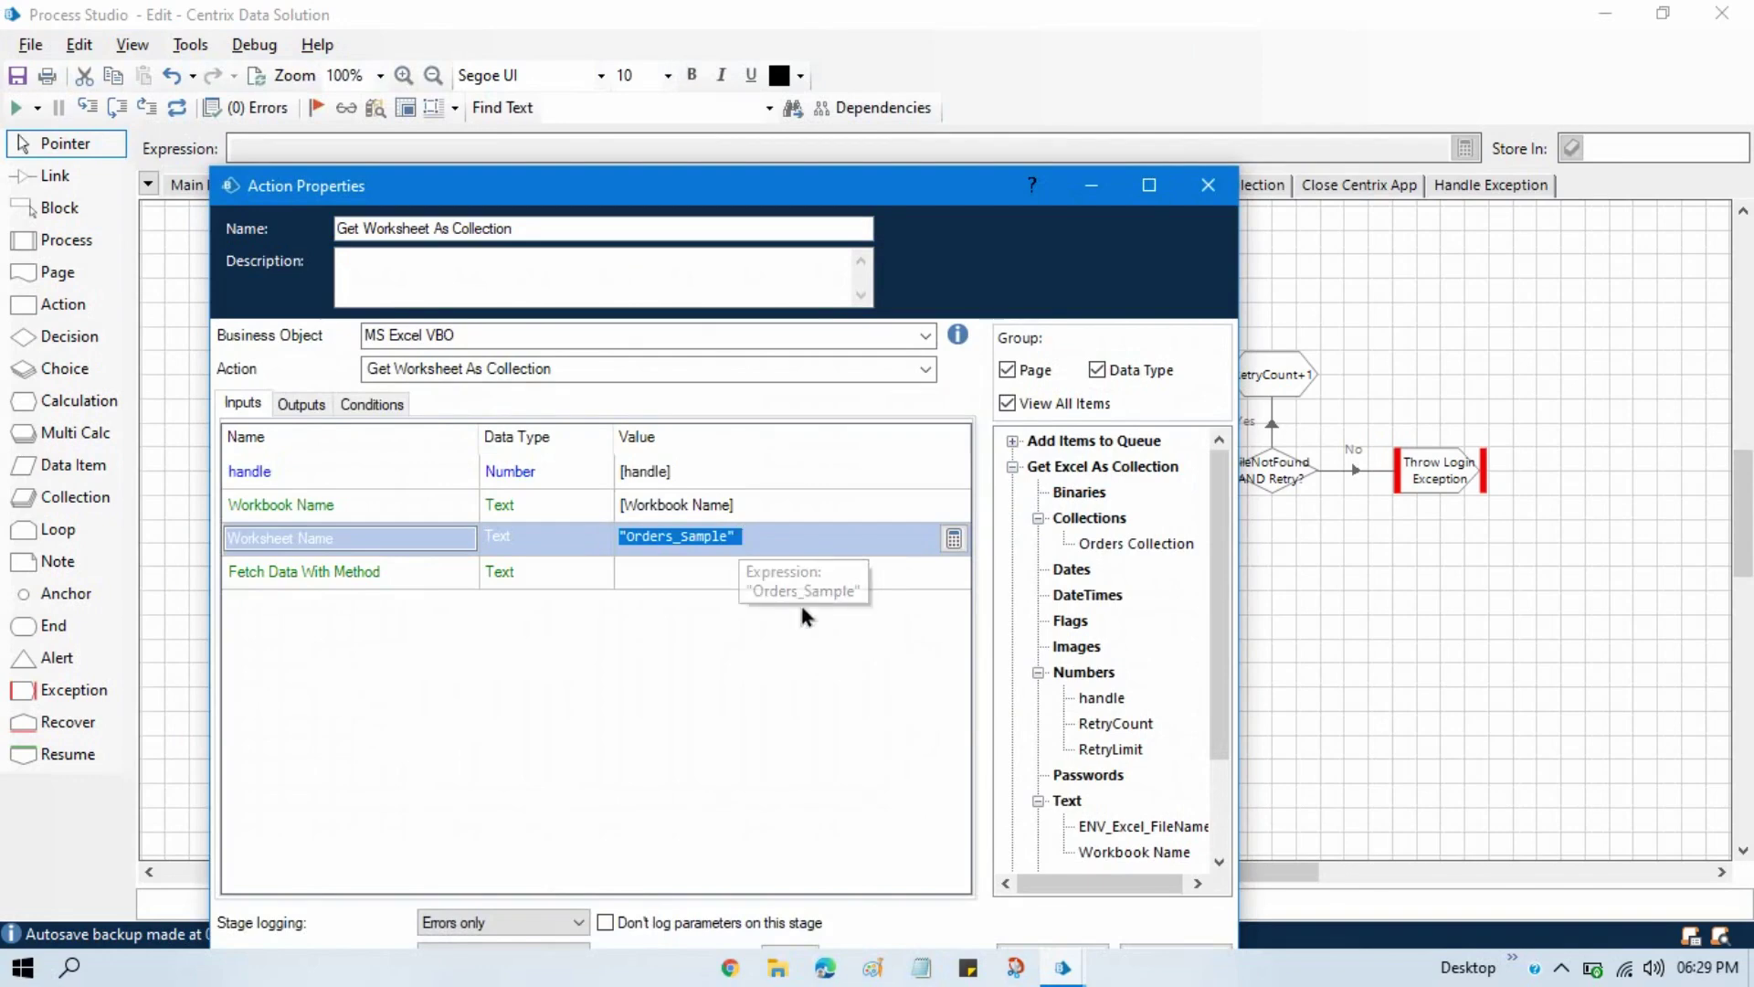
Step: Clear the Worksheet Name input of the Get Worksheet As Collection action, confirm, and add a new data item beside handle
{"action": "key", "text": "Delete"}
{"action": "left_click_drag", "start_coordinate": [949, 203], "coordinate": [984, 81]}
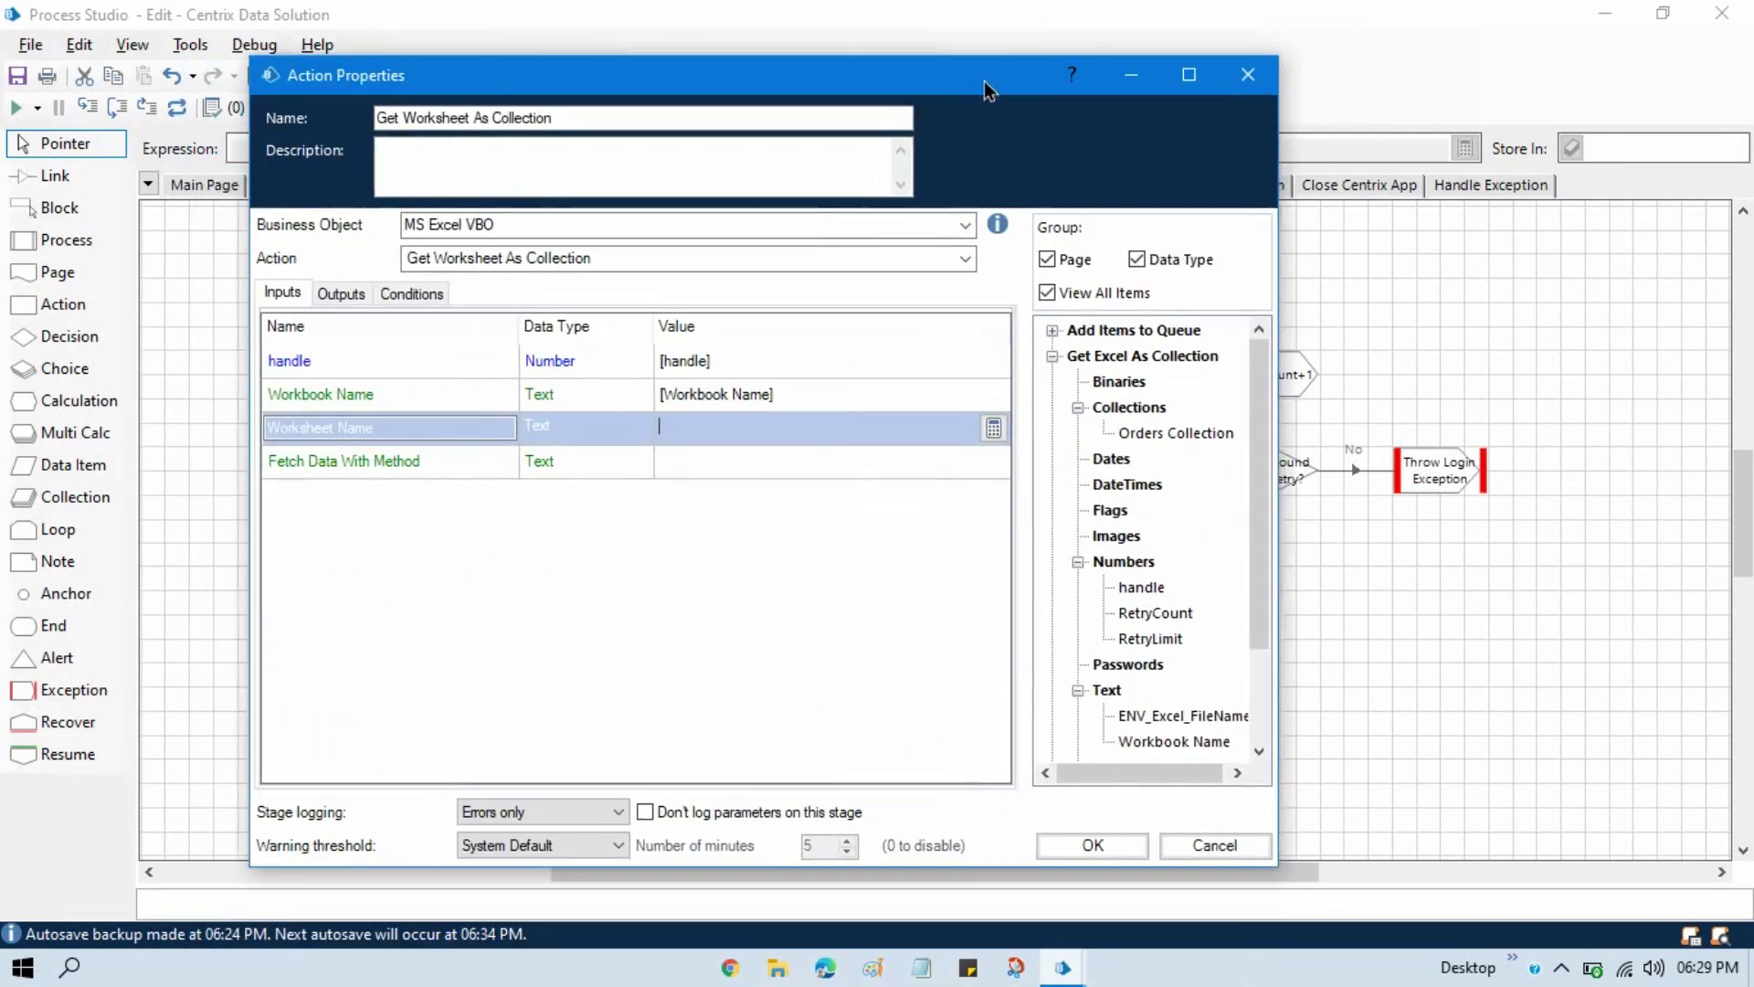
{"action": "left_click", "coordinate": [1117, 850]}
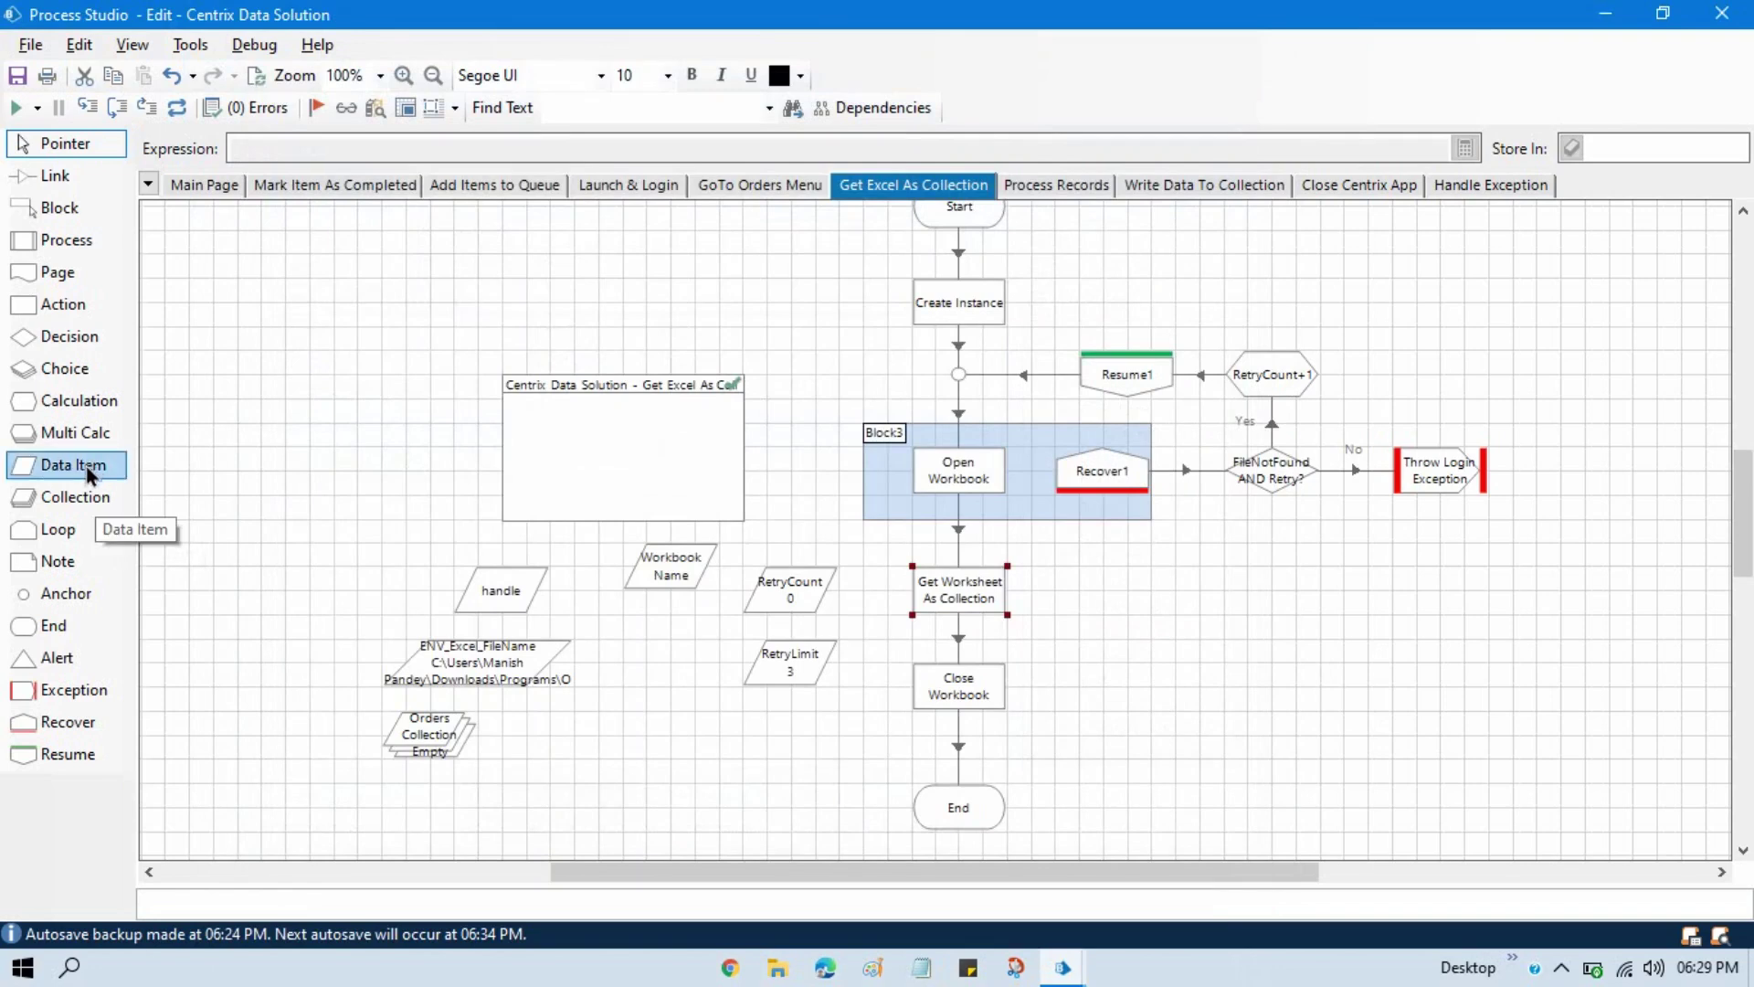
{"action": "left_click_drag", "start_coordinate": [86, 466], "coordinate": [386, 585]}
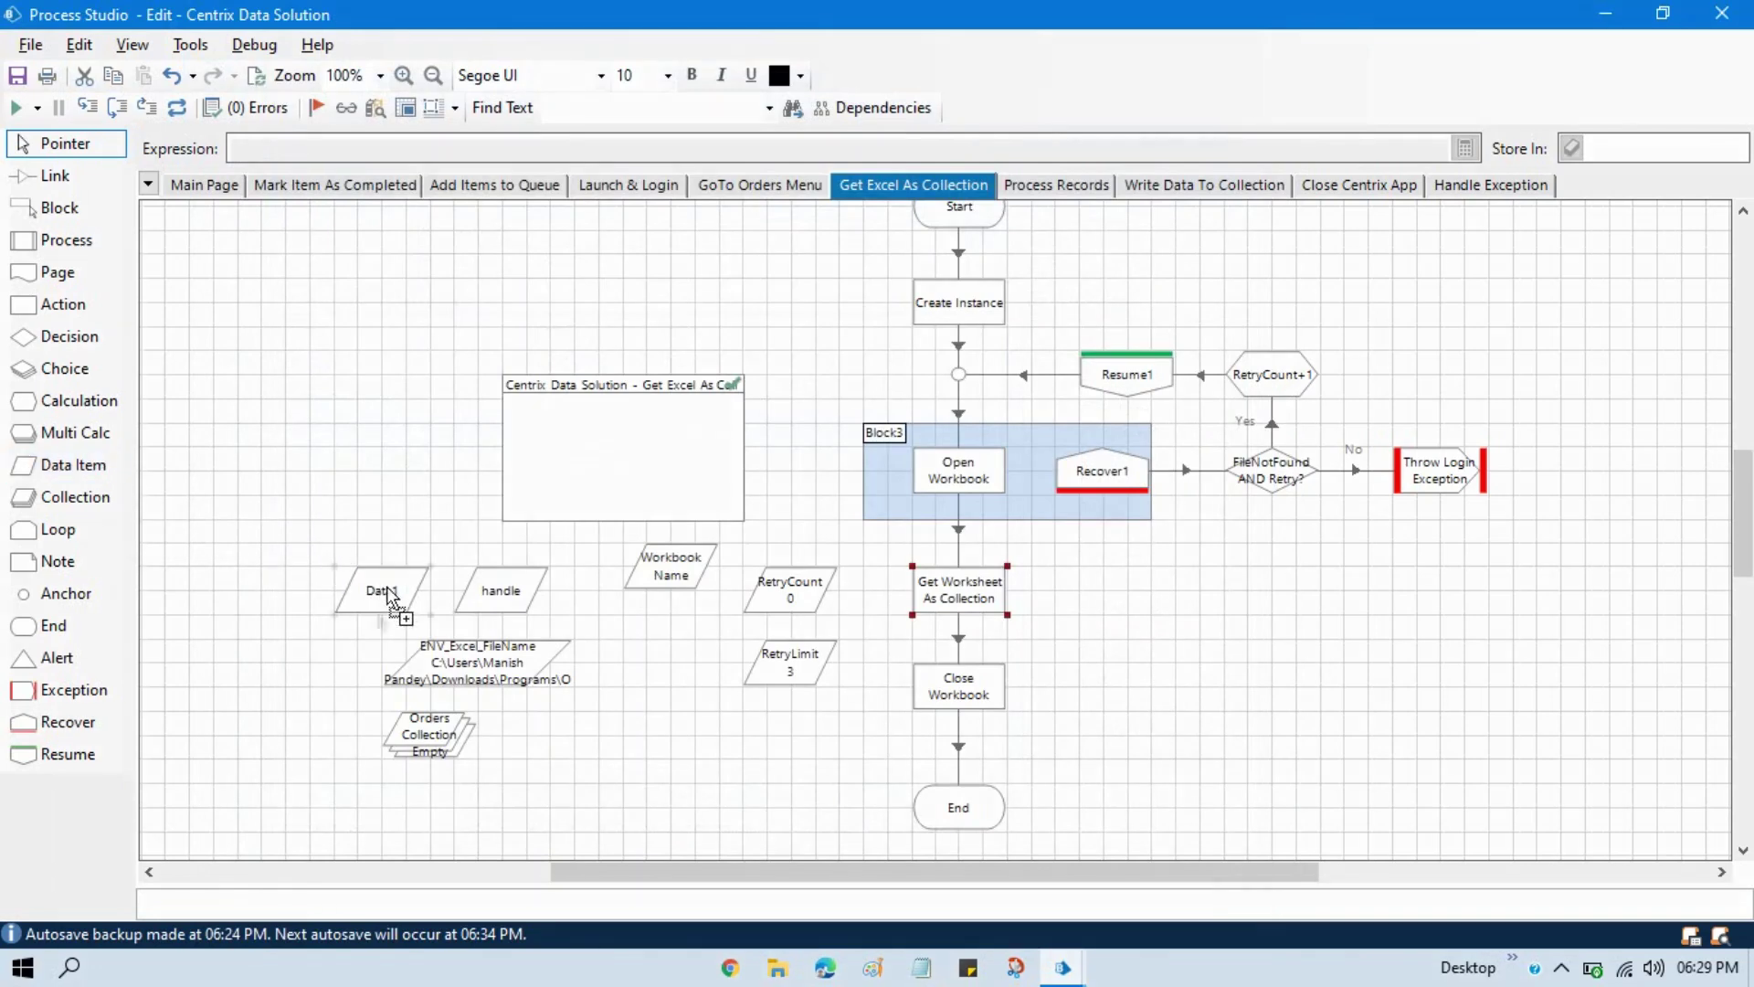
Step: In System Manager, add an object environment variable named ENV_Excel_SheetName of type Text with the value Orders_Sample, and apply it
{"action": "mouse_move", "coordinate": [1063, 968]}
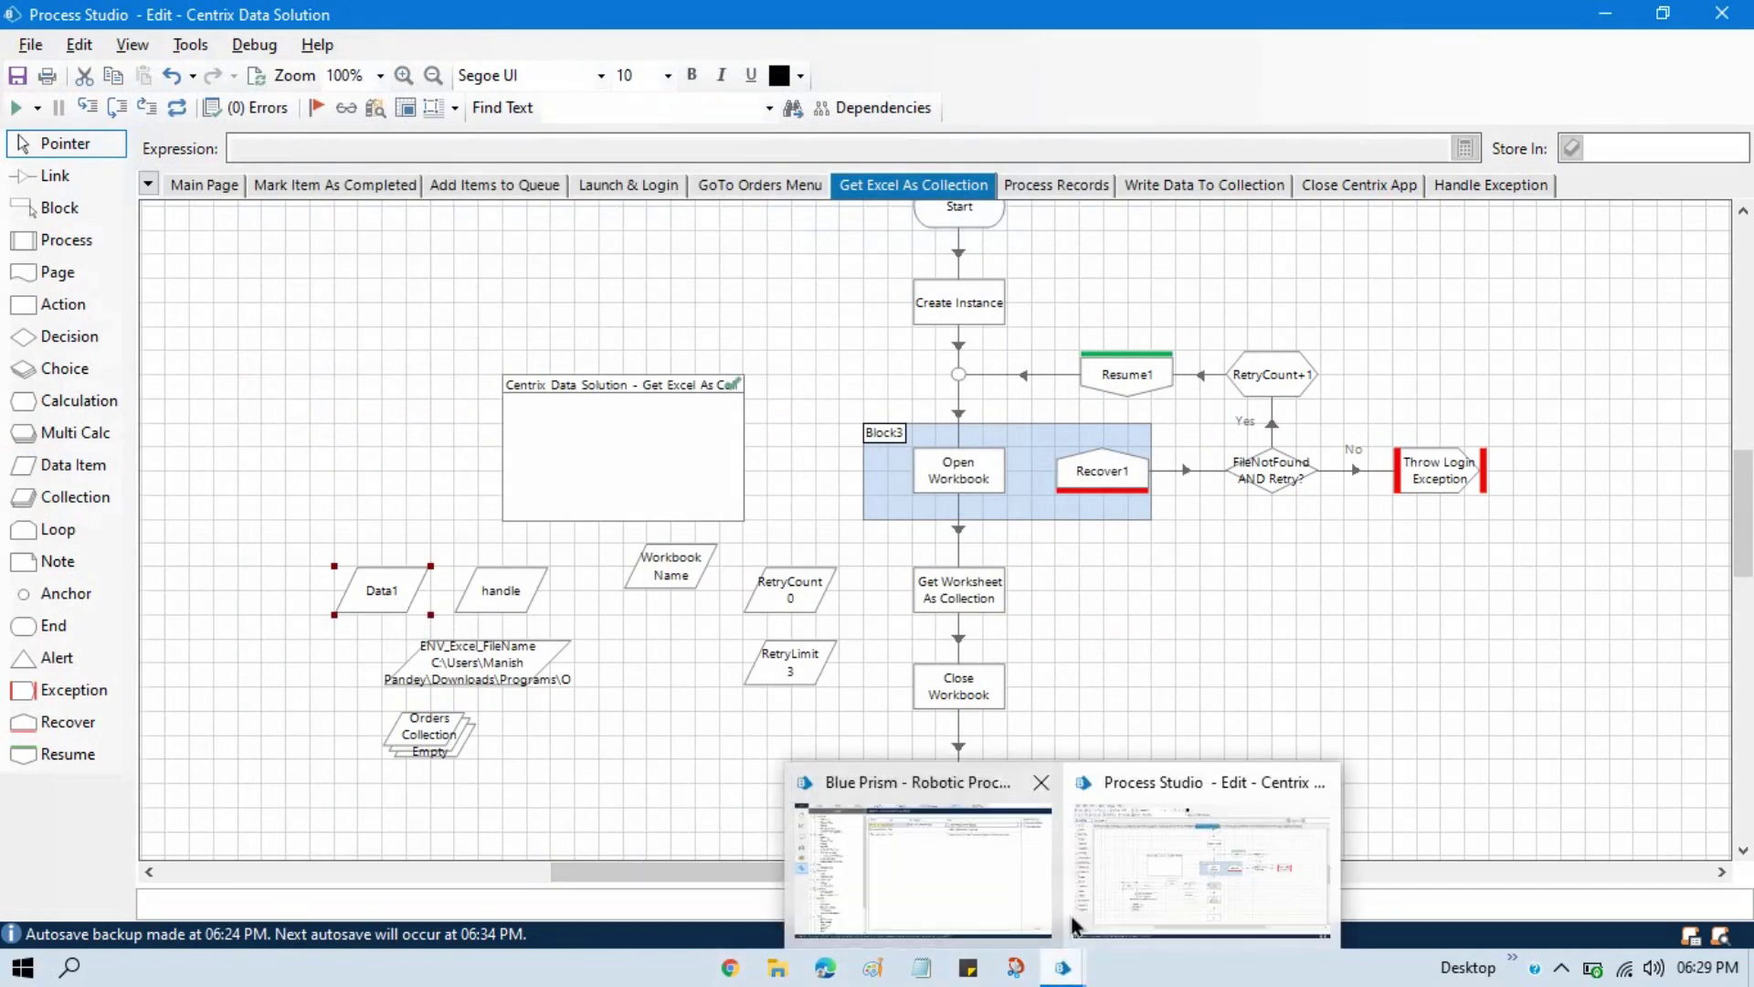
{"action": "left_click", "coordinate": [919, 872]}
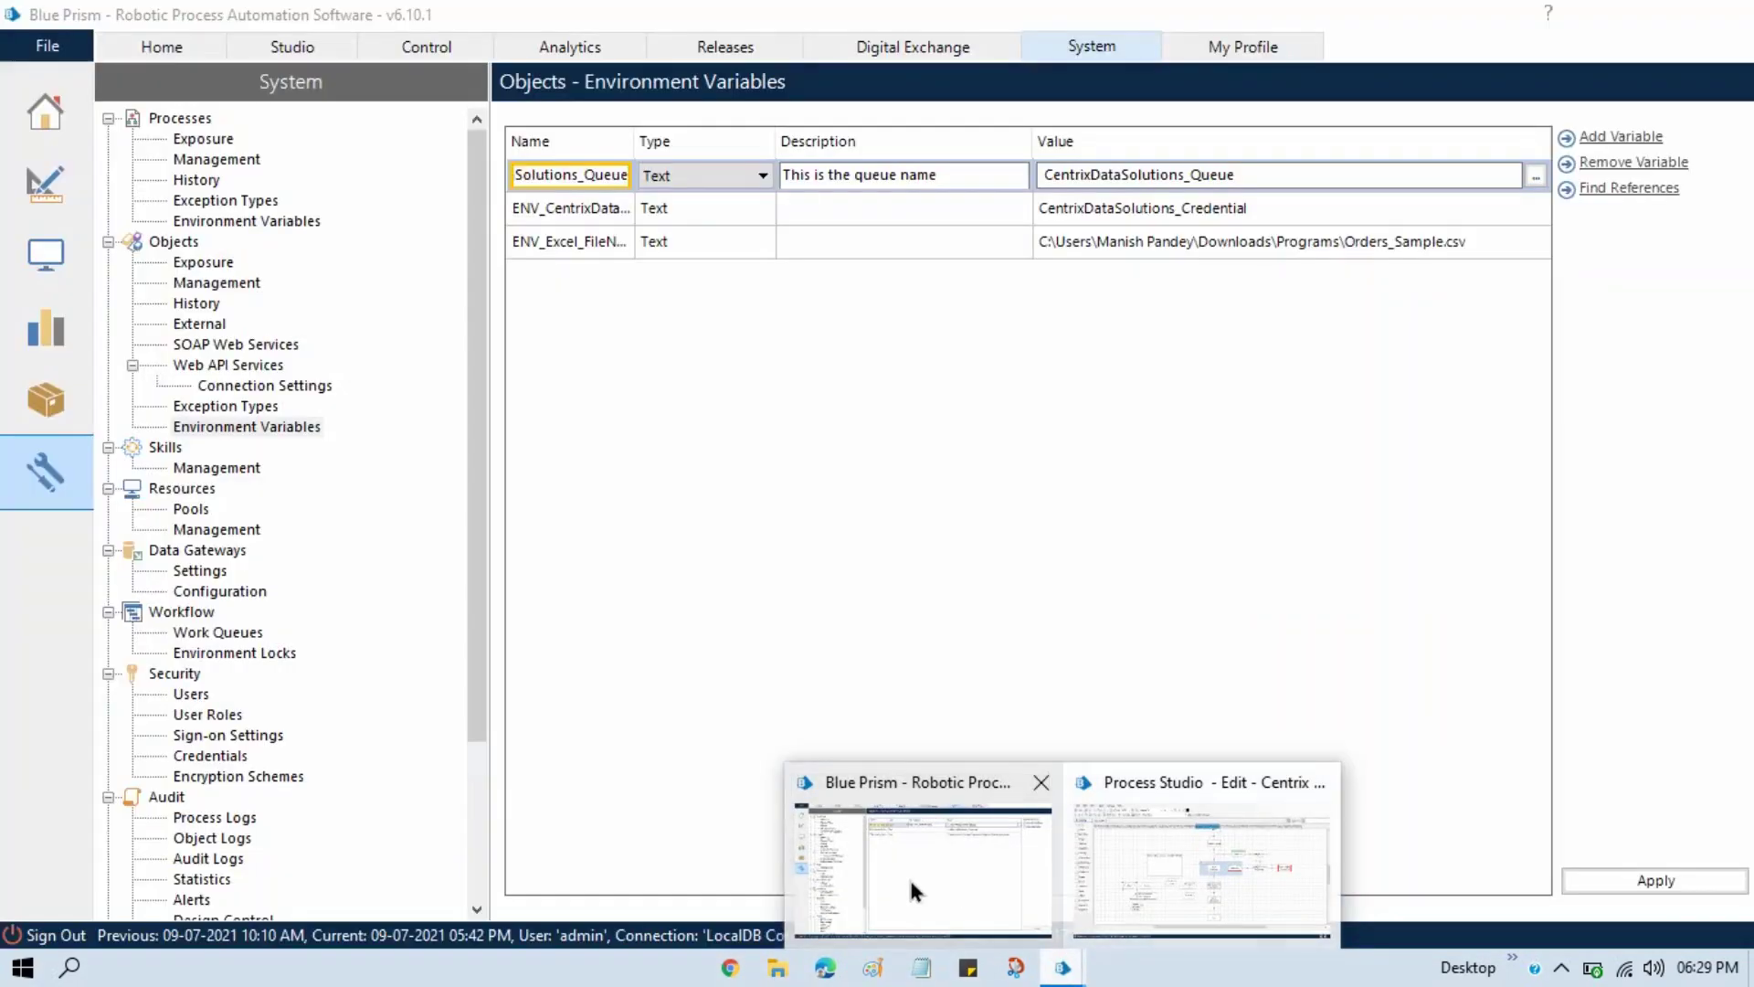
{"action": "left_click", "coordinate": [1619, 136]}
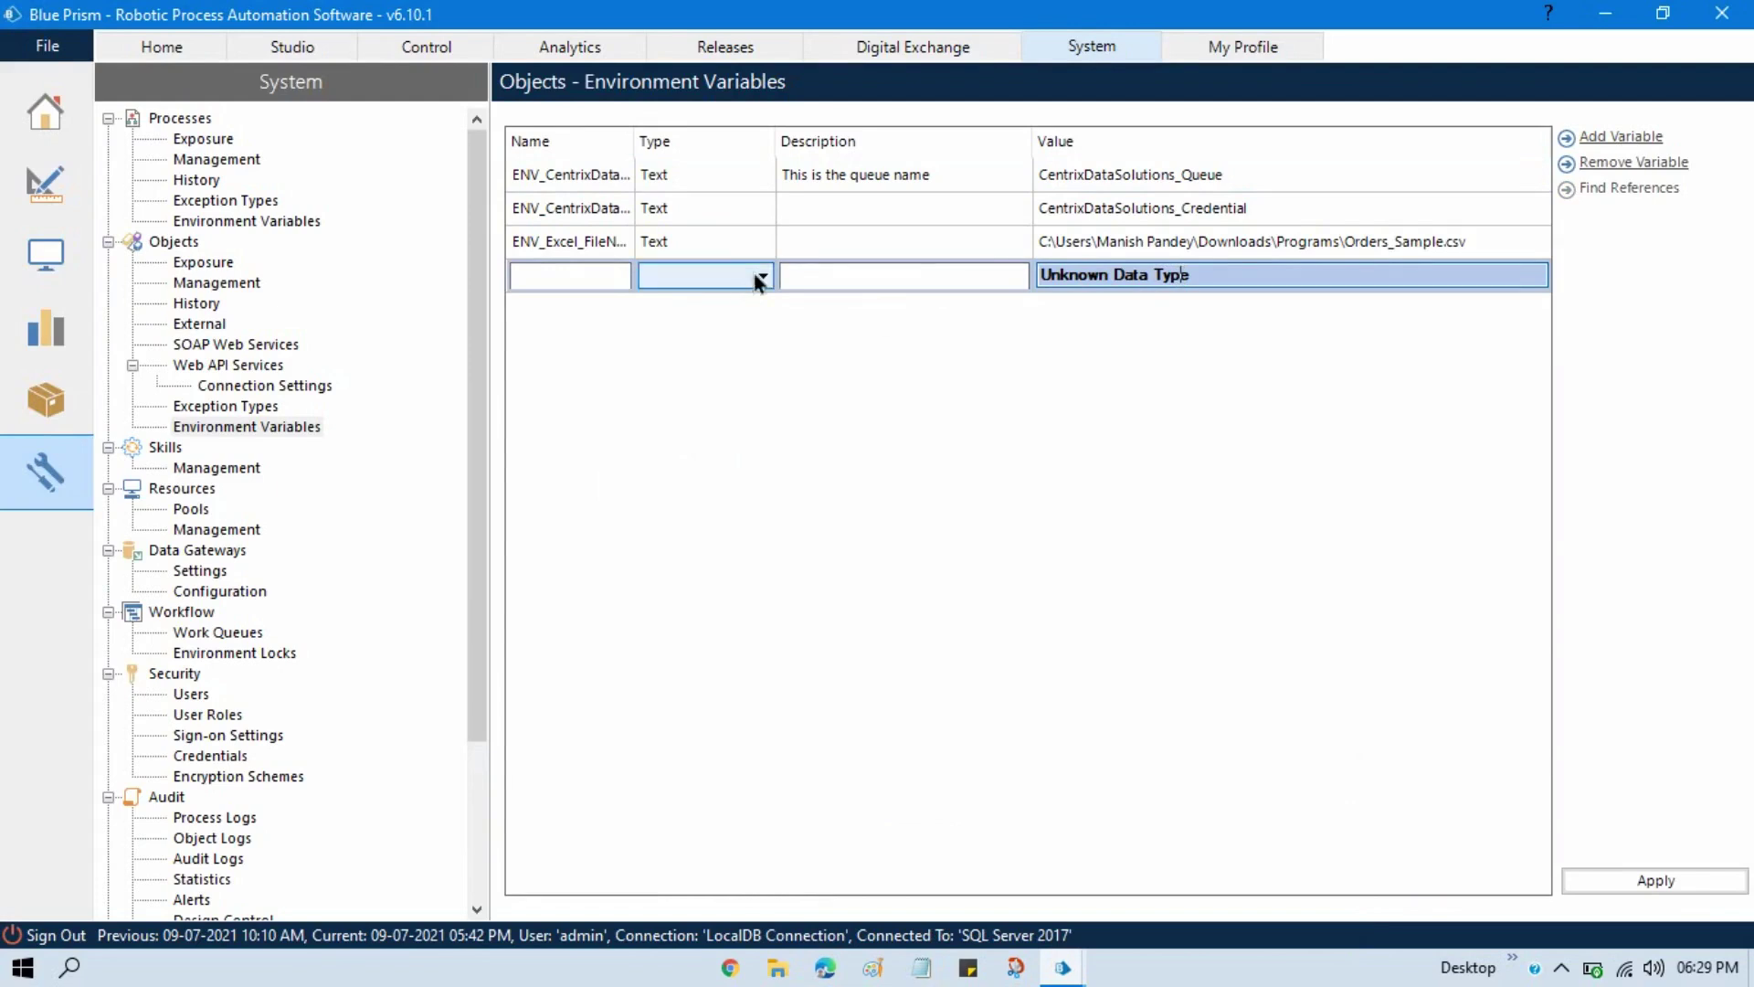
{"action": "left_click", "coordinate": [761, 275]}
{"action": "left_click", "coordinate": [672, 412]}
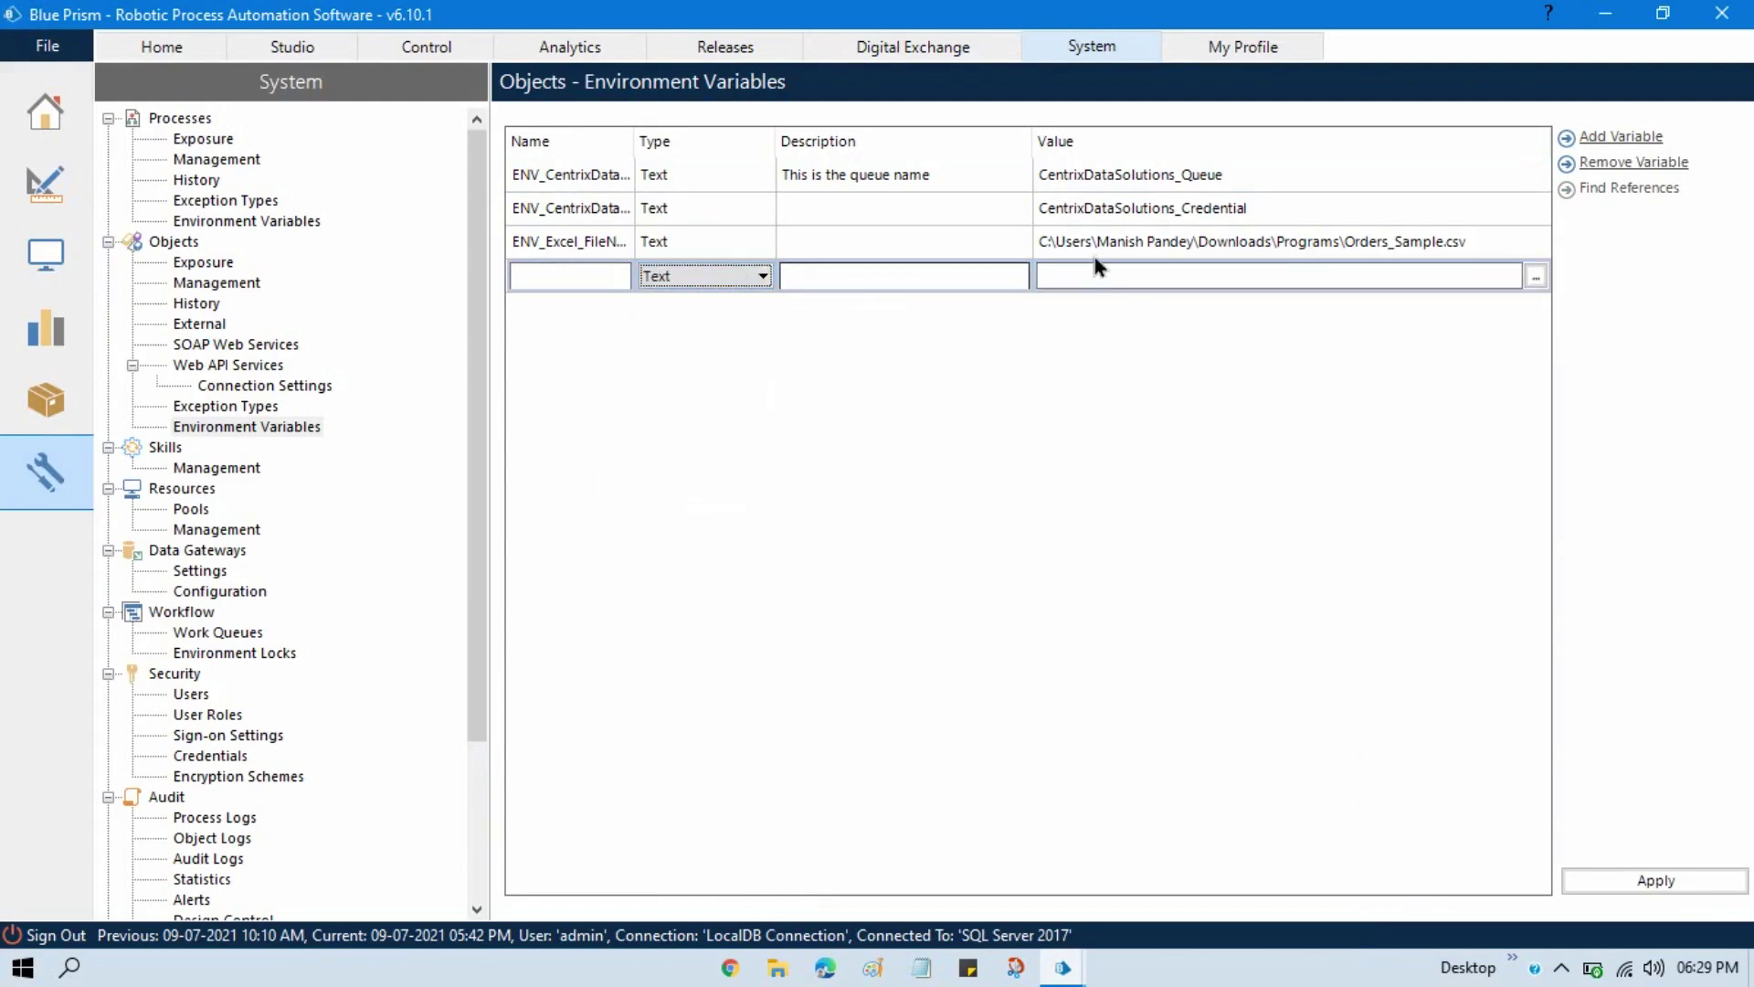
{"action": "left_click", "coordinate": [1095, 272]}
{"action": "key", "text": "ctrl+v"}
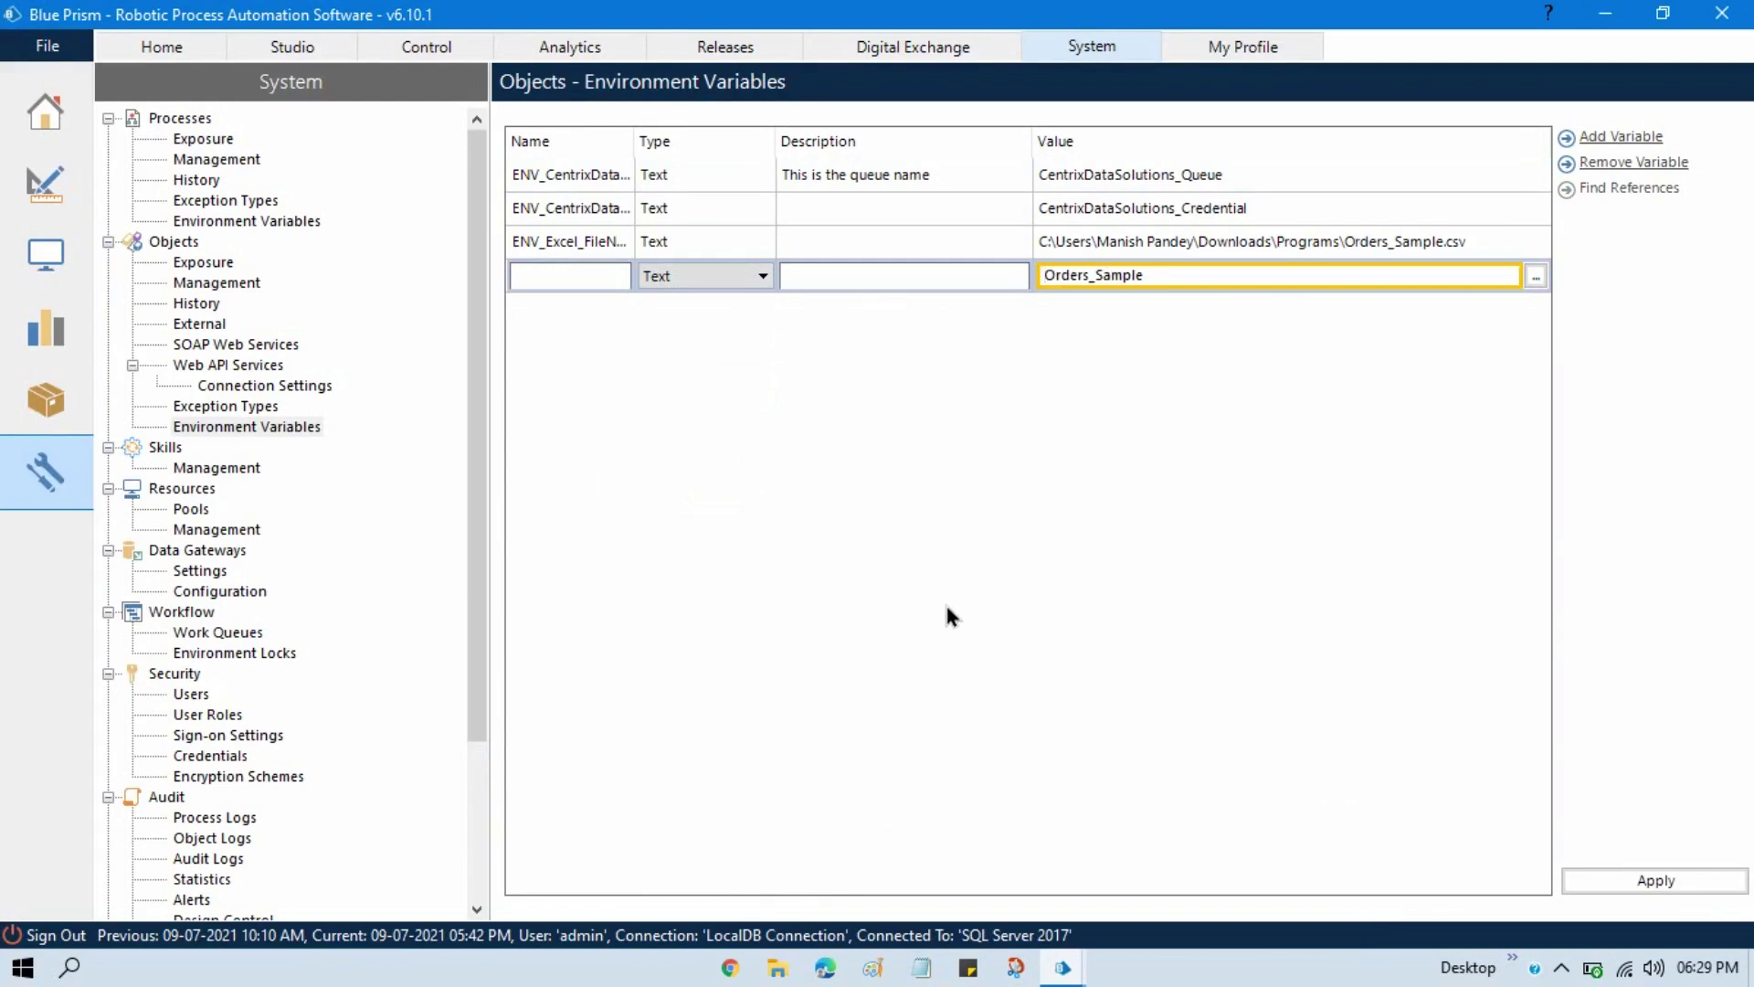
{"action": "left_click", "coordinate": [556, 279]}
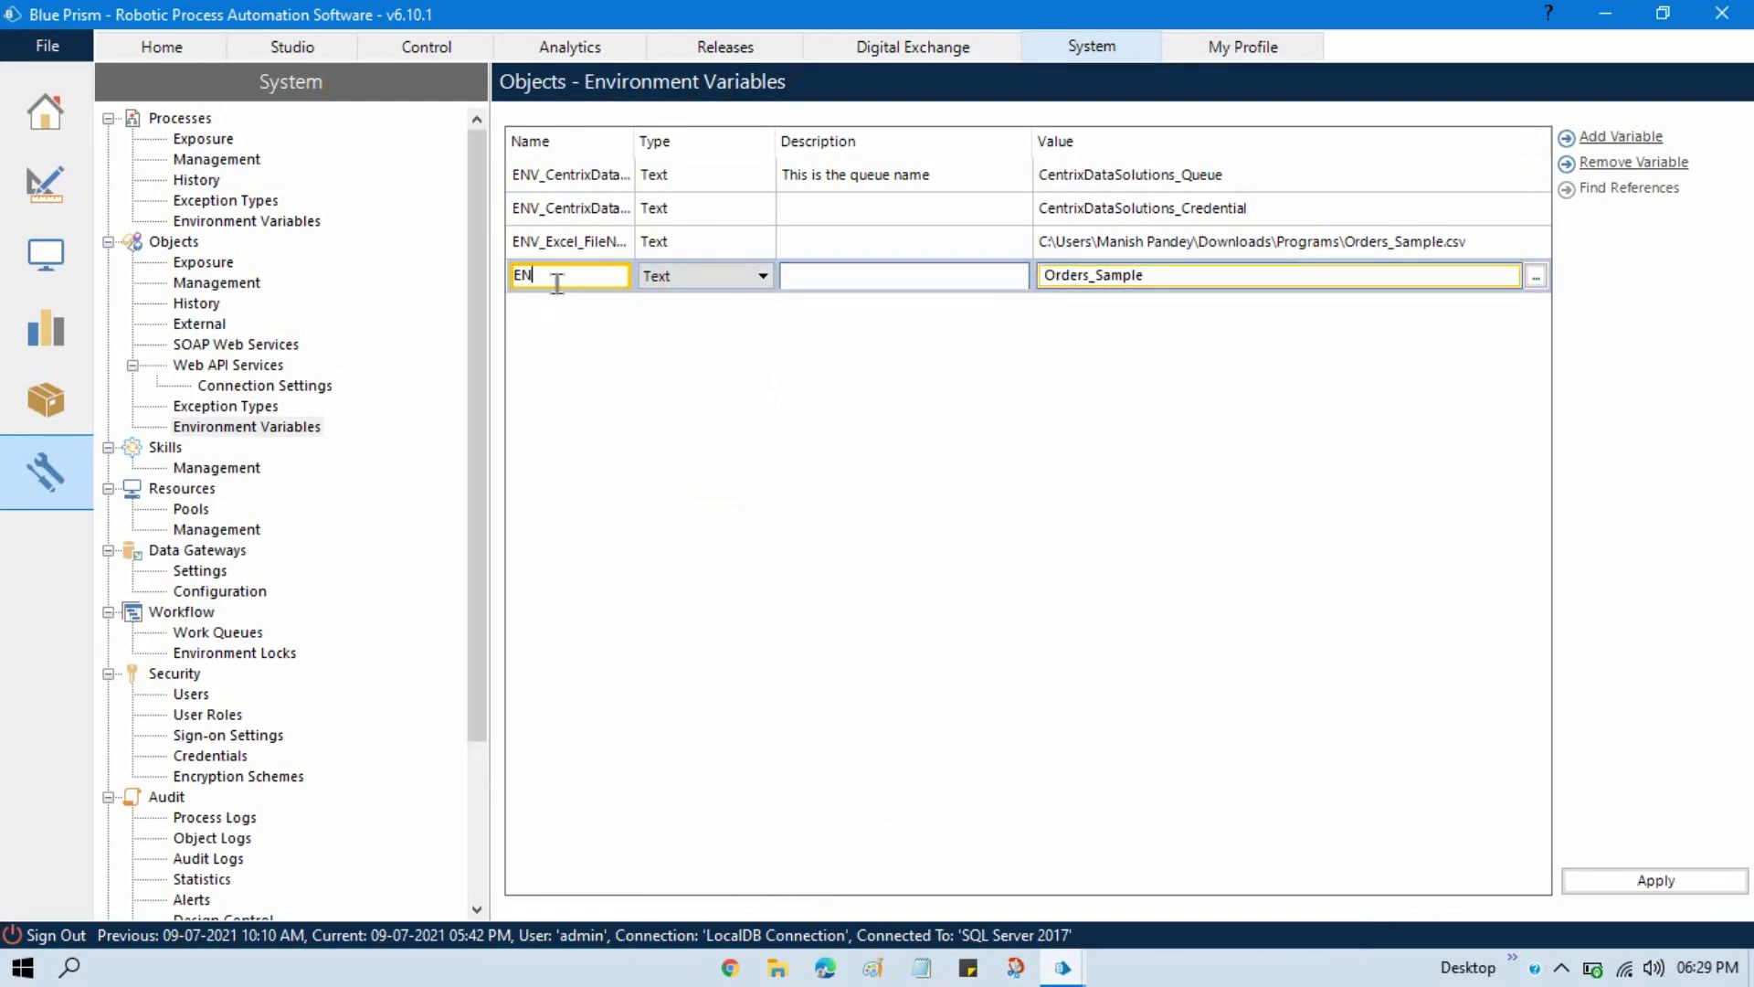
{"action": "type", "text": "Name"}
{"action": "left_click", "coordinate": [763, 275]}
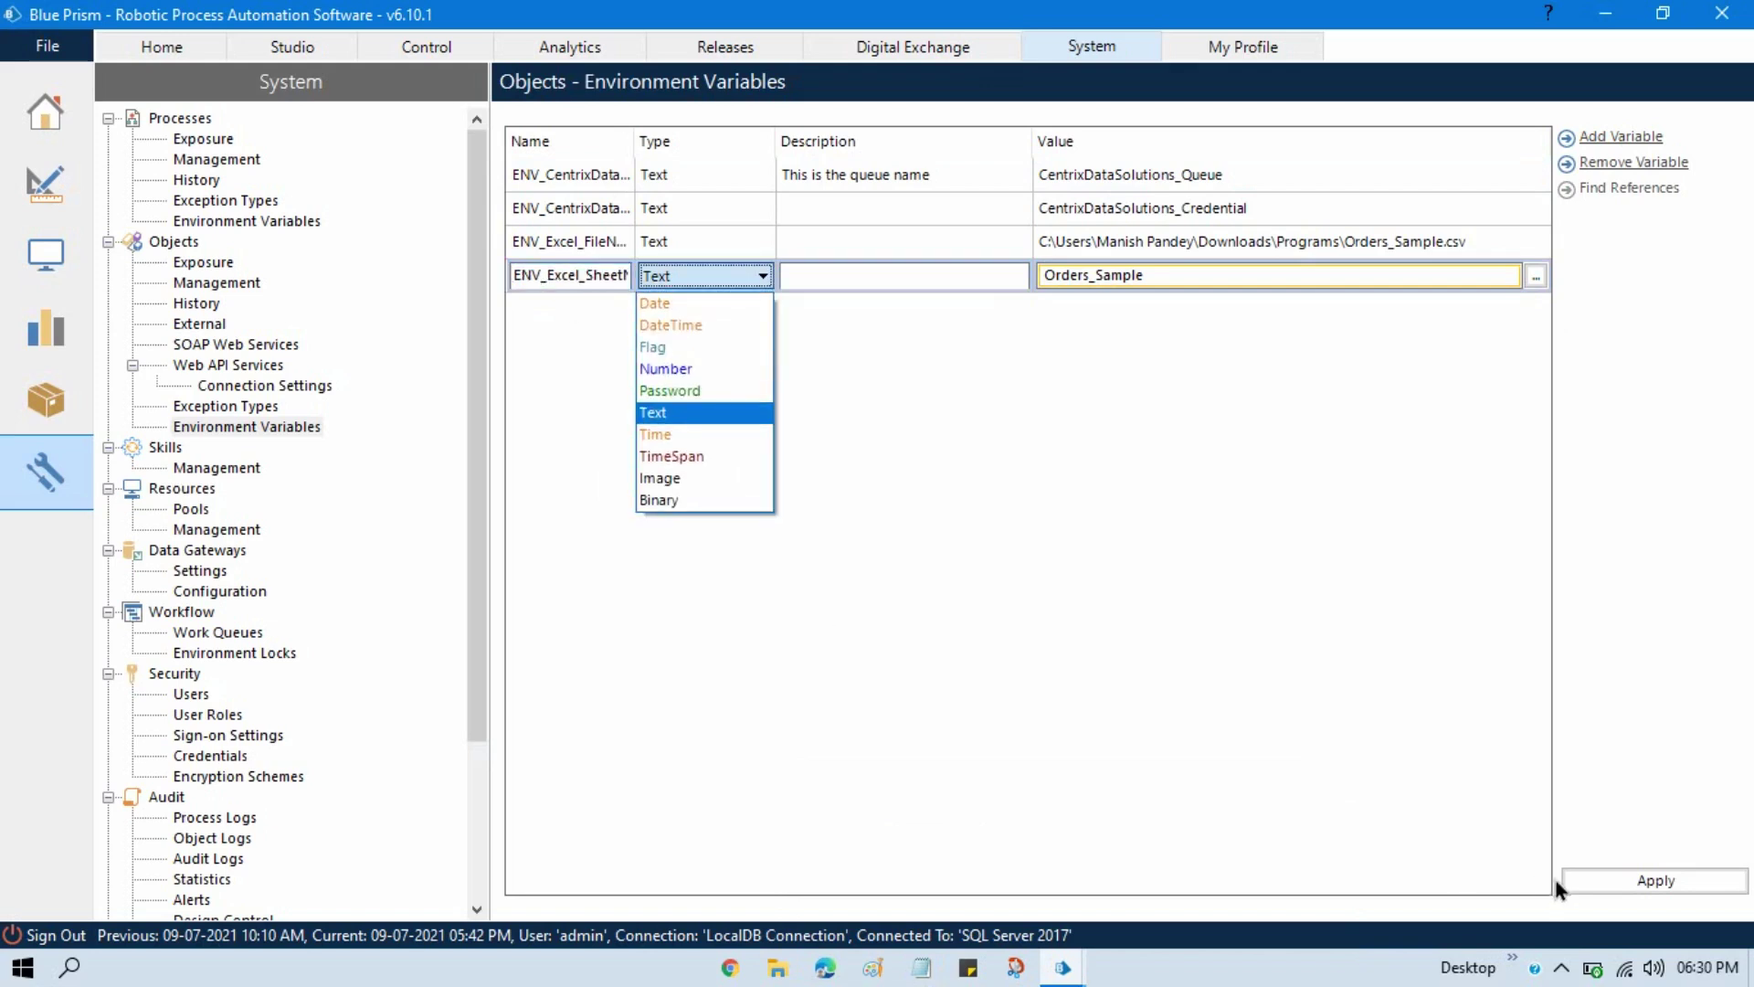
{"action": "left_click", "coordinate": [1586, 879]}
Step: In Process Studio, bind the new data item to the environment variable ENV_Excel_SheetName, and enlarge and place it below Workbook Name
{"action": "key", "text": "alt+Tab"}
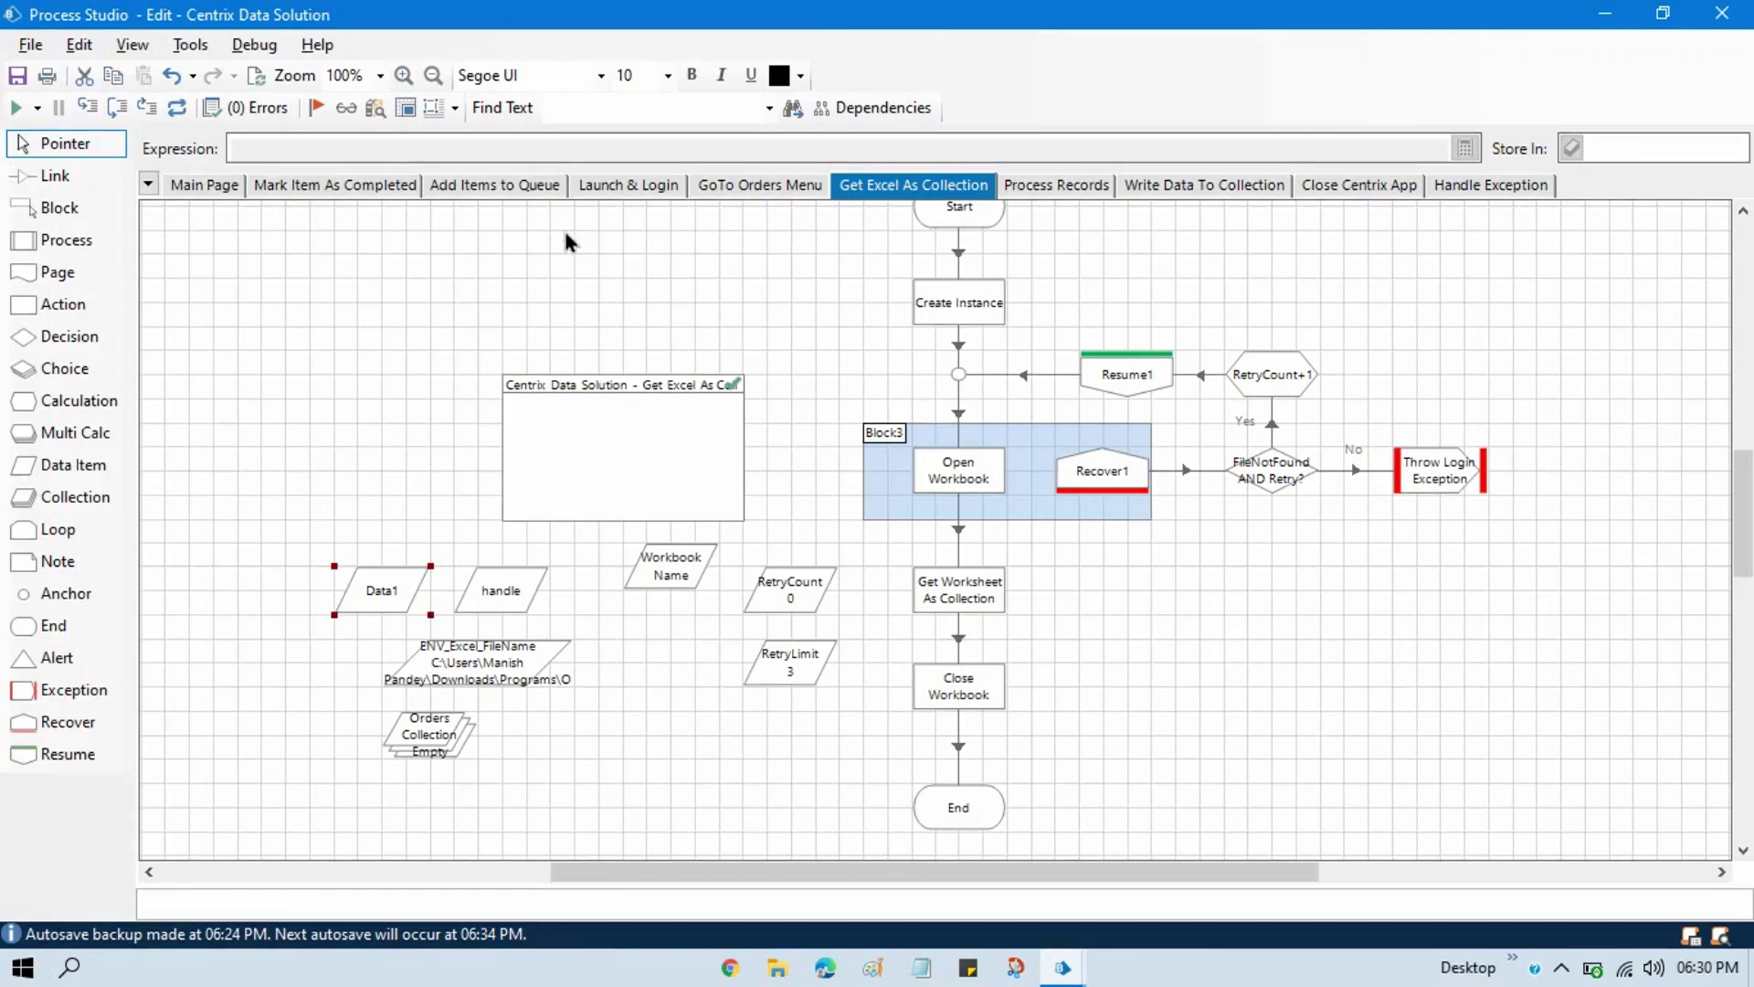
{"action": "double_click", "coordinate": [403, 597]}
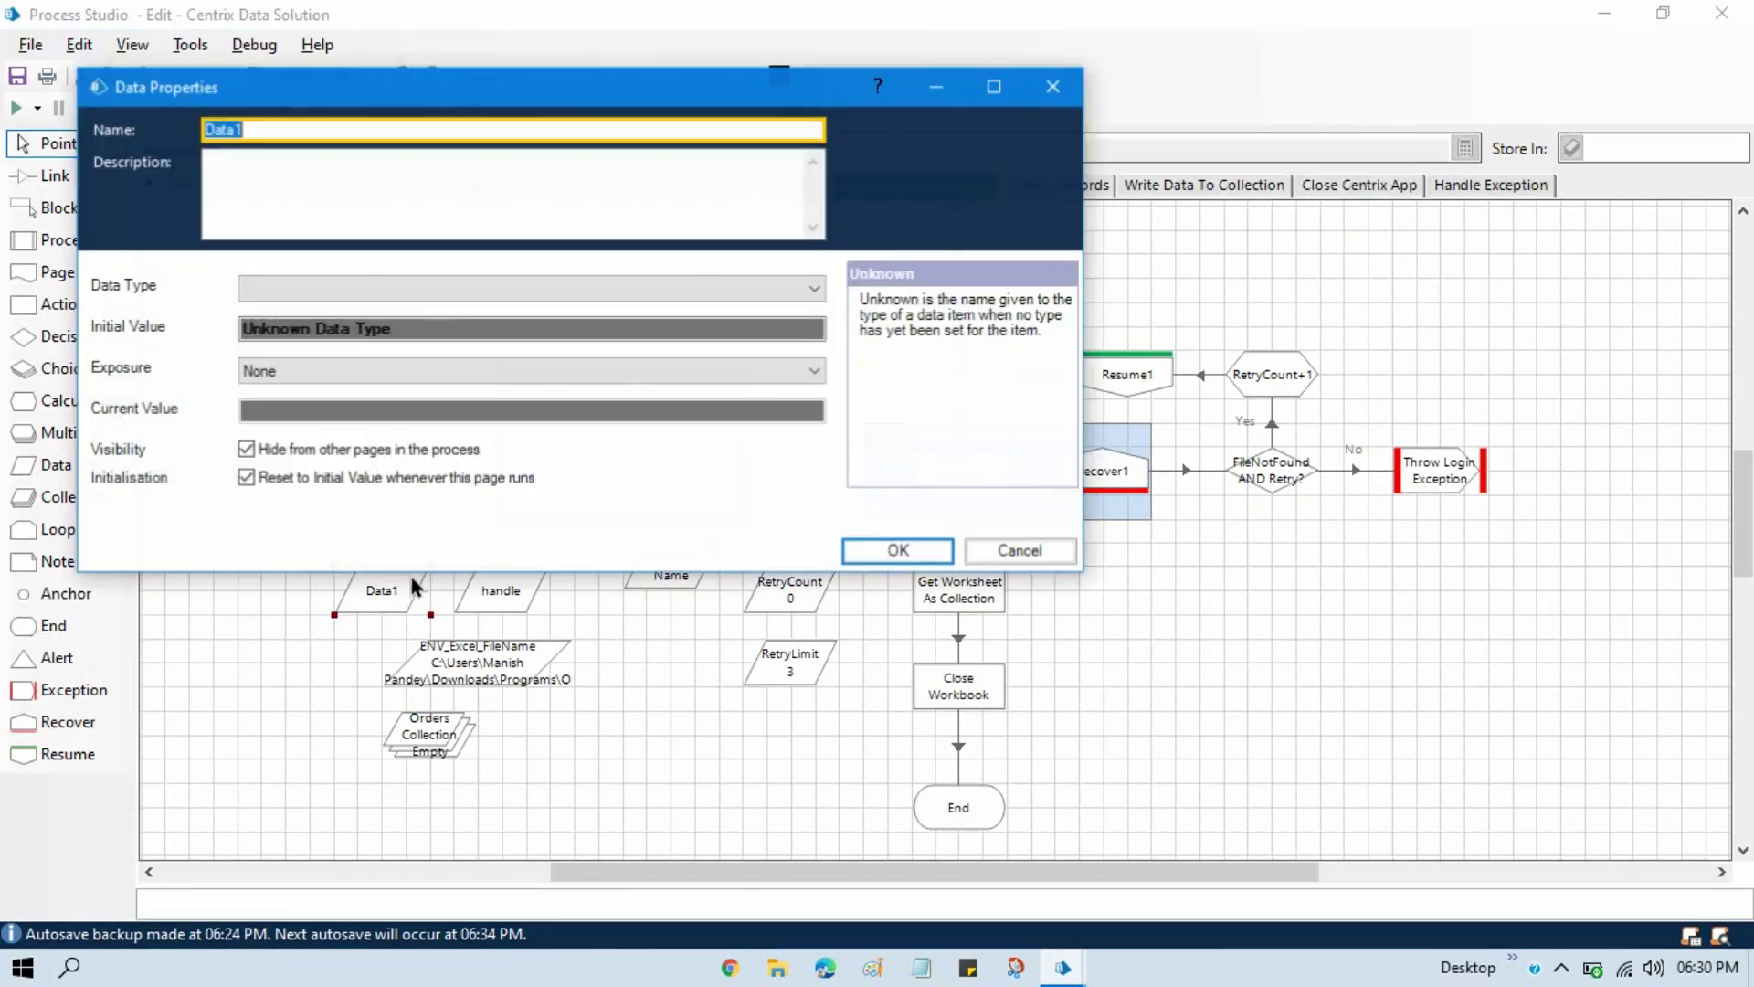
{"action": "left_click", "coordinate": [459, 369]}
{"action": "left_click", "coordinate": [348, 428]}
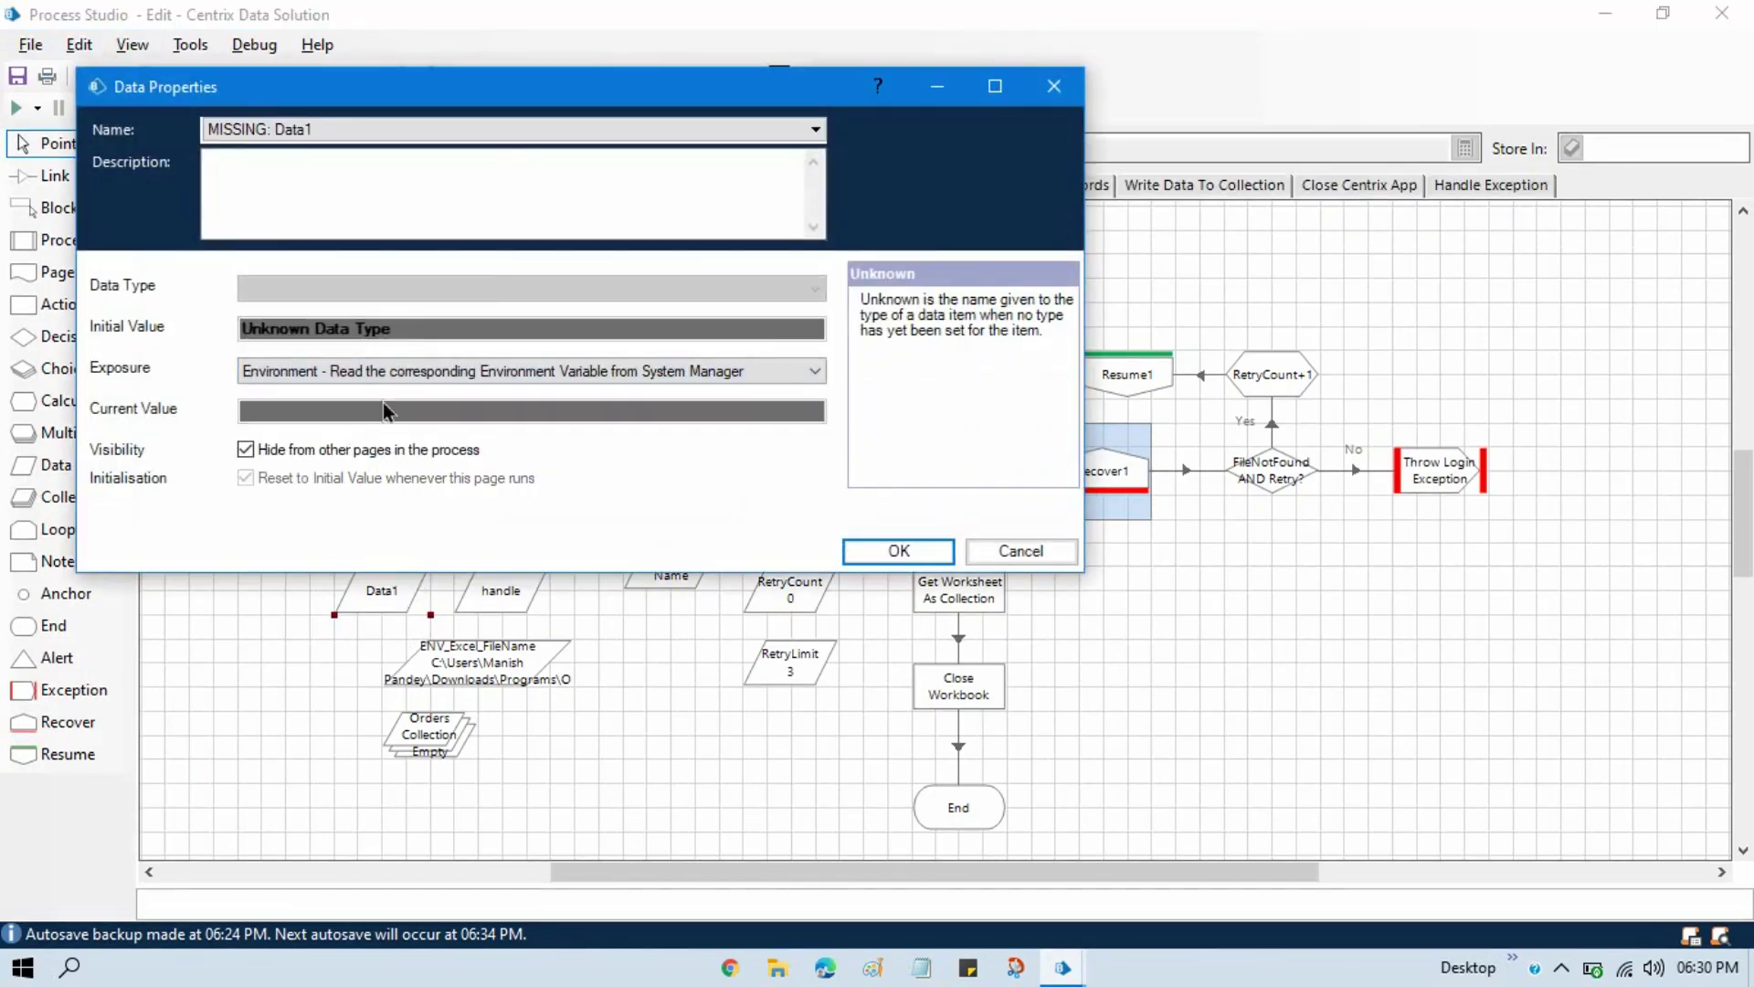
{"action": "left_click", "coordinate": [437, 130]}
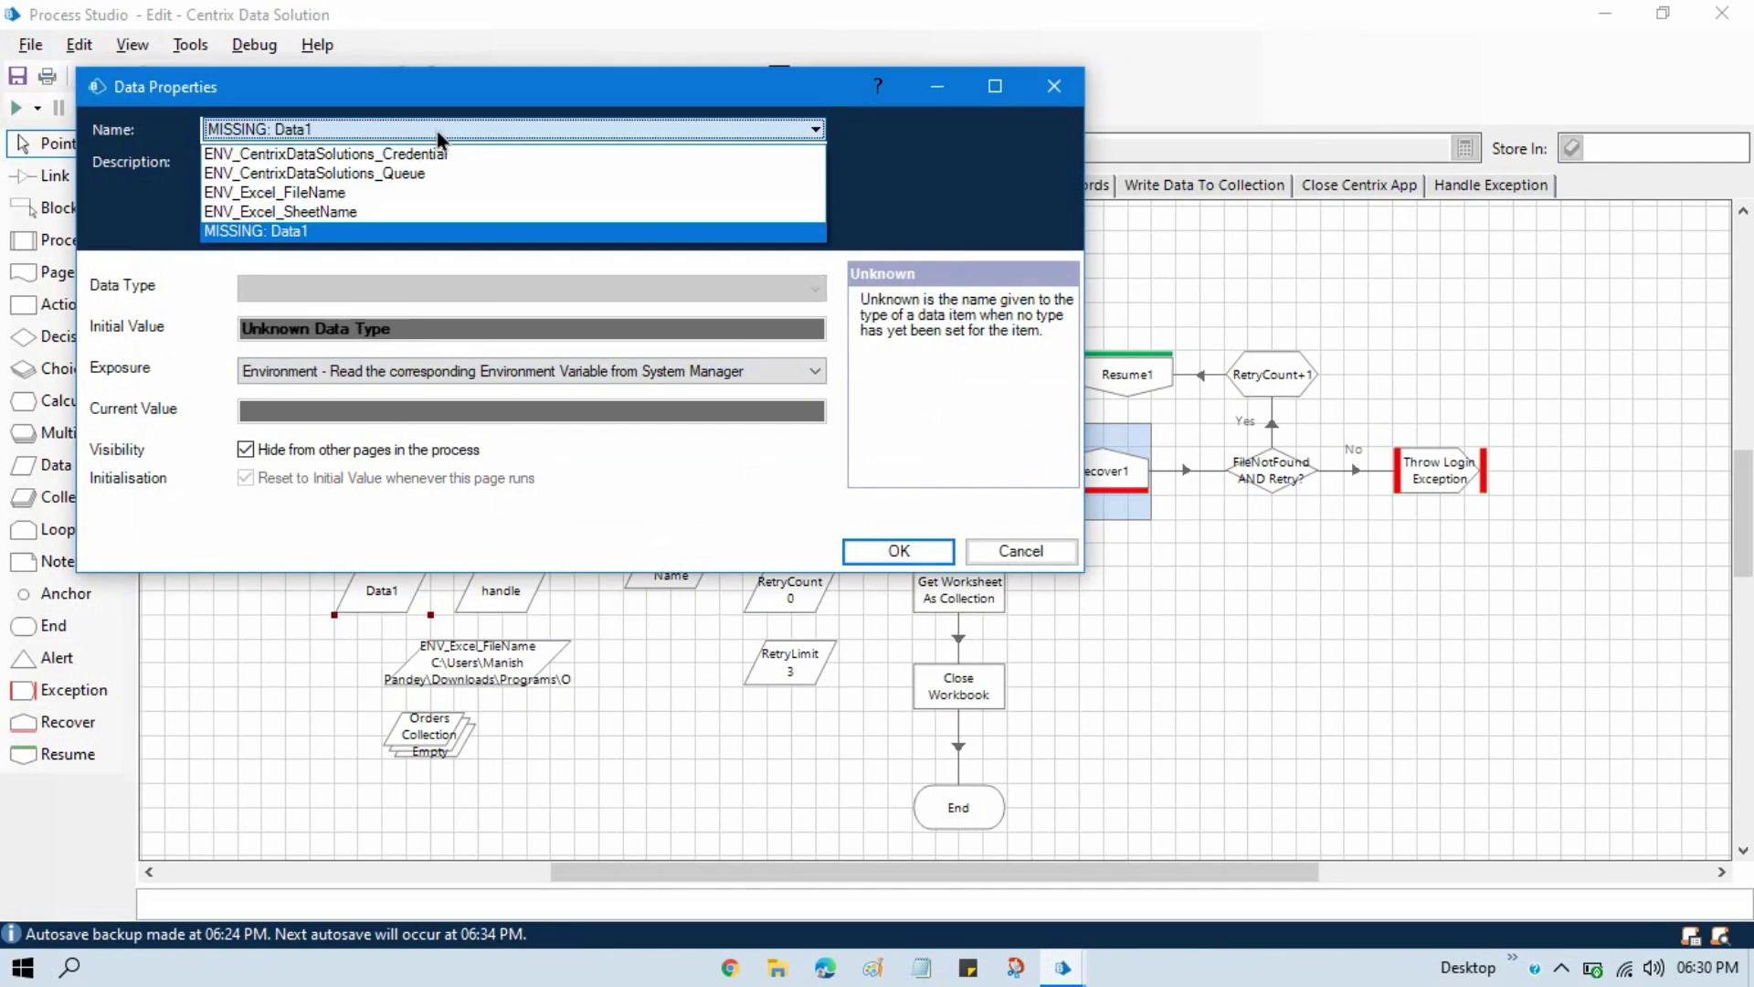
{"action": "left_click", "coordinate": [347, 211]}
{"action": "left_click", "coordinate": [895, 552]}
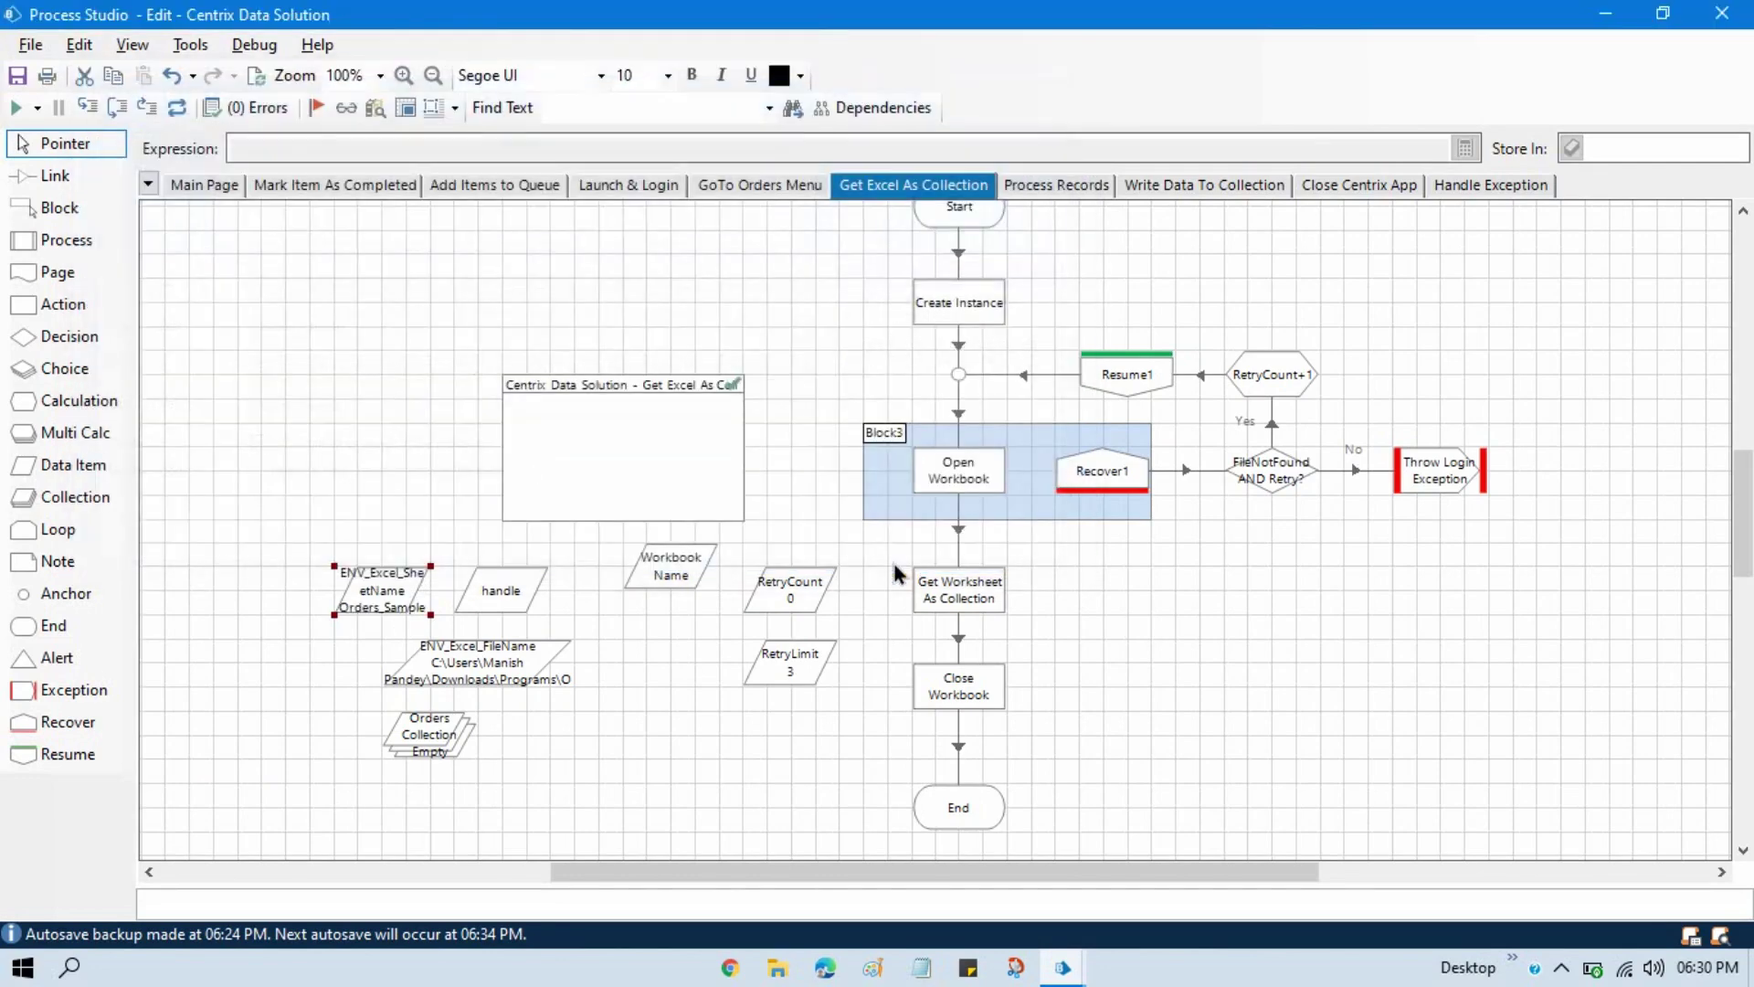
{"action": "left_click_drag", "start_coordinate": [430, 614], "coordinate": [686, 687]}
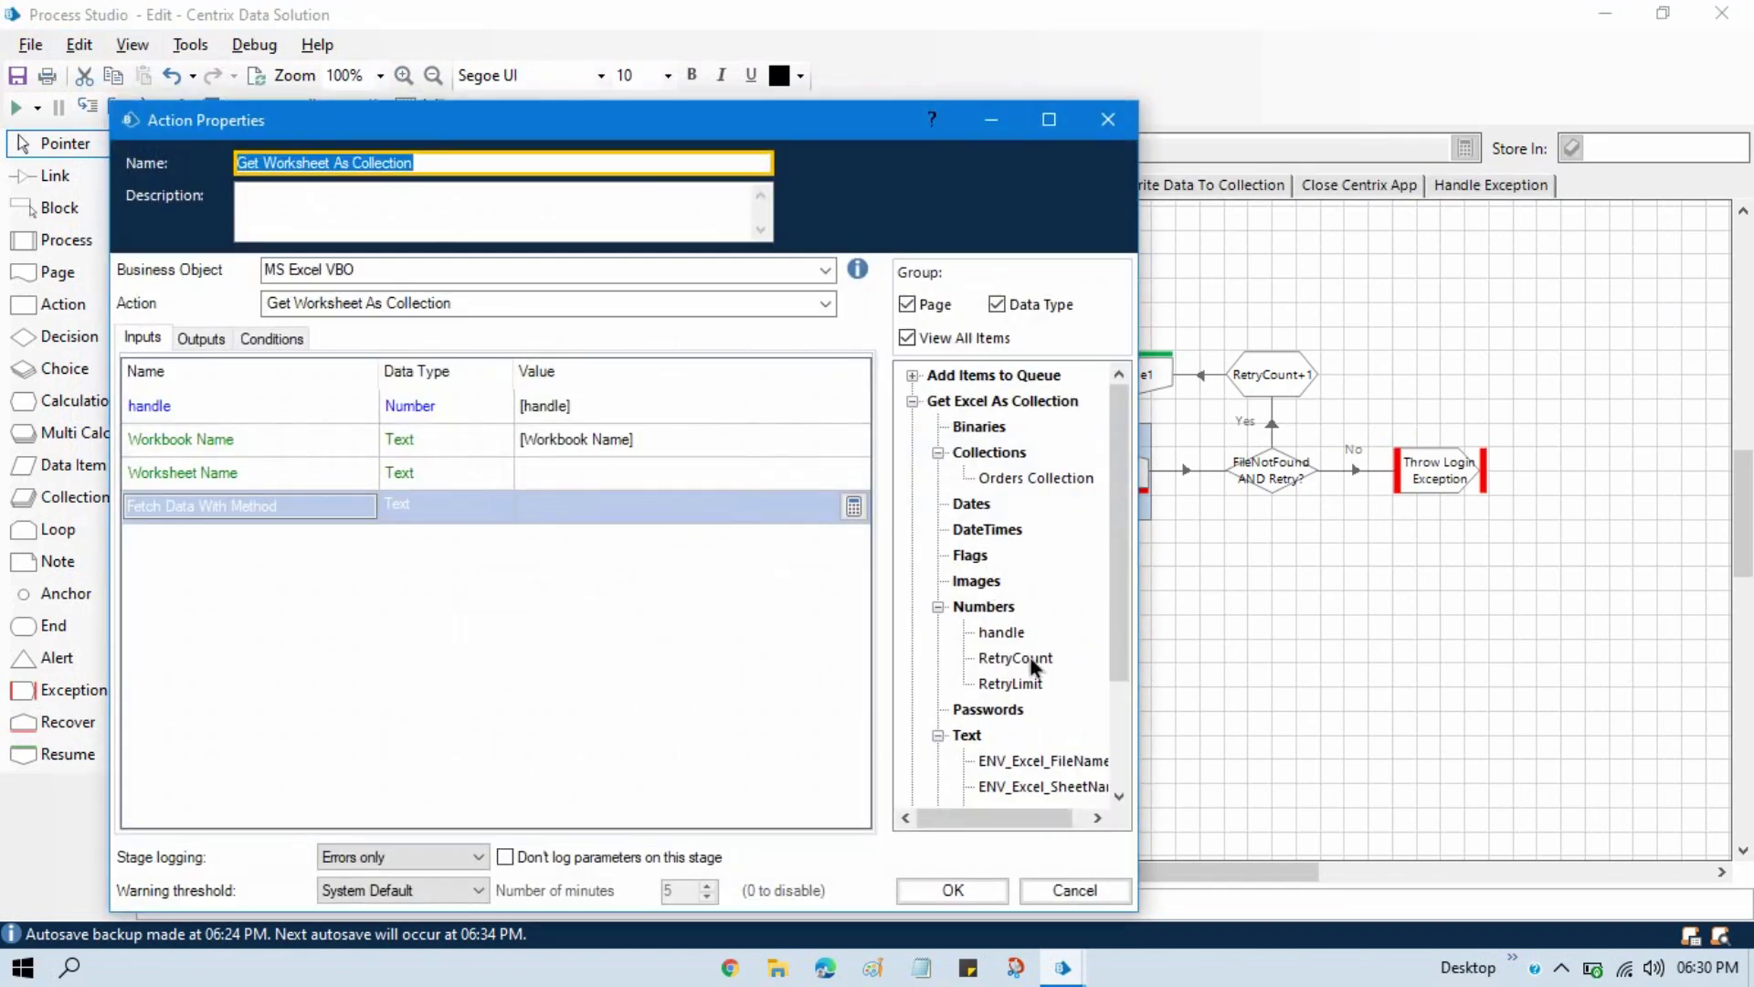
Step: Set the Worksheet Name input of the Get Worksheet As Collection action to ENV_Excel_SheetName and confirm
{"action": "left_click_drag", "start_coordinate": [1062, 790], "coordinate": [650, 513]}
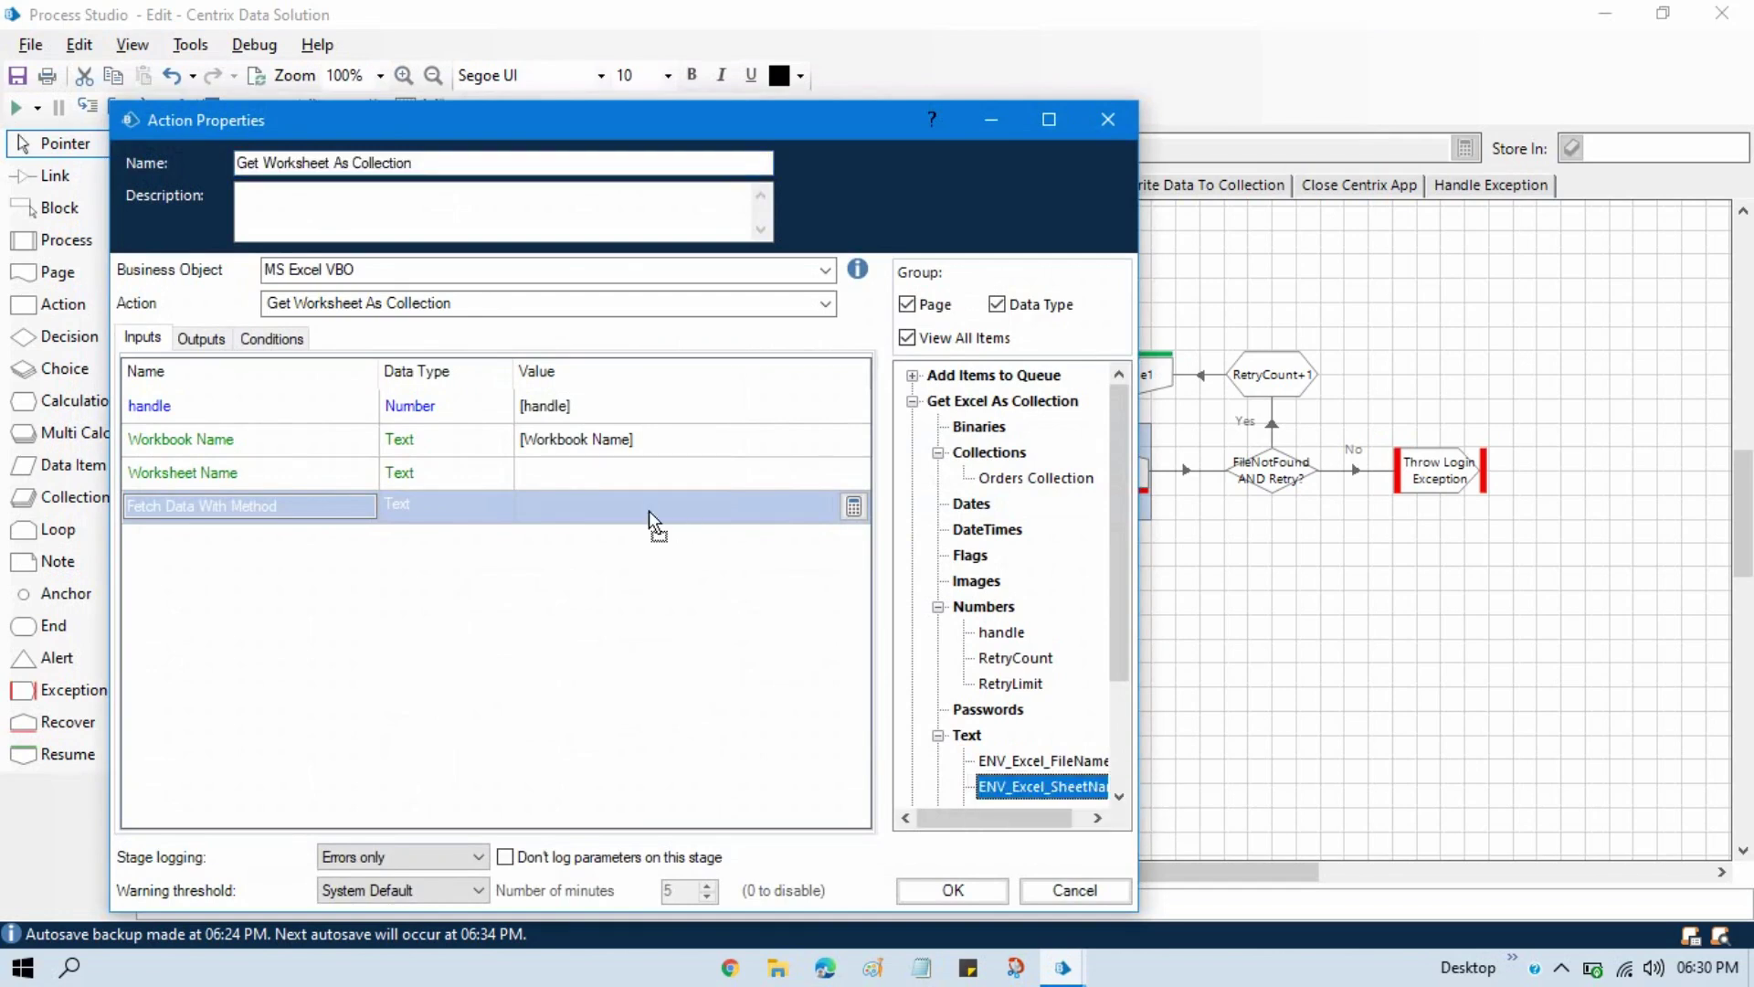
{"action": "left_click_drag", "start_coordinate": [566, 469], "coordinate": [567, 469]}
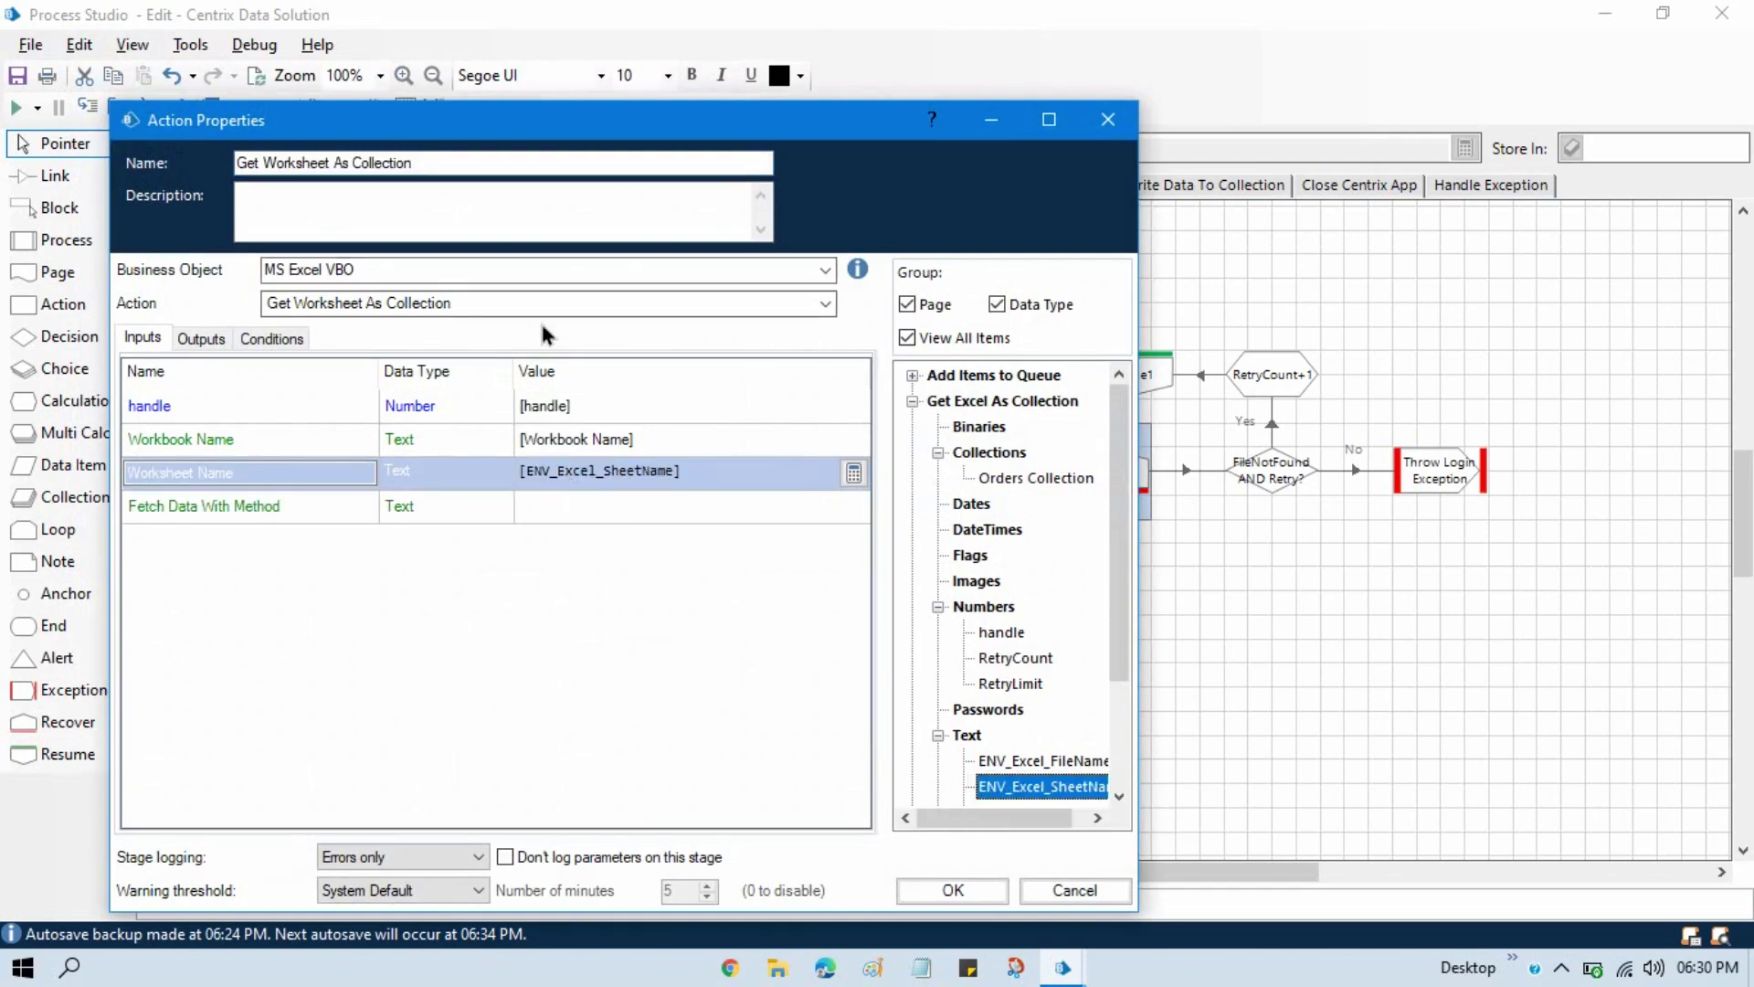
{"action": "left_click", "coordinate": [962, 893]}
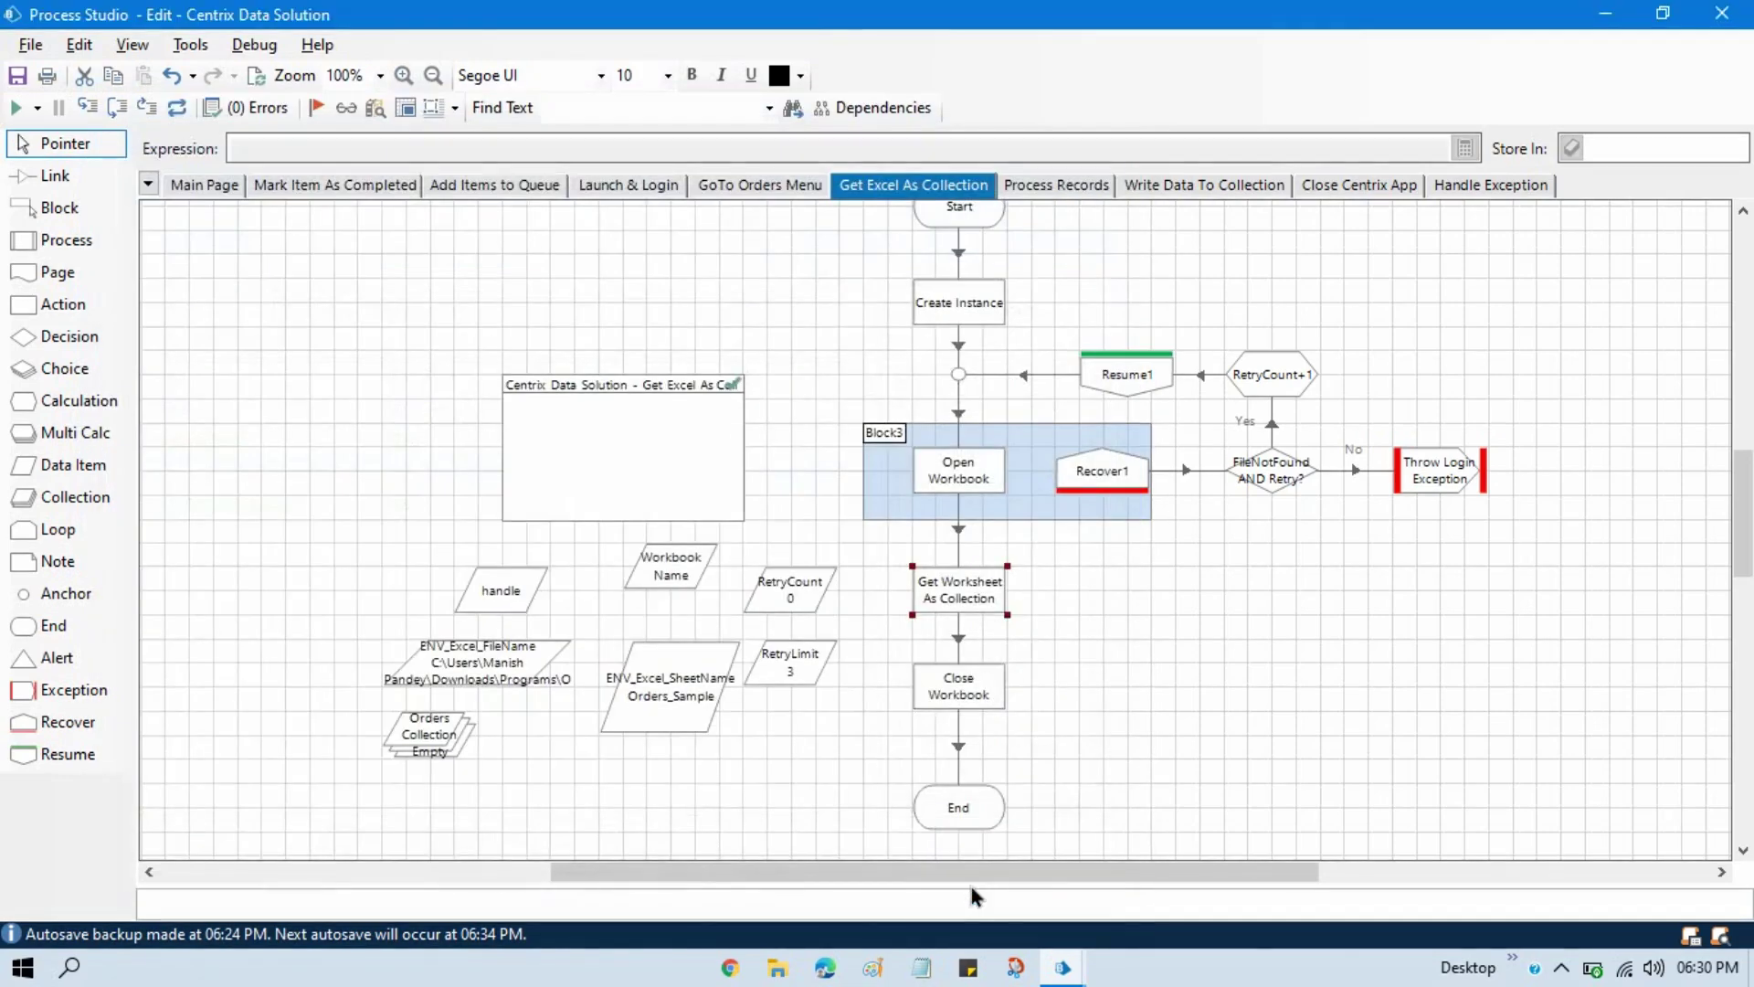
Step: On the Write Data To Collection page, replace the Open Workbook action's File name expression with [ENV_Excel_FileName] and confirm
{"action": "left_click", "coordinate": [1207, 185]}
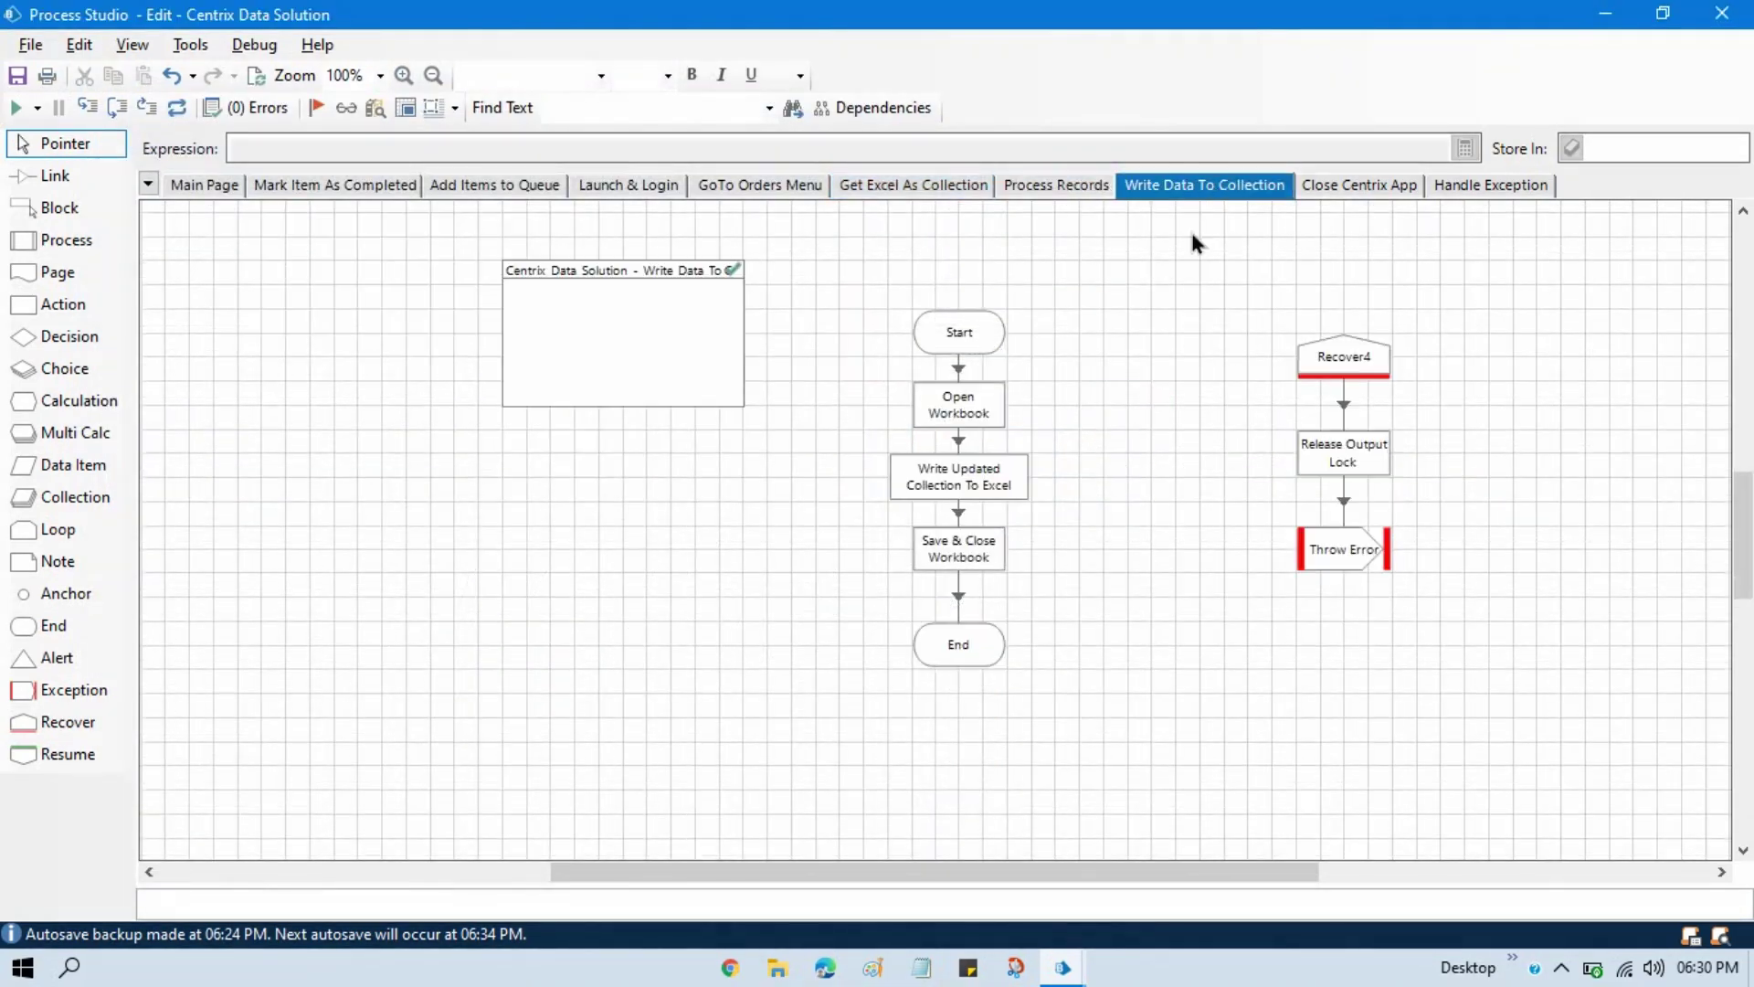
{"action": "left_click", "coordinate": [978, 412]}
{"action": "double_click", "coordinate": [979, 418]}
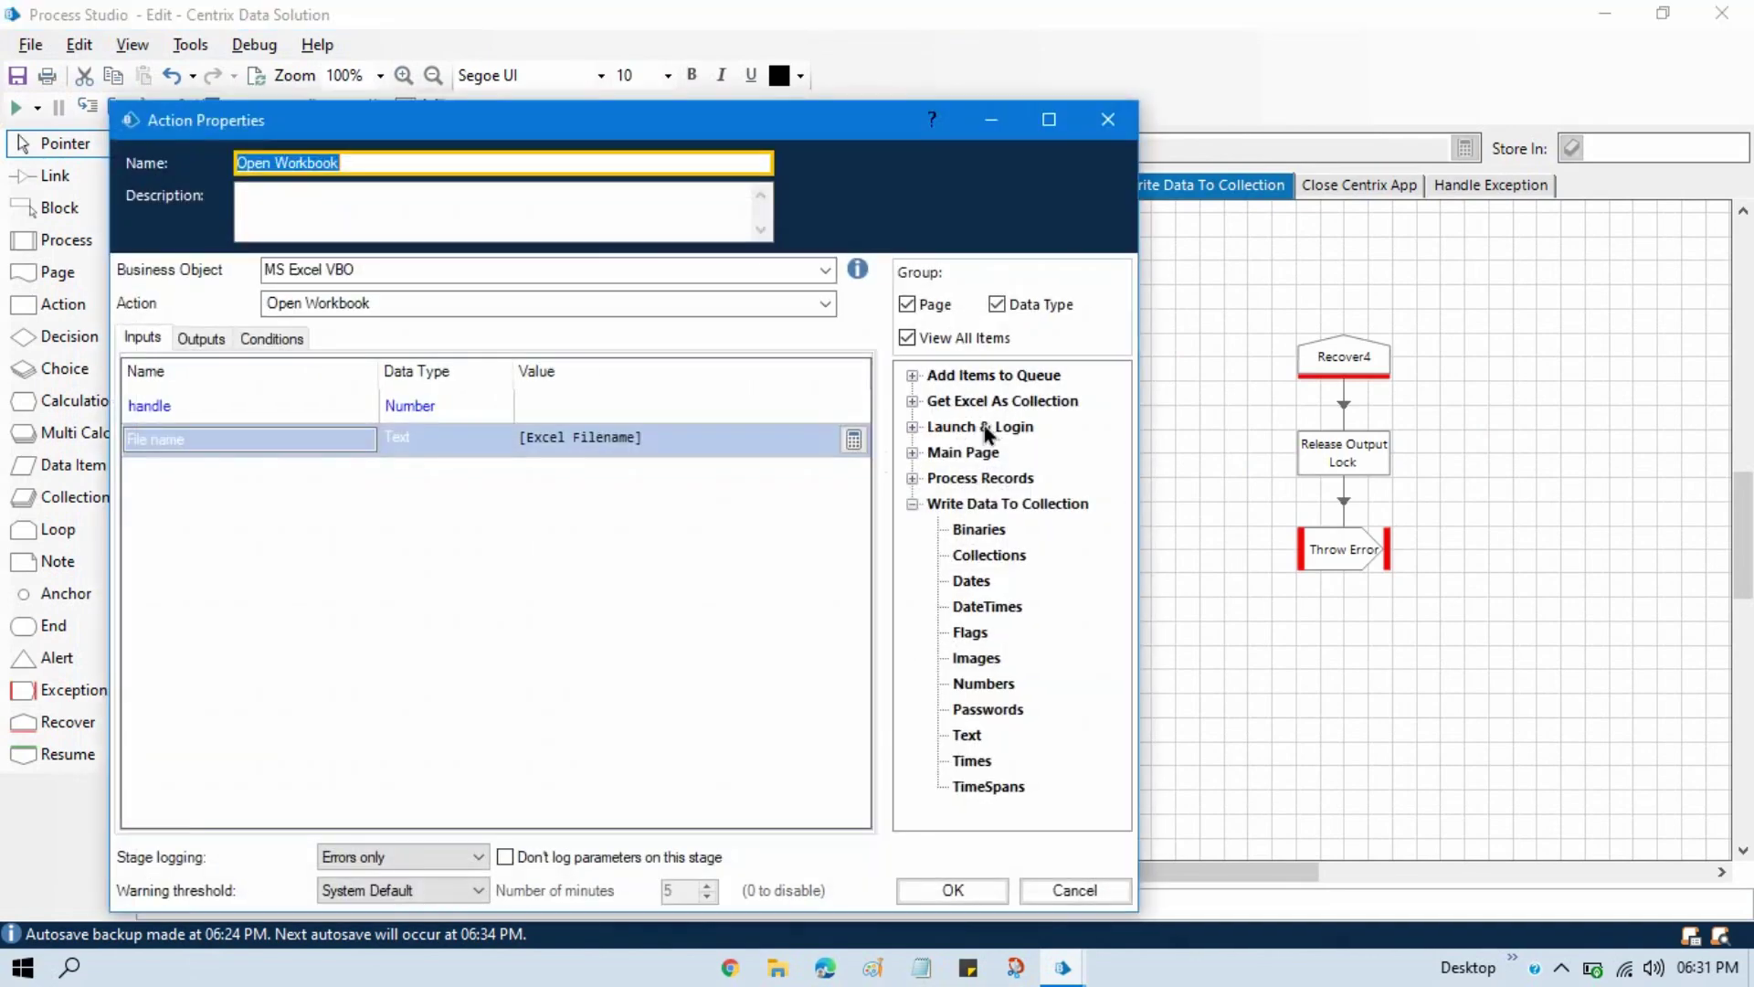
{"action": "left_click", "coordinate": [854, 439]}
{"action": "left_click_drag", "start_coordinate": [298, 304], "coordinate": [168, 275]}
{"action": "key", "text": "Delete"}
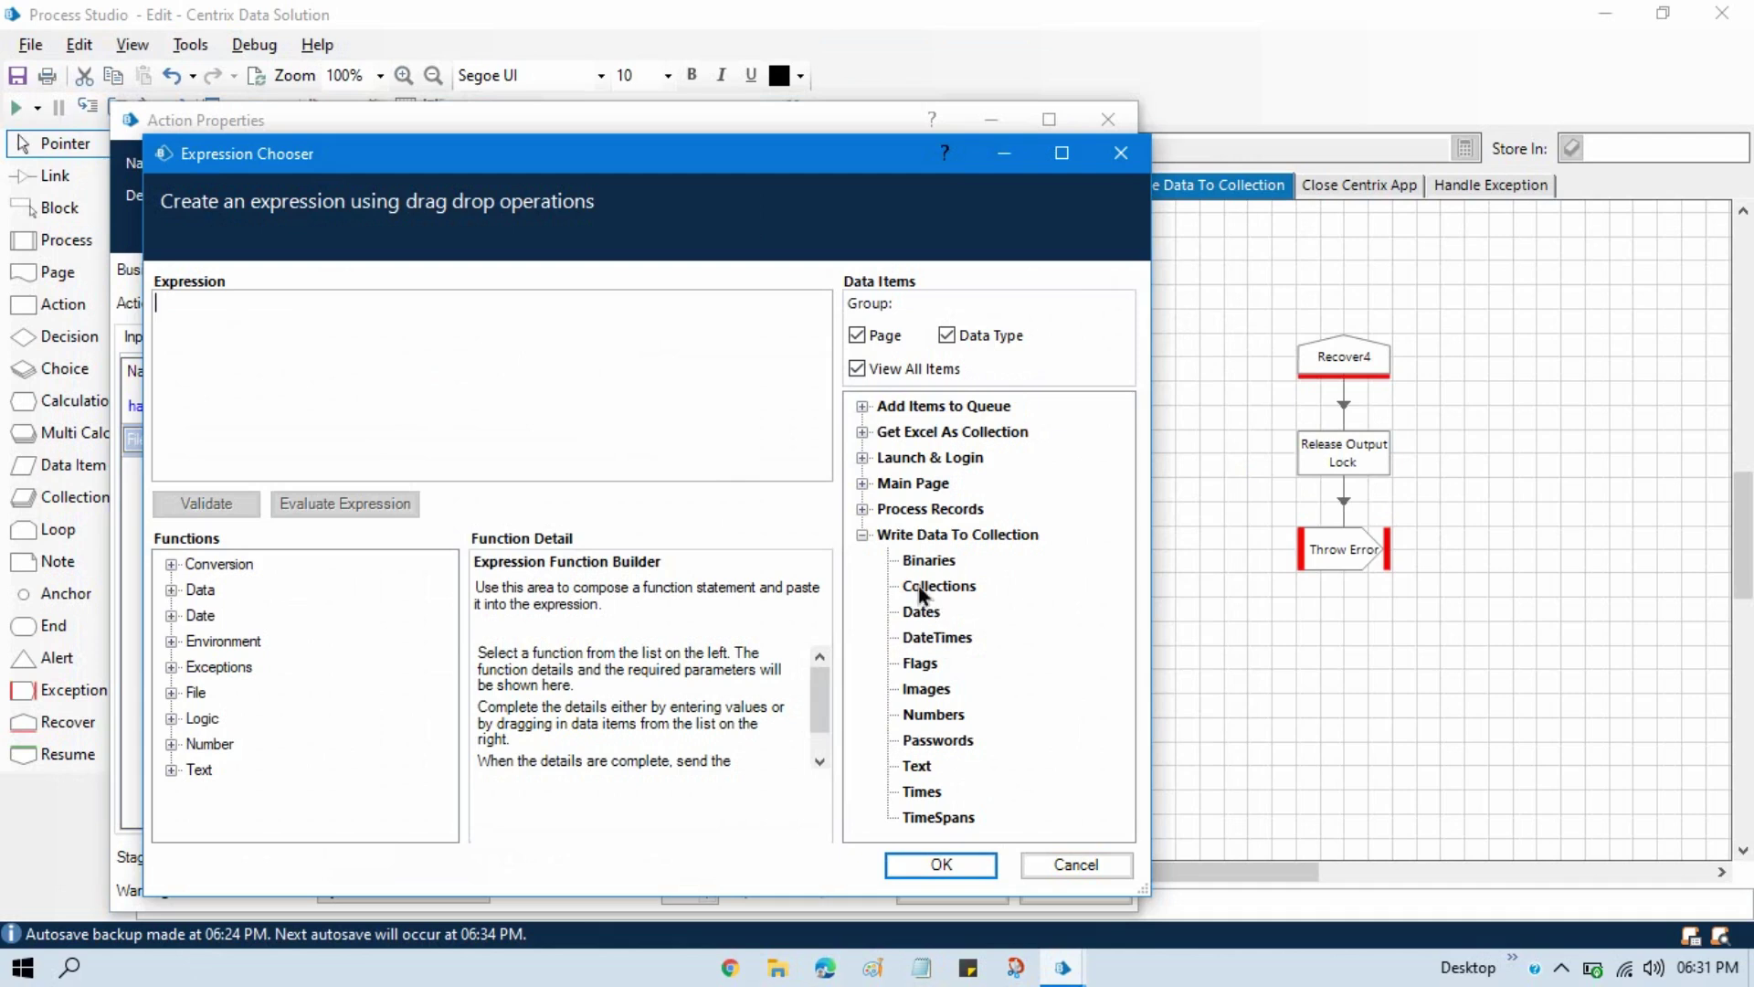
{"action": "left_click", "coordinate": [867, 431]}
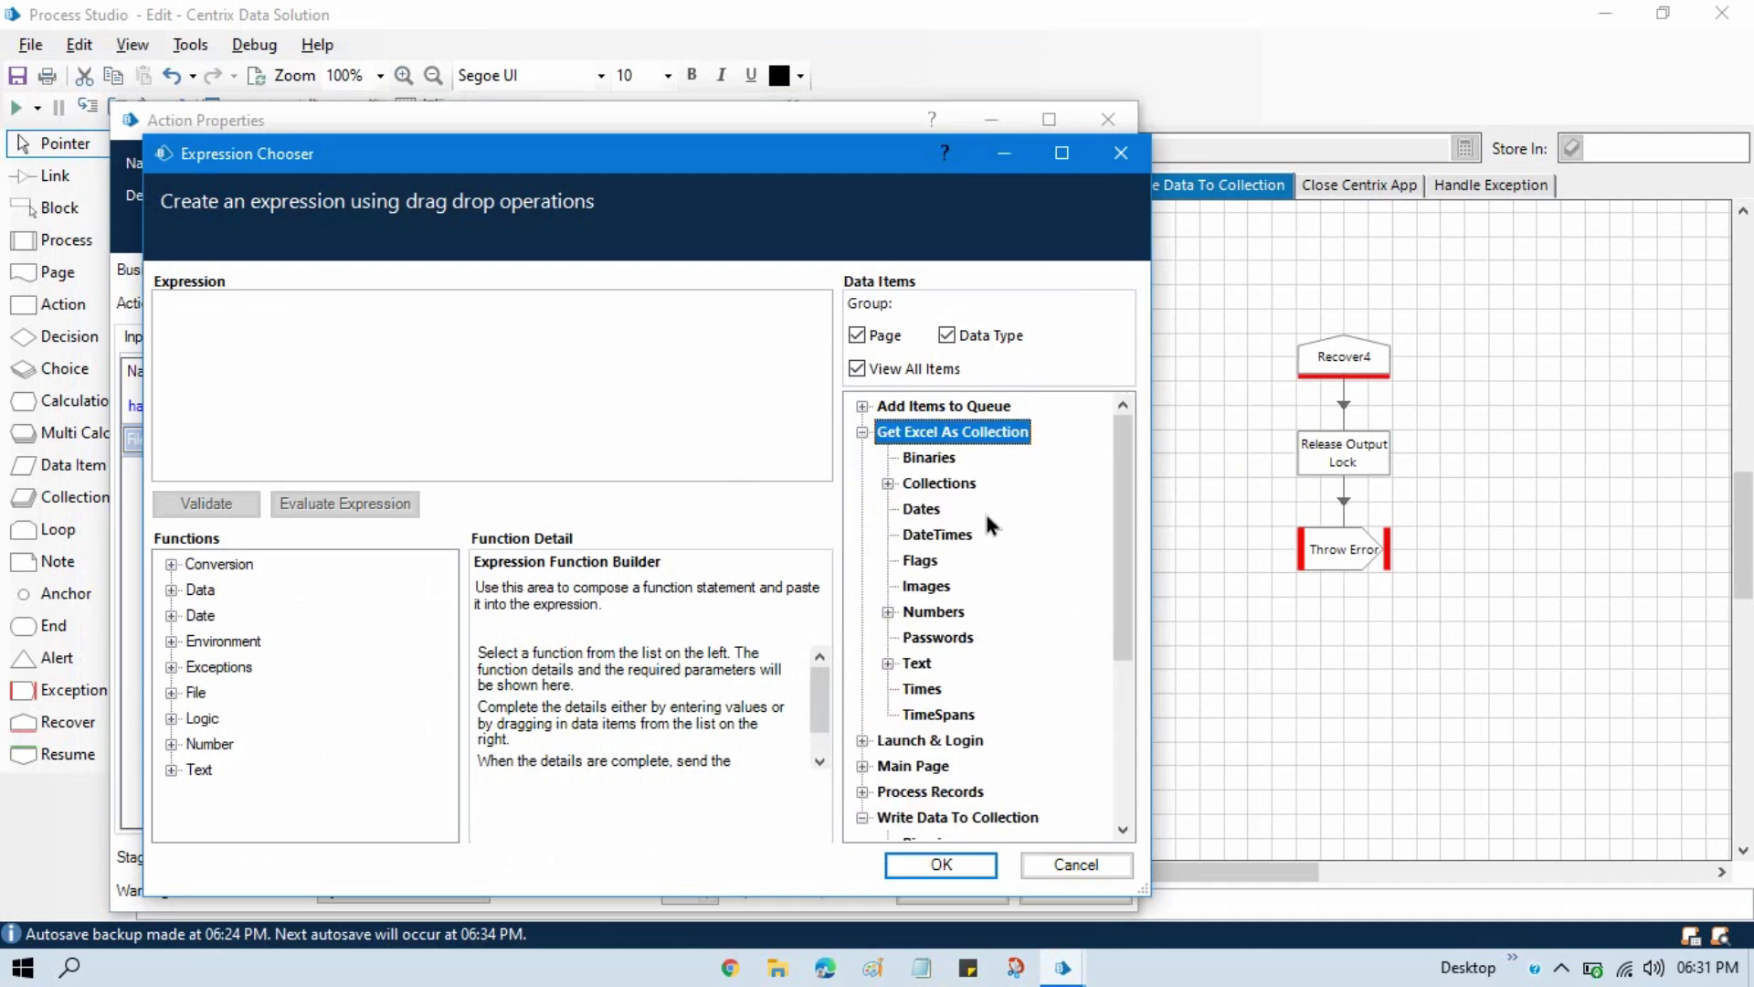
{"action": "left_click", "coordinate": [891, 662]}
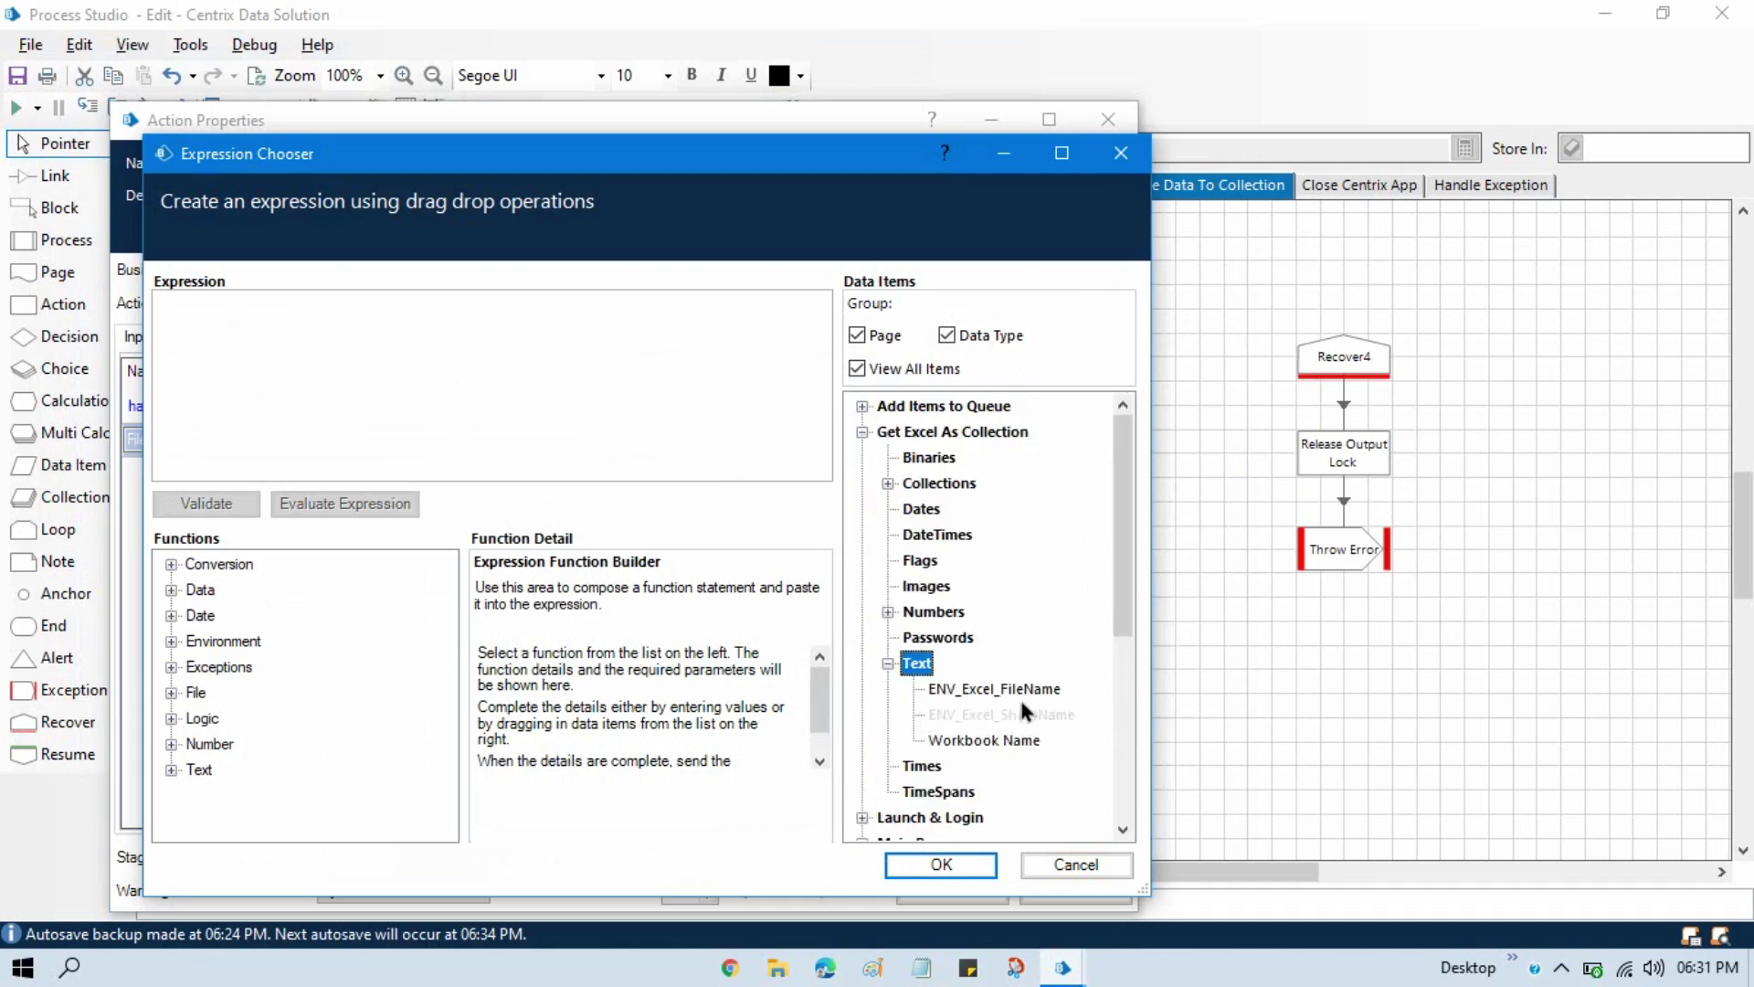
{"action": "left_click_drag", "start_coordinate": [1026, 693], "coordinate": [384, 388]}
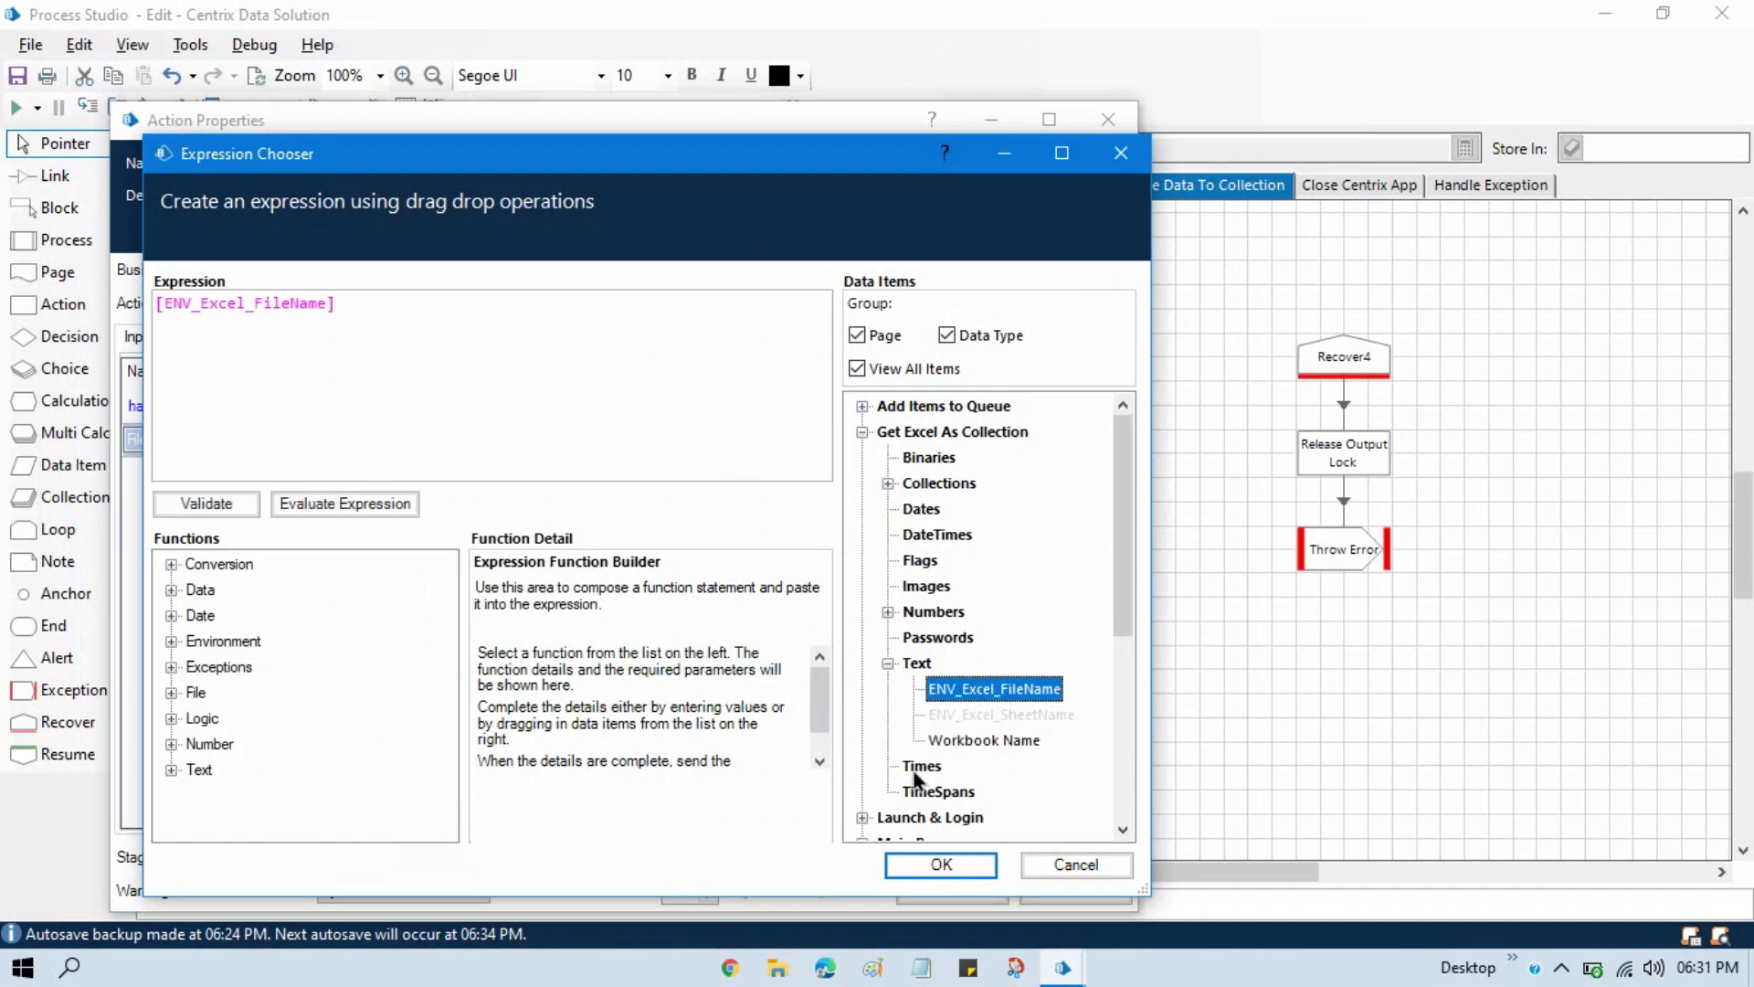
{"action": "left_click", "coordinate": [924, 862]}
{"action": "left_click", "coordinate": [956, 891]}
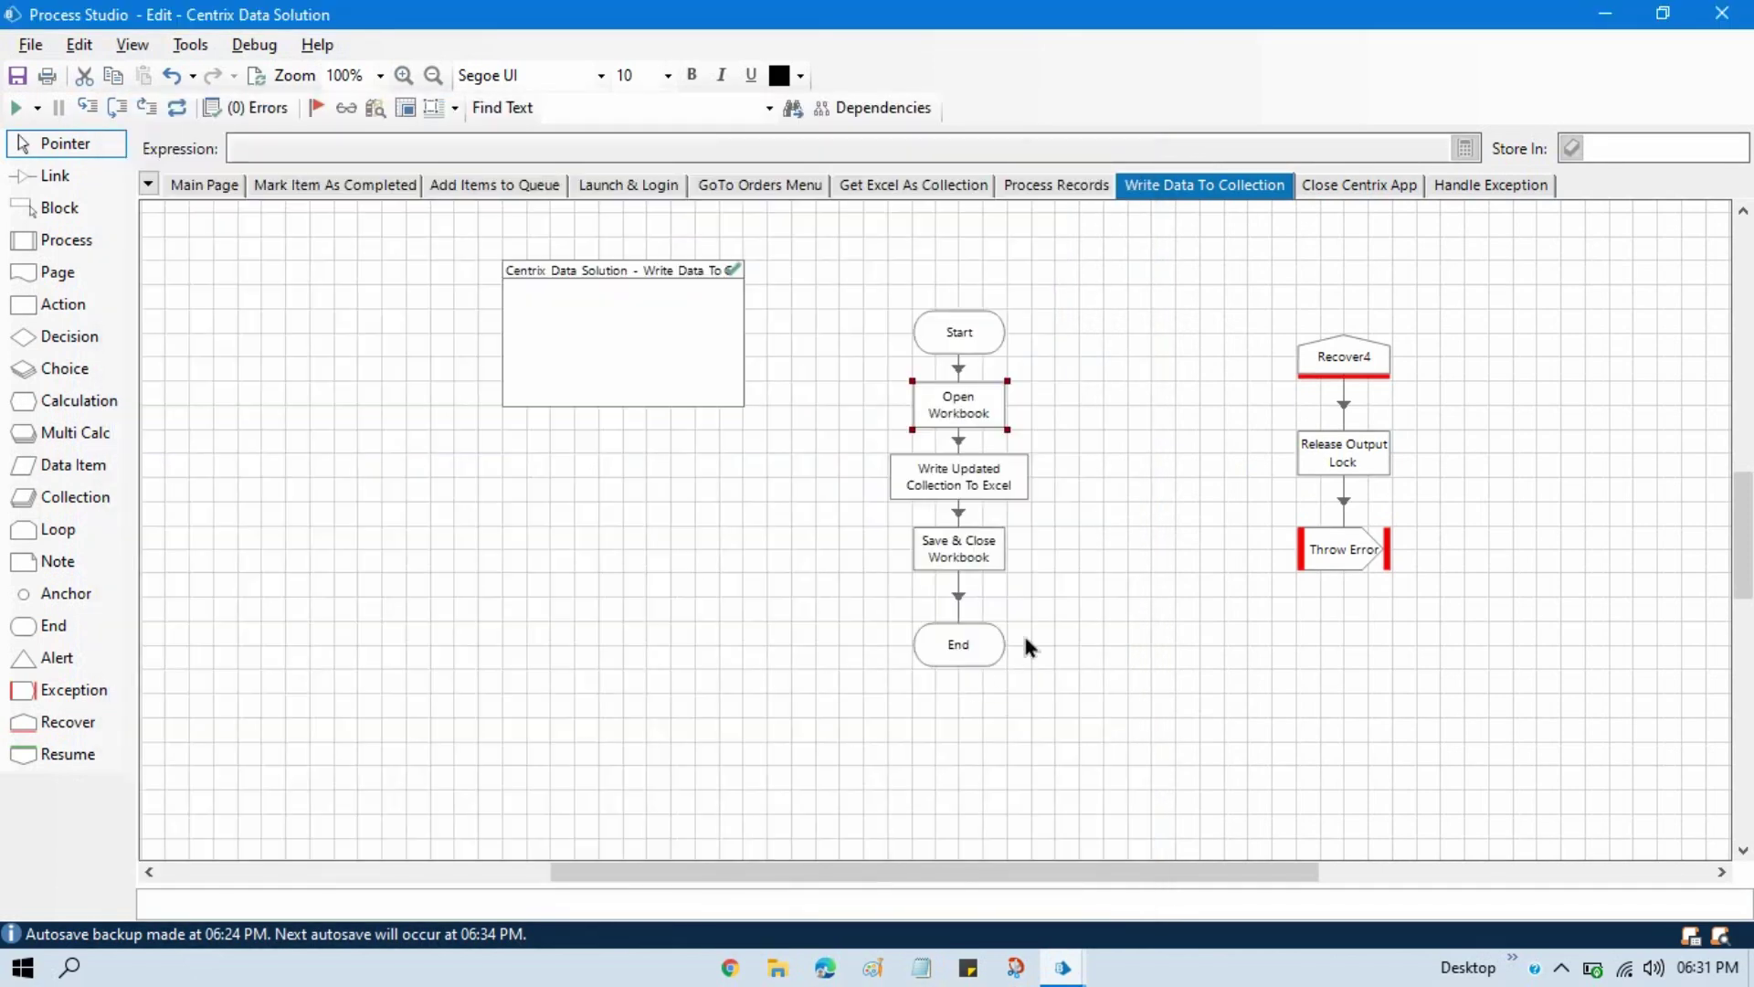
Step: Clear the Worksheet Name input of the Write Updated Collection To Excel action and confirm its properties
{"action": "double_click", "coordinate": [984, 490]}
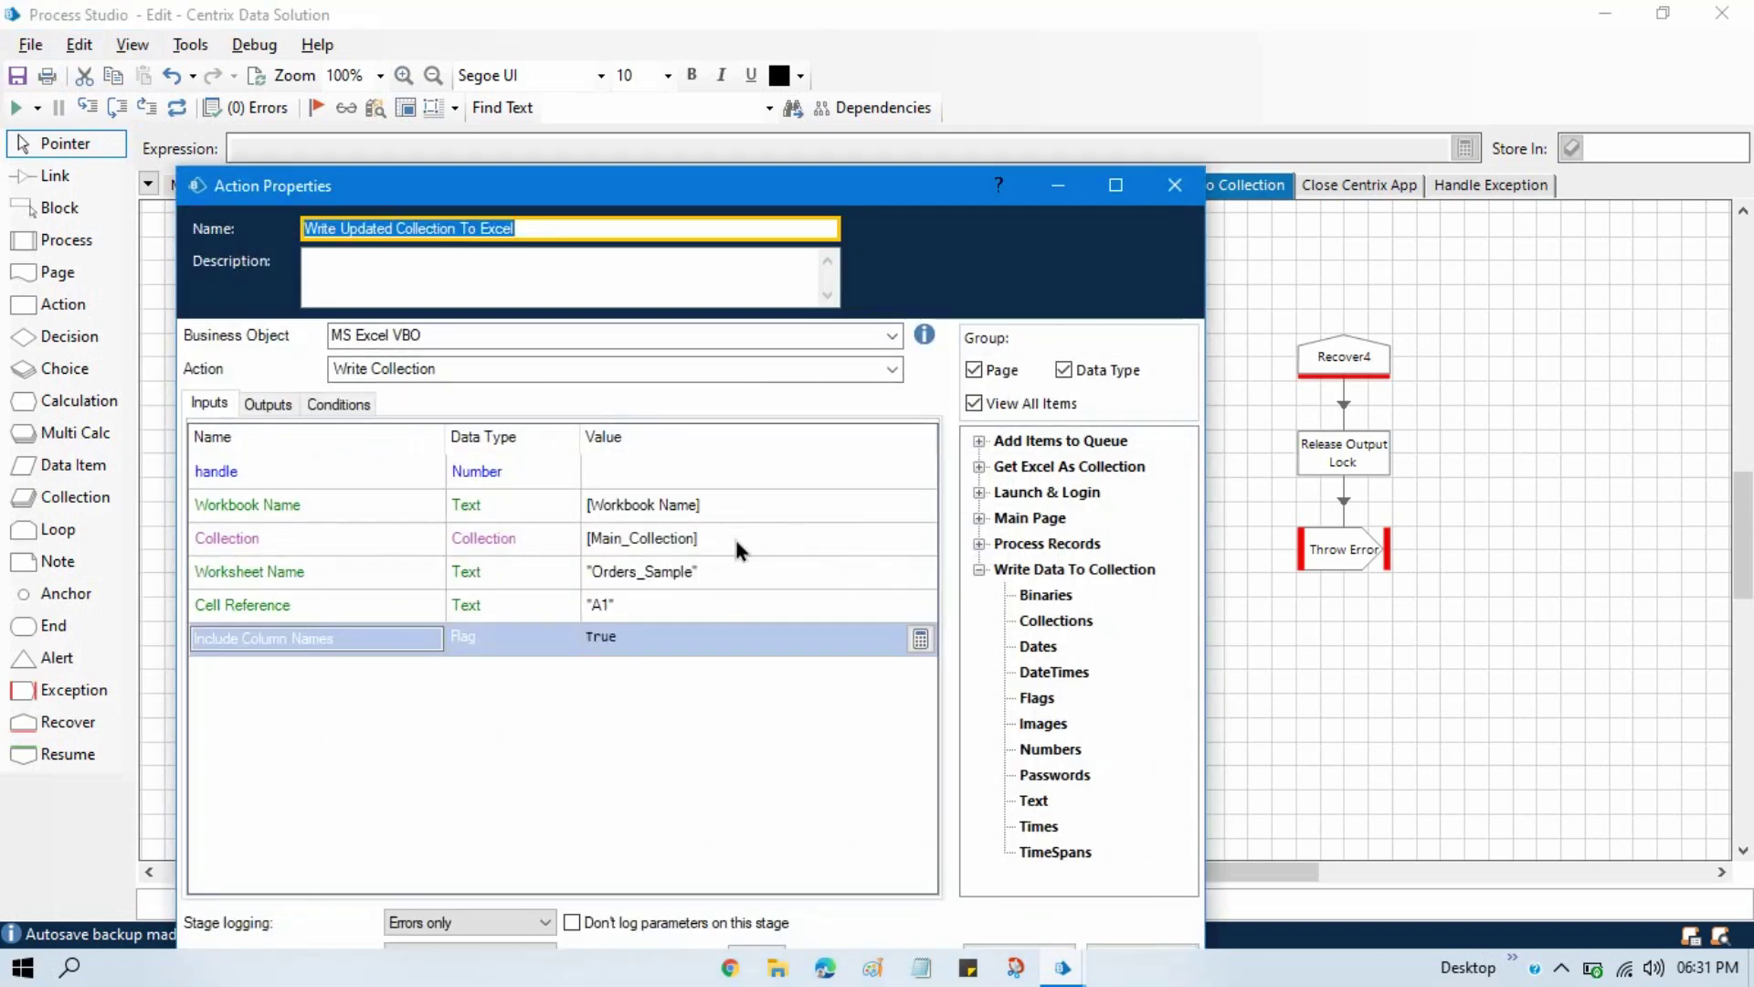
{"action": "left_click", "coordinate": [720, 571]}
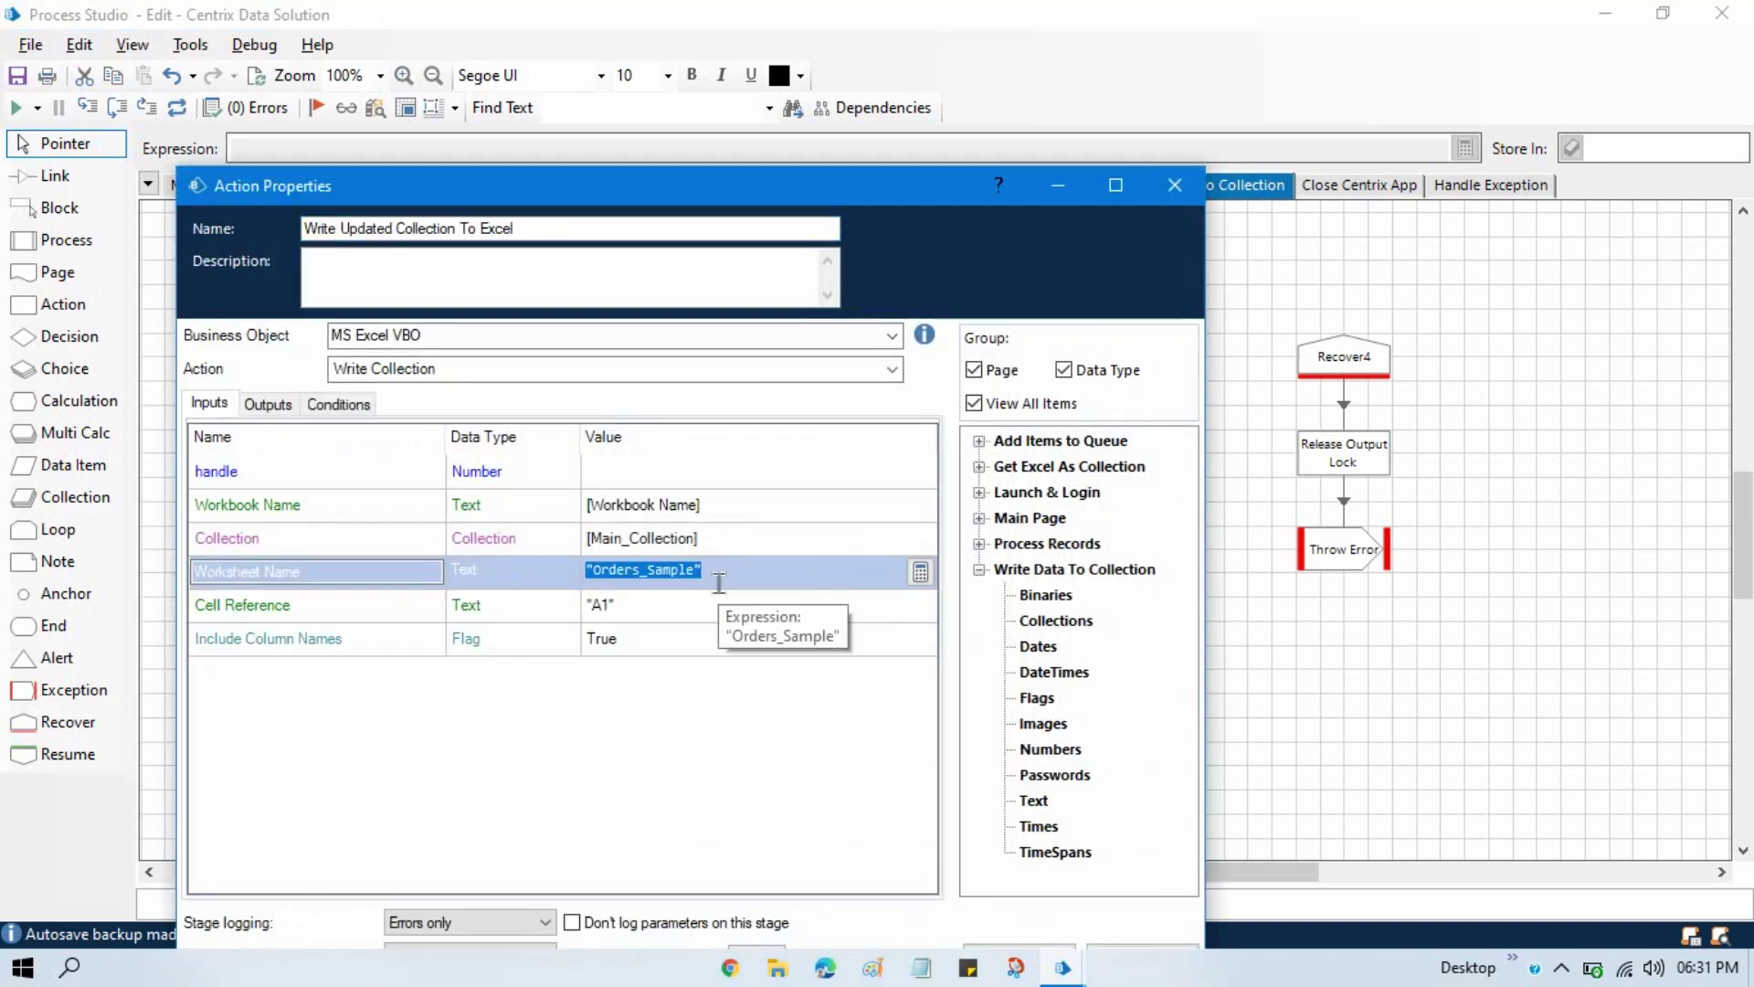
{"action": "key", "text": "BackSpace"}
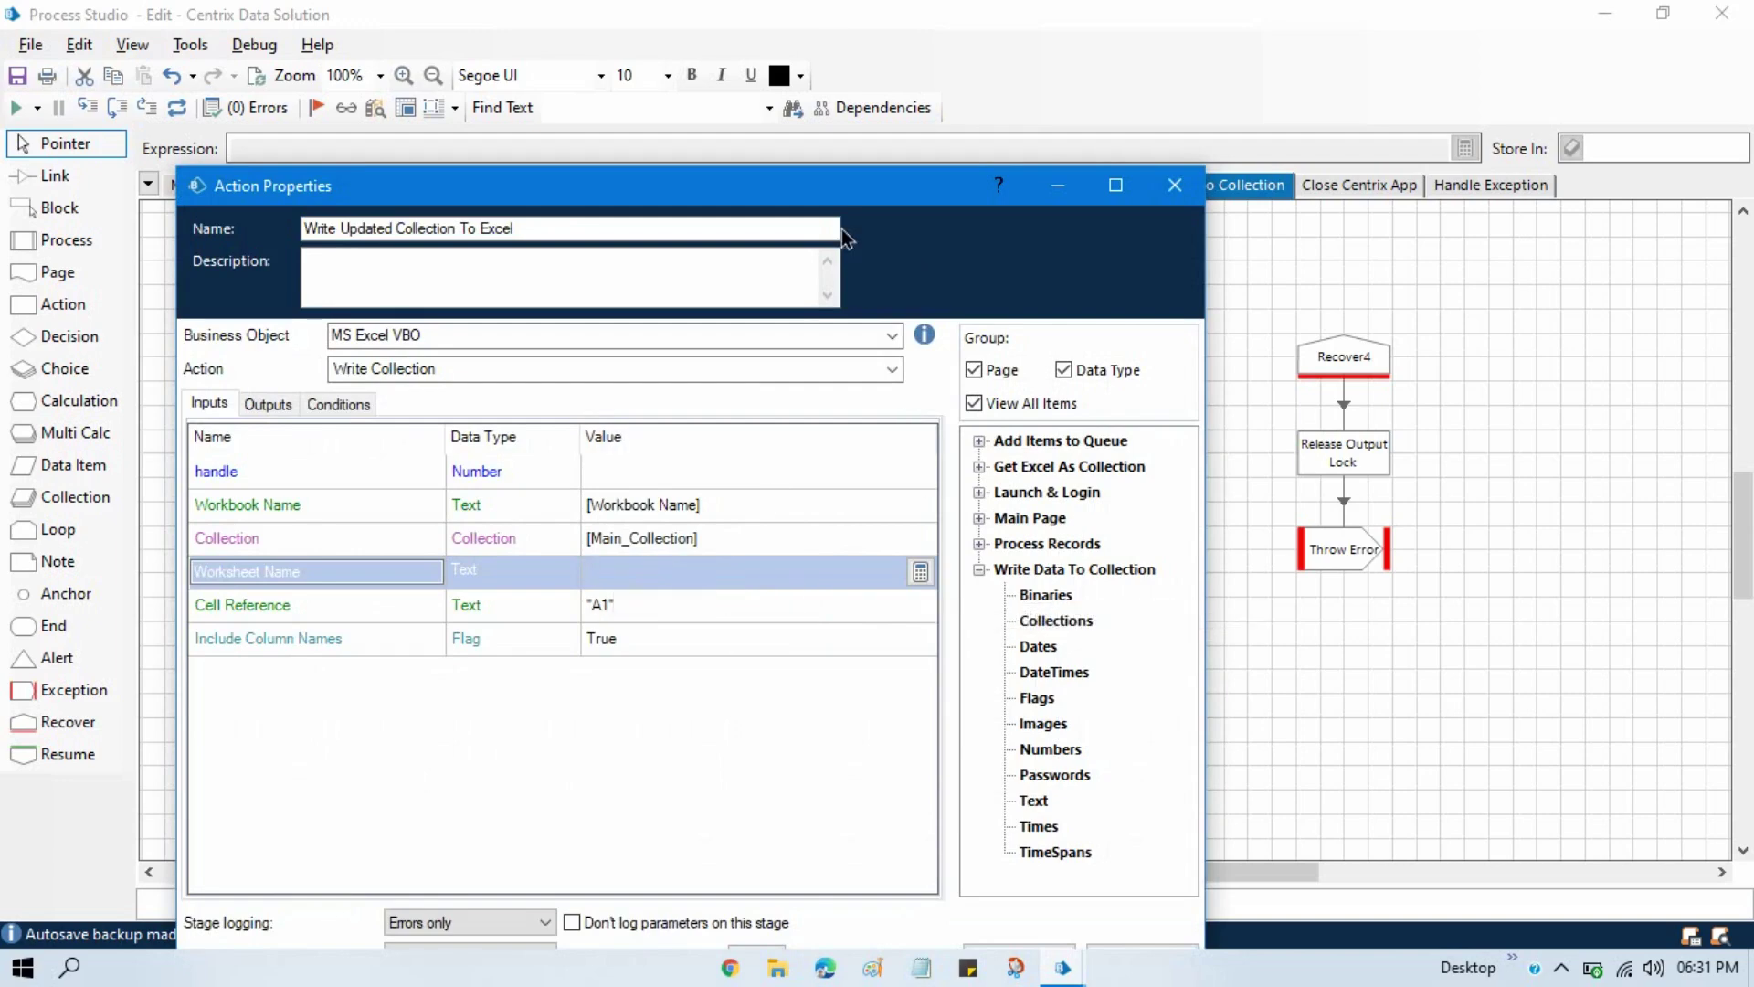
{"action": "left_click_drag", "start_coordinate": [804, 195], "coordinate": [829, 106]}
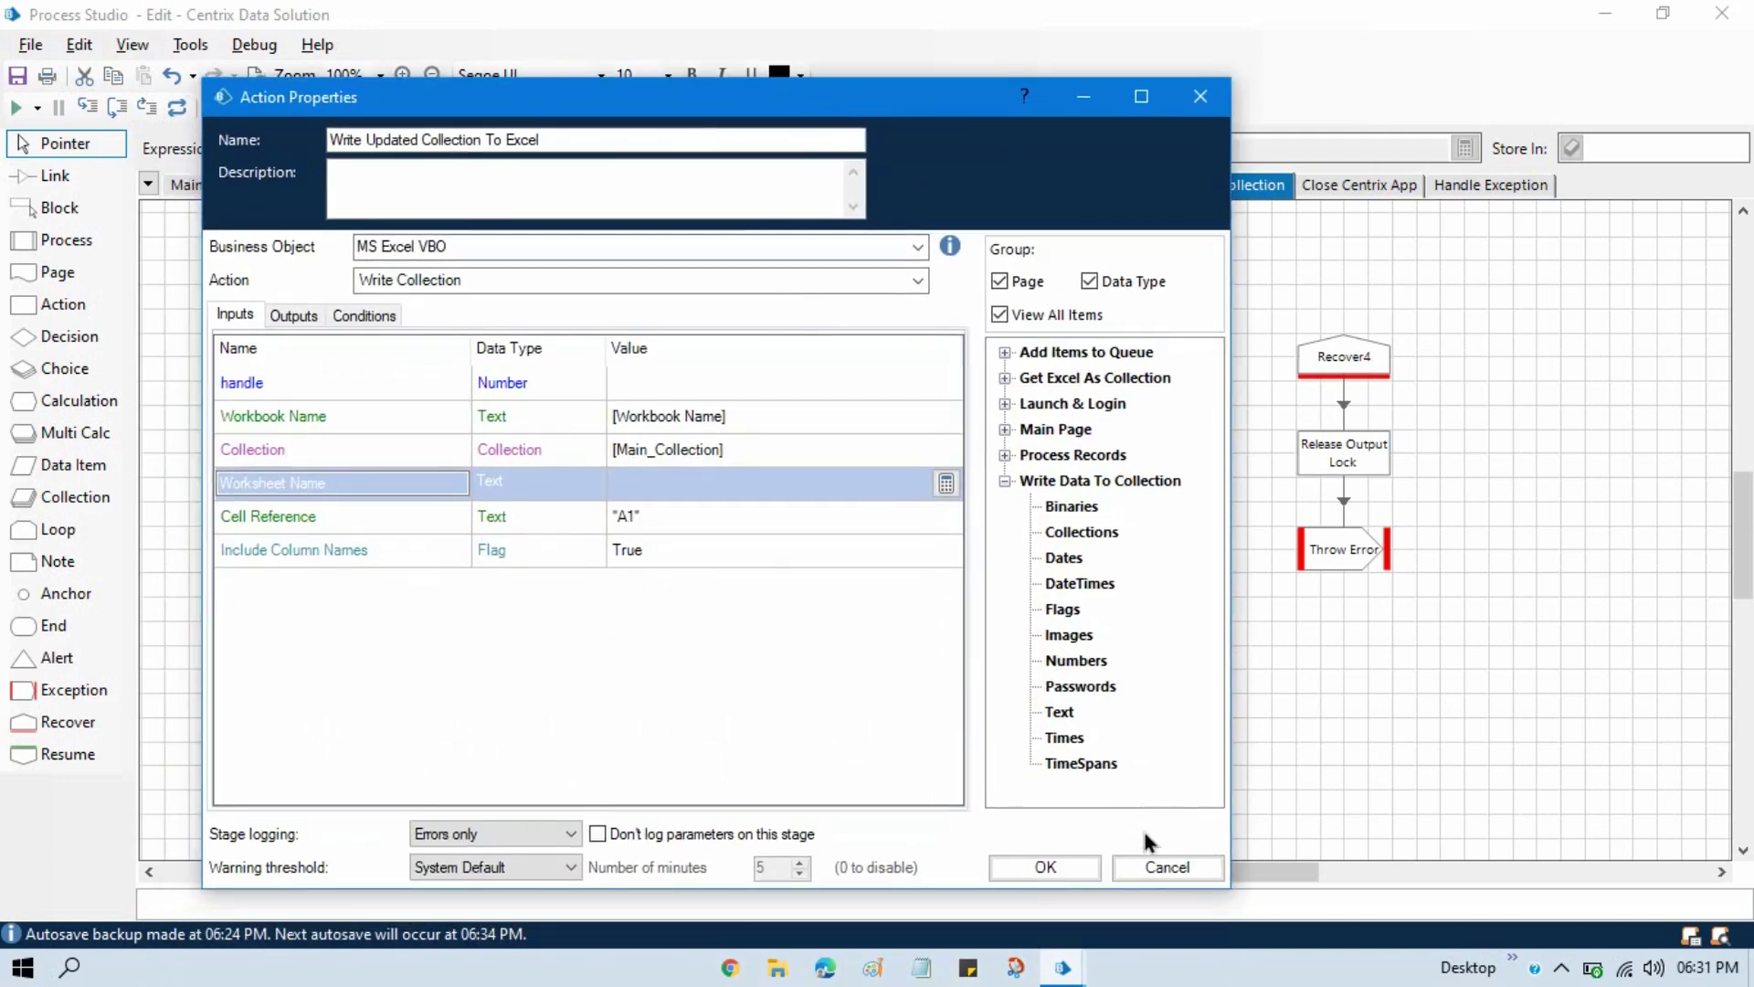
{"action": "left_click", "coordinate": [1033, 873]}
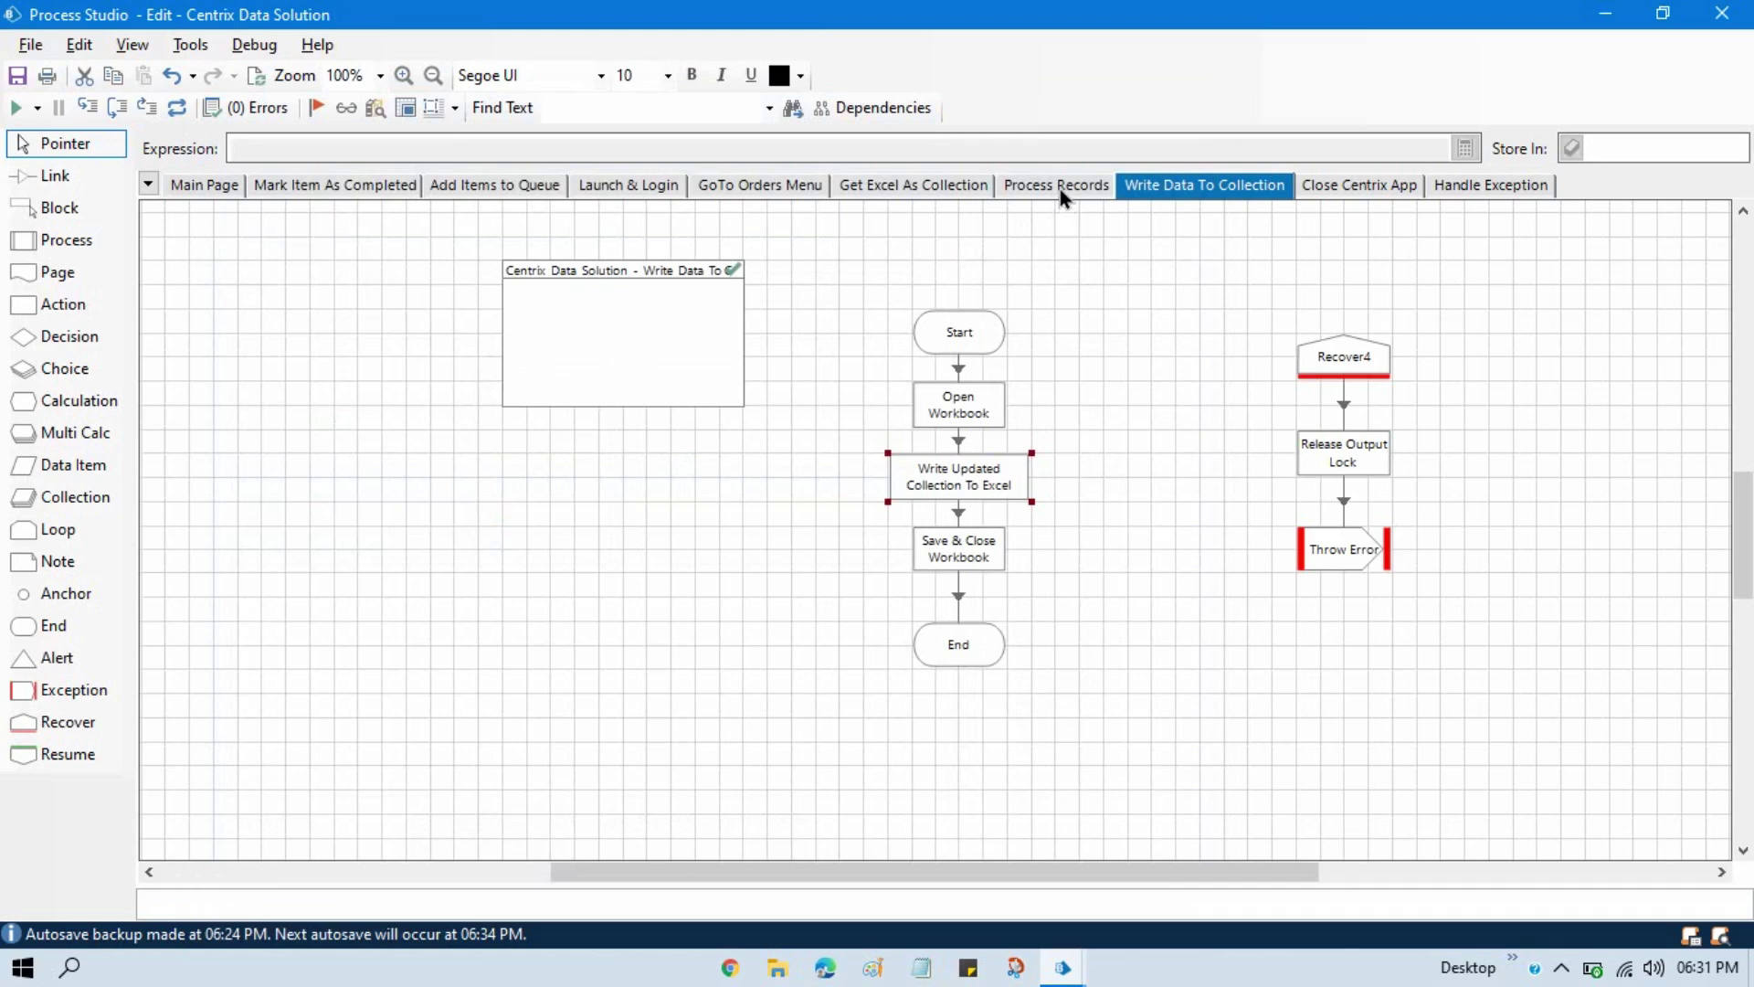
Step: Review the ENV_Excel_SheetName data item's properties on the Get Excel As Collection page, confirm them, and return to Write Data To Collection
{"action": "left_click", "coordinate": [932, 190]}
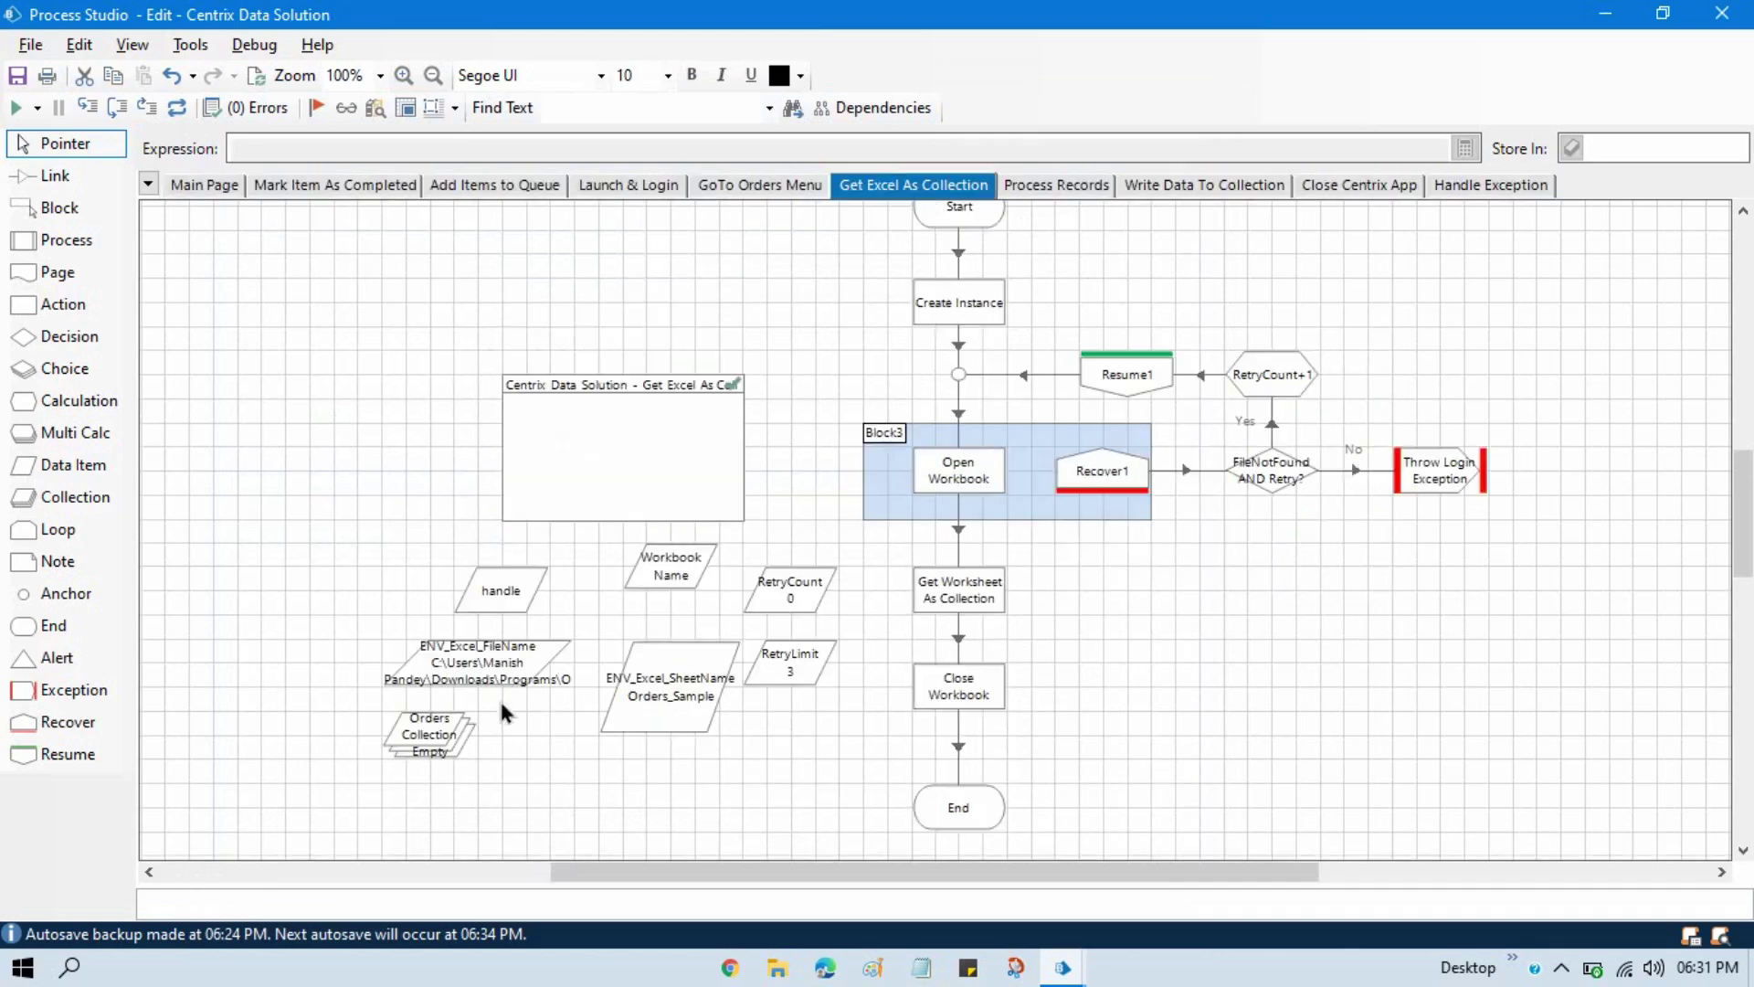
{"action": "double_click", "coordinate": [692, 699]}
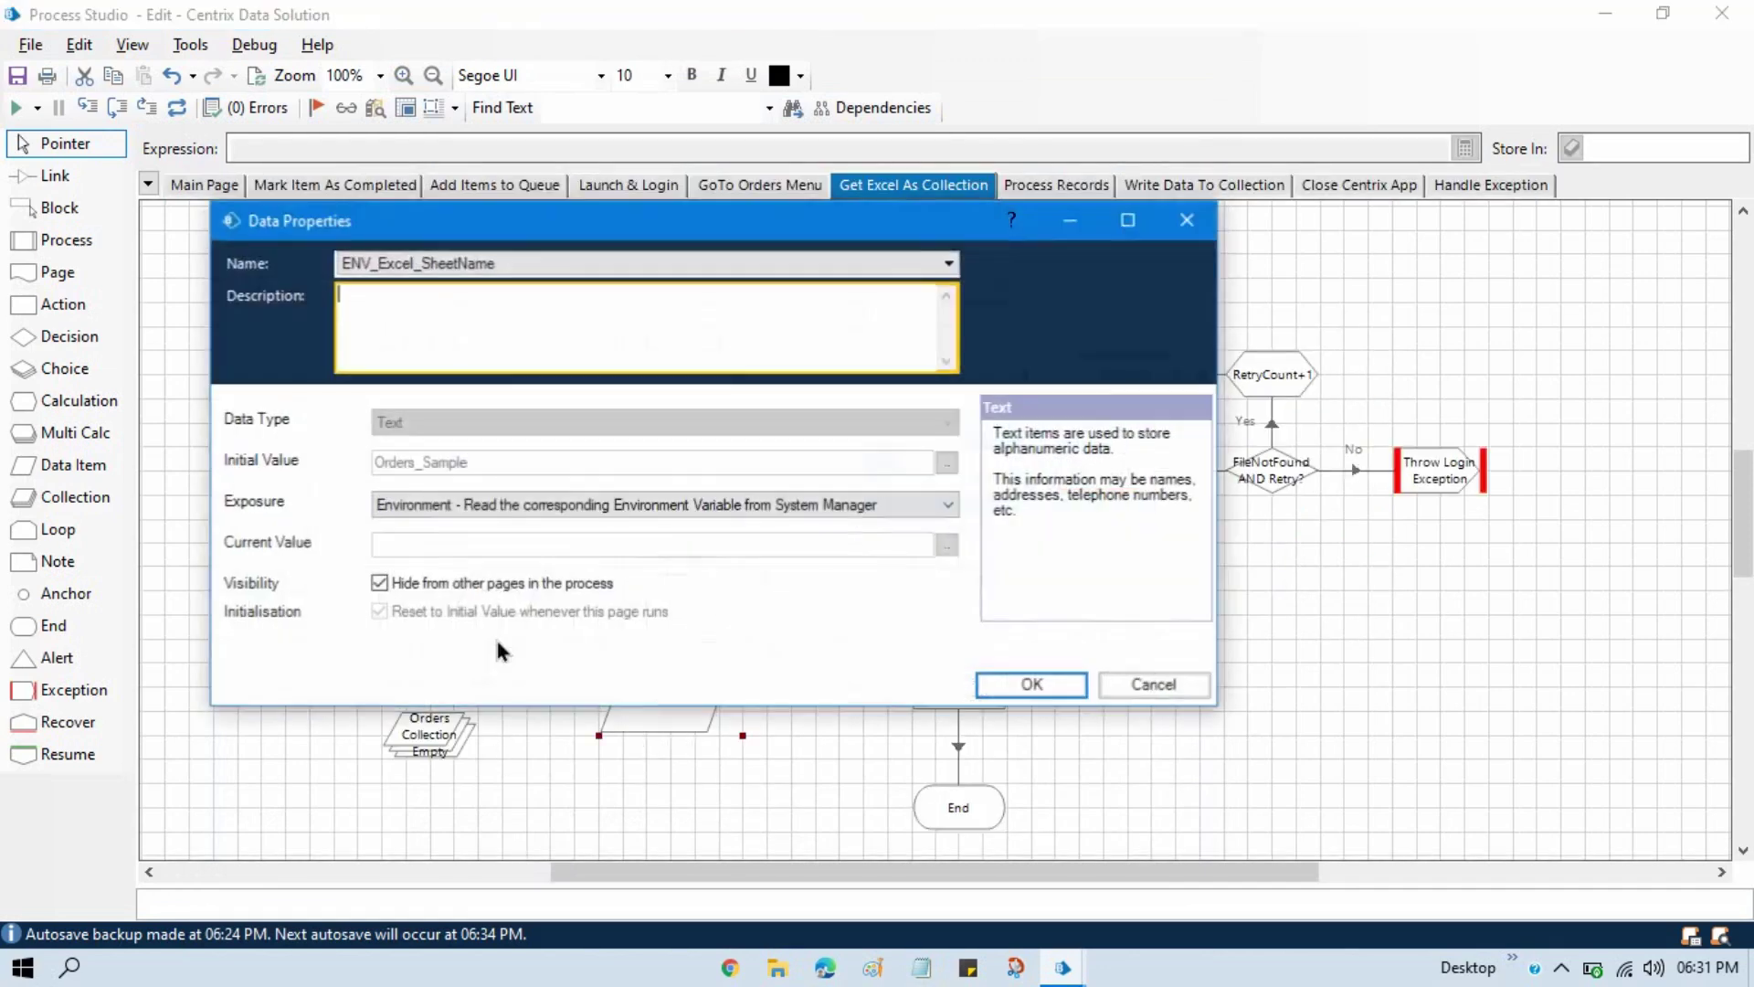
{"action": "left_click", "coordinate": [1032, 685]}
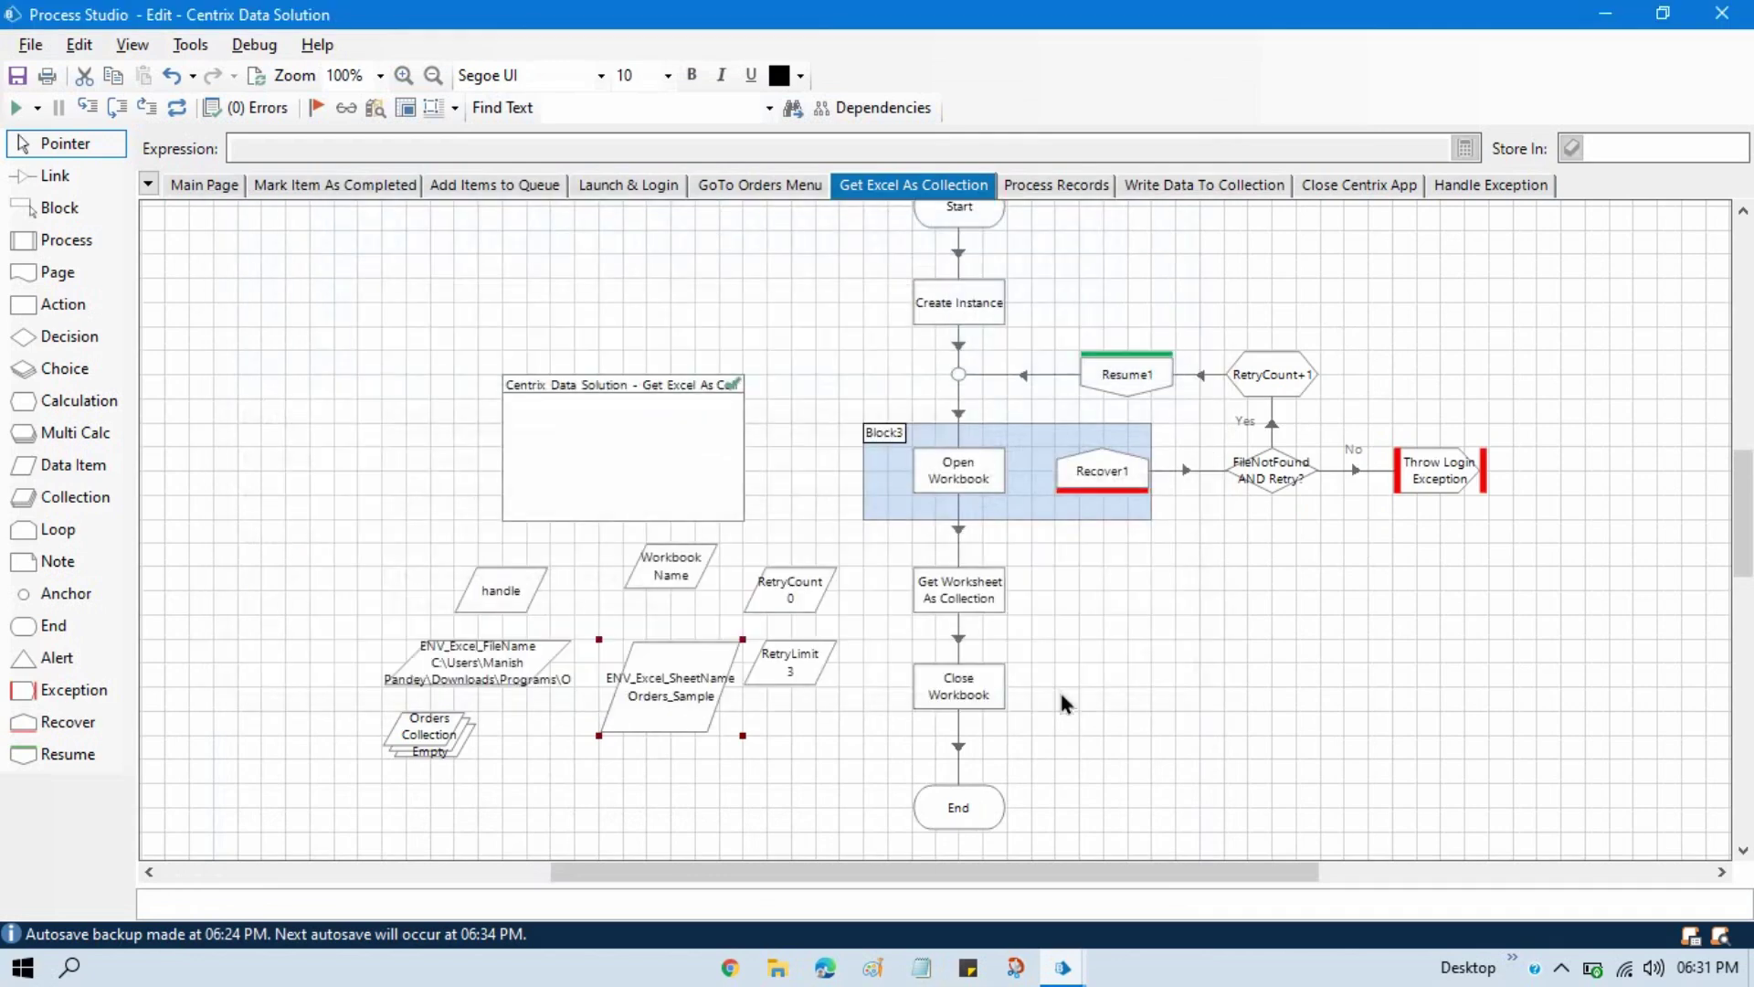
{"action": "left_click", "coordinate": [1178, 189]}
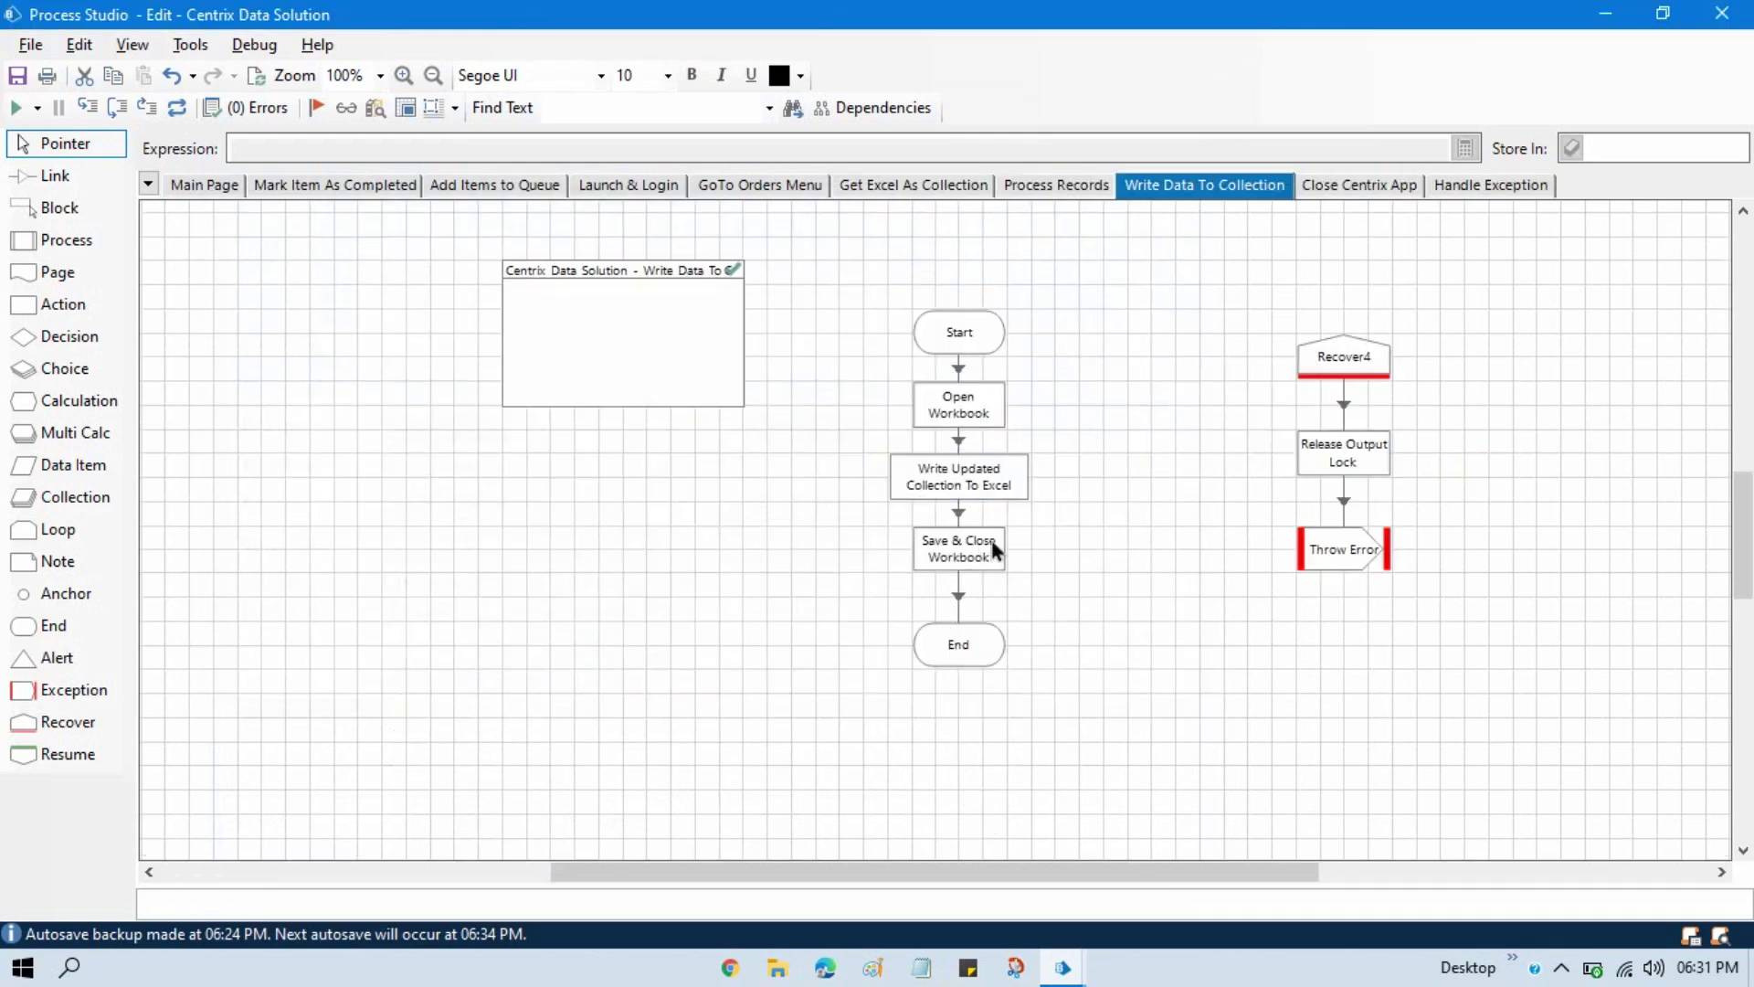
Step: Set the Worksheet Name input of the Write Updated Collection To Excel action to [ENV_Excel_SheetName] and confirm its properties
{"action": "double_click", "coordinate": [989, 490]}
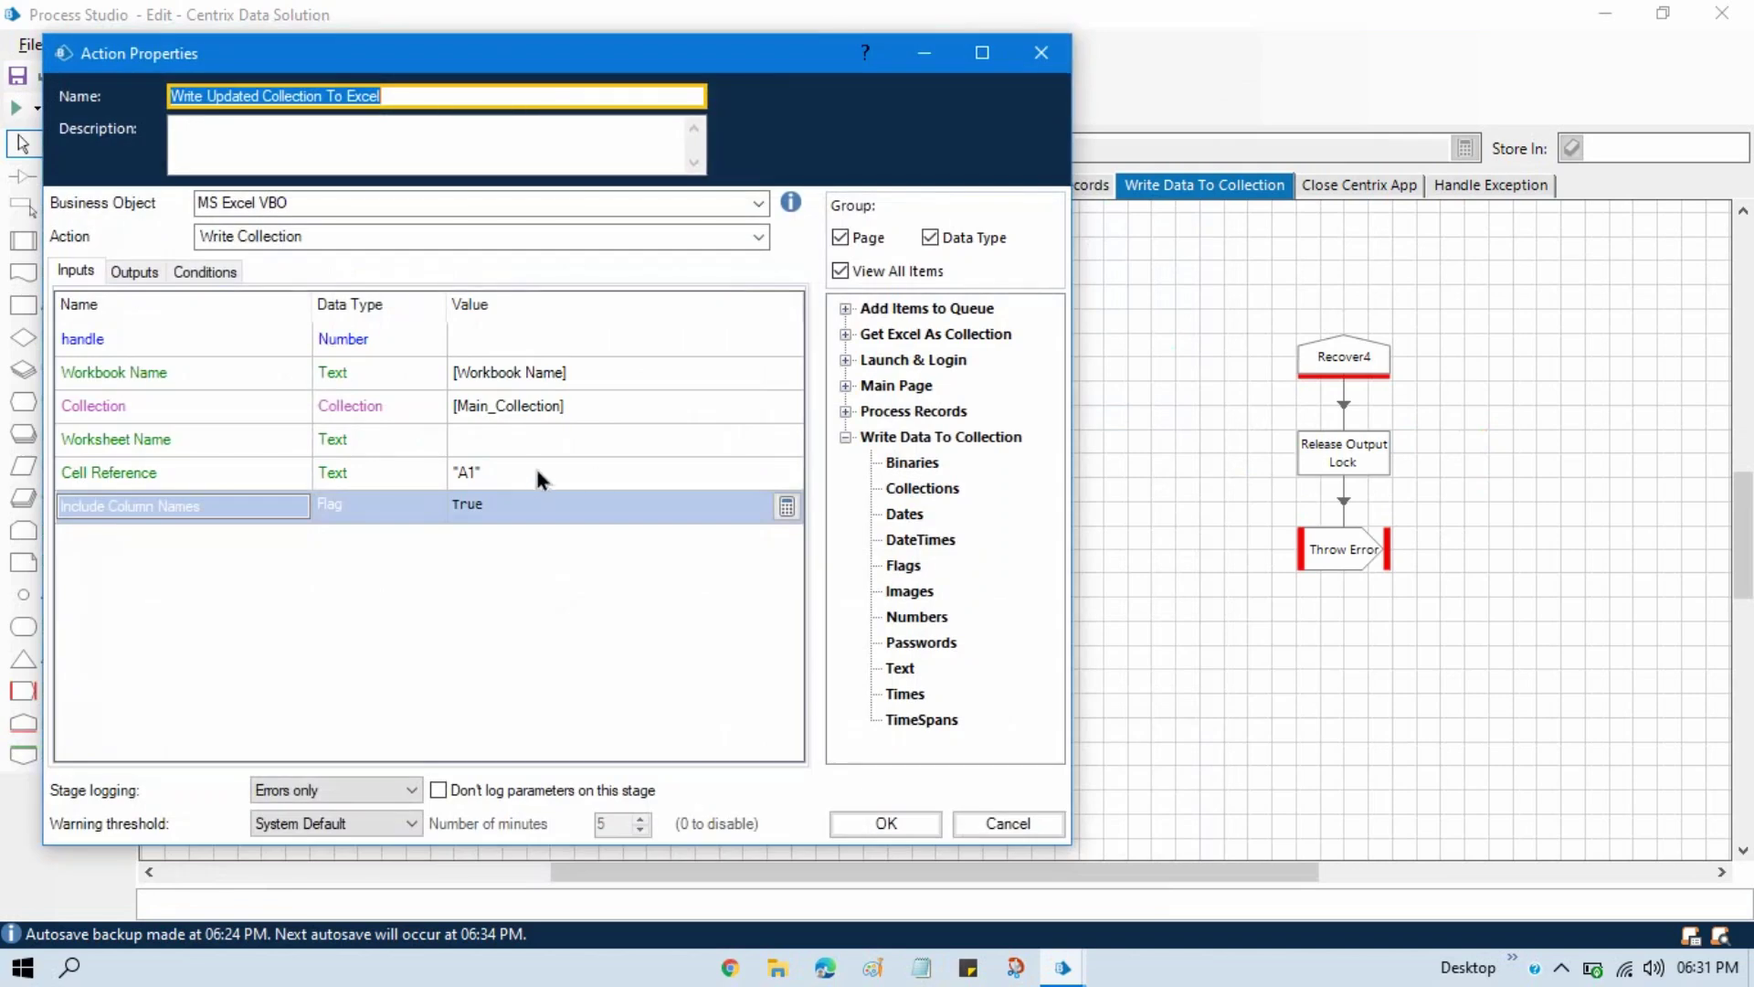
{"action": "left_click", "coordinate": [645, 437]}
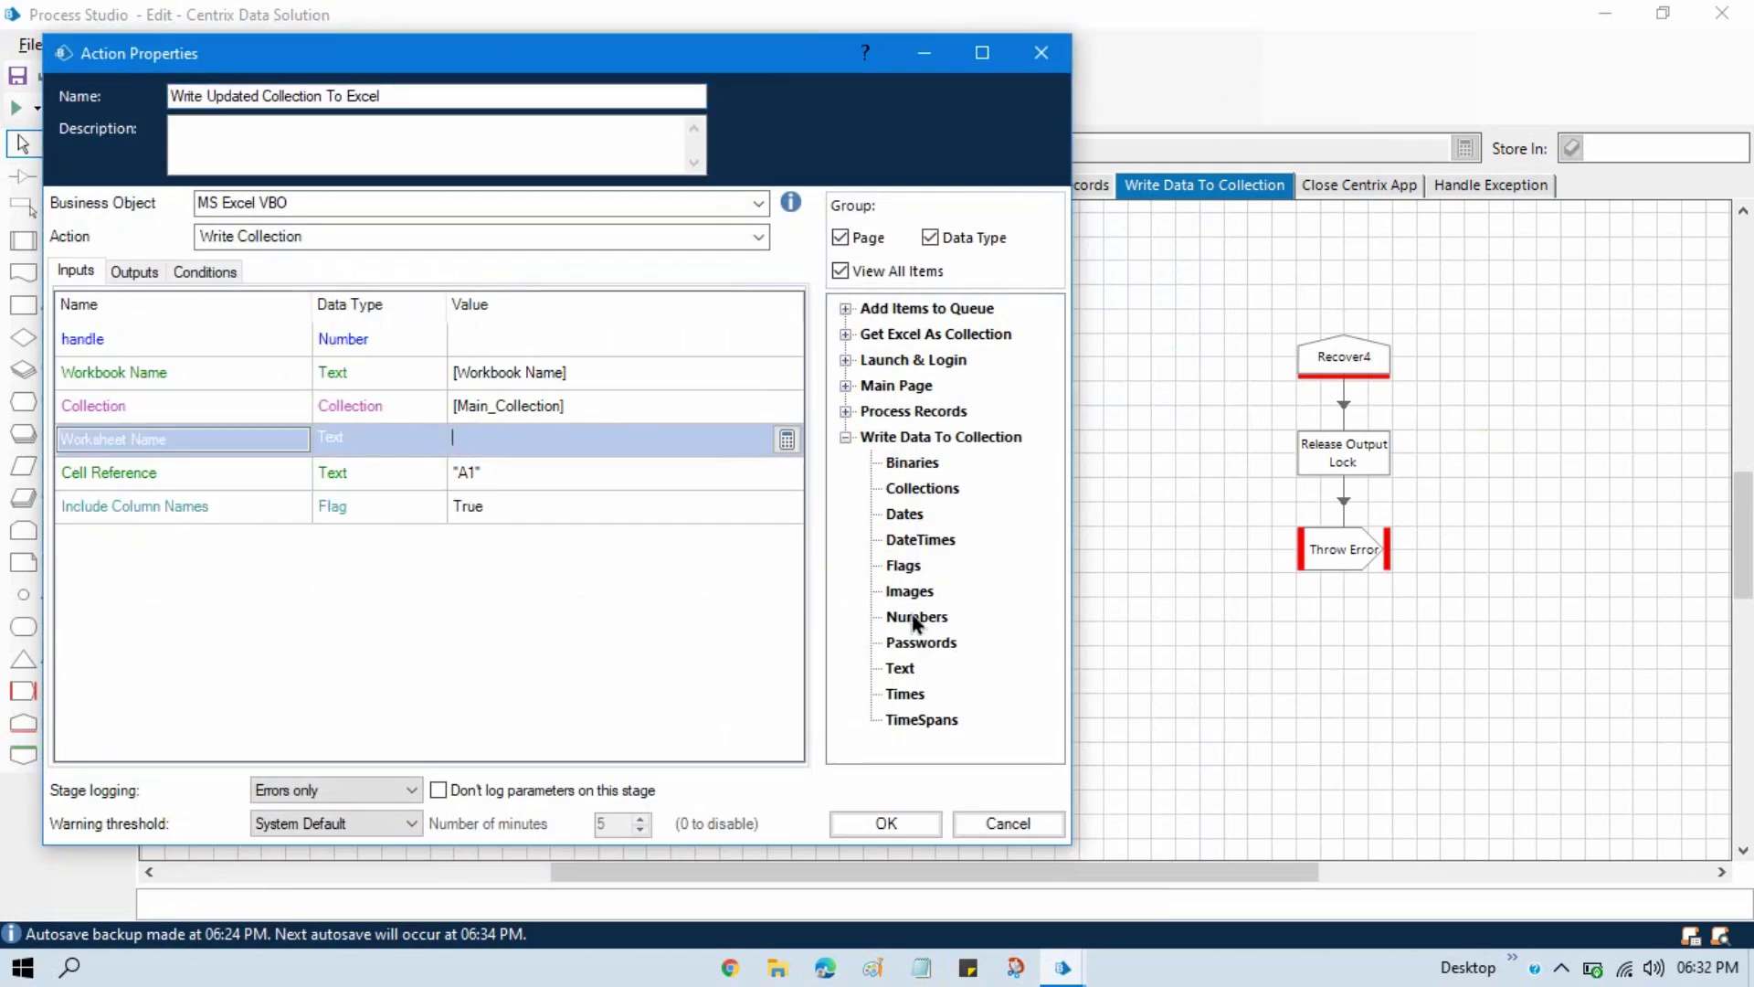
{"action": "left_click", "coordinate": [850, 334]}
{"action": "left_click", "coordinate": [894, 565]}
{"action": "left_click", "coordinate": [871, 565]}
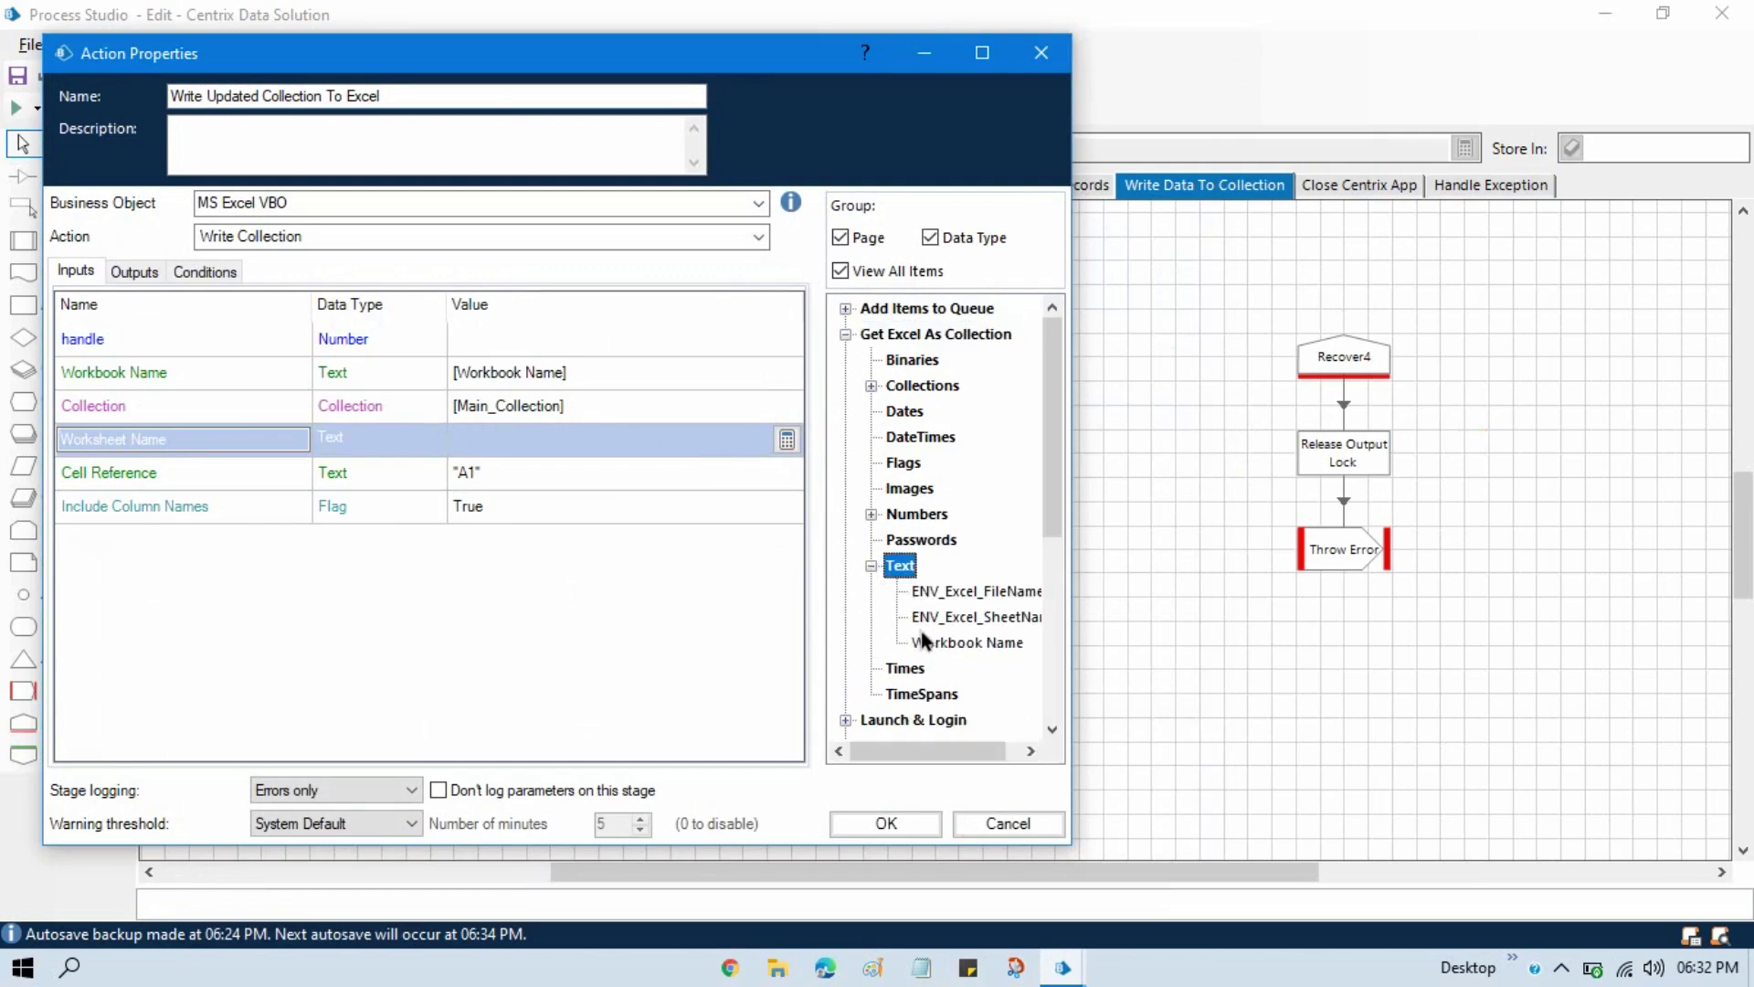
{"action": "left_click_drag", "start_coordinate": [1005, 622], "coordinate": [562, 446]}
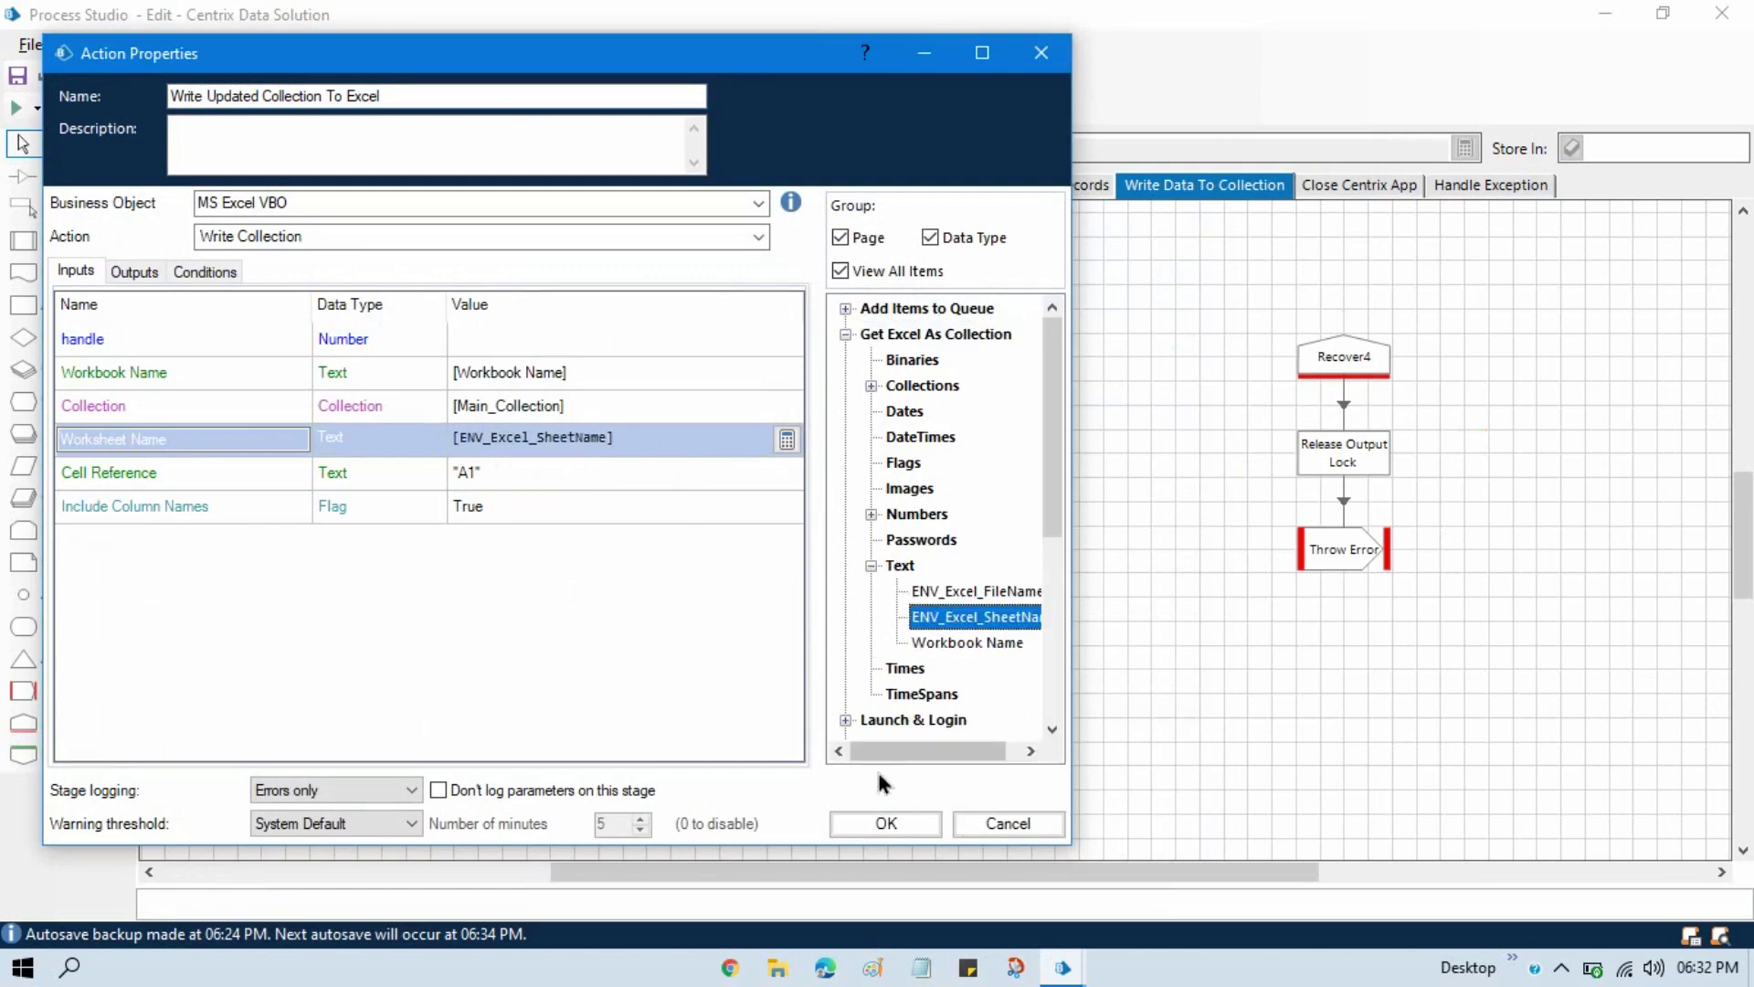
{"action": "left_click", "coordinate": [888, 825]}
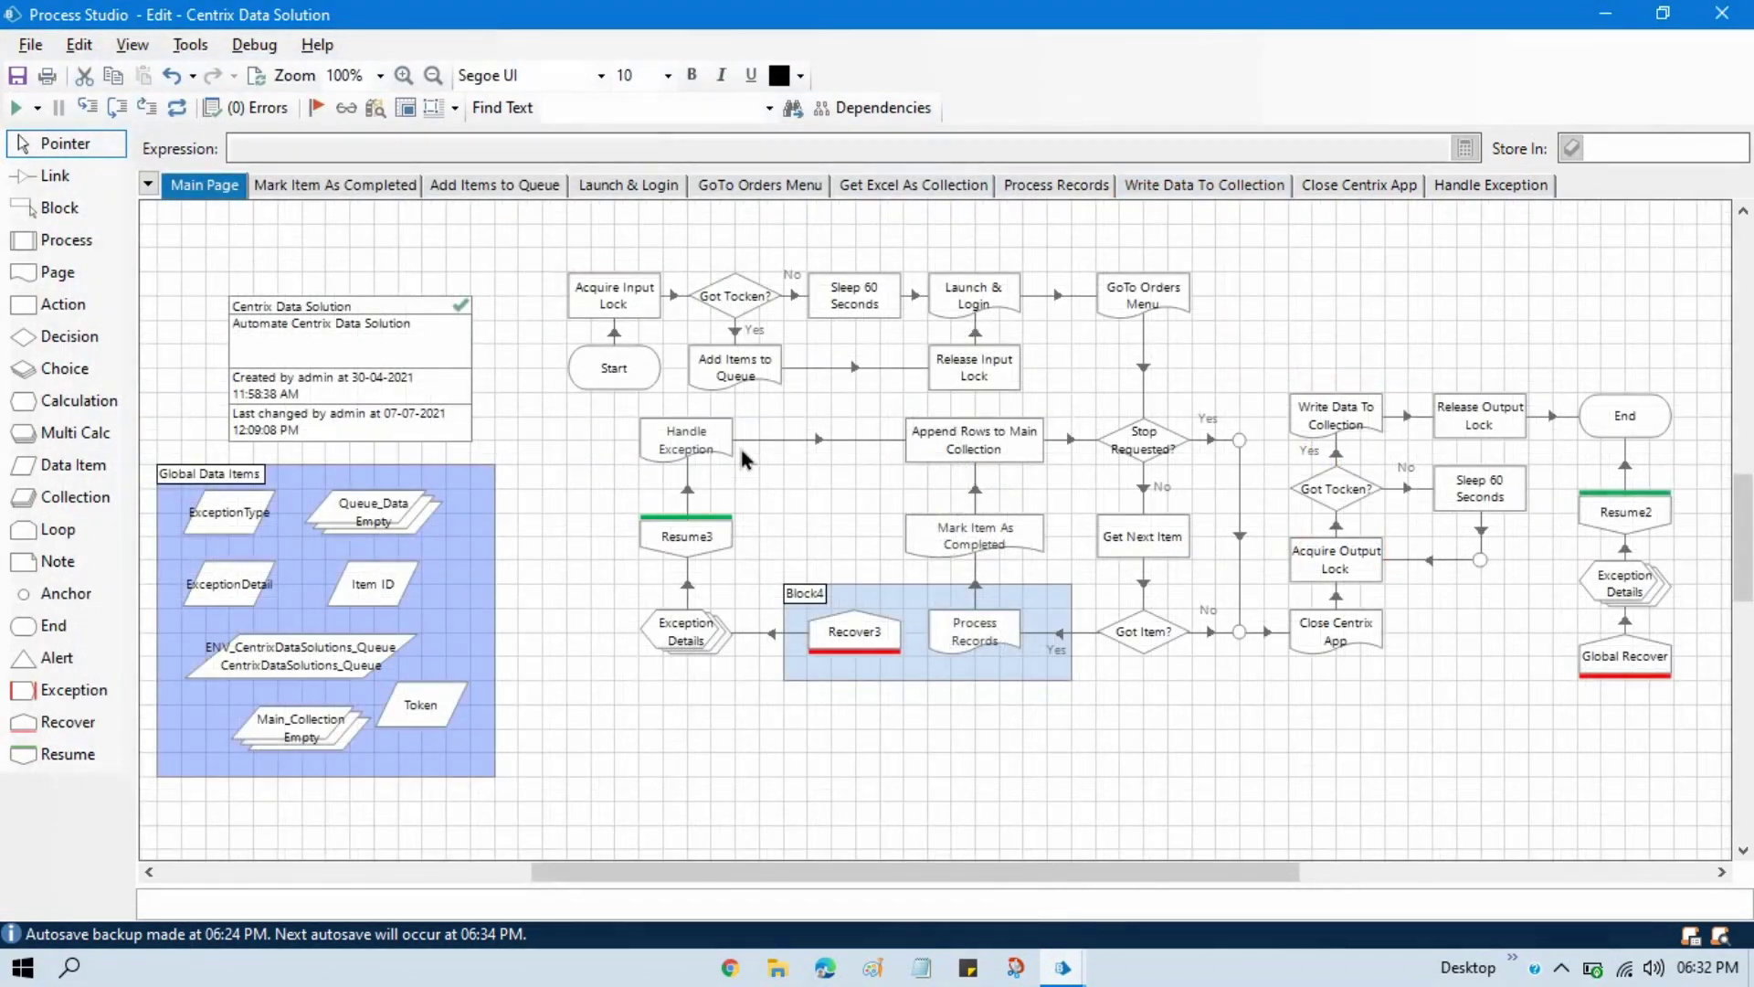
Step: Save the process changes with the edit summary "Saved"
{"action": "key", "text": "ctrl+s"}
{"action": "type", "text": "Saved"}
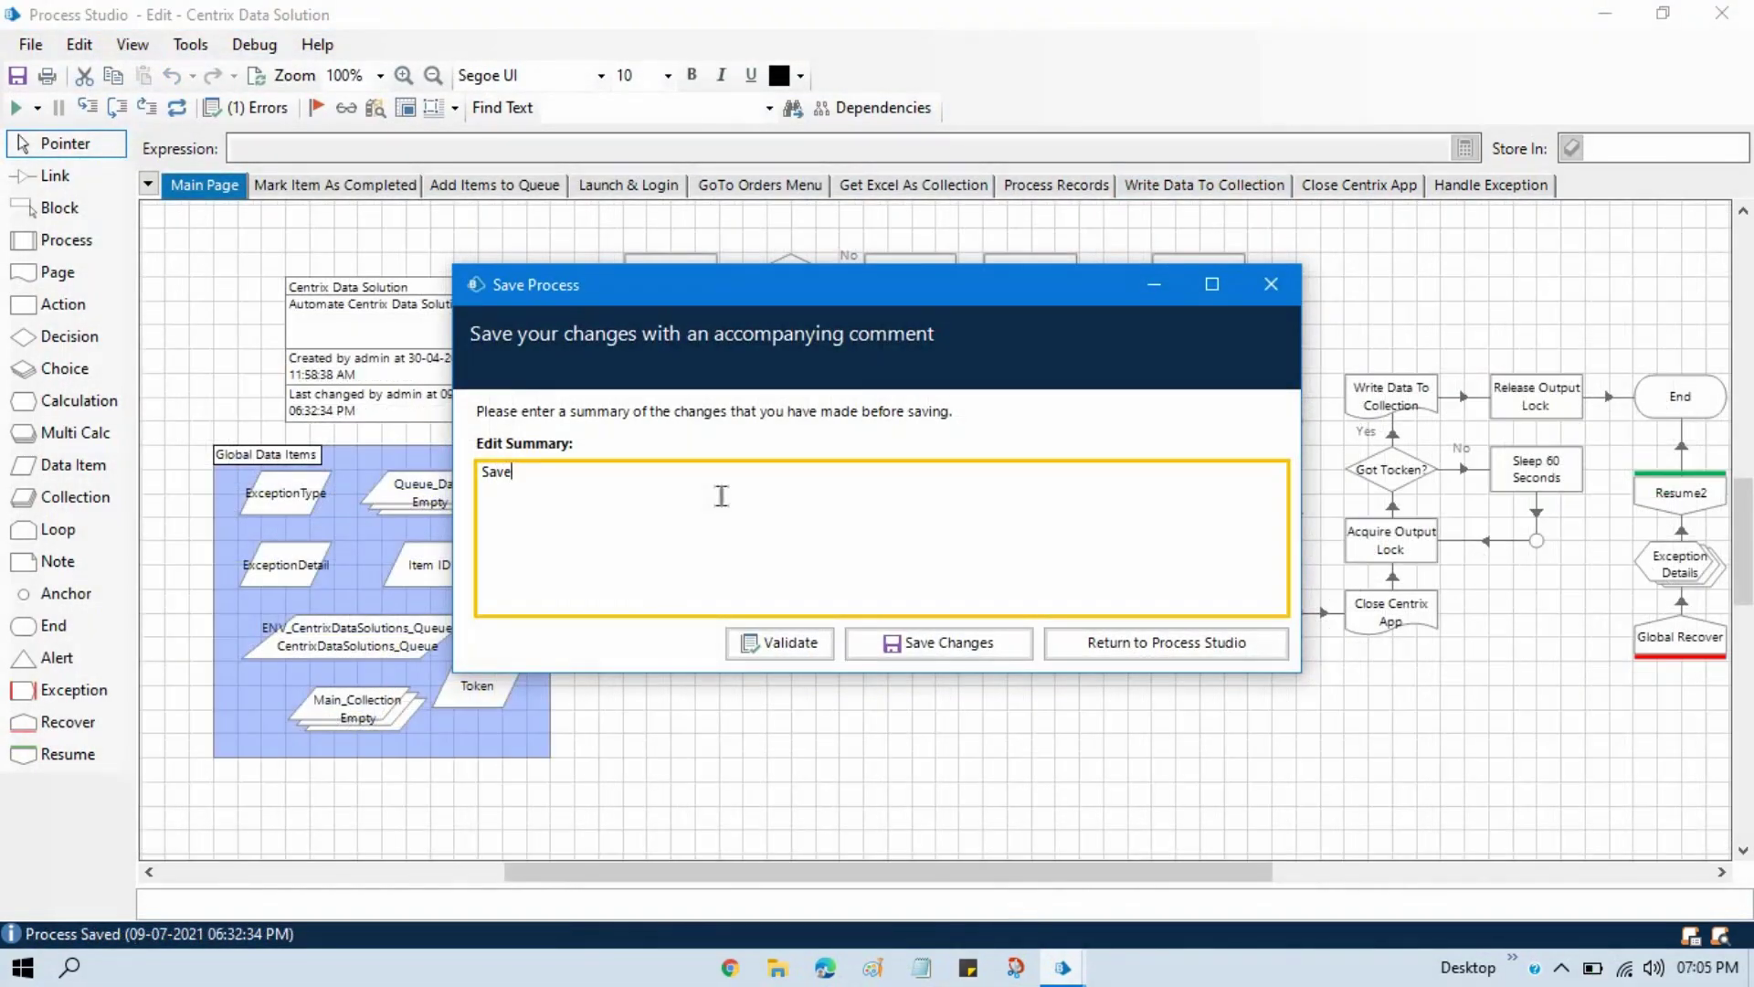
{"action": "left_click", "coordinate": [930, 643]}
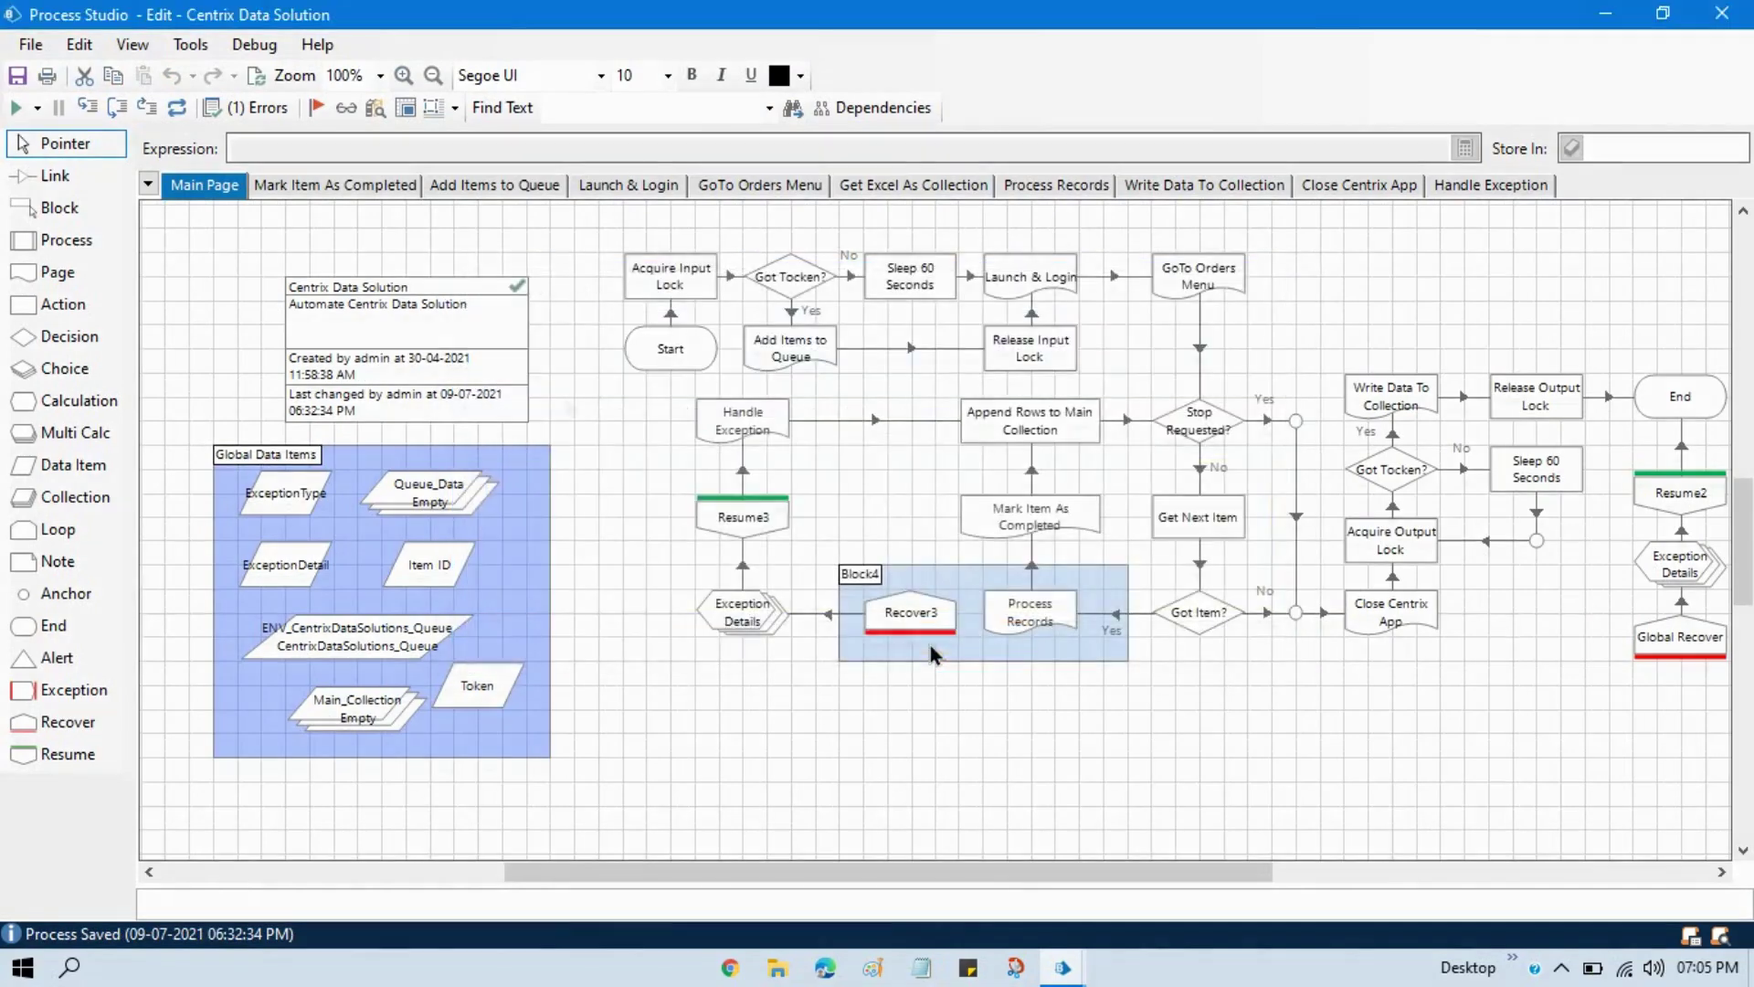
{"action": "mouse_move", "coordinate": [1063, 968]}
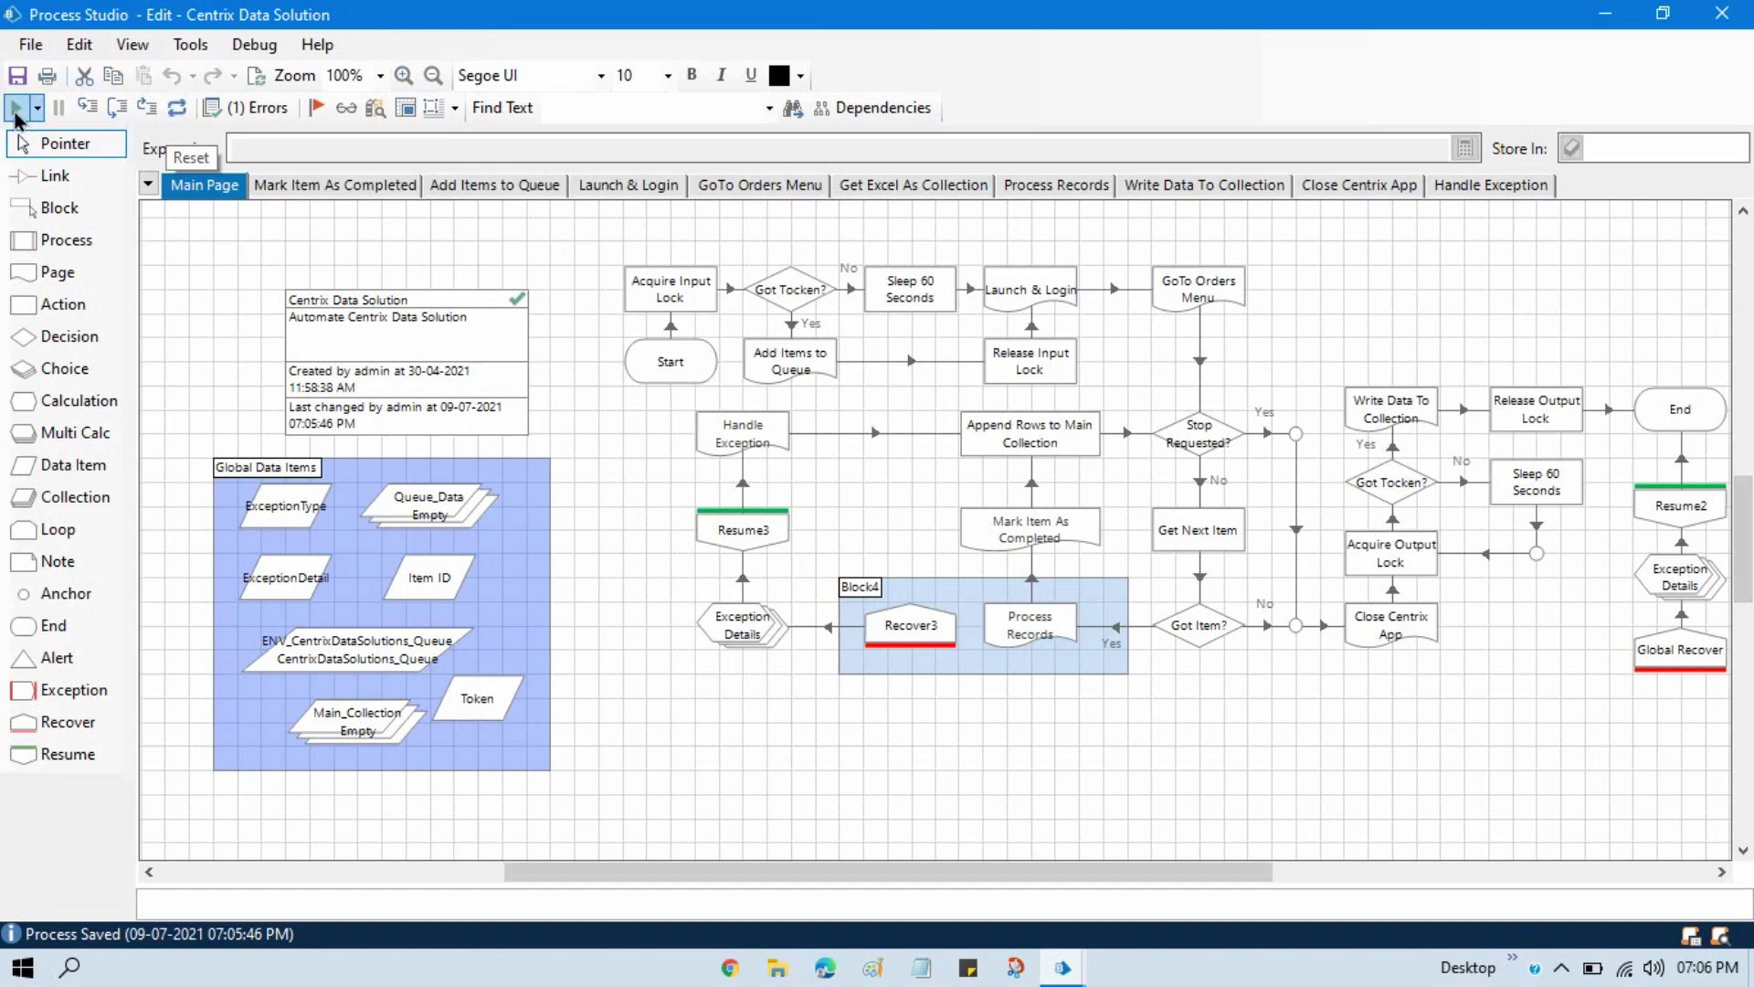
{"action": "left_click", "coordinate": [57, 208]}
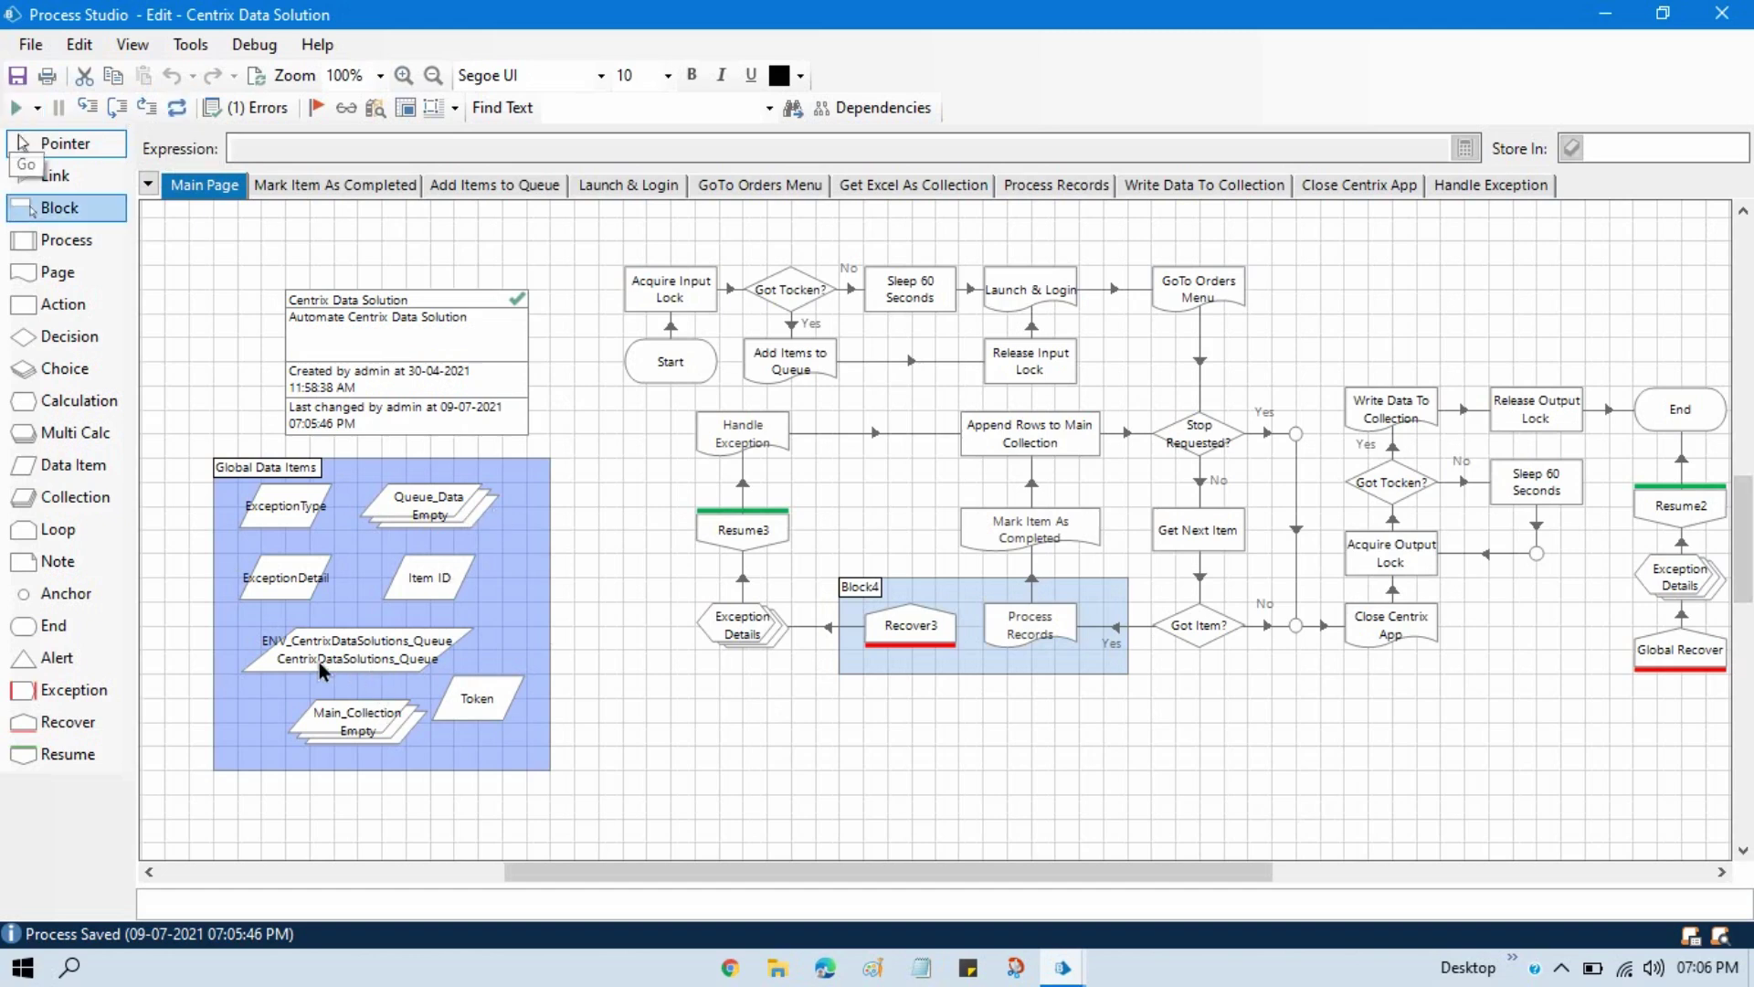